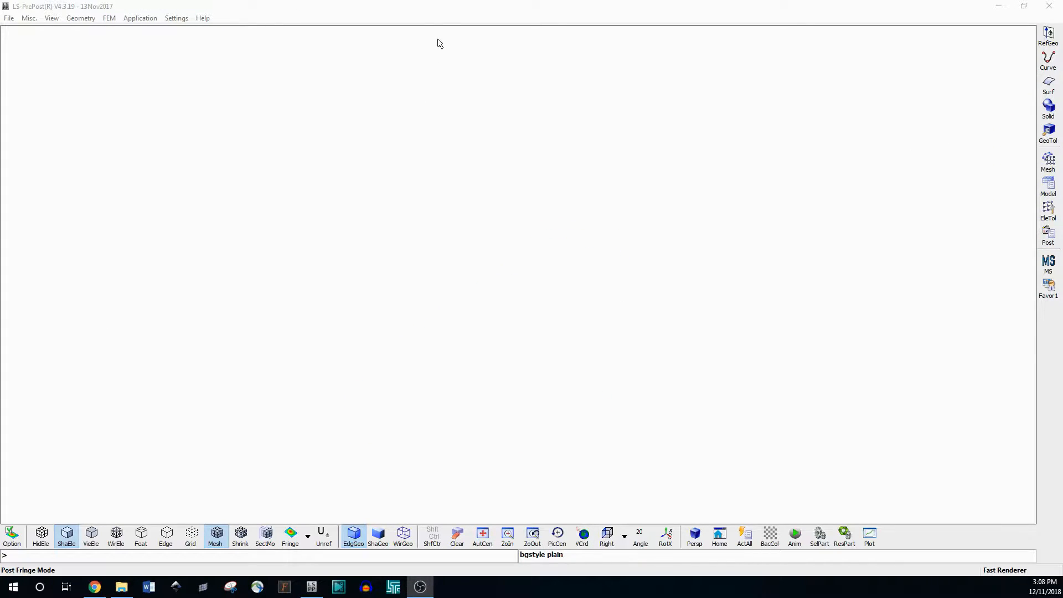
# Start the Shape Mesher with Cylinder Shell as the entity to mesh
pyautogui.click(443, 33)
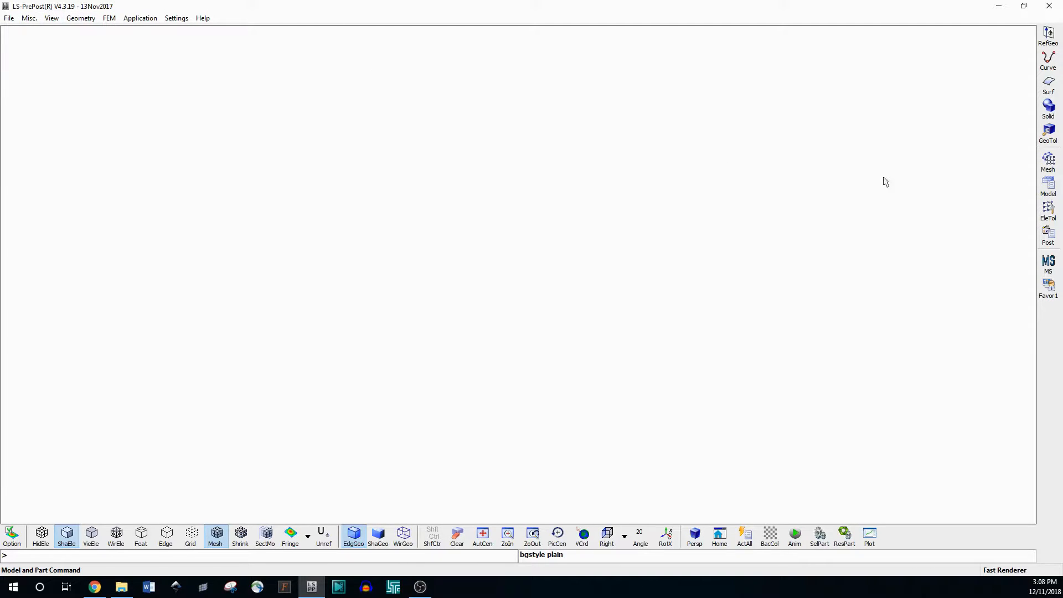
pyautogui.click(1047, 162)
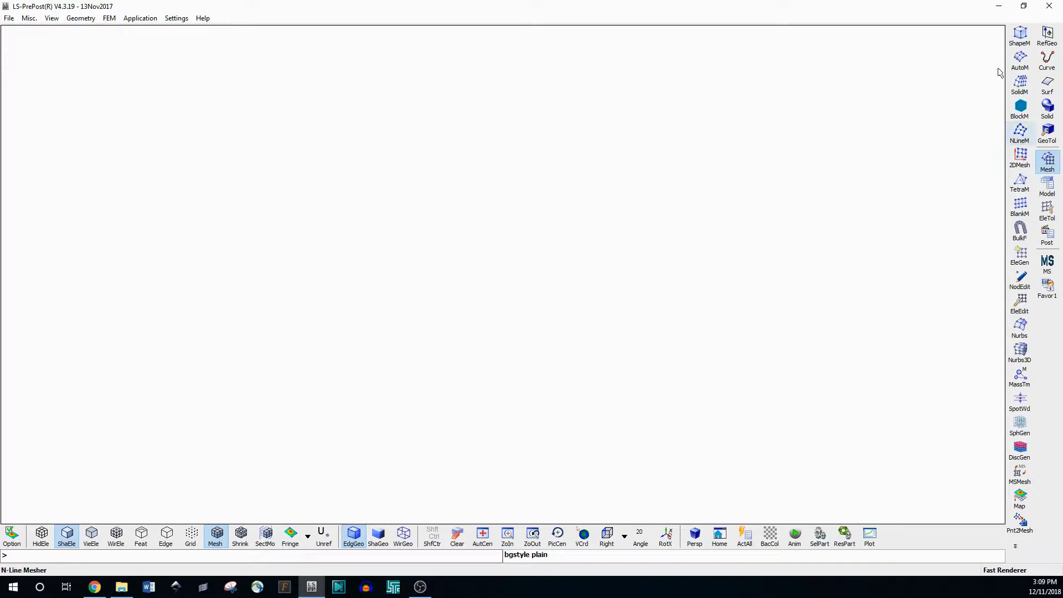
pyautogui.click(1020, 37)
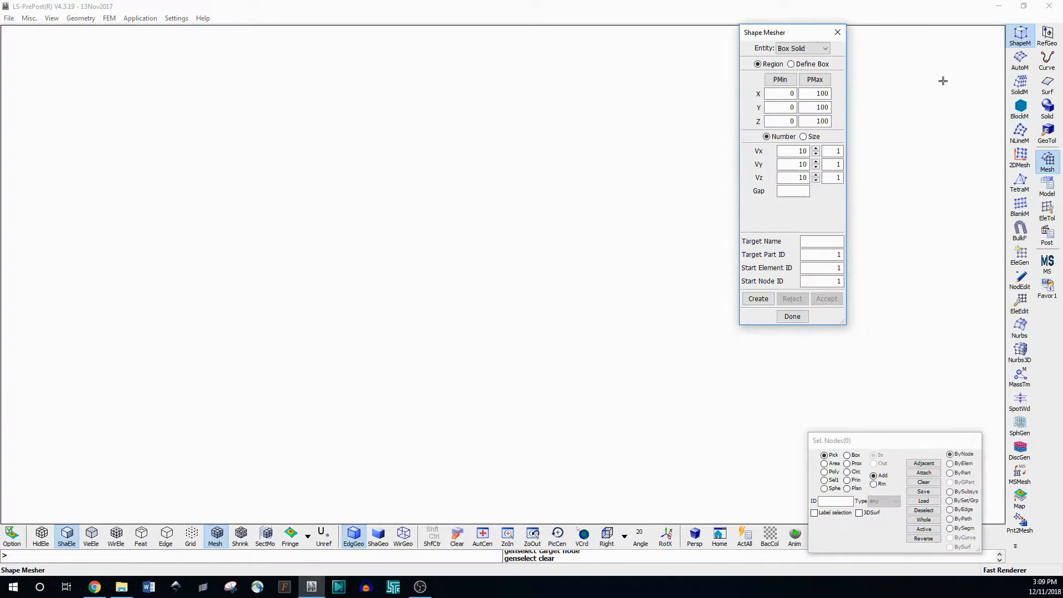
pyautogui.click(806, 48)
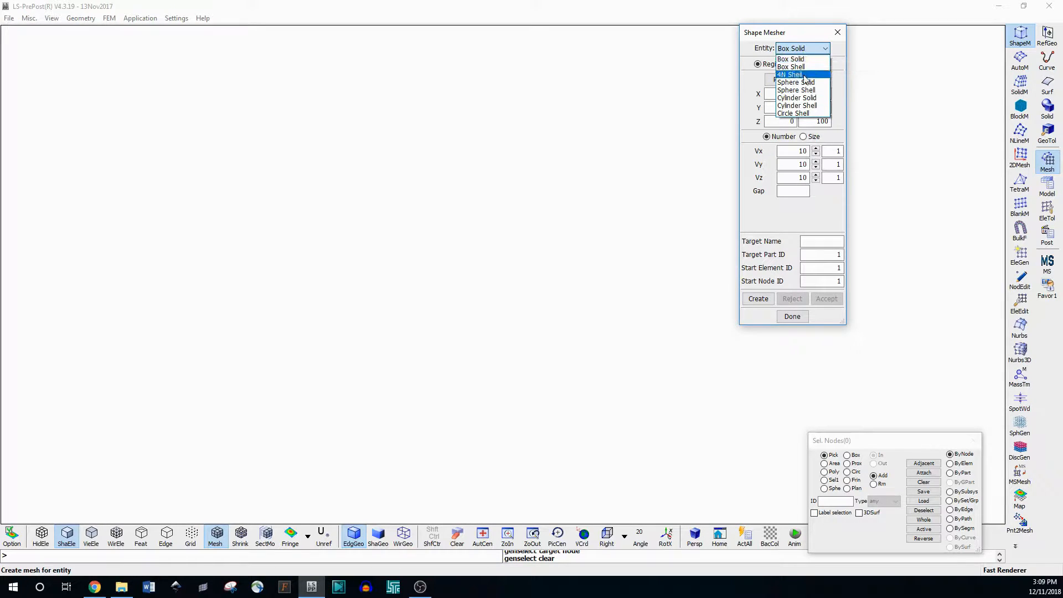
pyautogui.click(812, 106)
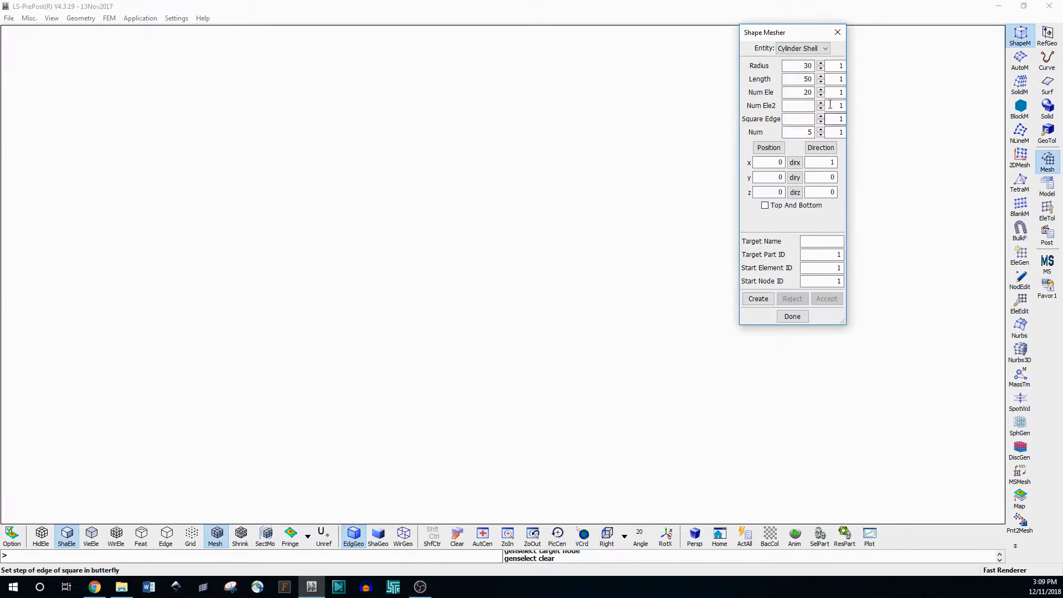
# Set the cylinder shell's length to 100, leaving its radius at 30
pyautogui.click(794, 66)
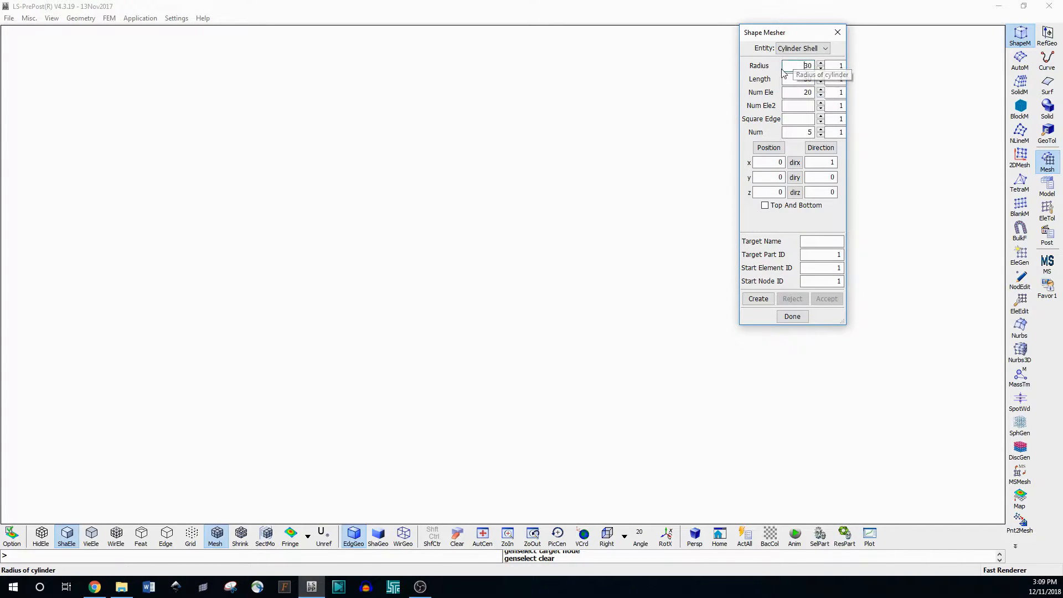
pyautogui.click(798, 79)
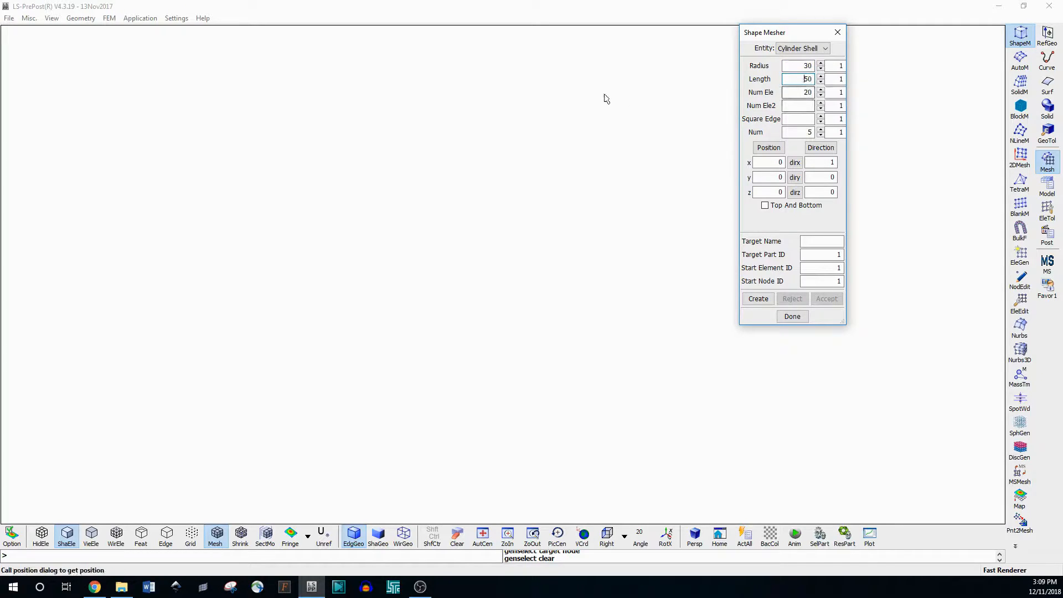
pyautogui.click(800, 93)
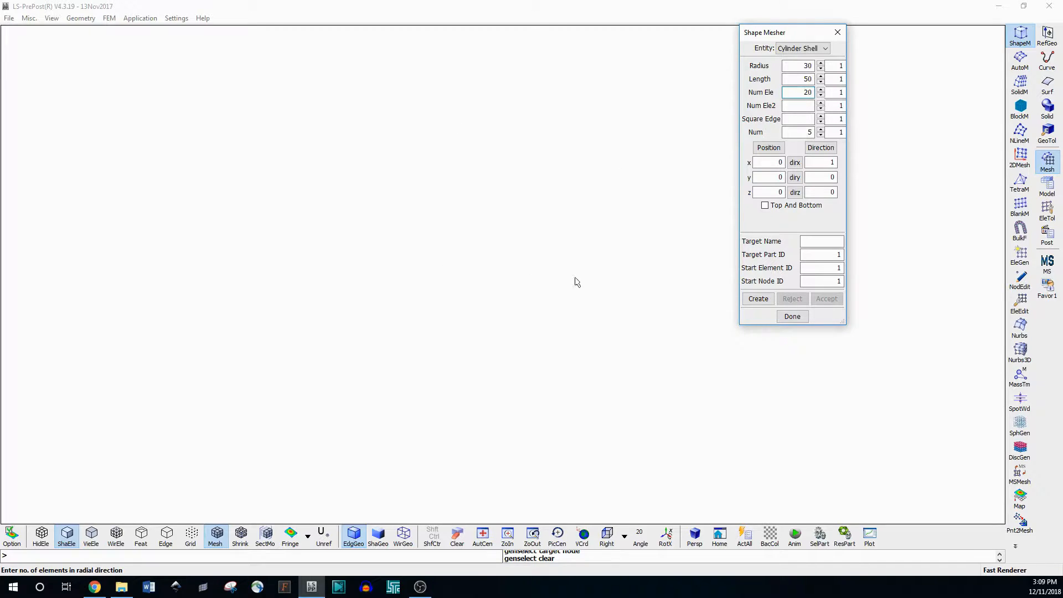
pyautogui.click(804, 131)
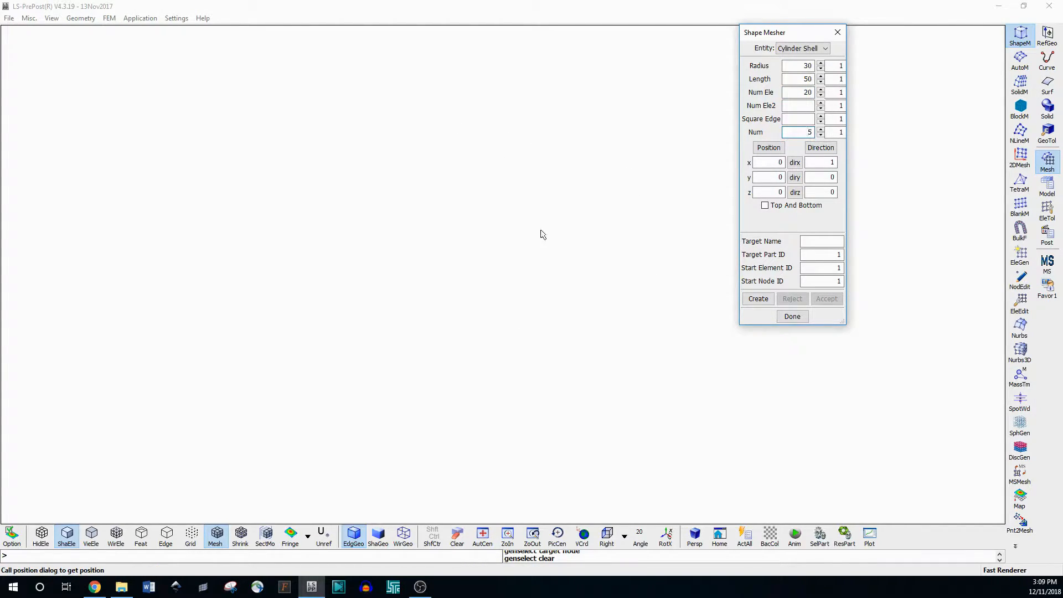
pyautogui.doubleClick(806, 78)
pyautogui.write('100')
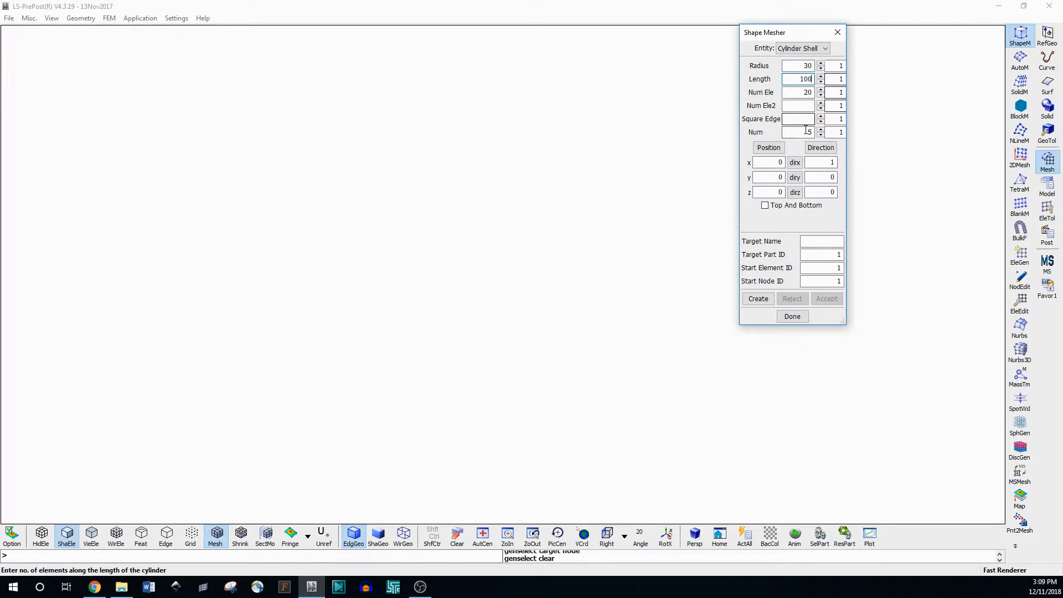
pyautogui.click(808, 65)
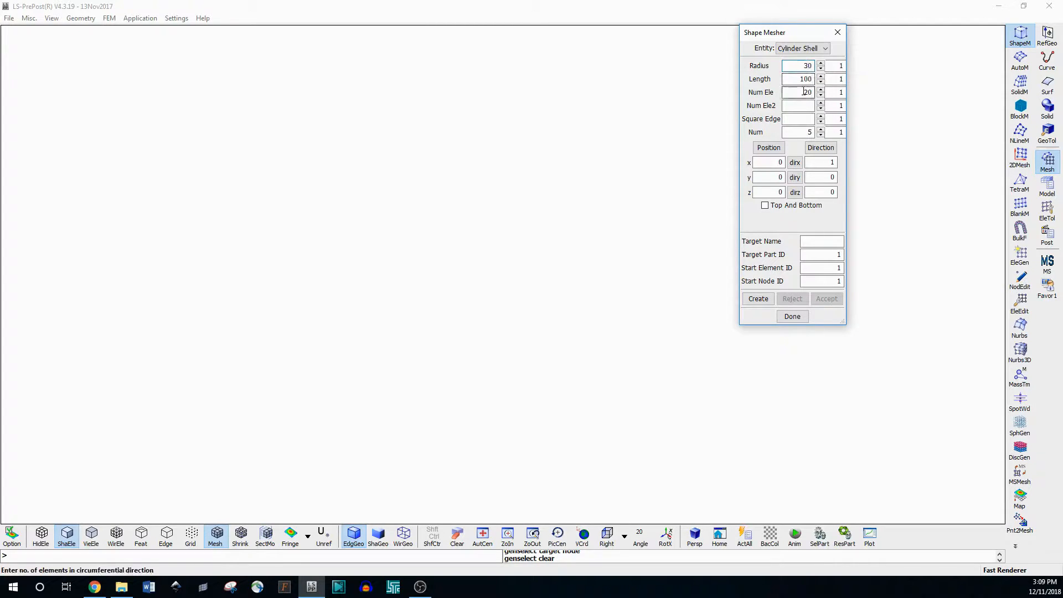
# Generate a preview of the cylinder shell mesh positioned at the origin and directed along the x axis
pyautogui.click(769, 164)
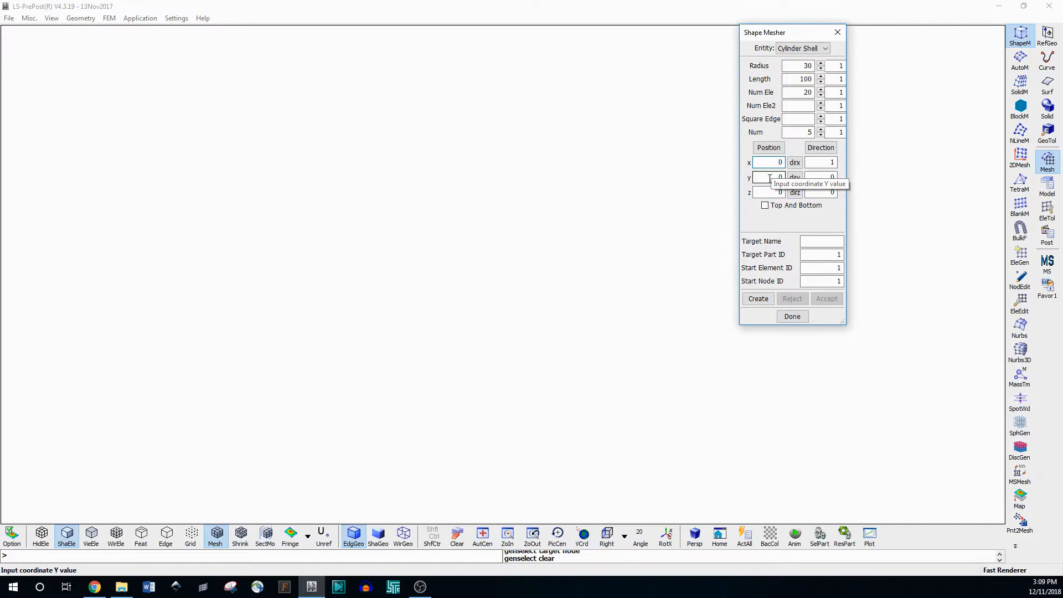
pyautogui.click(776, 178)
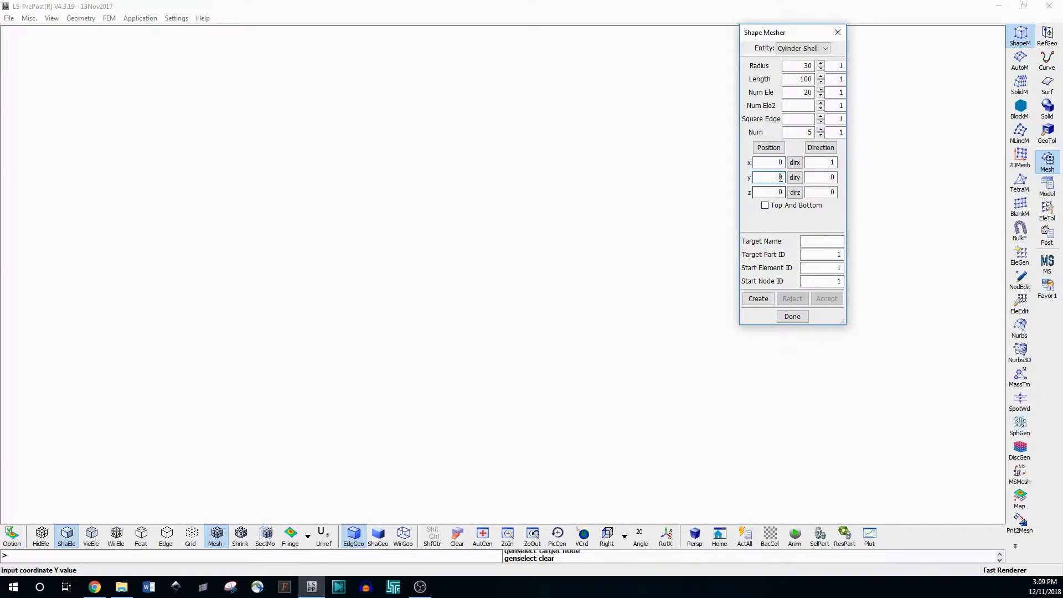
pyautogui.click(824, 161)
pyautogui.click(758, 299)
# Examine the previewed cylinder mesh from several angles, checking its axis direction and the element divisions around and along it
pyautogui.scroll(-3, 304, 216)
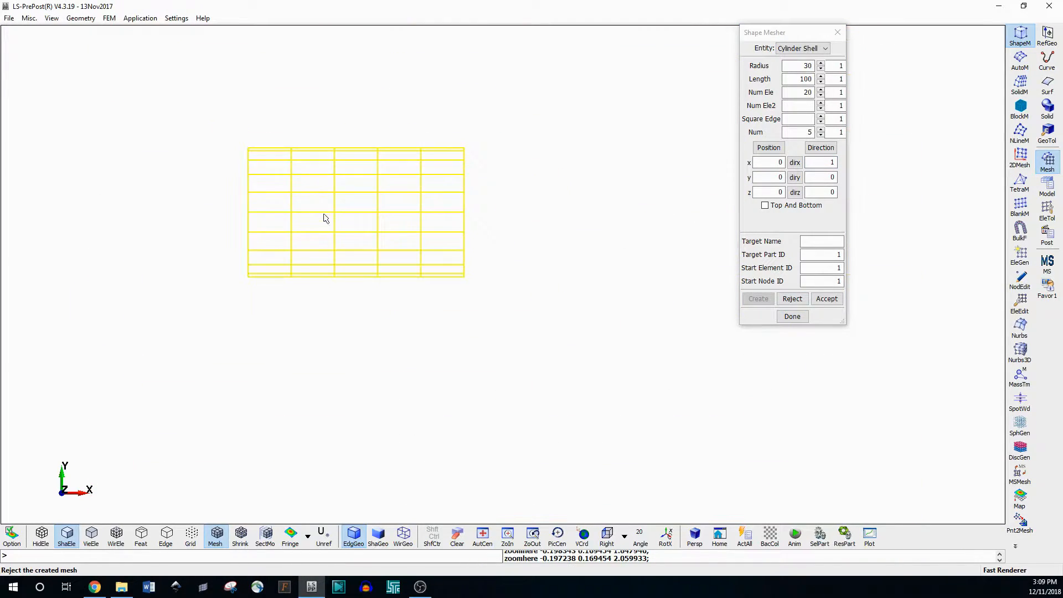
pyautogui.keyDown('shift'); pyautogui.moveTo(227, 242); pyautogui.dragTo(448, 366); pyautogui.keyUp('shift')
pyautogui.scroll(3, 307, 219)
pyautogui.keyDown('shift'); pyautogui.moveTo(306, 216); pyautogui.dragTo(304, 183); pyautogui.keyUp('shift')
pyautogui.scroll(-2, 472, 269)
pyautogui.keyDown('shift'); pyautogui.moveTo(435, 245); pyautogui.dragTo(344, 200); pyautogui.keyUp('shift')
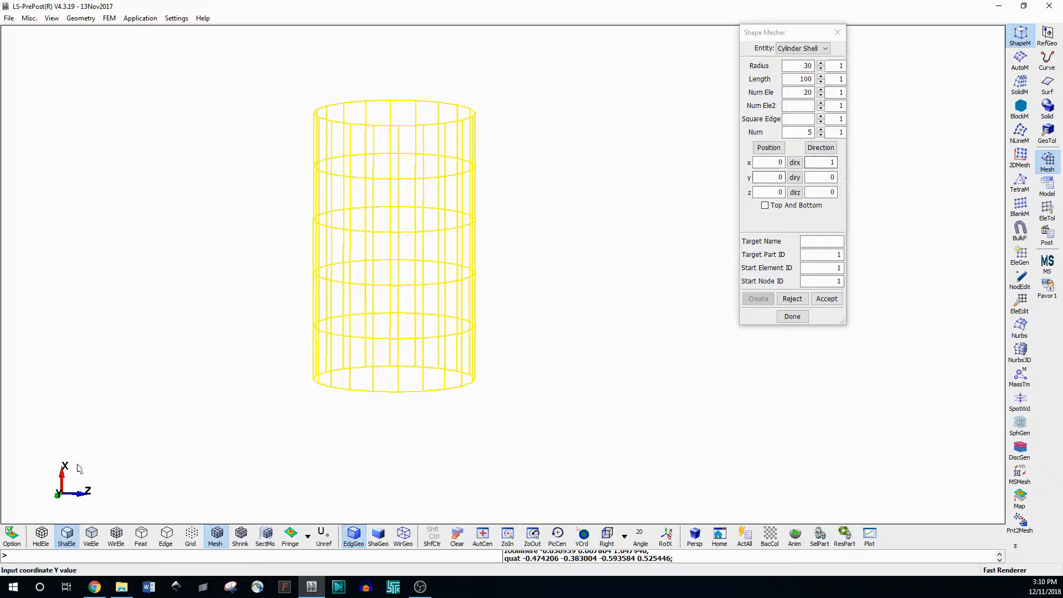
pyautogui.keyDown('shift'); pyautogui.moveTo(407, 284); pyautogui.dragTo(423, 210); pyautogui.keyUp('shift')
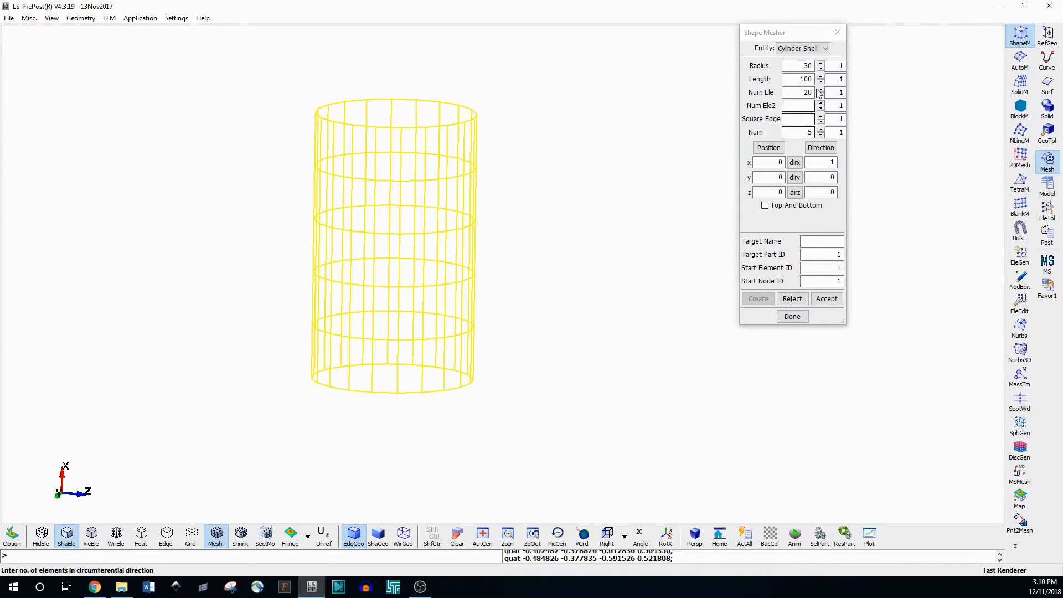
pyautogui.keyDown('shift'); pyautogui.moveTo(408, 122); pyautogui.dragTo(444, 123); pyautogui.keyUp('shift')
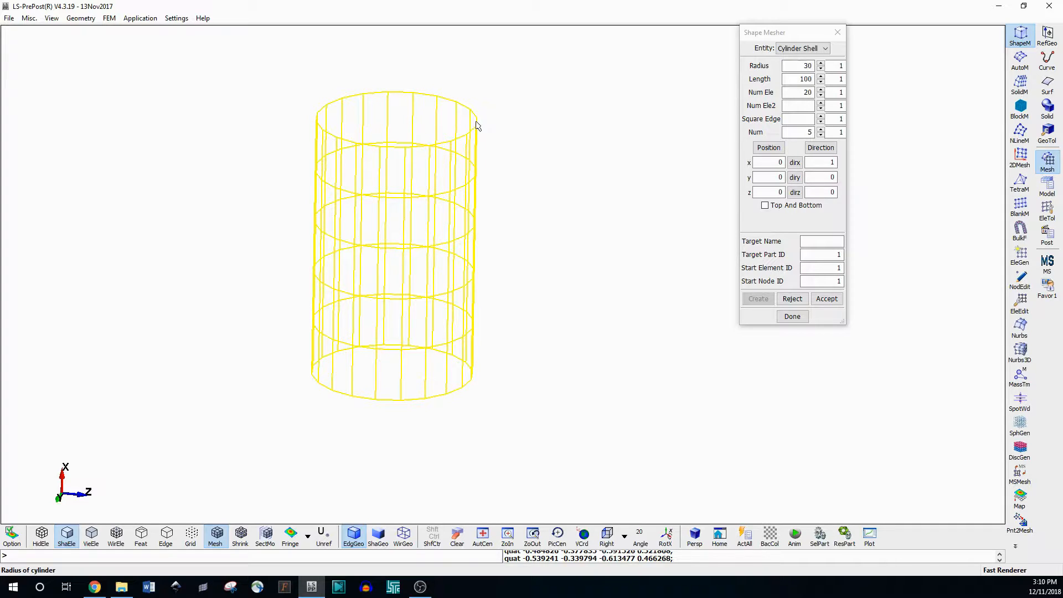
pyautogui.moveTo(557, 253); pyautogui.dragTo(570, 185)
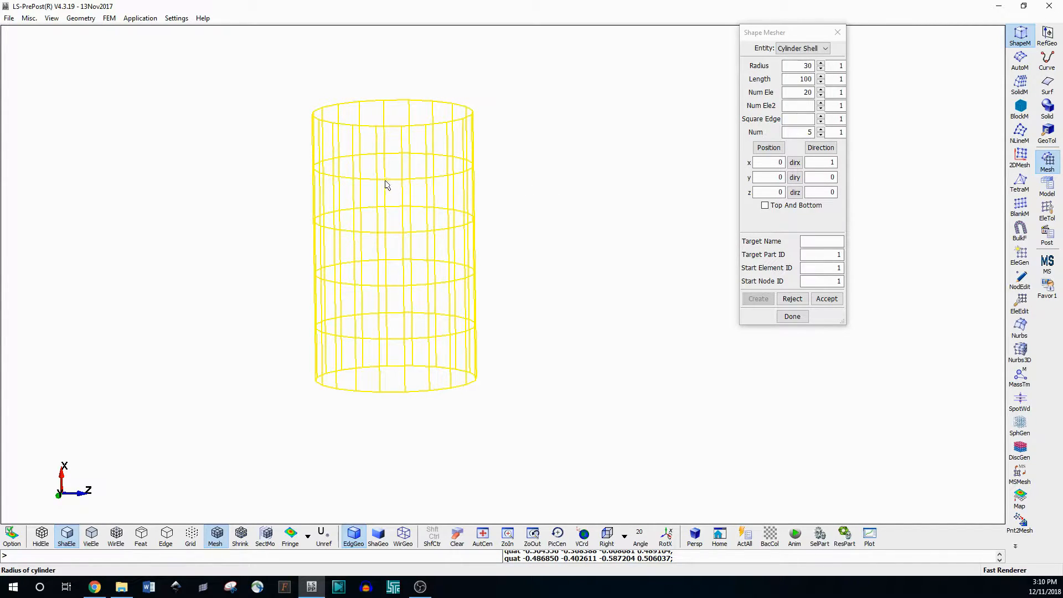
pyautogui.moveTo(380, 185); pyautogui.dragTo(501, 202)
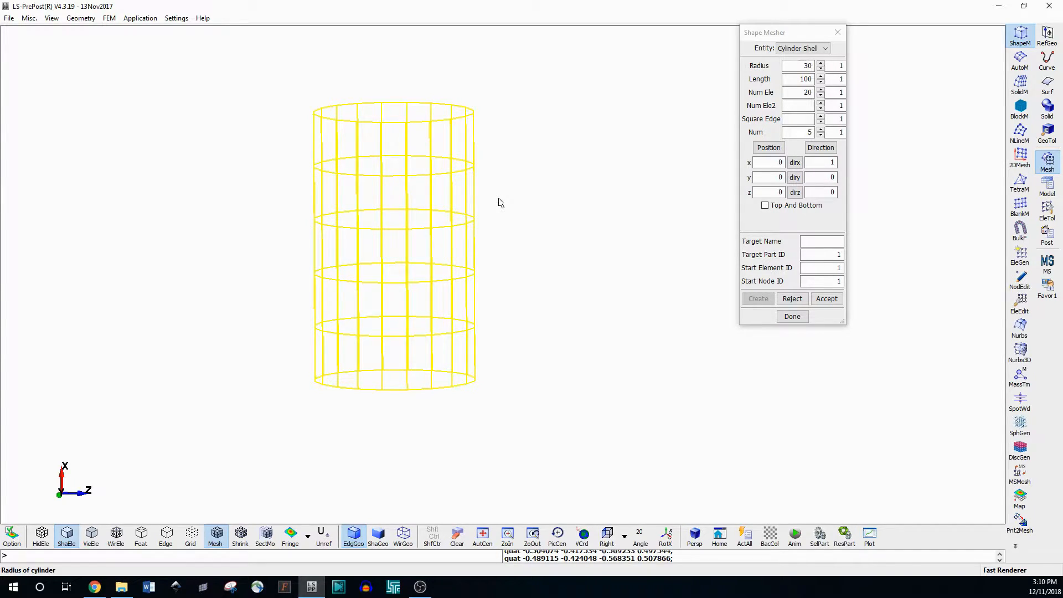
pyautogui.moveTo(380, 214); pyautogui.dragTo(439, 175)
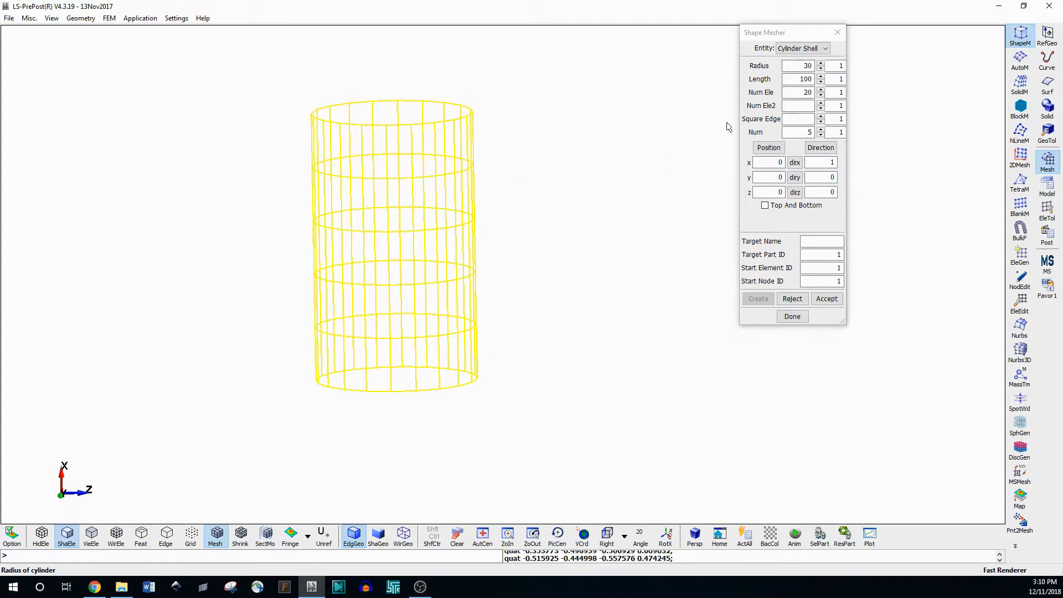
pyautogui.moveTo(517, 135); pyautogui.dragTo(543, 192)
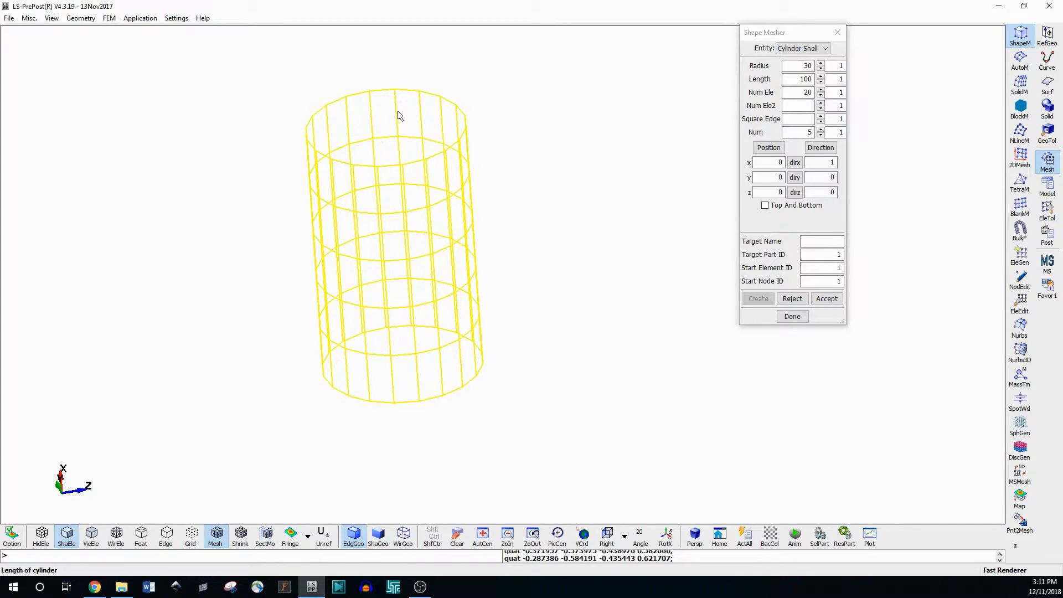
pyautogui.moveTo(508, 166); pyautogui.dragTo(508, 176)
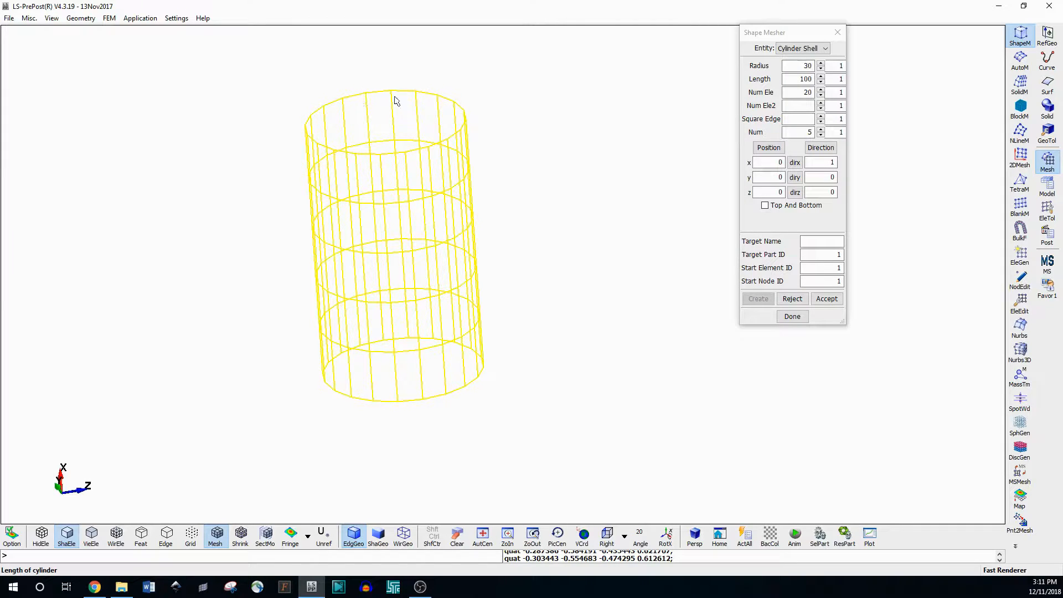
pyautogui.moveTo(356, 78); pyautogui.dragTo(464, 207)
# Reject the preview and regenerate the cylinder shell mesh with 10 elements along its length, inspecting it from different angles
pyautogui.doubleClick(814, 132)
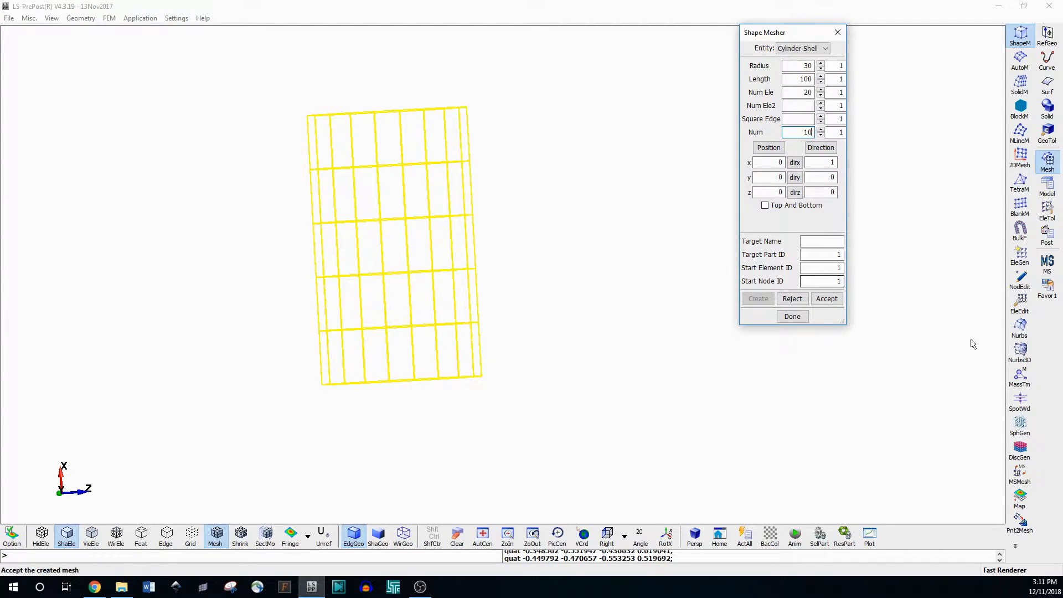
pyautogui.click(800, 301)
pyautogui.click(757, 298)
pyautogui.keyDown('shift'); pyautogui.moveTo(498, 299); pyautogui.dragTo(481, 239); pyautogui.keyUp('shift')
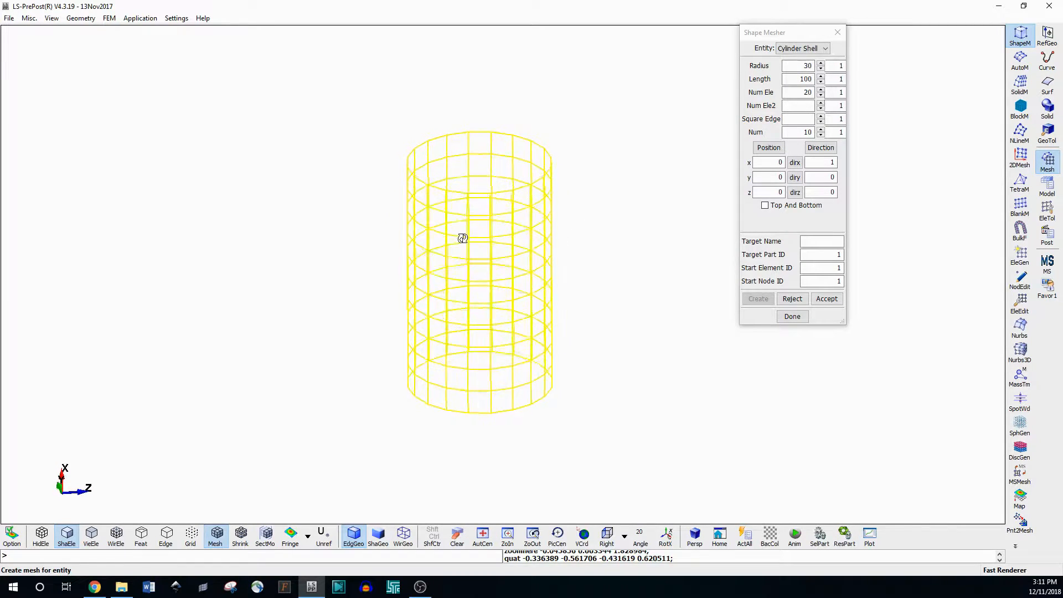
pyautogui.keyDown('shift'); pyautogui.moveTo(458, 241); pyautogui.dragTo(685, 235); pyautogui.keyUp('shift')
pyautogui.keyDown('shift'); pyautogui.moveTo(408, 168); pyautogui.dragTo(559, 135); pyautogui.keyUp('shift')
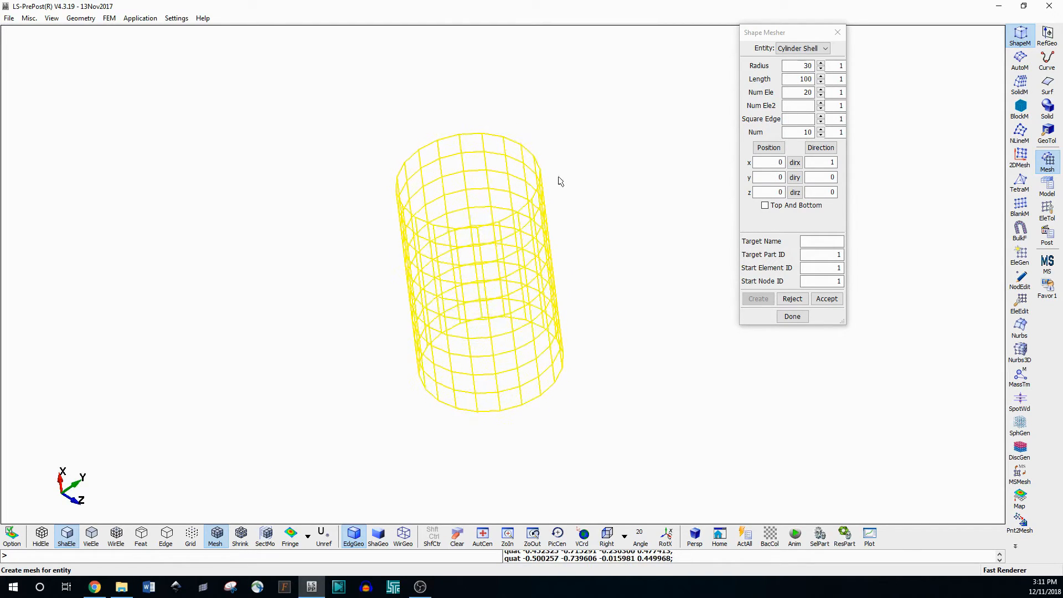
pyautogui.keyDown('shift'); pyautogui.moveTo(546, 174); pyautogui.dragTo(510, 208); pyautogui.keyUp('shift')
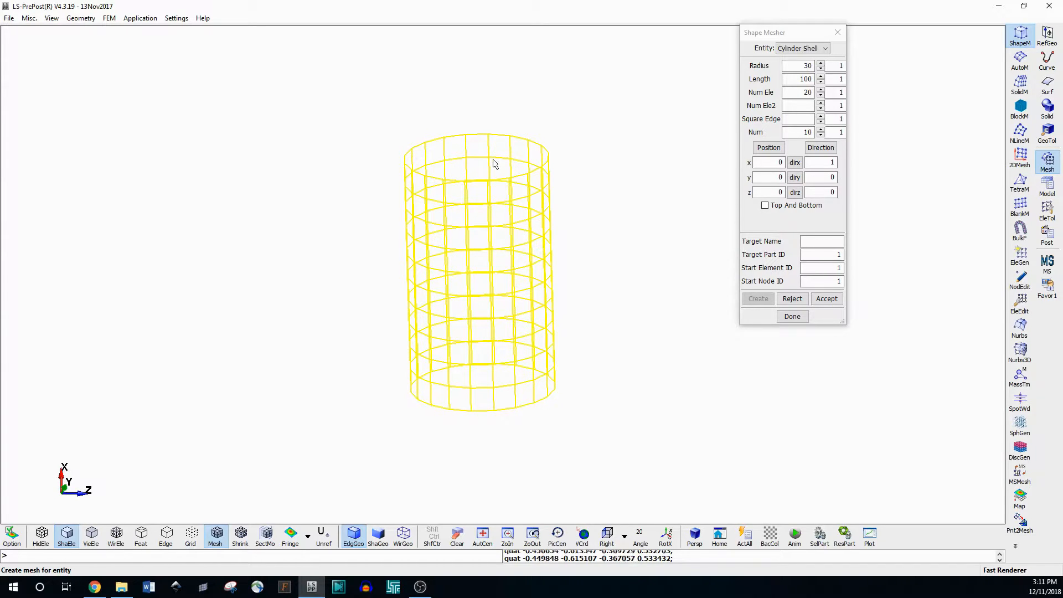
pyautogui.moveTo(524, 161)
pyautogui.keyDown('shift'); pyautogui.mouseDown()
pyautogui.moveTo(484, 265)
pyautogui.moveTo(501, 290)
pyautogui.moveTo(517, 156)
pyautogui.mouseUp(); pyautogui.keyUp('shift')
# Regenerate the cylinder shell mesh with 20 elements along the length and 40 around the circumference, replacing the rejected preview
pyautogui.doubleClick(806, 132)
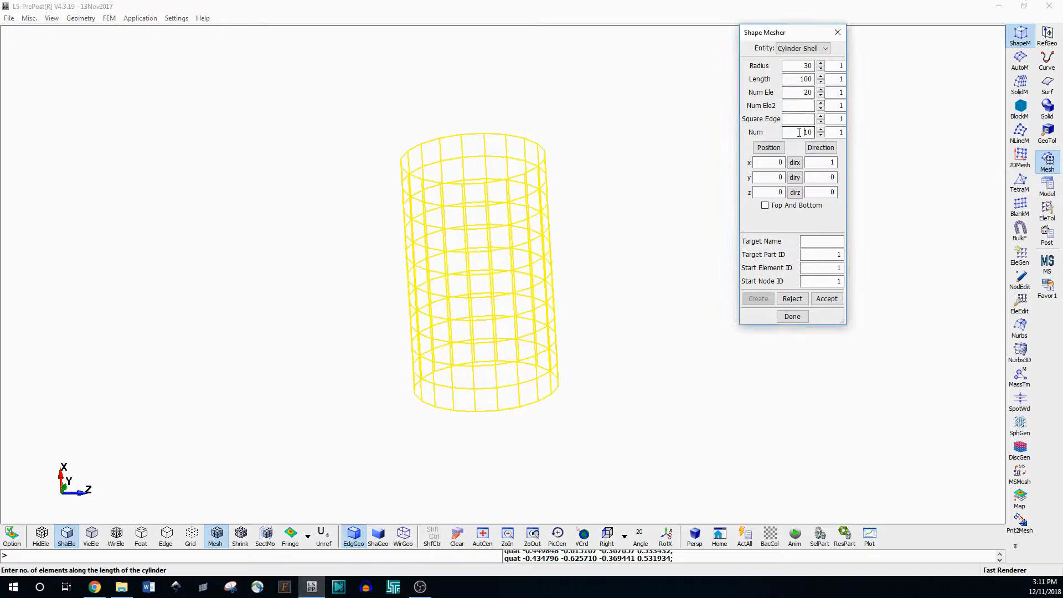
pyautogui.write('20')
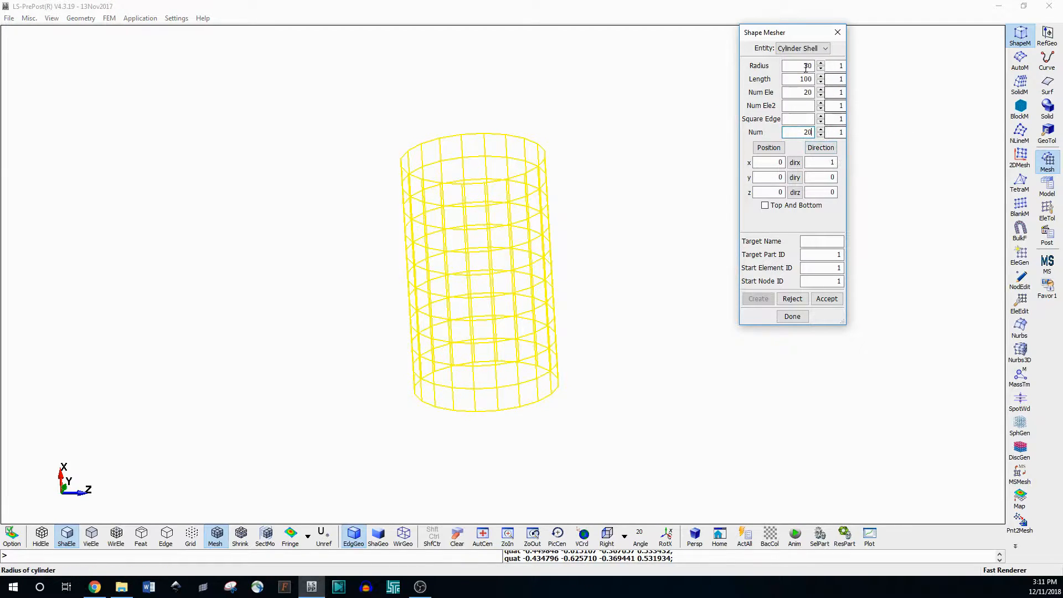
pyautogui.doubleClick(803, 92)
pyautogui.write('40')
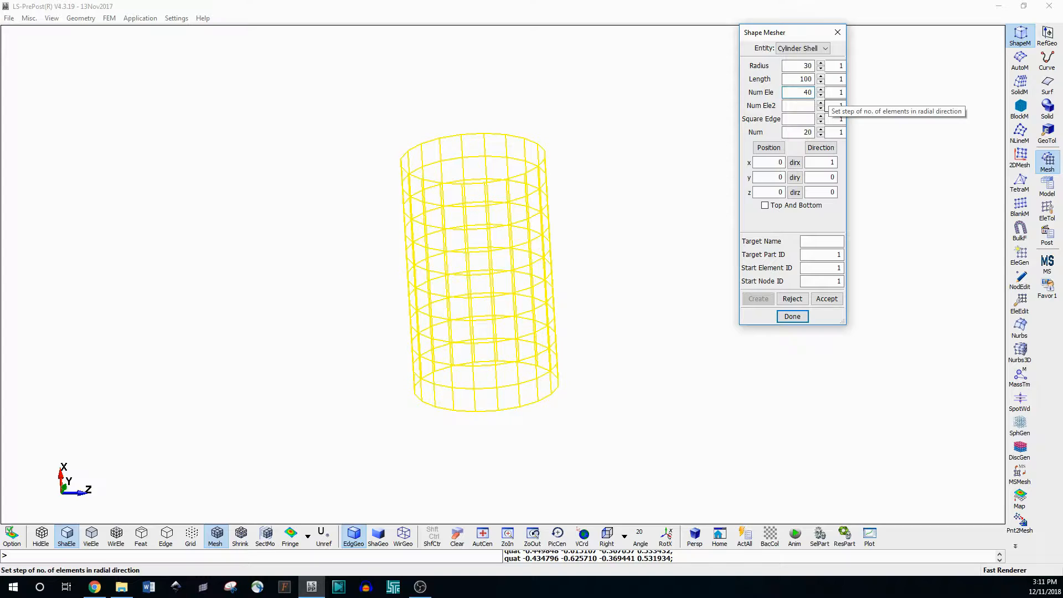
pyautogui.click(798, 301)
pyautogui.click(758, 298)
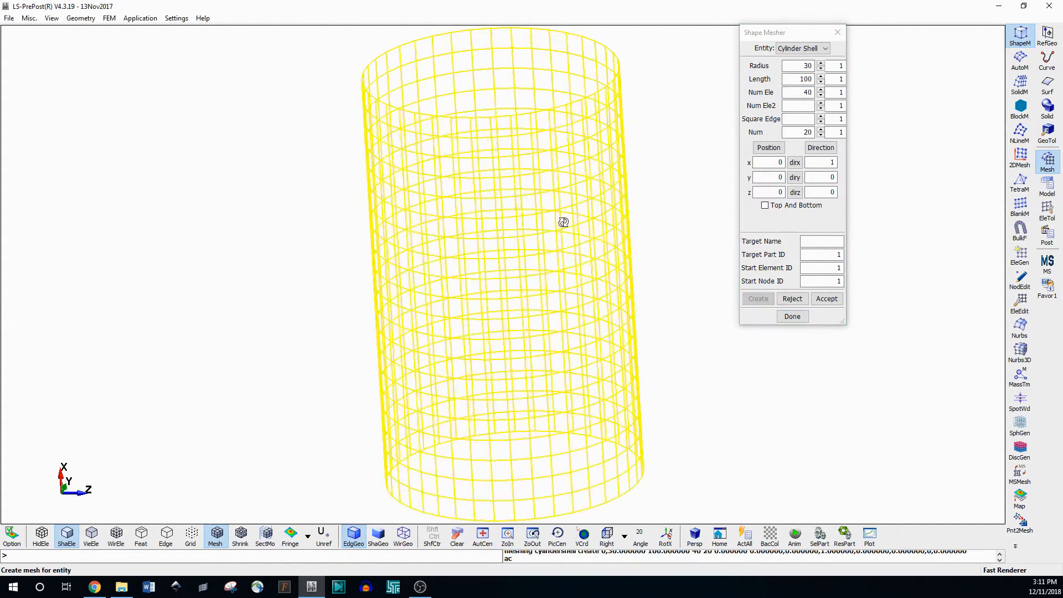
pyautogui.scroll(-3, 529, 239)
pyautogui.scroll(-3, 499, 213)
pyautogui.moveTo(499, 213)
pyautogui.keyDown('shift'); pyautogui.mouseDown()
pyautogui.moveTo(549, 203)
pyautogui.moveTo(493, 194)
pyautogui.mouseUp(); pyautogui.keyUp('shift')
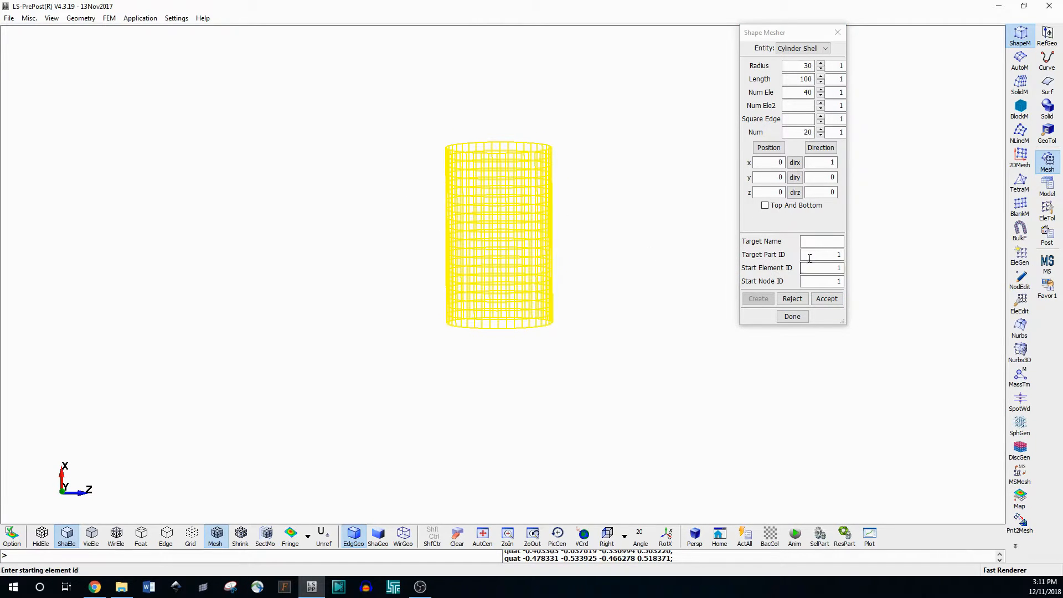
# Name the target part Cylinder, keep its part, start element and start node IDs at 1, and accept the mesh
pyautogui.click(822, 241)
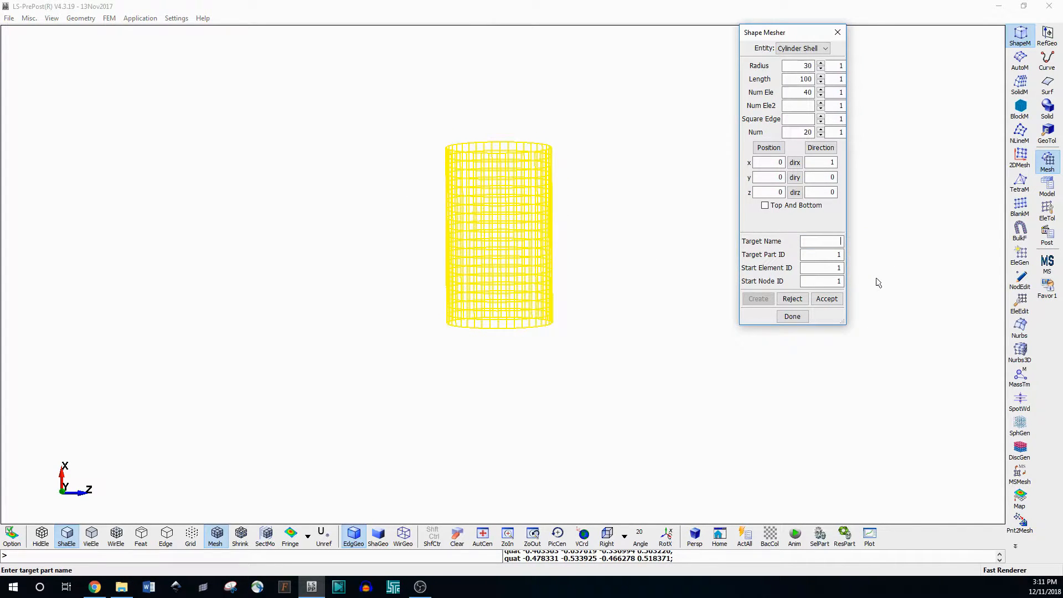
pyautogui.write('Cylinder')
pyautogui.click(839, 256)
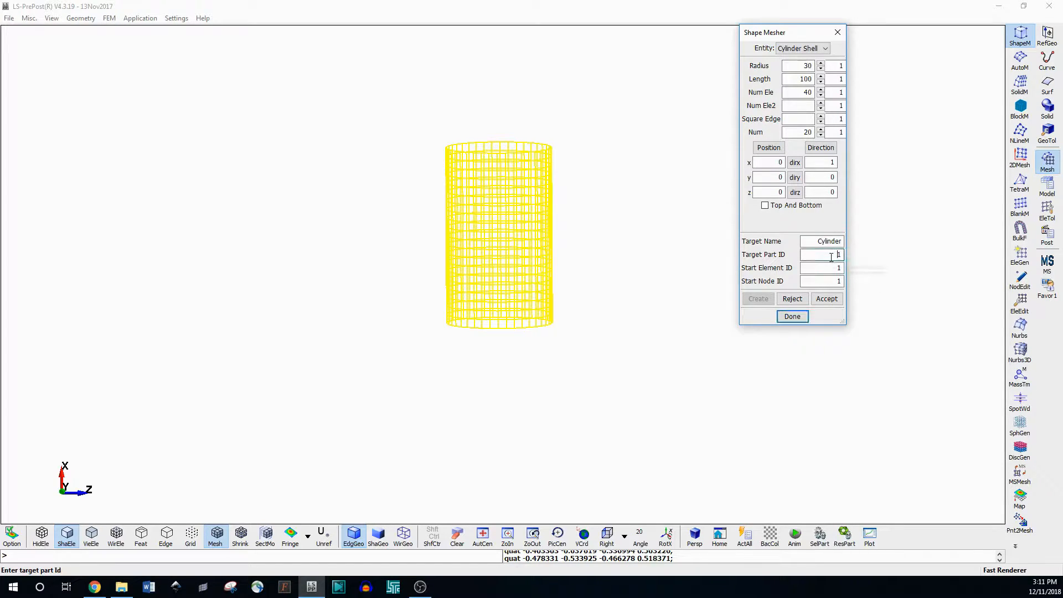
pyautogui.click(837, 268)
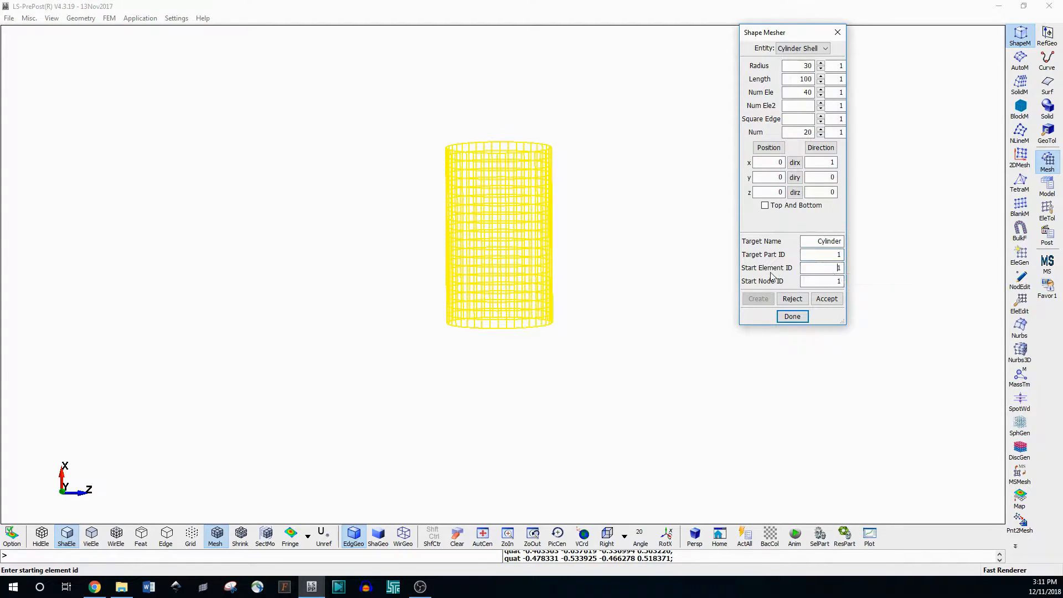
pyautogui.click(836, 282)
pyautogui.click(827, 298)
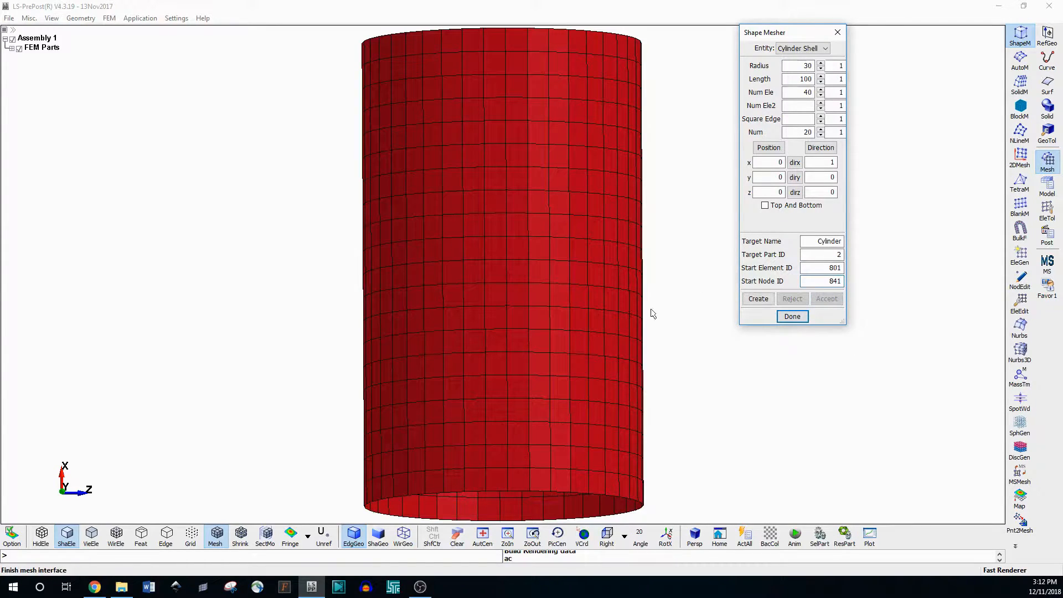
# Inspect the accepted cylinder mesh as a whole and close the Shape Mesher
pyautogui.keyDown('shift'); pyautogui.moveTo(392, 223); pyautogui.dragTo(406, 281); pyautogui.keyUp('shift')
pyautogui.scroll(-4, 405, 282)
pyautogui.keyDown('shift'); pyautogui.moveTo(360, 225); pyautogui.dragTo(483, 440); pyautogui.keyUp('shift')
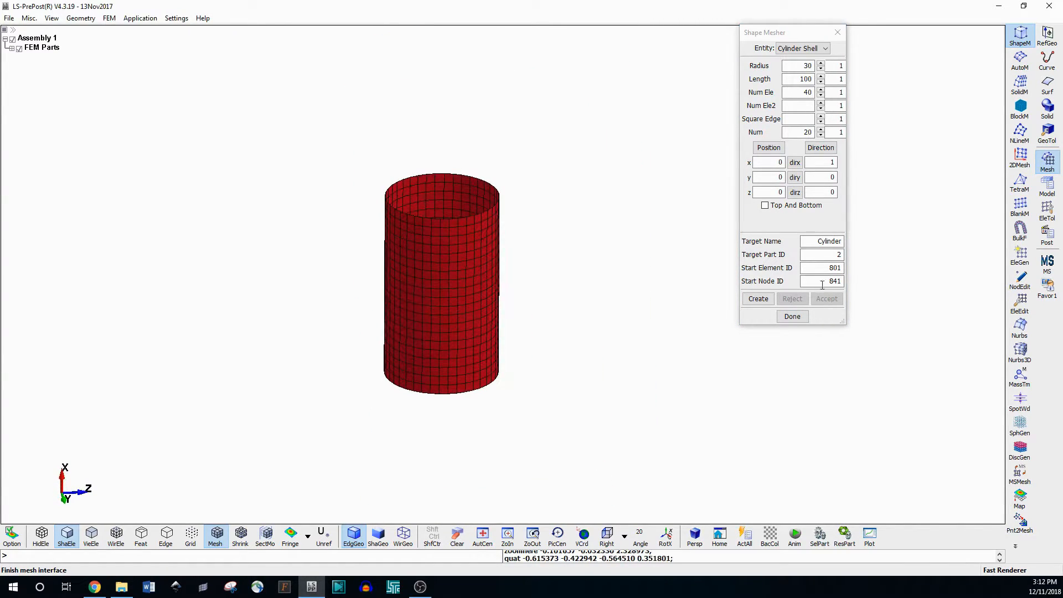
pyautogui.click(792, 316)
# Open the Keyword Manager from the Model and Part tools
pyautogui.keyDown('shift'); pyautogui.moveTo(536, 276); pyautogui.dragTo(519, 231); pyautogui.keyUp('shift')
pyautogui.click(1043, 188)
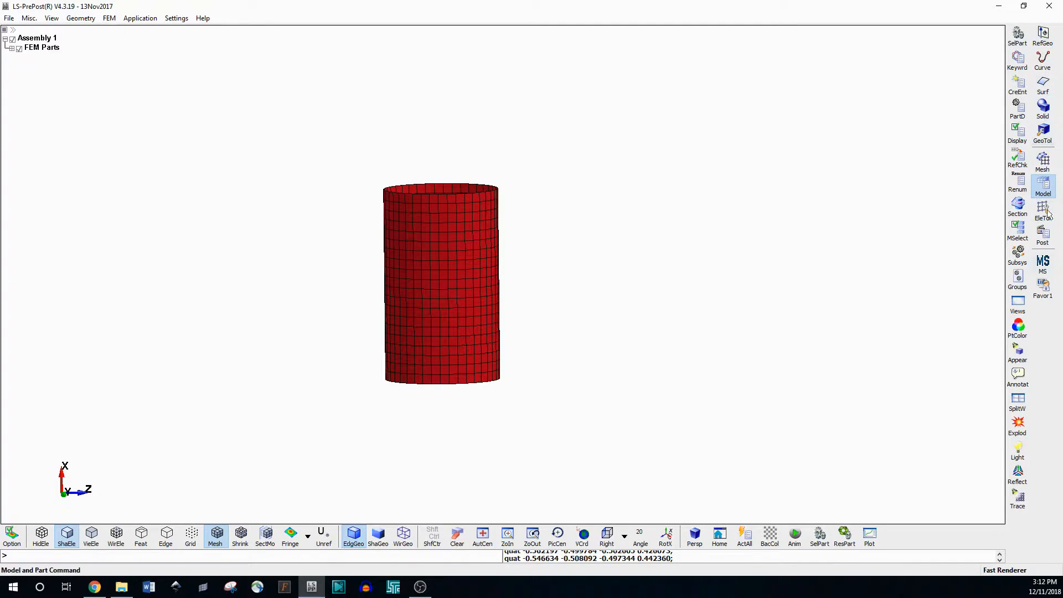
pyautogui.click(1047, 212)
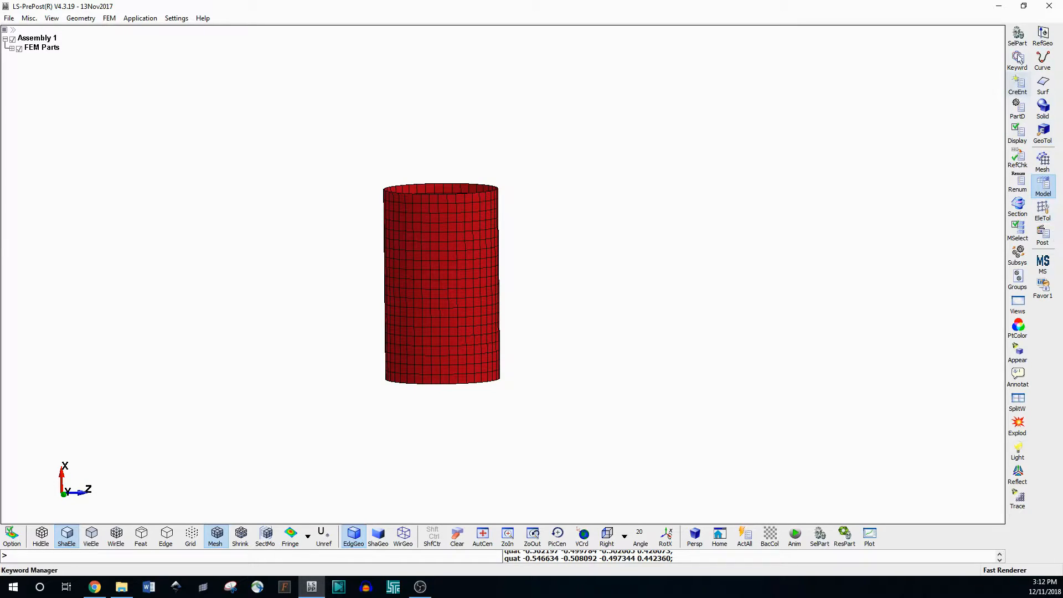
pyautogui.click(1044, 185)
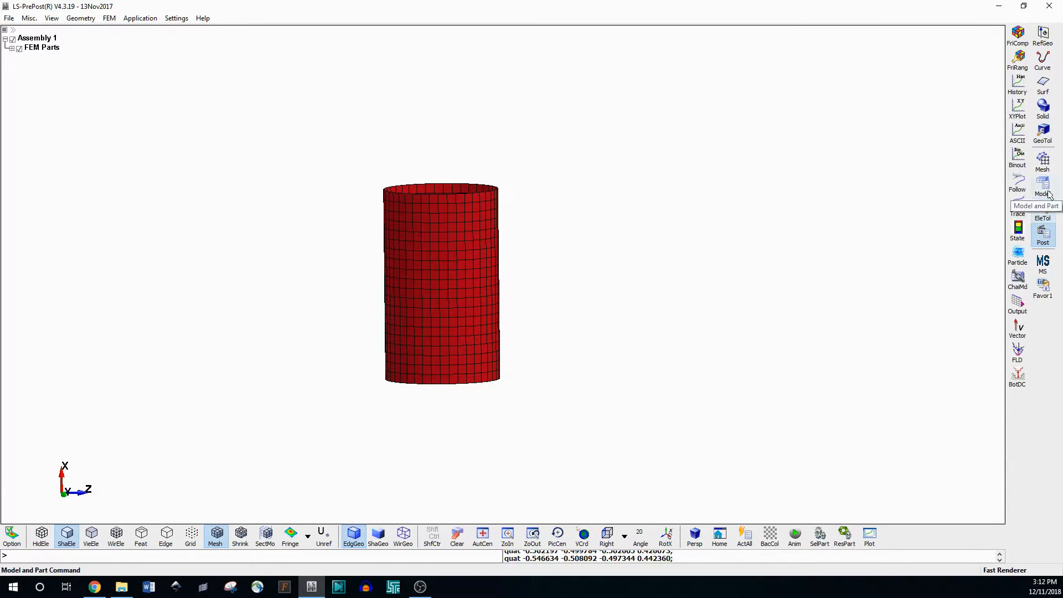
pyautogui.click(1017, 58)
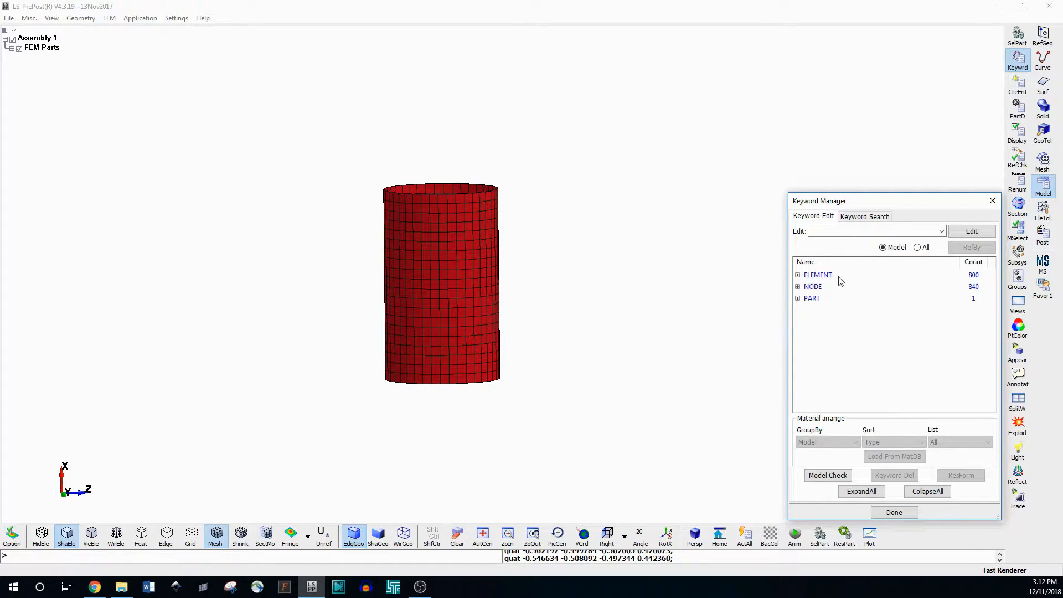
# List all available keywords instead of only those in the model, and browse categories such as ICFD and DEFINE
pyautogui.click(918, 247)
pyautogui.click(891, 249)
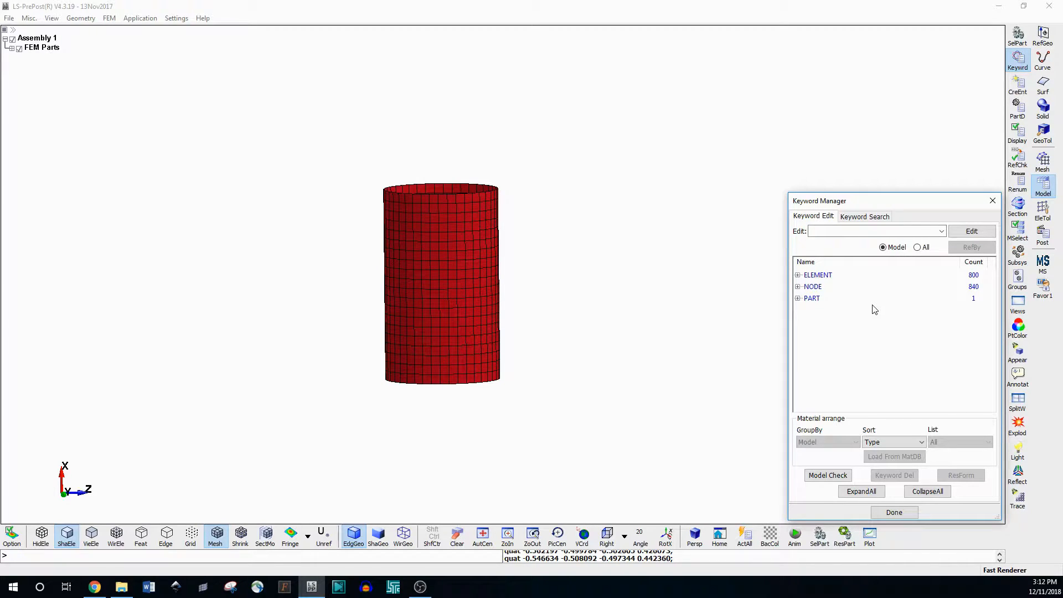
pyautogui.click(917, 247)
pyautogui.click(811, 333)
pyautogui.scroll(-6, 812, 339)
pyautogui.scroll(10, 854, 350)
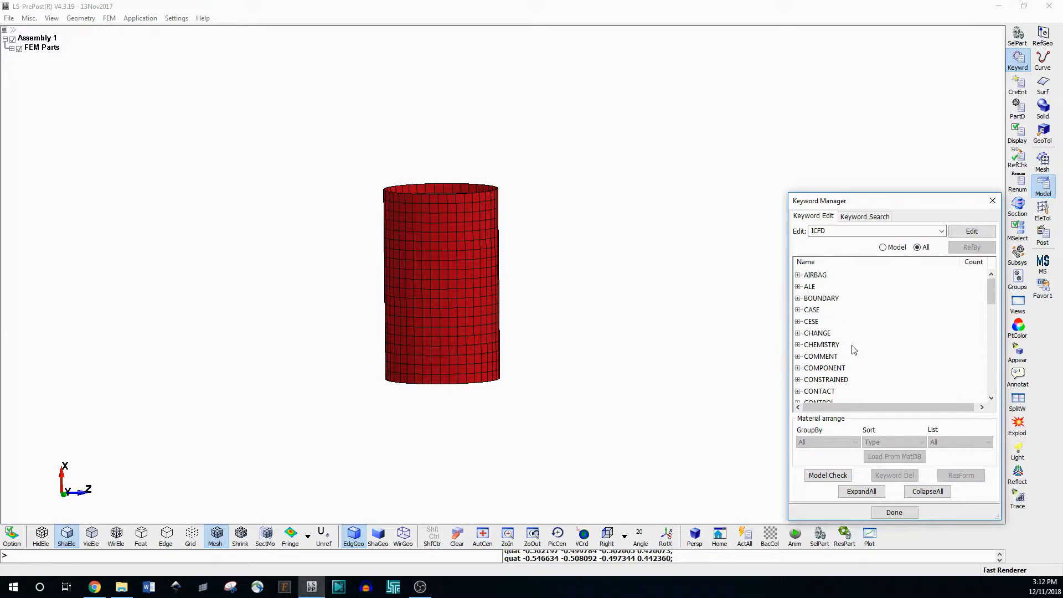
pyautogui.scroll(-4, 842, 347)
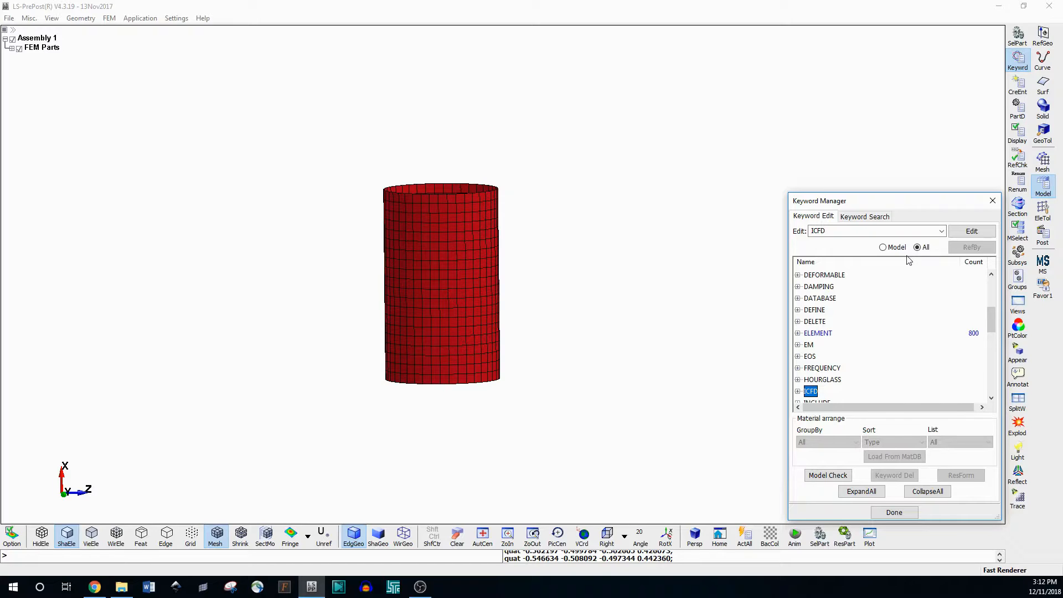
pyautogui.click(814, 310)
pyautogui.scroll(-6, 822, 302)
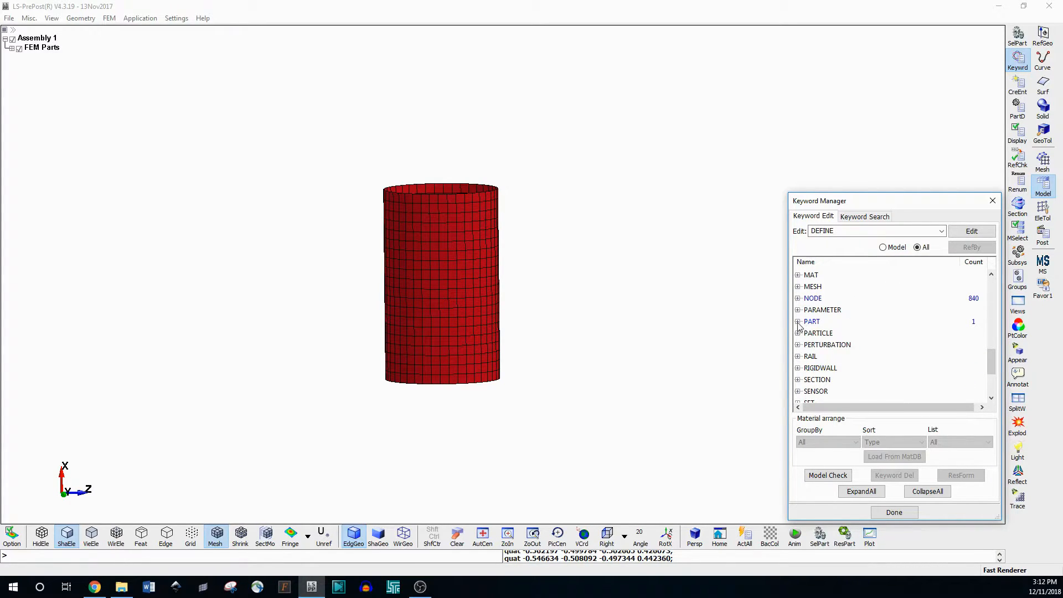
# Open the PART keyword's input form for the Cylinder part and move it clear of the keyword list
pyautogui.click(798, 321)
pyautogui.doubleClick(821, 333)
pyautogui.moveTo(512, 164); pyautogui.dragTo(722, 104)
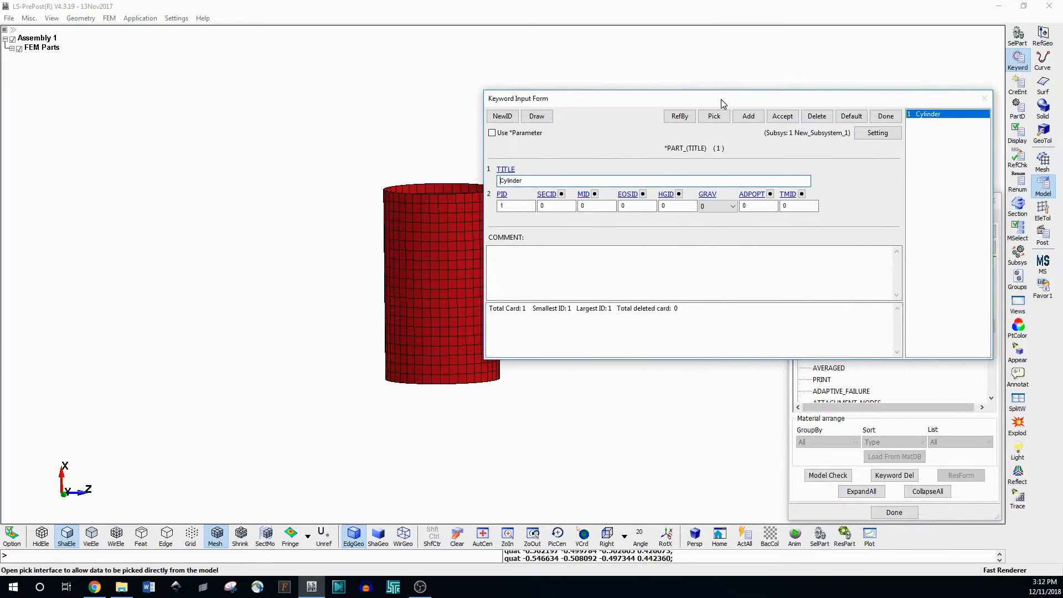
# Read the descriptions of the Cylinder part card's fields, including PID, SECID, MID, EOSID and HGID
pyautogui.click(505, 203)
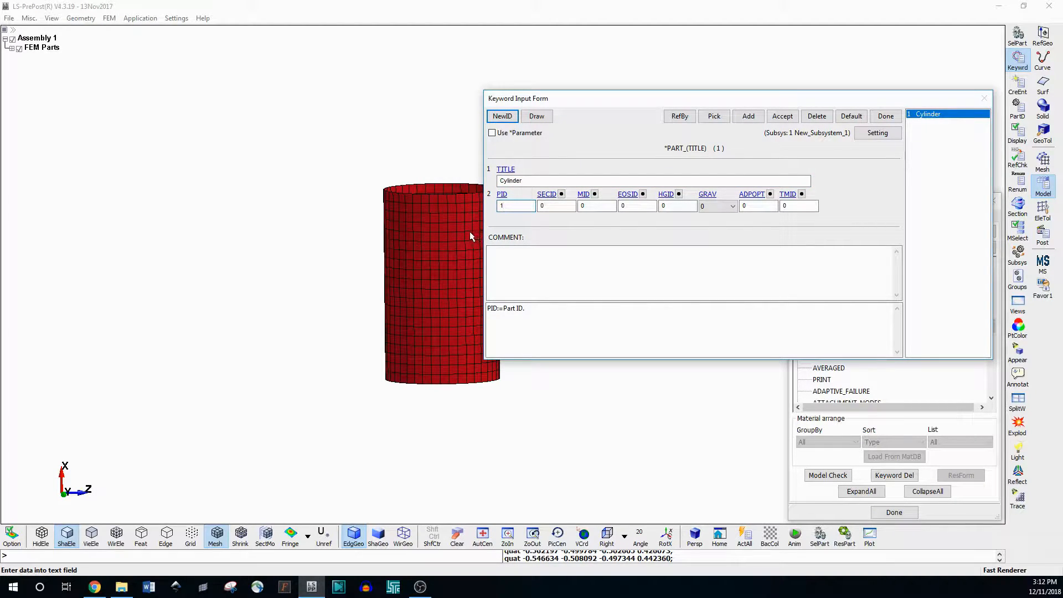
pyautogui.click(555, 208)
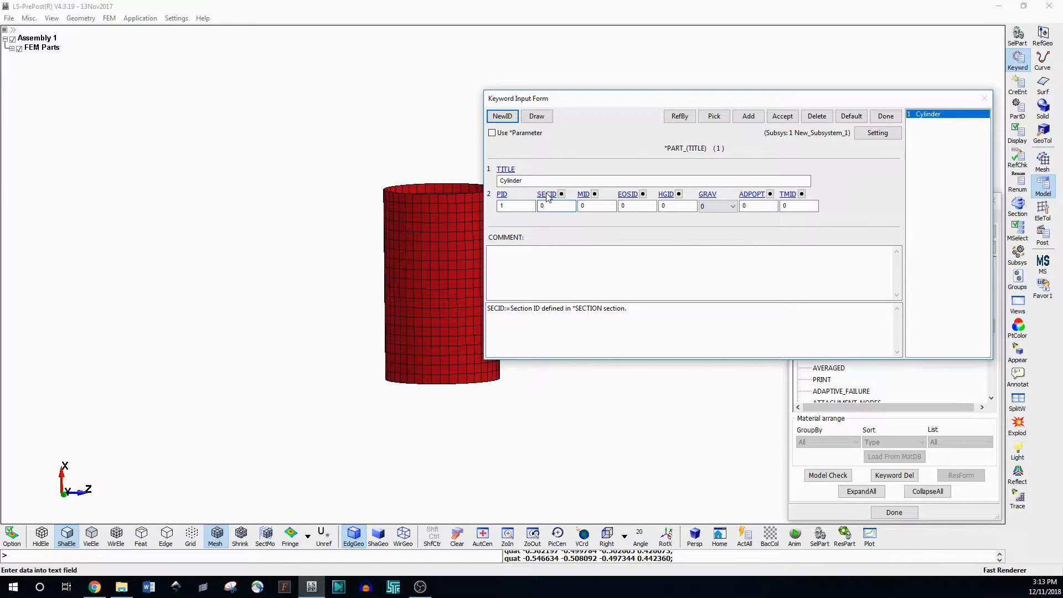
pyautogui.click(596, 206)
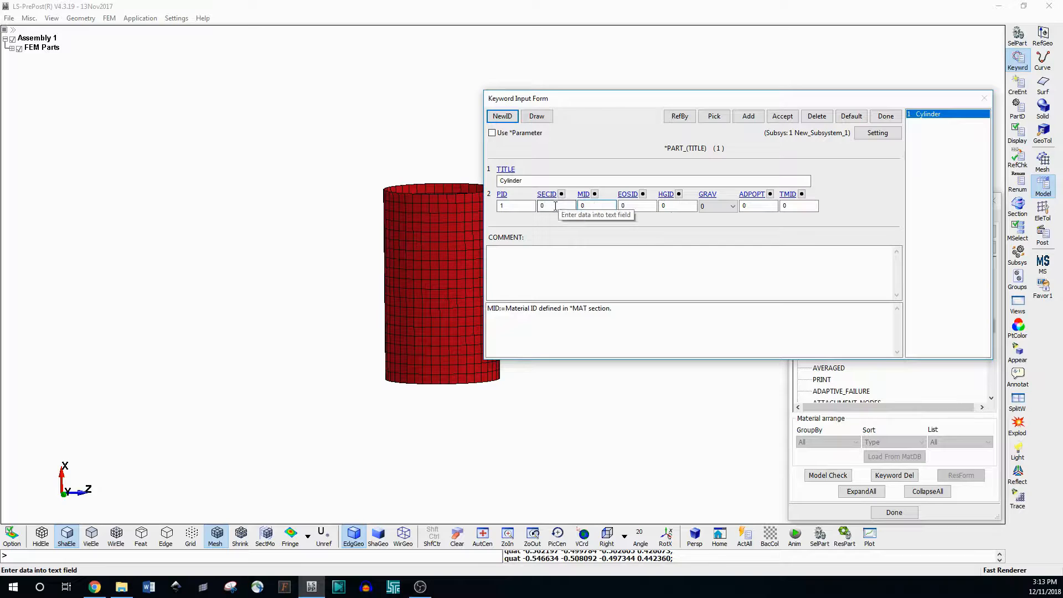
pyautogui.click(634, 206)
pyautogui.click(672, 207)
pyautogui.press('Tab')
pyautogui.press('Tab')
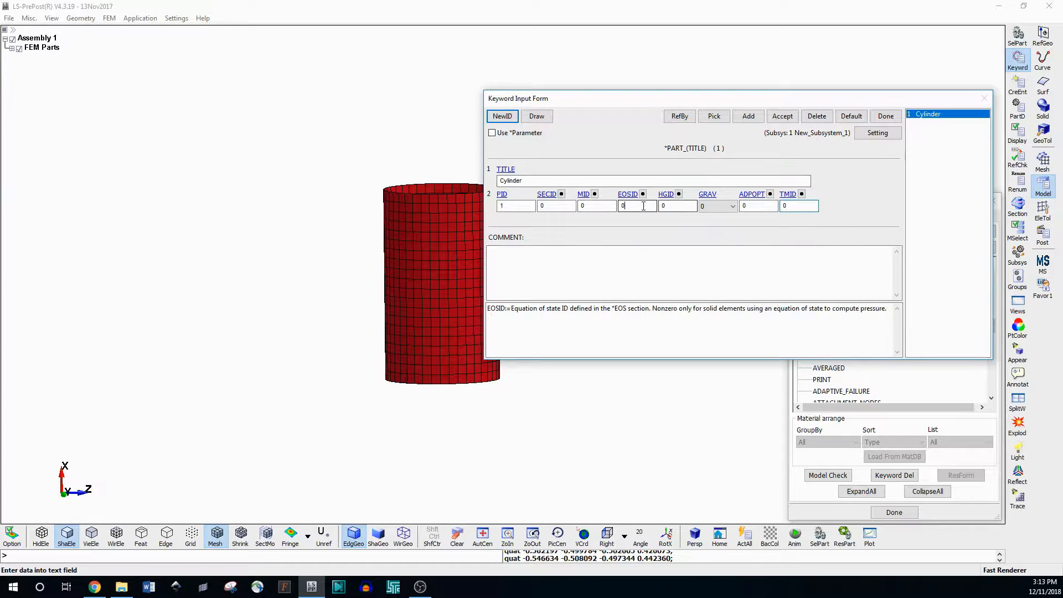
pyautogui.click(678, 206)
pyautogui.click(555, 206)
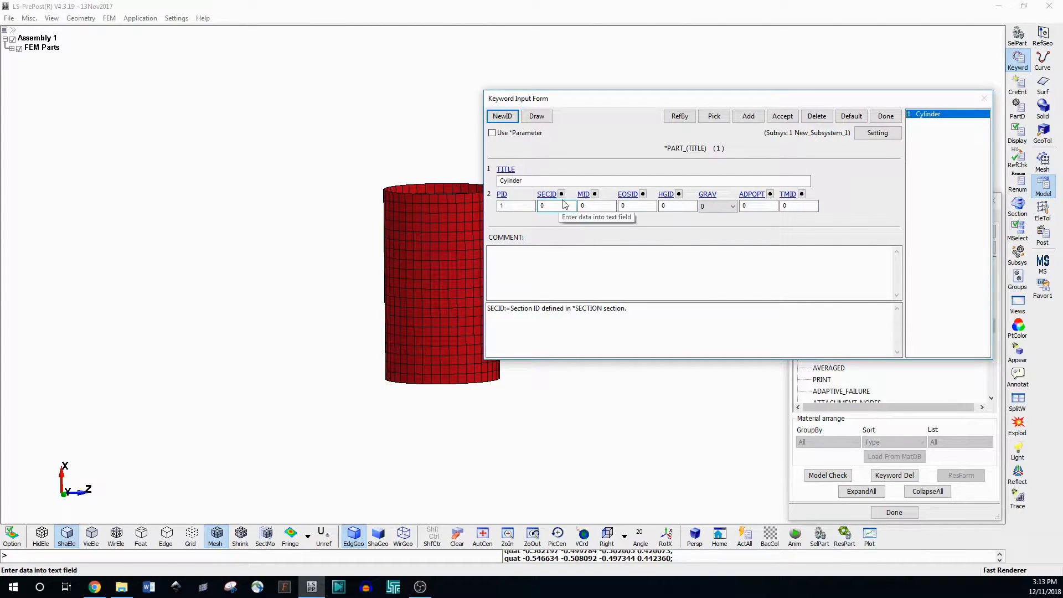
# Create a new SECTION_SHELL keyword from the Cylinder part's SECID link and enlarge its input form
pyautogui.click(561, 195)
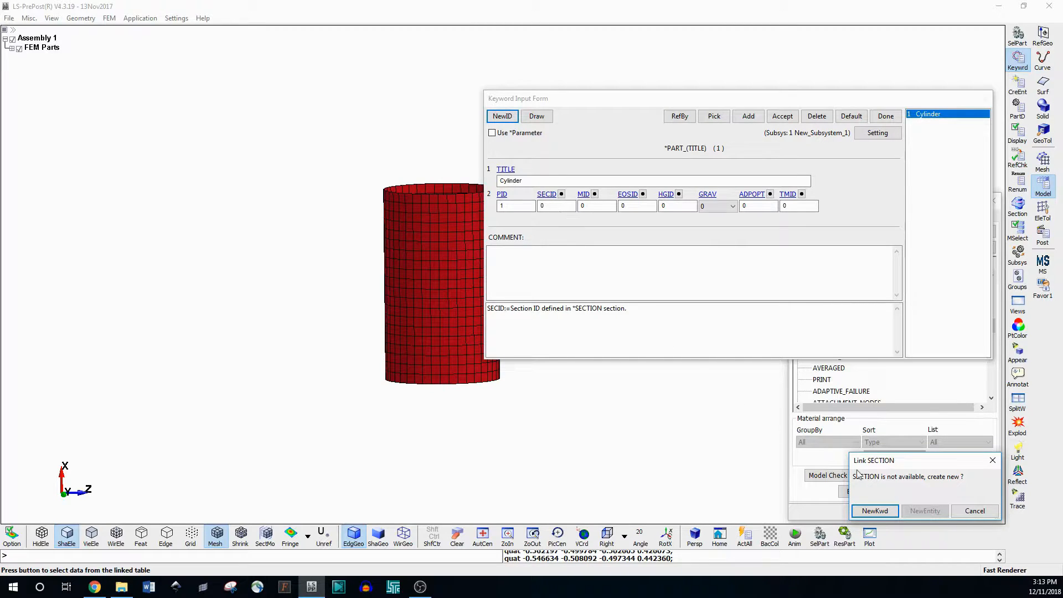
pyautogui.click(874, 510)
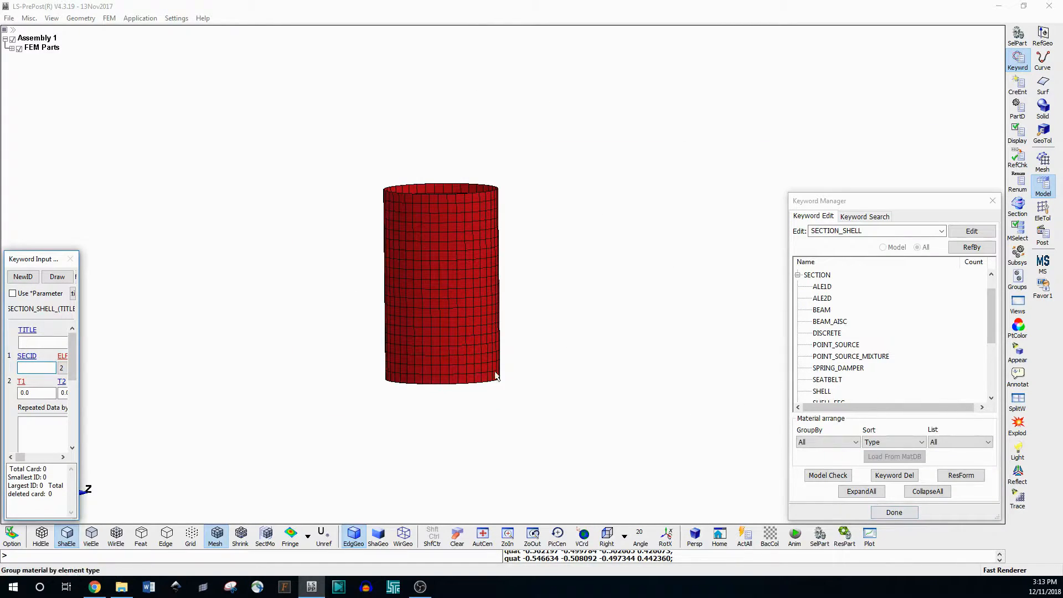
pyautogui.moveTo(81, 306); pyautogui.dragTo(432, 328)
pyautogui.moveTo(241, 257); pyautogui.dragTo(321, 251)
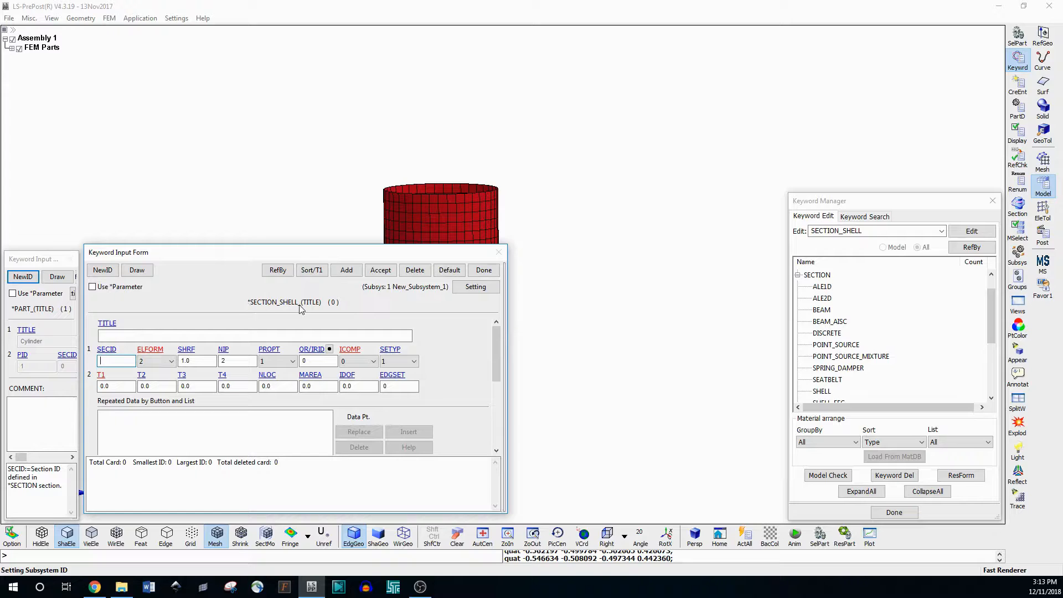
# Generate a new section ID of 1 for the shell section and review the ELFORM element formulation options
pyautogui.click(119, 364)
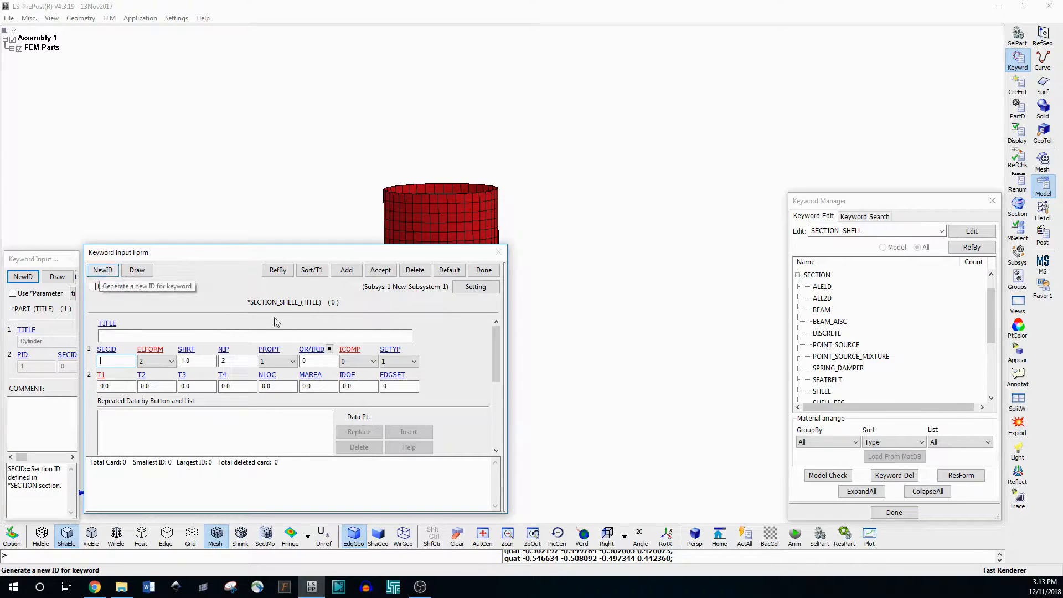
pyautogui.click(103, 270)
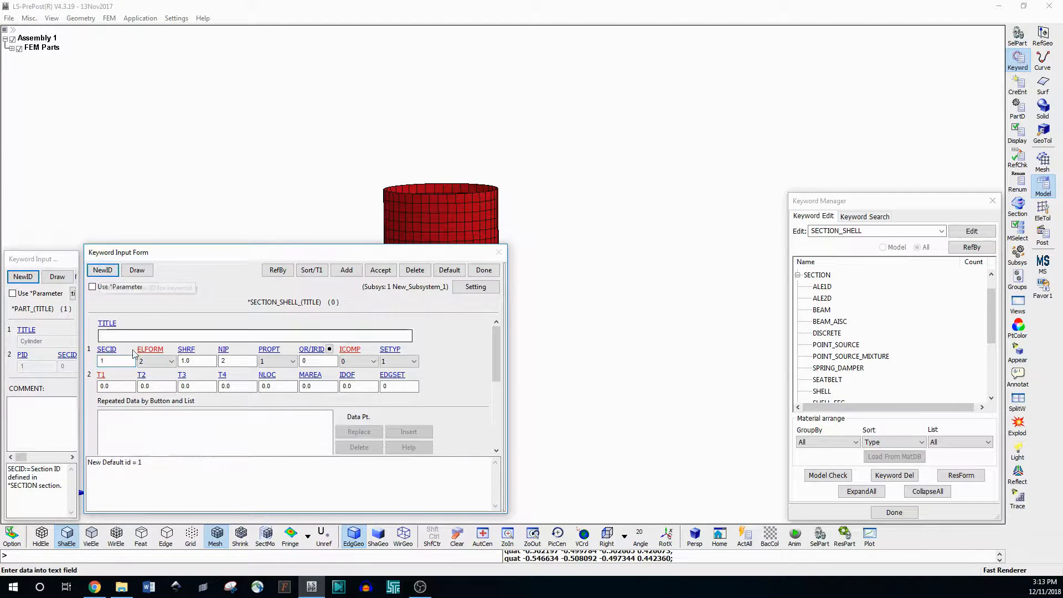
pyautogui.click(117, 360)
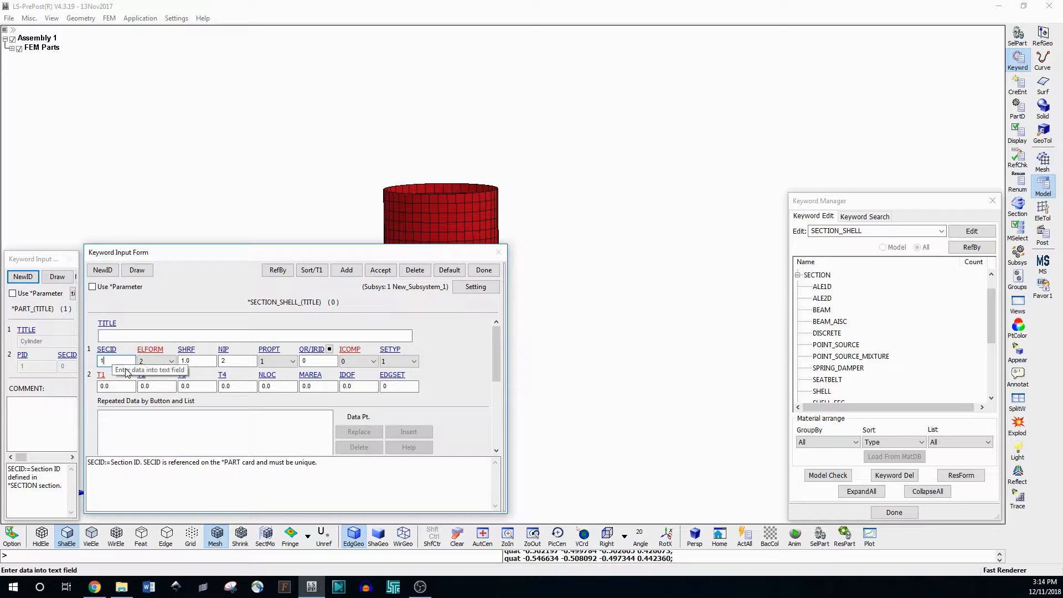
pyautogui.click(147, 360)
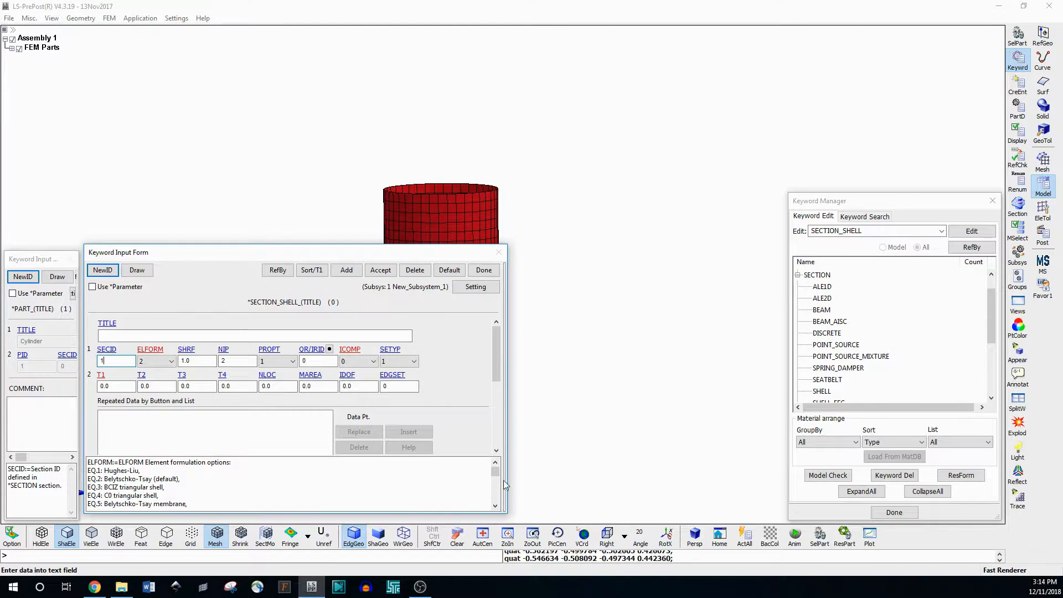
pyautogui.moveTo(495, 472); pyautogui.dragTo(496, 481)
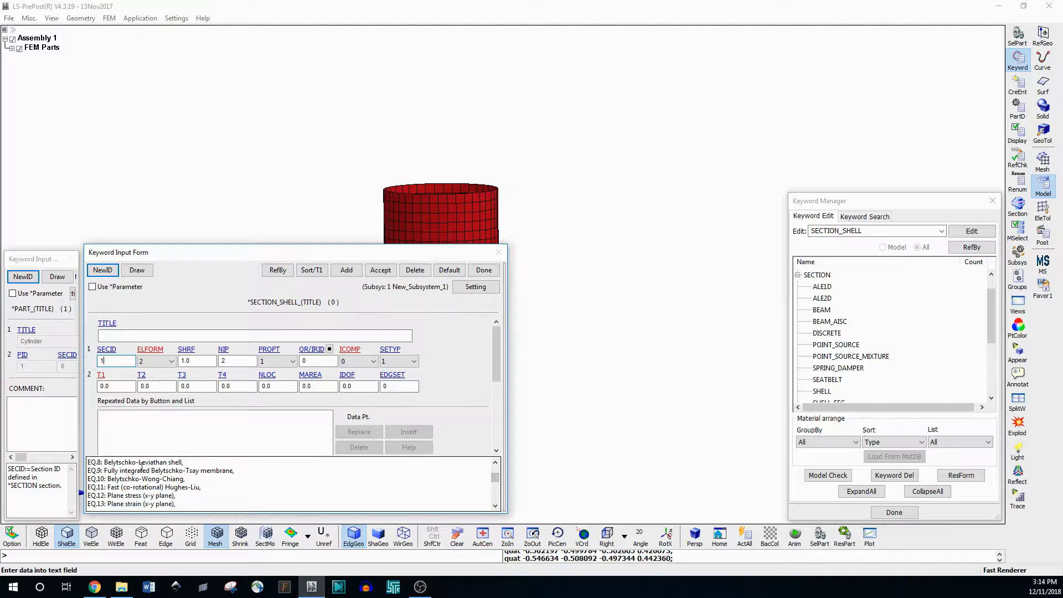
pyautogui.moveTo(495, 478); pyautogui.dragTo(495, 468)
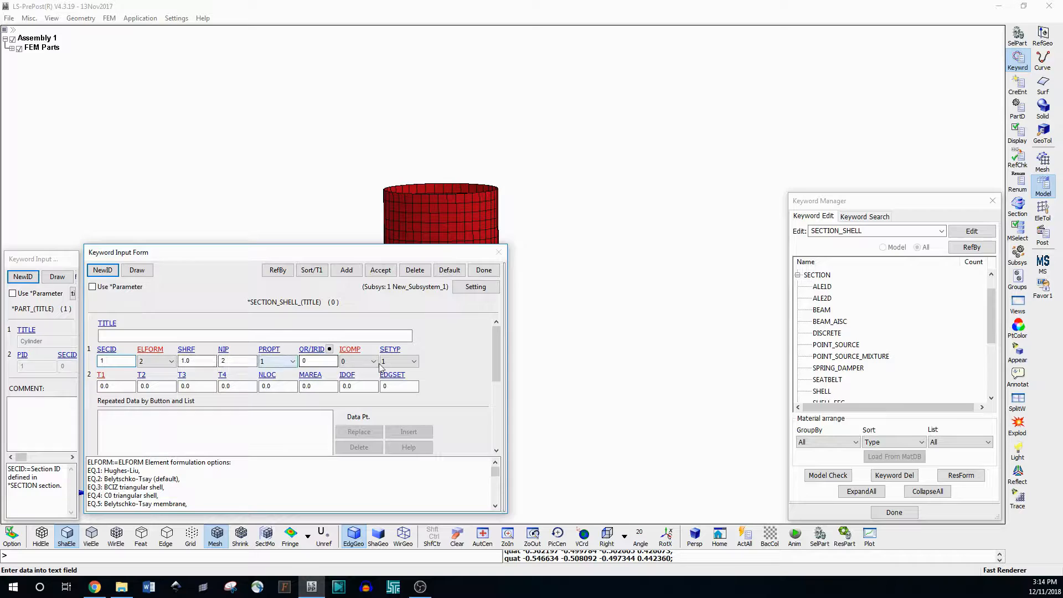
# Read the T1 thickness description and examine the cylinder's wall and end edges from several angles and distances
pyautogui.click(115, 386)
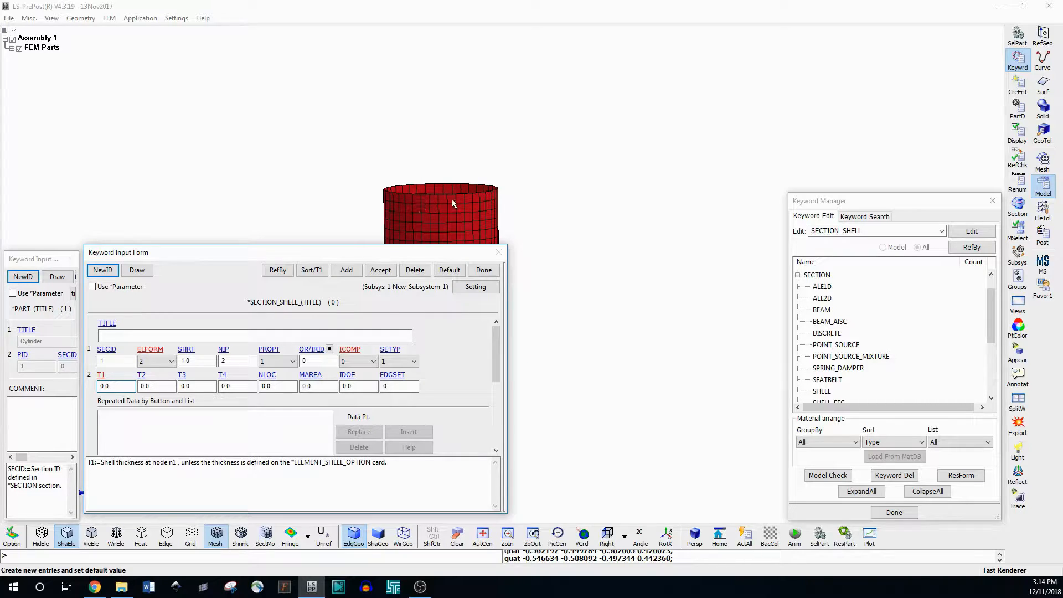
pyautogui.keyDown('shift'); pyautogui.moveTo(444, 185); pyautogui.dragTo(600, 319); pyautogui.keyUp('shift')
pyautogui.scroll(-1, 600, 319)
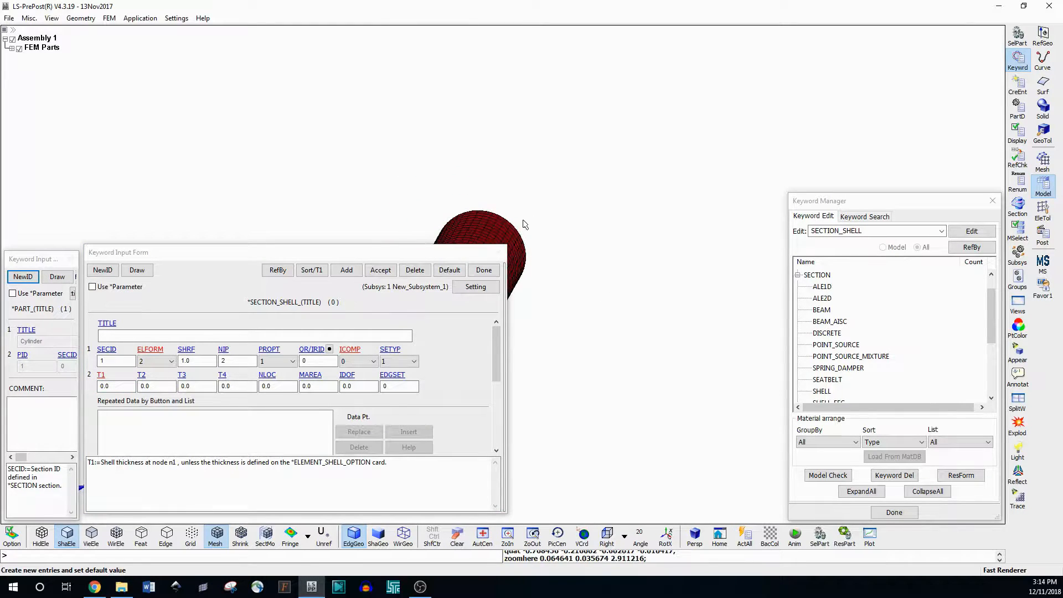
pyautogui.scroll(6, 520, 221)
pyautogui.keyDown('shift'); pyautogui.moveTo(441, 156); pyautogui.dragTo(637, 274); pyautogui.keyUp('shift')
pyautogui.scroll(5, 628, 219)
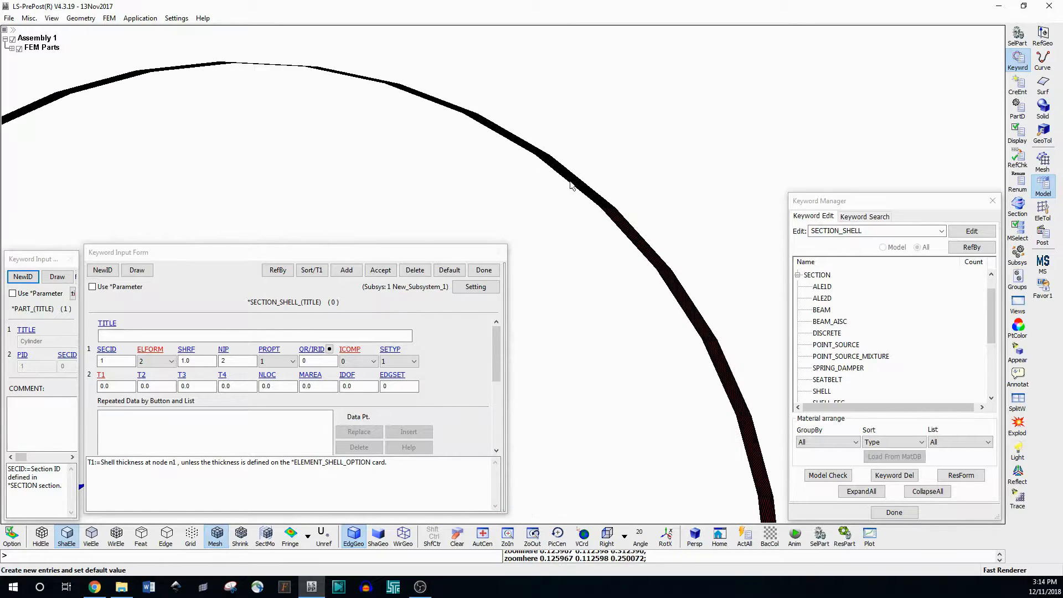
pyautogui.moveTo(569, 202)
pyautogui.keyDown('shift'); pyautogui.mouseDown()
pyautogui.moveTo(586, 180)
pyautogui.moveTo(575, 207)
pyautogui.mouseUp(); pyautogui.keyUp('shift')
pyautogui.scroll(-5, 579, 182)
pyautogui.scroll(-5, 575, 206)
pyautogui.keyDown('shift'); pyautogui.moveTo(578, 260); pyautogui.dragTo(541, 201); pyautogui.keyUp('shift')
pyautogui.scroll(6, 578, 196)
pyautogui.scroll(-7, 565, 202)
pyautogui.keyDown('shift'); pyautogui.moveTo(590, 271); pyautogui.dragTo(594, 218); pyautogui.keyUp('shift')
pyautogui.keyDown('shift'); pyautogui.moveTo(543, 198); pyautogui.dragTo(542, 125); pyautogui.keyUp('shift')
pyautogui.keyDown('shift'); pyautogui.moveTo(602, 288); pyautogui.dragTo(557, 338); pyautogui.keyUp('shift')
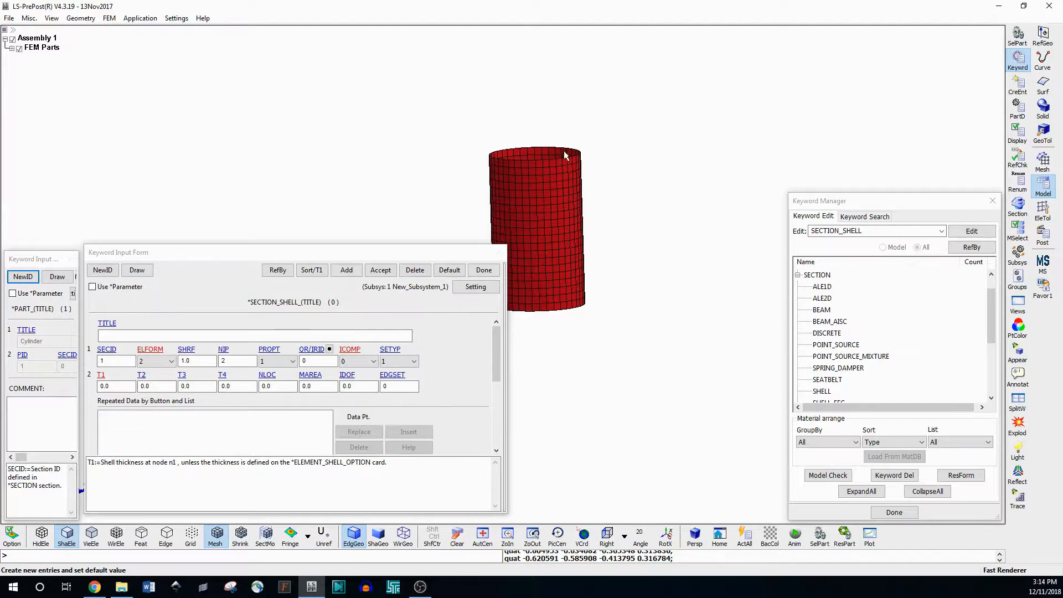
pyautogui.keyDown('shift'); pyautogui.moveTo(564, 206); pyautogui.dragTo(558, 316); pyautogui.keyUp('shift')
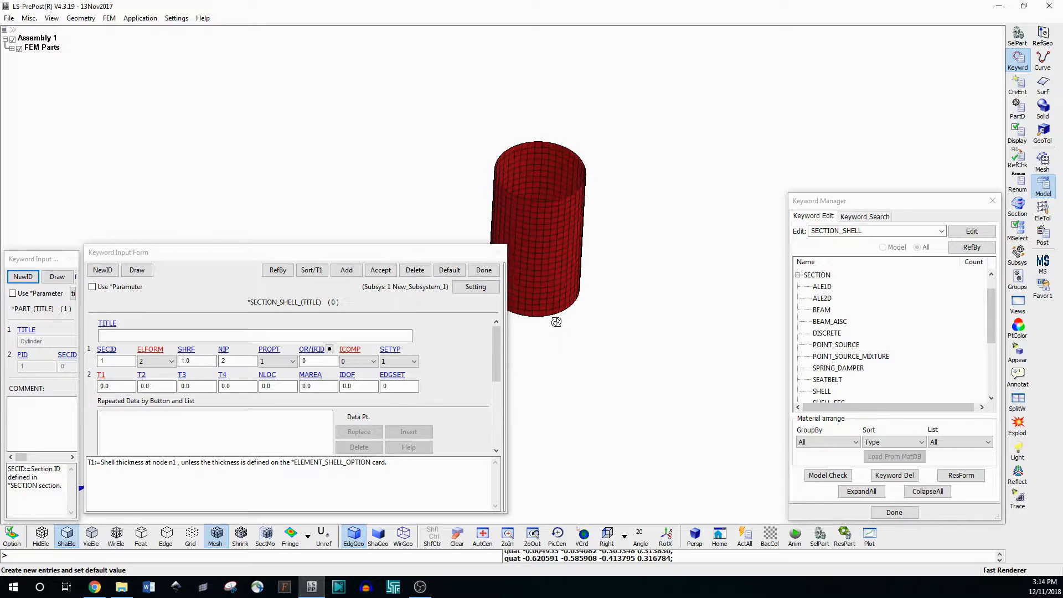
pyautogui.scroll(5, 553, 161)
pyautogui.keyDown('shift'); pyautogui.moveTo(550, 169); pyautogui.dragTo(565, 353); pyautogui.keyUp('shift')
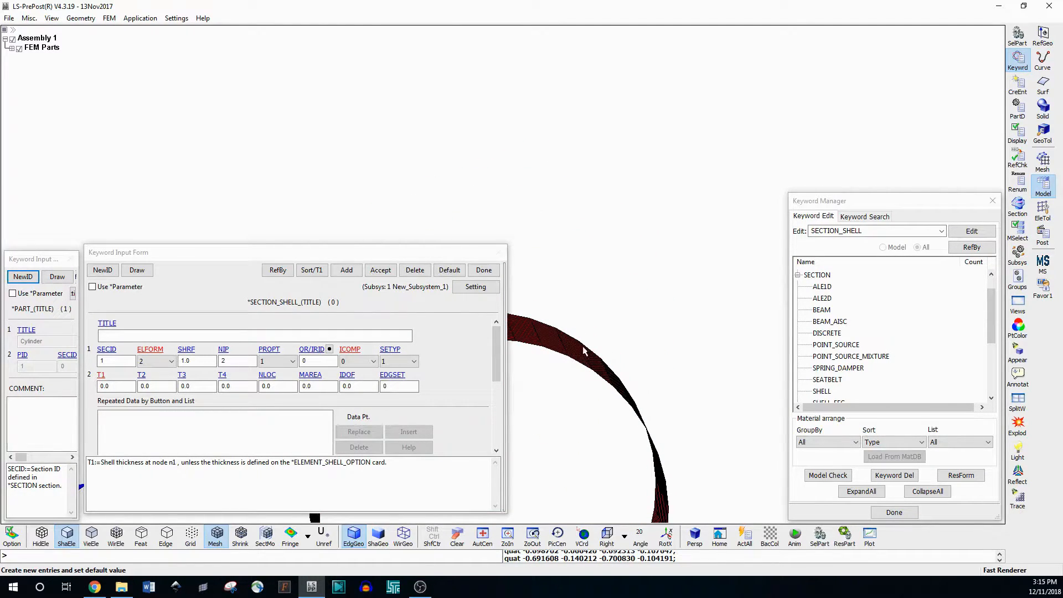
pyautogui.scroll(-5, 570, 369)
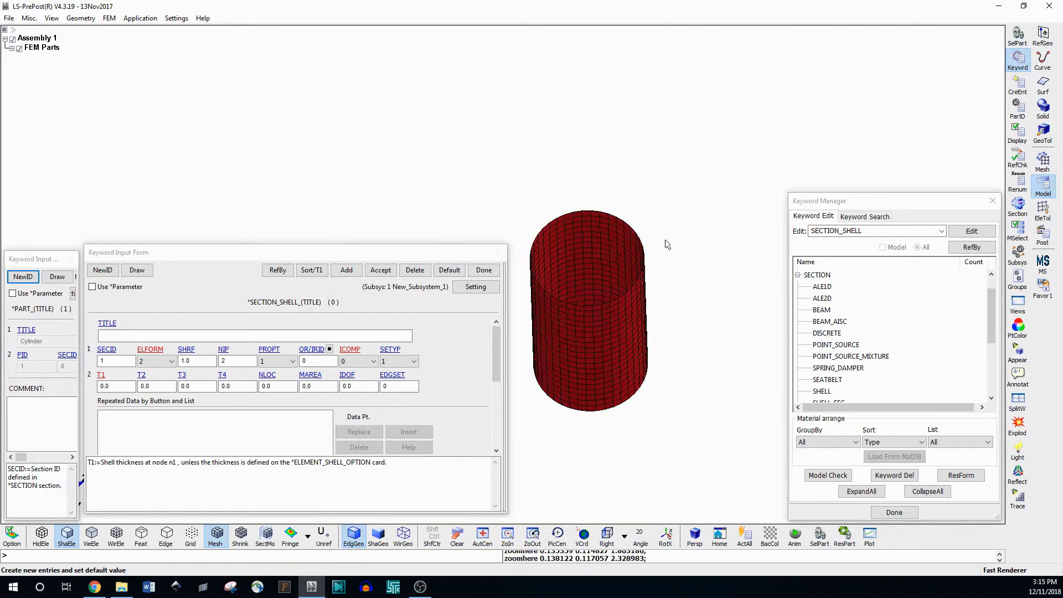
pyautogui.keyDown('shift'); pyautogui.moveTo(591, 233); pyautogui.dragTo(600, 147); pyautogui.keyUp('shift')
pyautogui.keyDown('shift'); pyautogui.moveTo(606, 430); pyautogui.dragTo(573, 405); pyautogui.keyUp('shift')
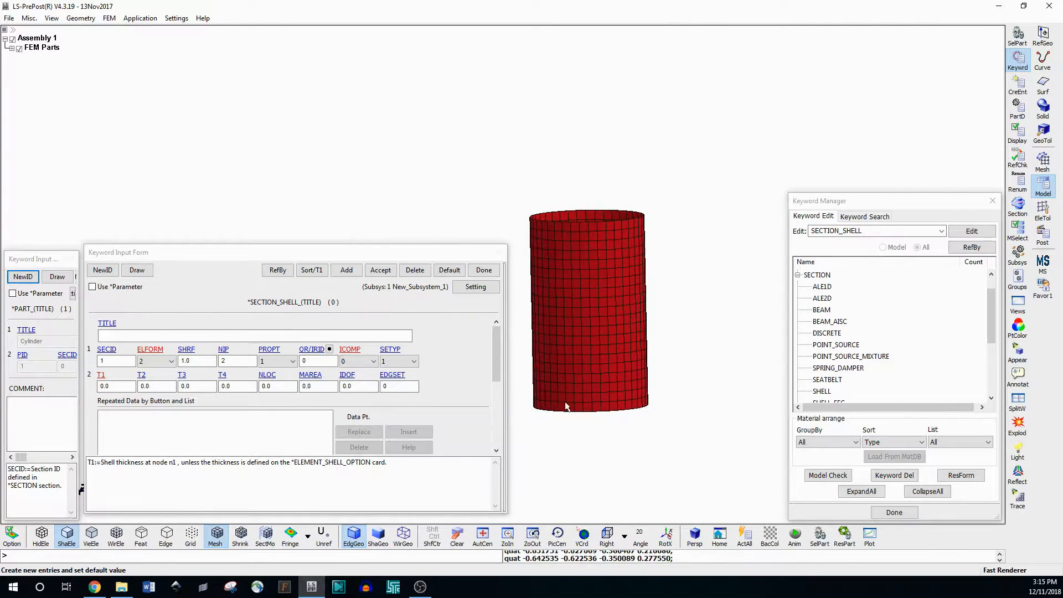
# Set the section's shell thickness T1 to 1, giving T2, T3 and T4 the same value
pyautogui.click(122, 386)
pyautogui.doubleClick(122, 386)
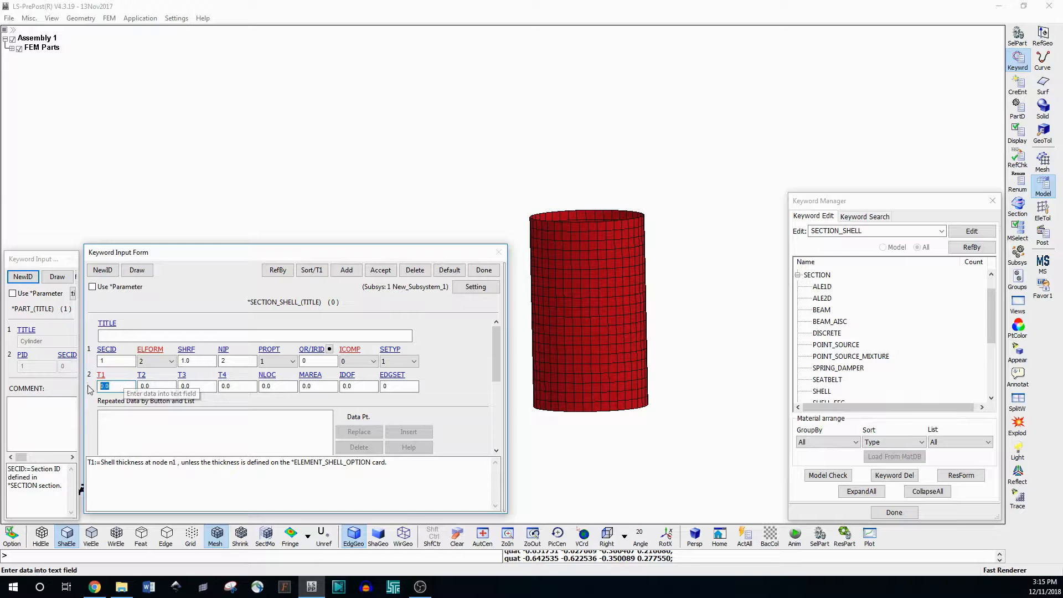
pyautogui.write('1')
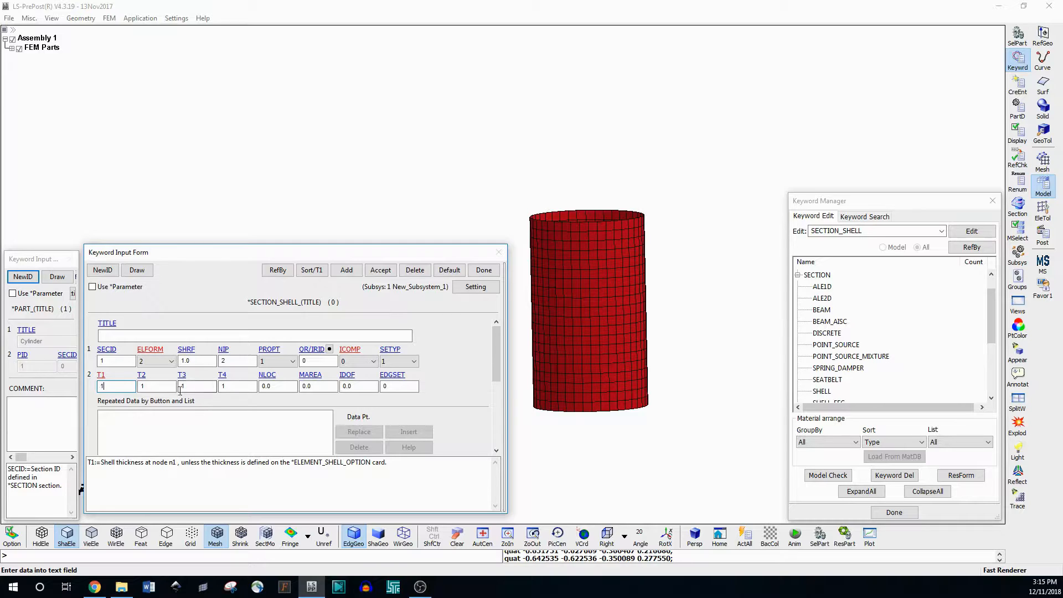
pyautogui.click(152, 385)
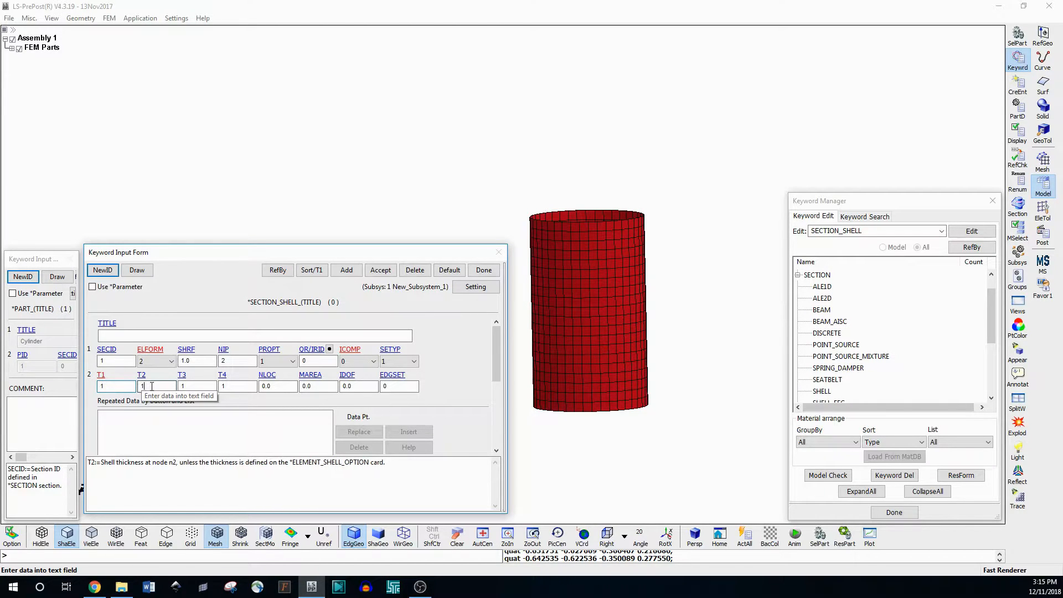
# Review the T1, T2 and T4 thickness fields and read the NLOC reference surface options for the shell section
pyautogui.click(244, 386)
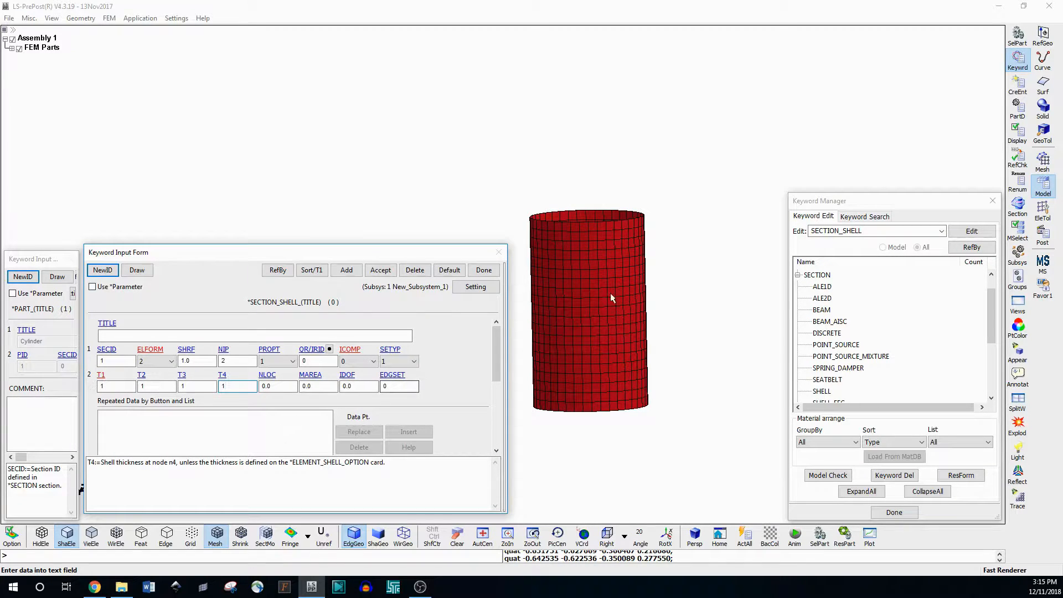
pyautogui.click(115, 386)
pyautogui.click(144, 386)
pyautogui.click(269, 385)
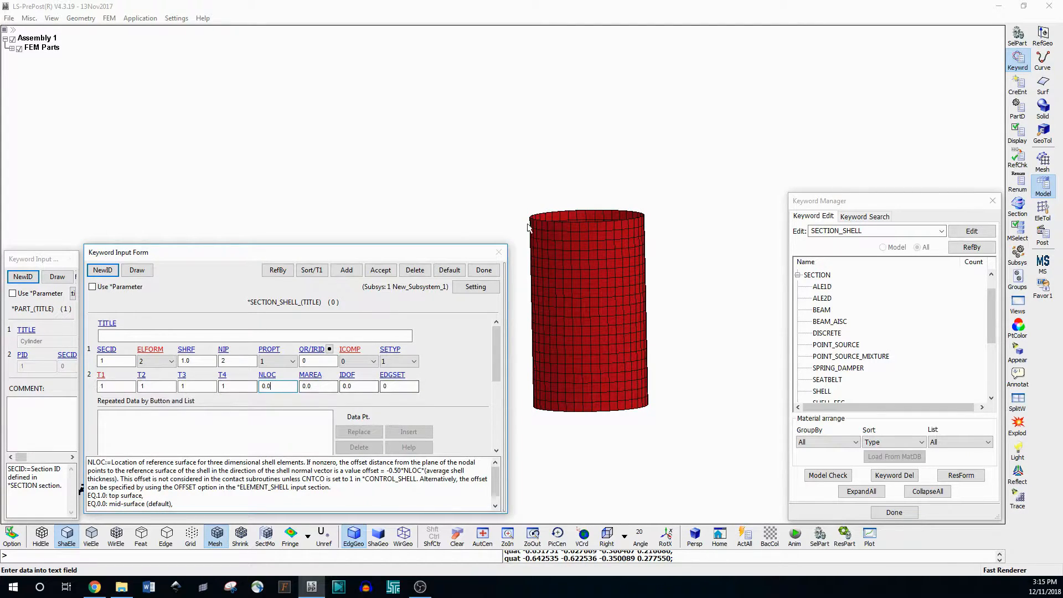
pyautogui.scroll(-1, 210, 485)
pyautogui.click(211, 485)
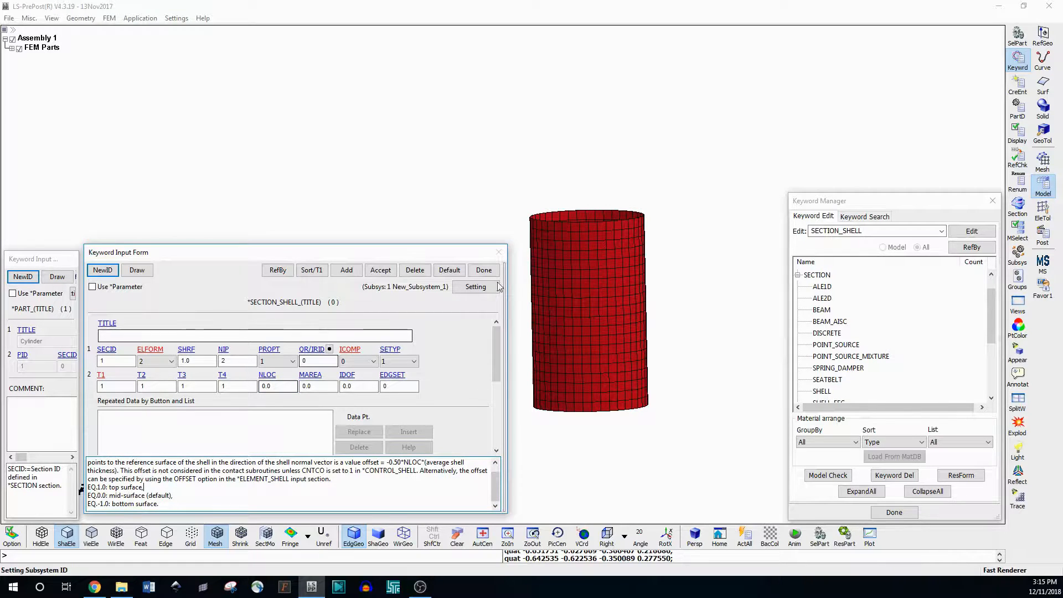
# Examine the cylinder's thin wall end-on and from the side to relate it to the shell reference surface location
pyautogui.keyDown('shift'); pyautogui.moveTo(590, 249); pyautogui.dragTo(550, 285); pyautogui.keyUp('shift')
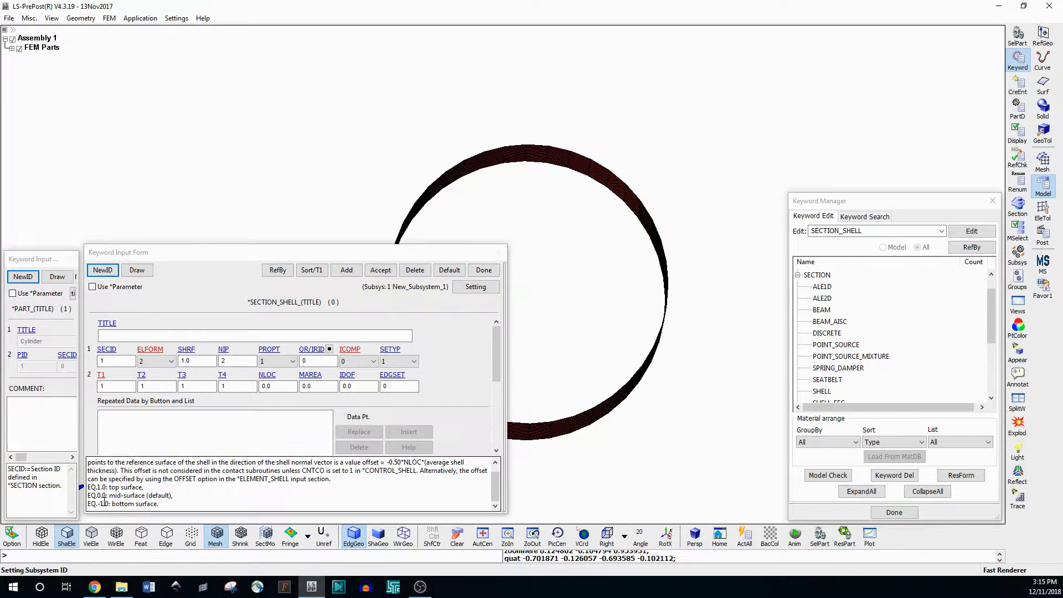
pyautogui.keyDown('shift'); pyautogui.moveTo(695, 327); pyautogui.dragTo(684, 327); pyautogui.keyUp('shift')
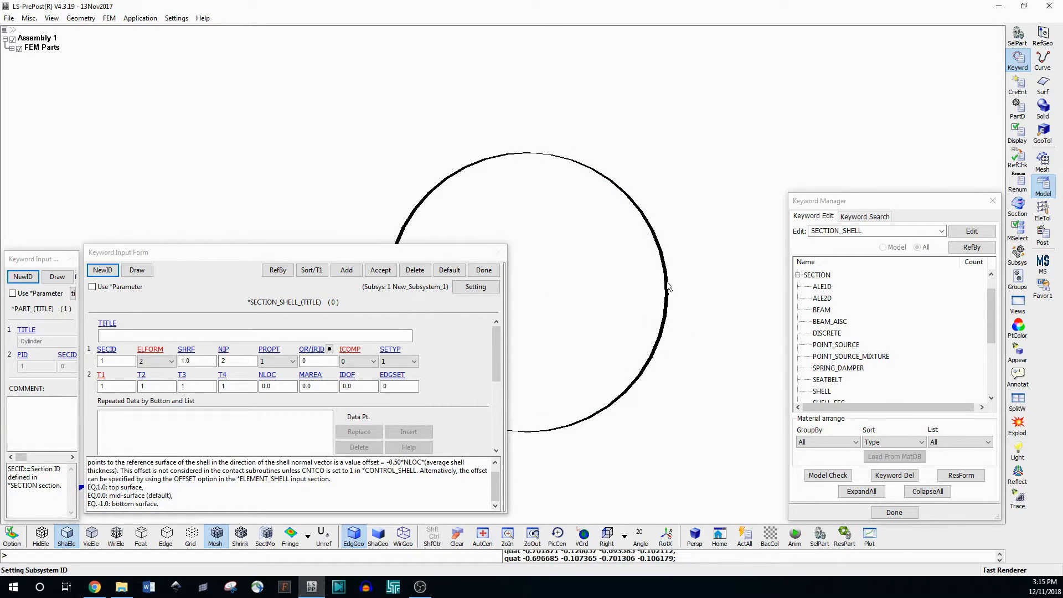
pyautogui.moveTo(664, 277)
pyautogui.keyDown('shift'); pyautogui.mouseDown()
pyautogui.moveTo(660, 269)
pyautogui.moveTo(671, 274)
pyautogui.mouseUp(); pyautogui.keyUp('shift')
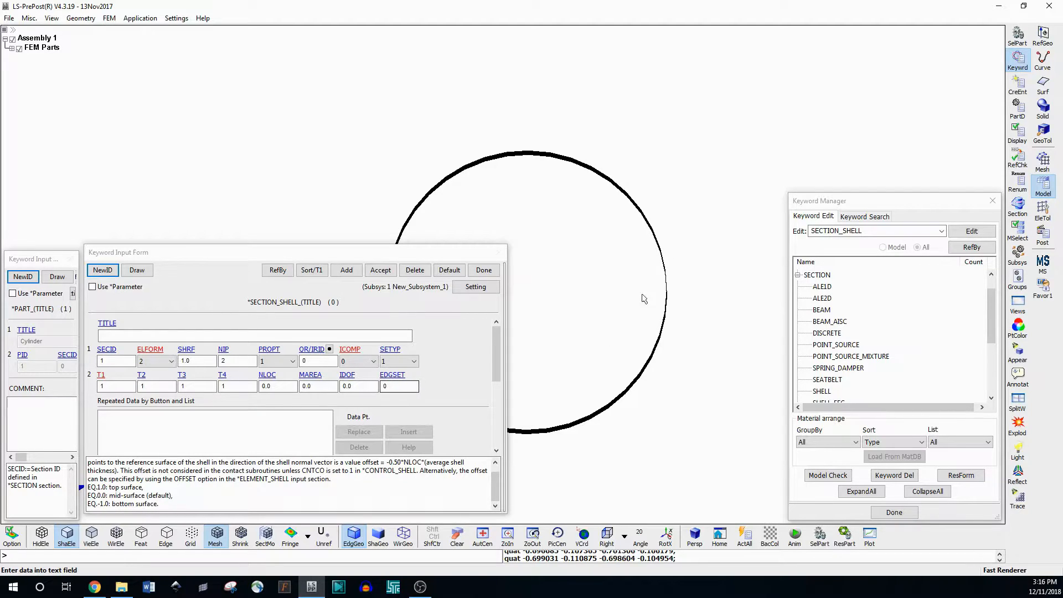
pyautogui.keyDown('shift'); pyautogui.moveTo(641, 360); pyautogui.dragTo(658, 238); pyautogui.keyUp('shift')
pyautogui.keyDown('shift'); pyautogui.scroll(-5, 657, 260); pyautogui.keyUp('shift')
pyautogui.keyDown('shift'); pyautogui.moveTo(622, 363); pyautogui.dragTo(633, 313); pyautogui.keyUp('shift')
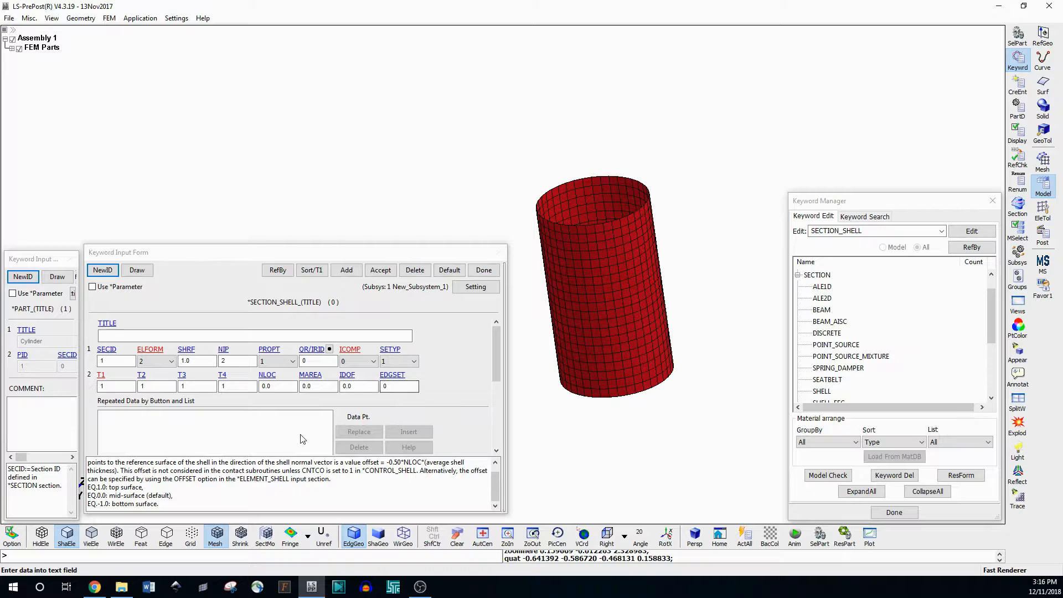
# Accept the shell section for the Cylinder part, open the material keywords from its MID link, and widen the part's input form
pyautogui.click(380, 270)
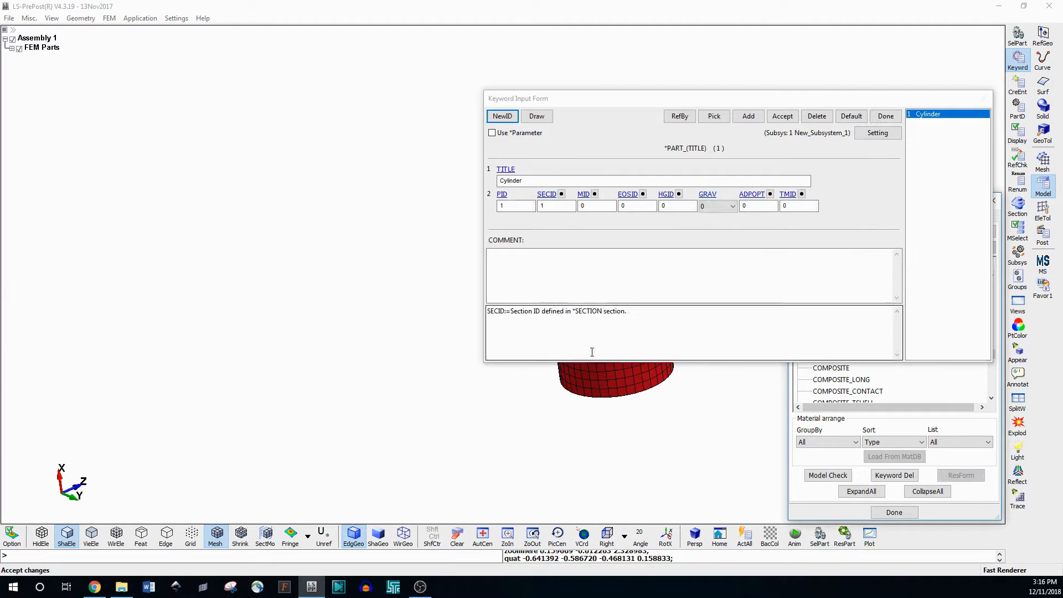
pyautogui.click(594, 203)
pyautogui.click(587, 198)
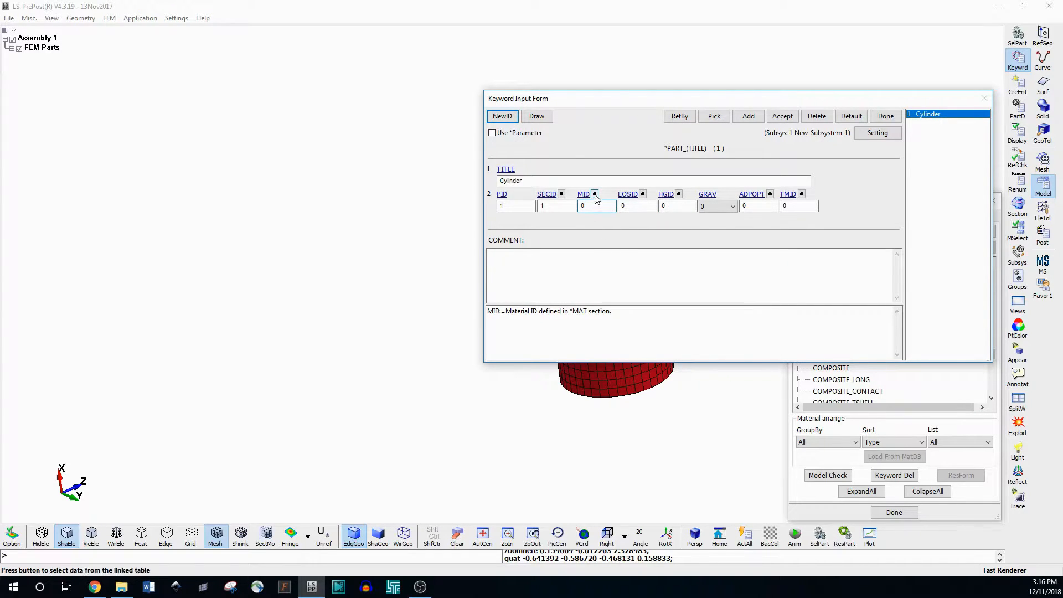
pyautogui.click(595, 194)
pyautogui.click(892, 511)
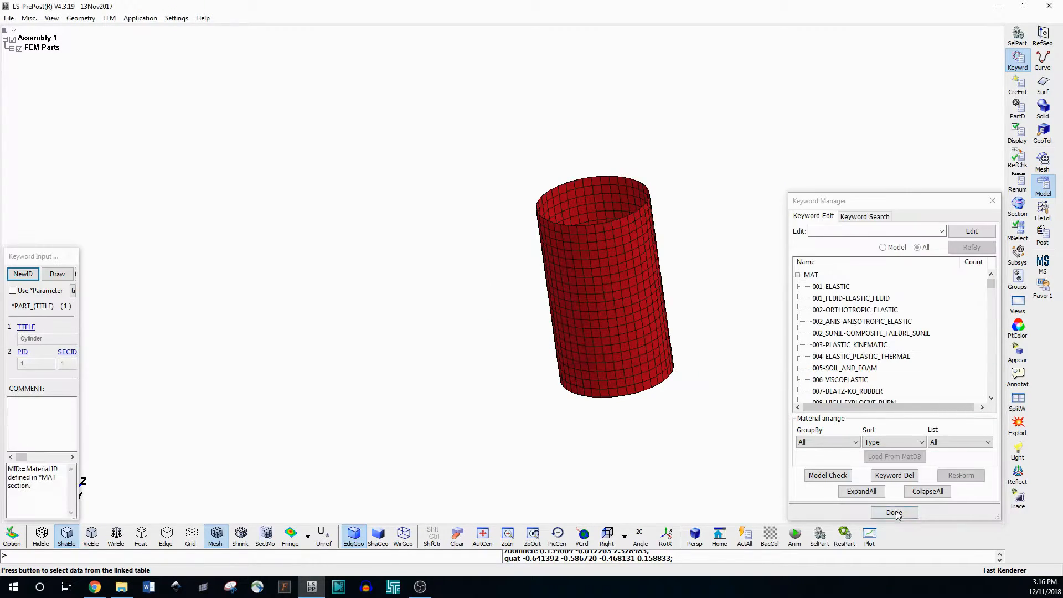
pyautogui.moveTo(81, 324); pyautogui.dragTo(383, 324)
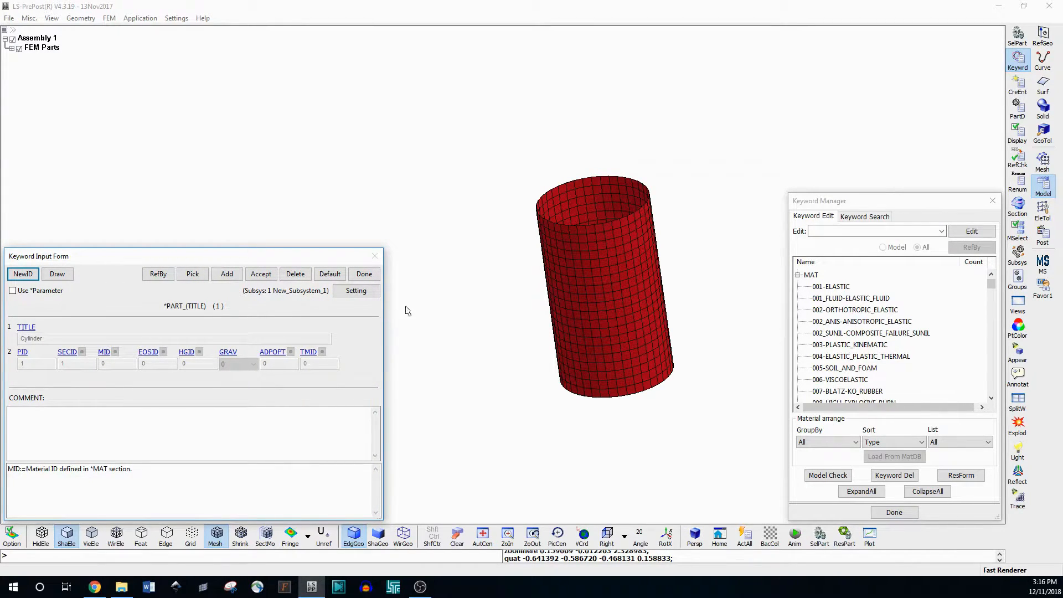
# Browse the MAT material models and open a new 001-ELASTIC material card
pyautogui.moveTo(548, 221); pyautogui.dragTo(560, 172)
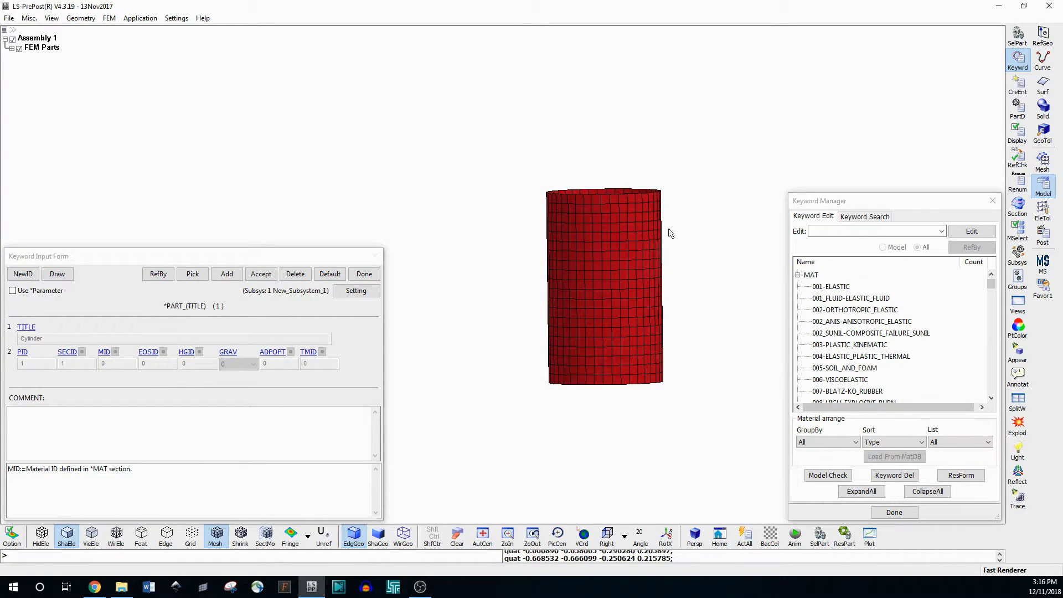
pyautogui.click(857, 322)
pyautogui.scroll(-20, 952, 331)
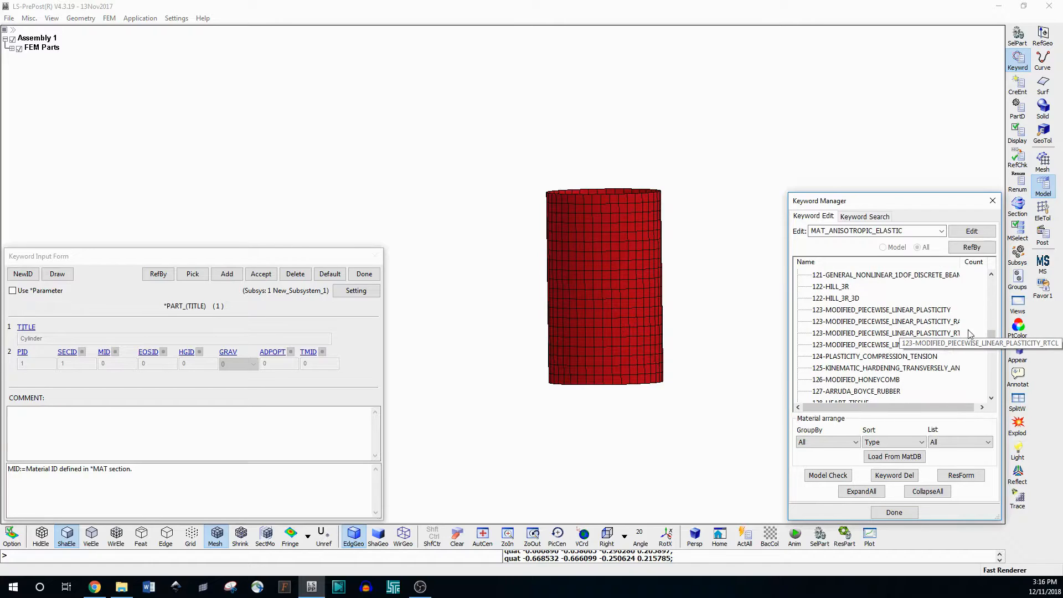
pyautogui.moveTo(990, 333); pyautogui.dragTo(991, 284)
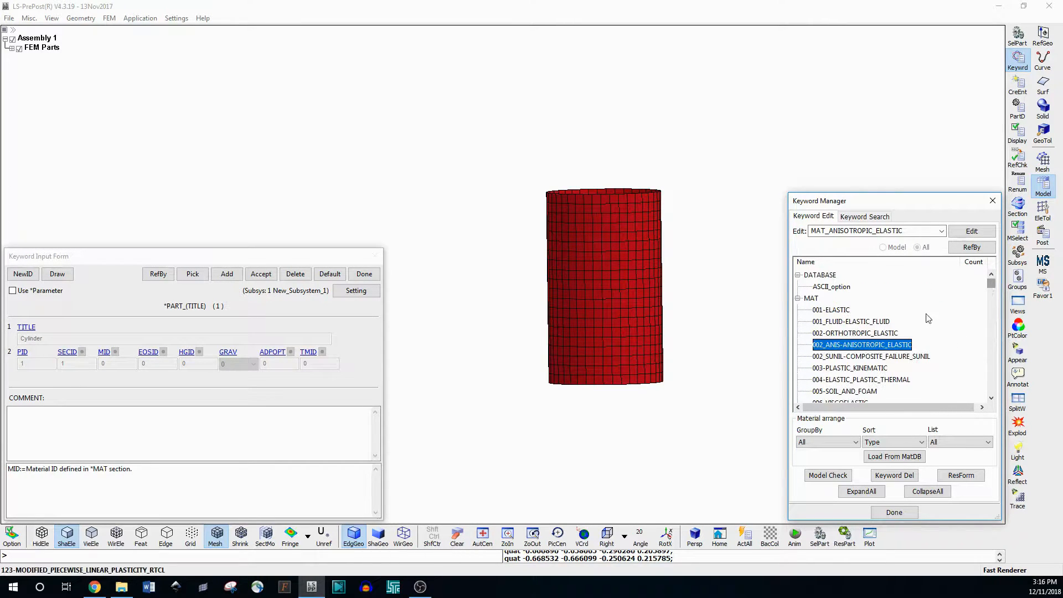
pyautogui.keyDown('shift'); pyautogui.moveTo(634, 256); pyautogui.dragTo(607, 250); pyautogui.keyUp('shift')
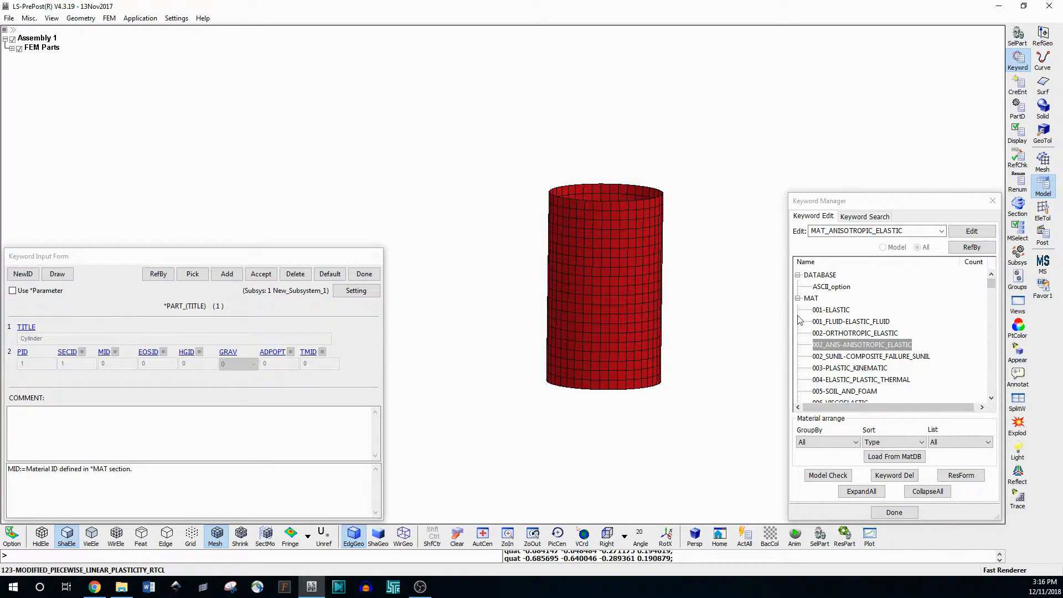
pyautogui.doubleClick(832, 311)
# Generate material ID 1, set mass density RO to 1e-6, and title the material "Units: kg, mm, msec, GPa, kN, Nm"
pyautogui.click(356, 267)
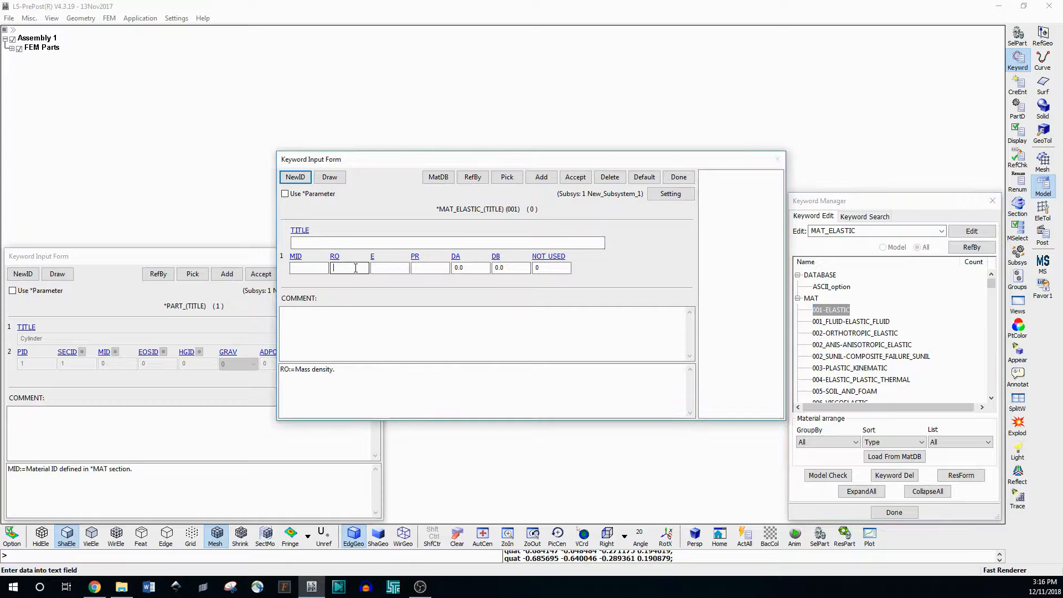
pyautogui.click(387, 267)
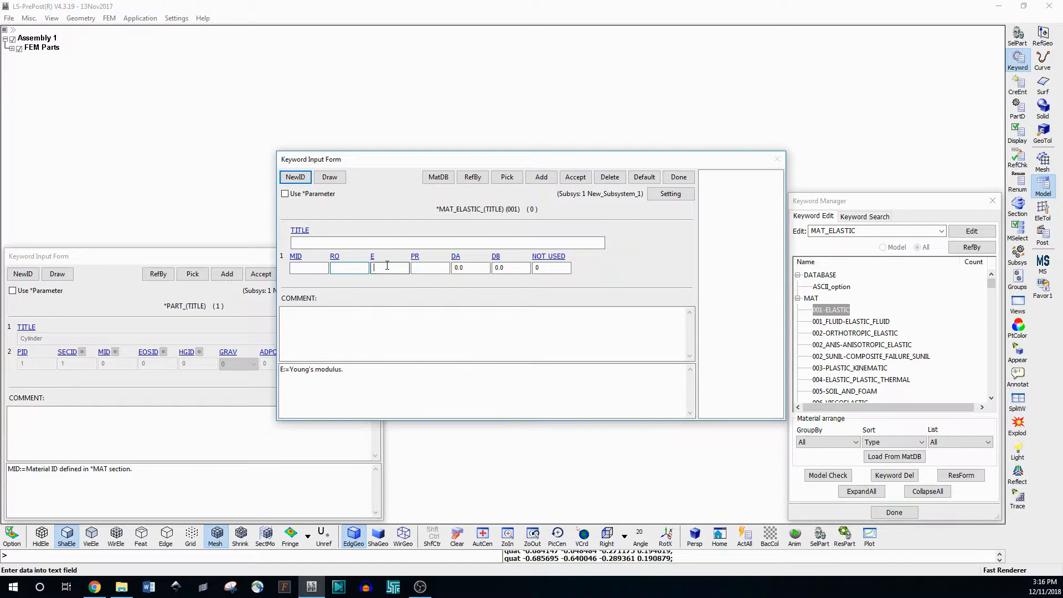
pyautogui.click(424, 268)
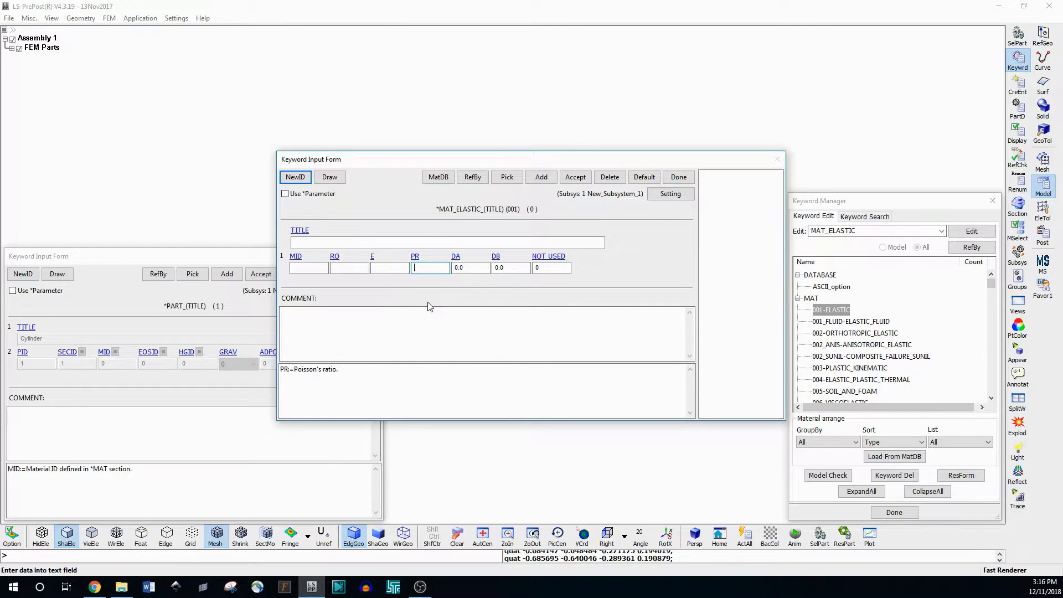
pyautogui.click(294, 178)
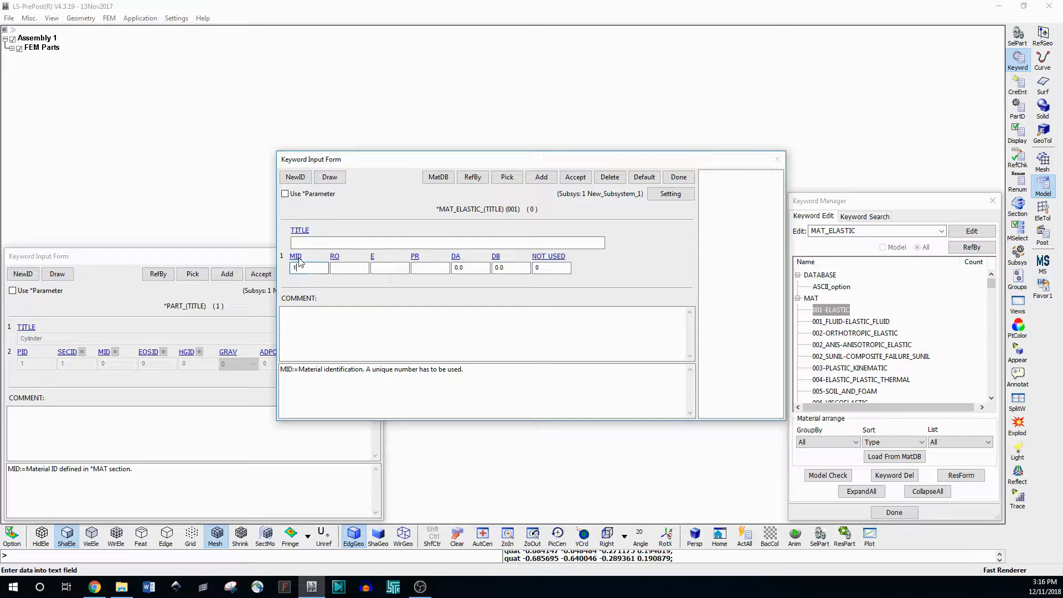
pyautogui.click(348, 270)
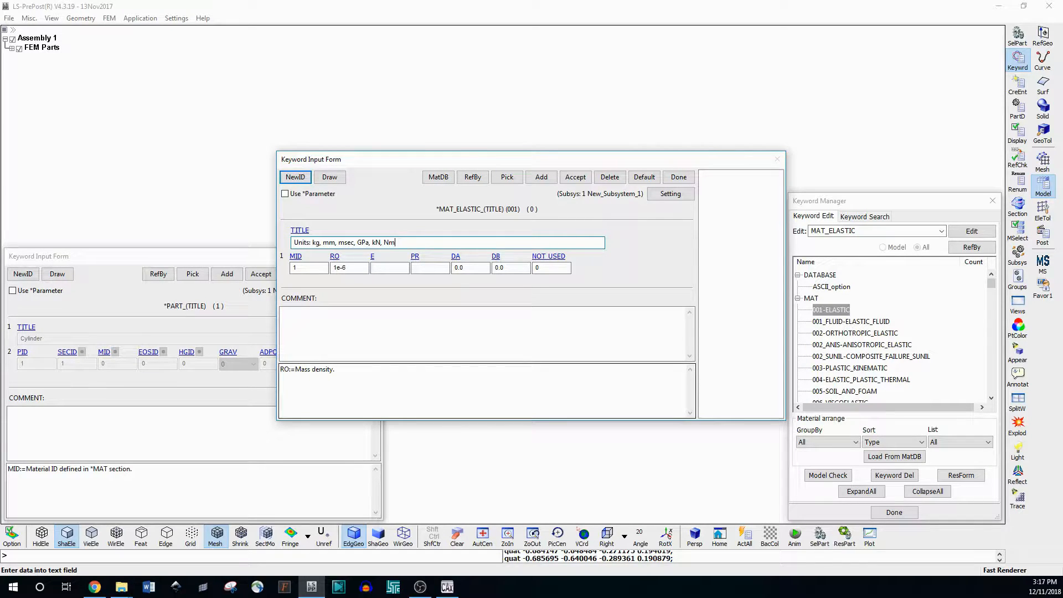
# Review the individual units listed in the elastic material's title
pyautogui.moveTo(397, 243); pyautogui.dragTo(294, 244)
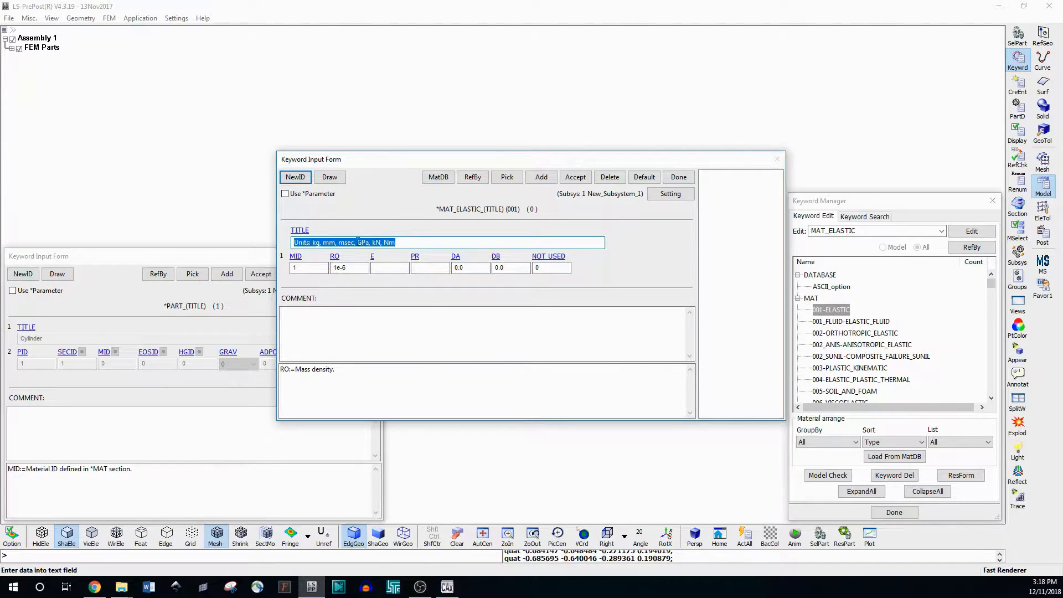
pyautogui.click(405, 243)
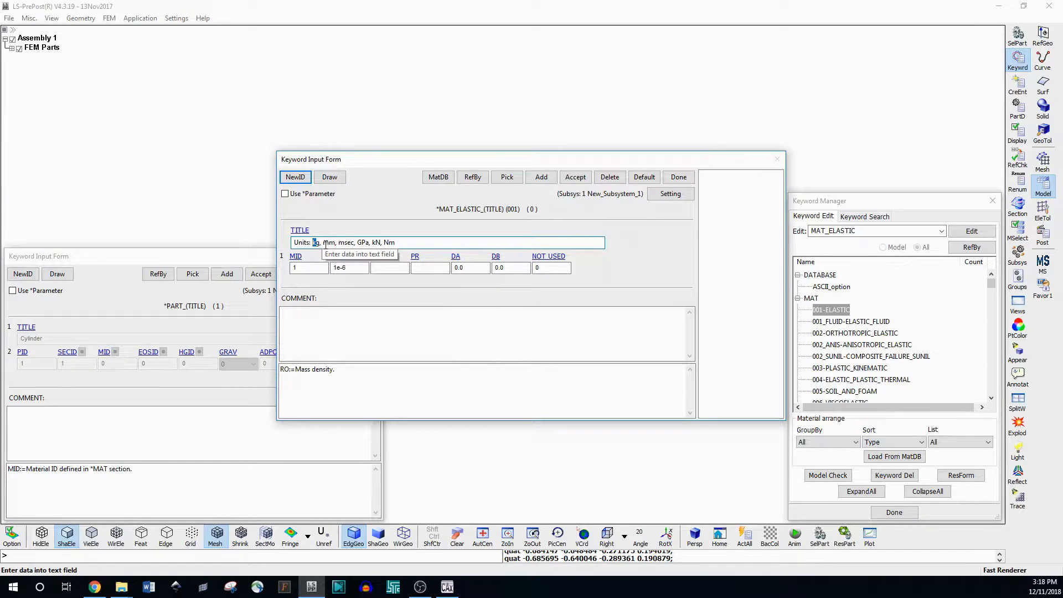
pyautogui.moveTo(324, 244); pyautogui.dragTo(334, 246)
pyautogui.doubleClick(346, 244)
pyautogui.moveTo(304, 246); pyautogui.dragTo(398, 241)
pyautogui.click(409, 244)
pyautogui.click(404, 240)
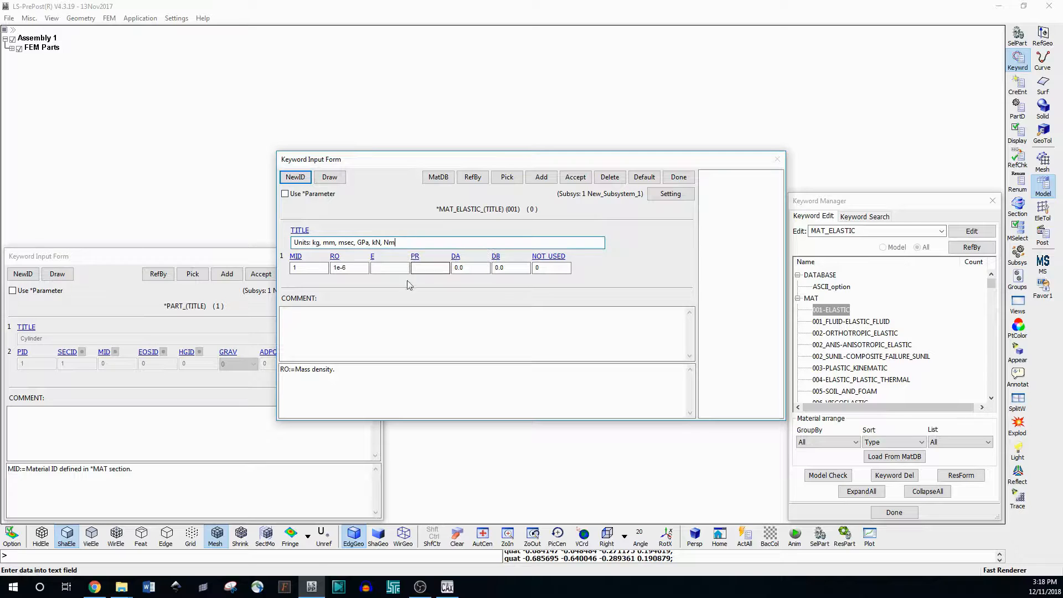
# Set the elastic material's Young's modulus E to 0.1
pyautogui.click(349, 269)
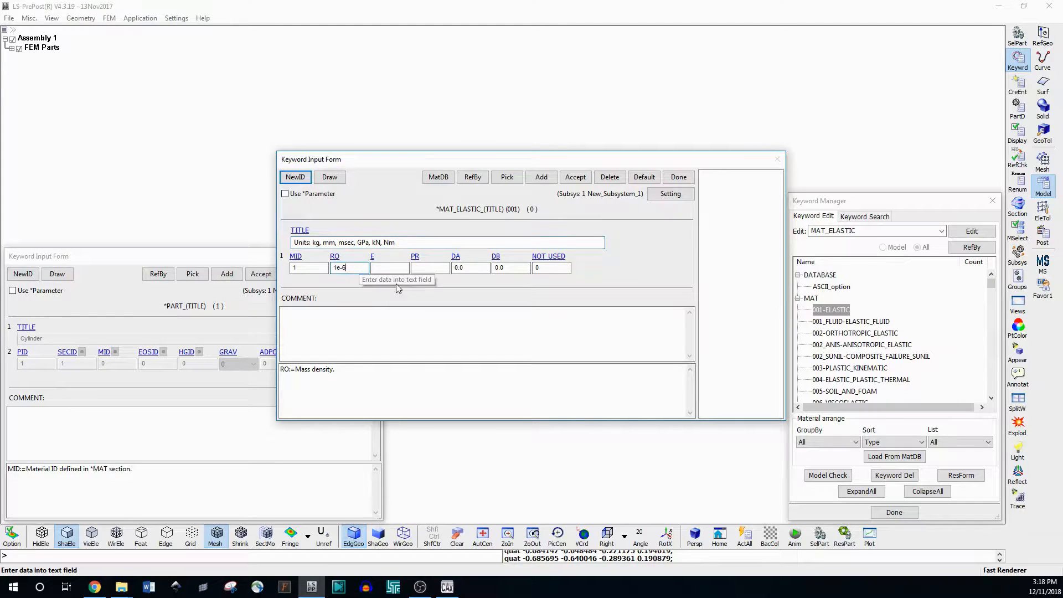
pyautogui.press('Tab')
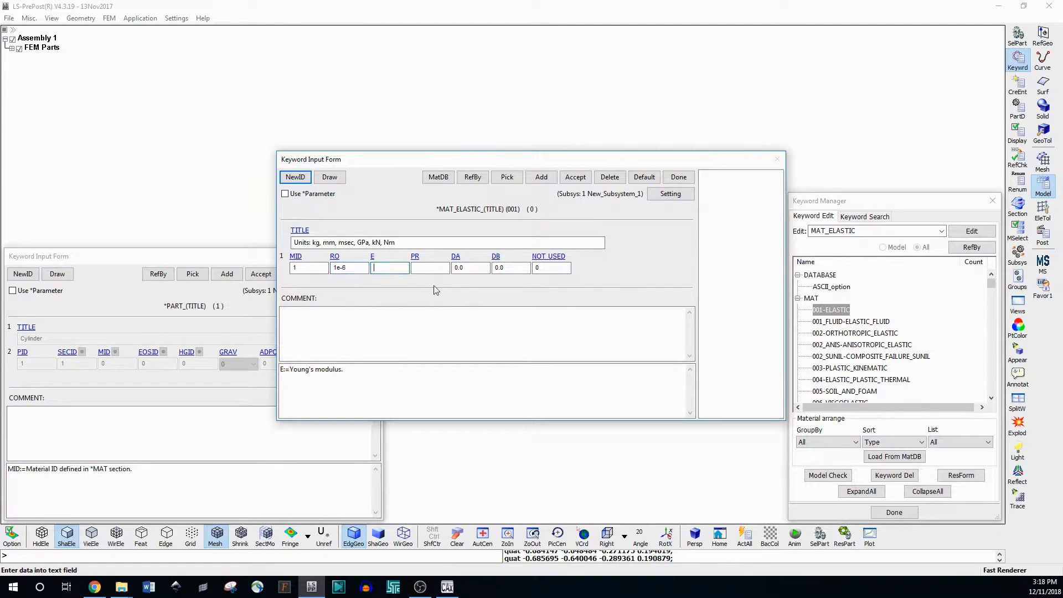
pyautogui.write('0.1')
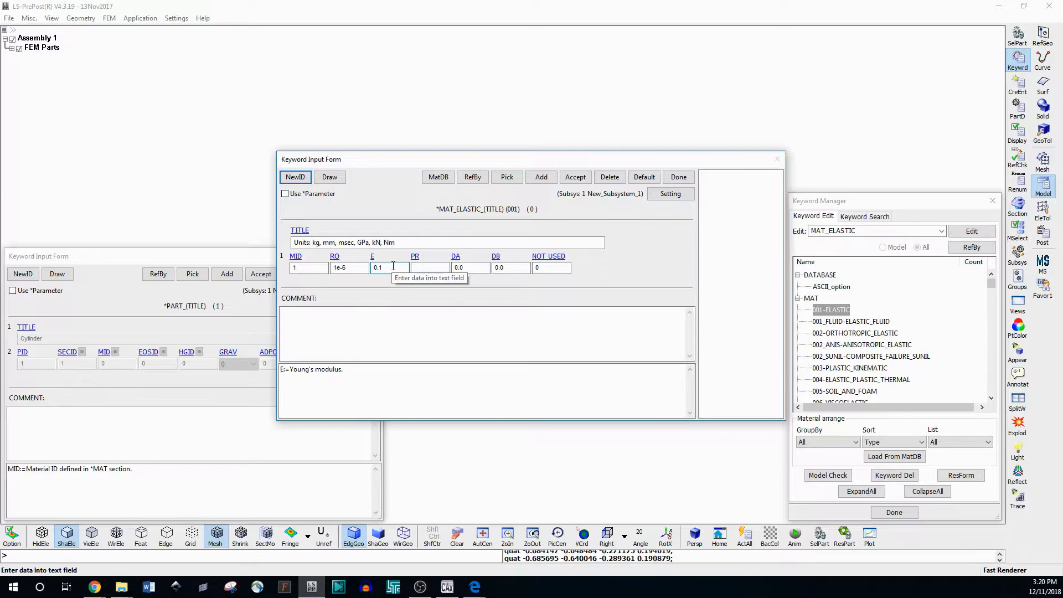
# Close all Microsoft Edge windows and return to the material's Young's modulus field
pyautogui.rightClick(475, 586)
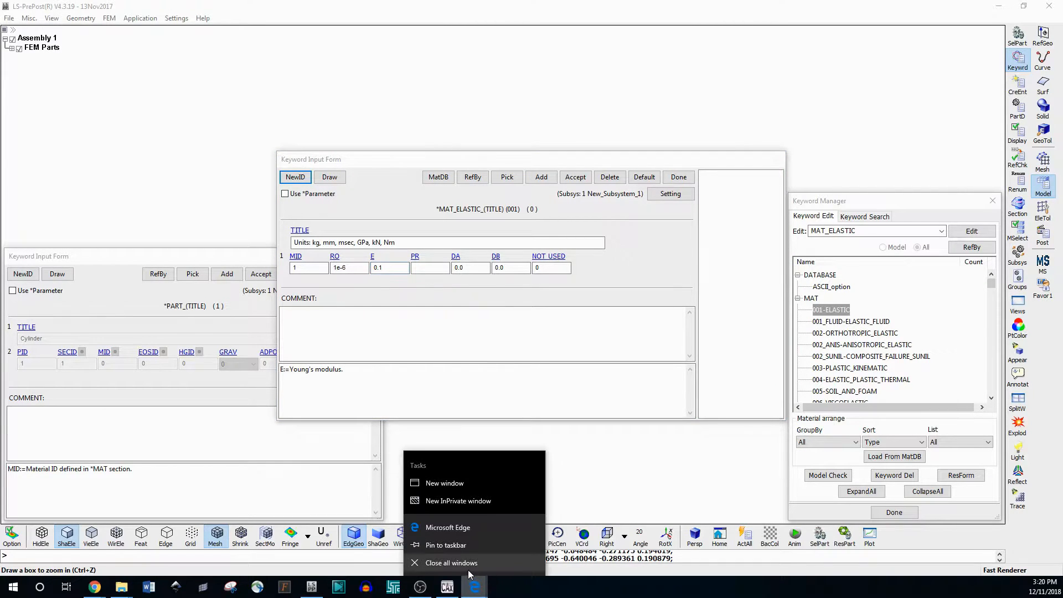
pyautogui.click(508, 560)
pyautogui.click(397, 266)
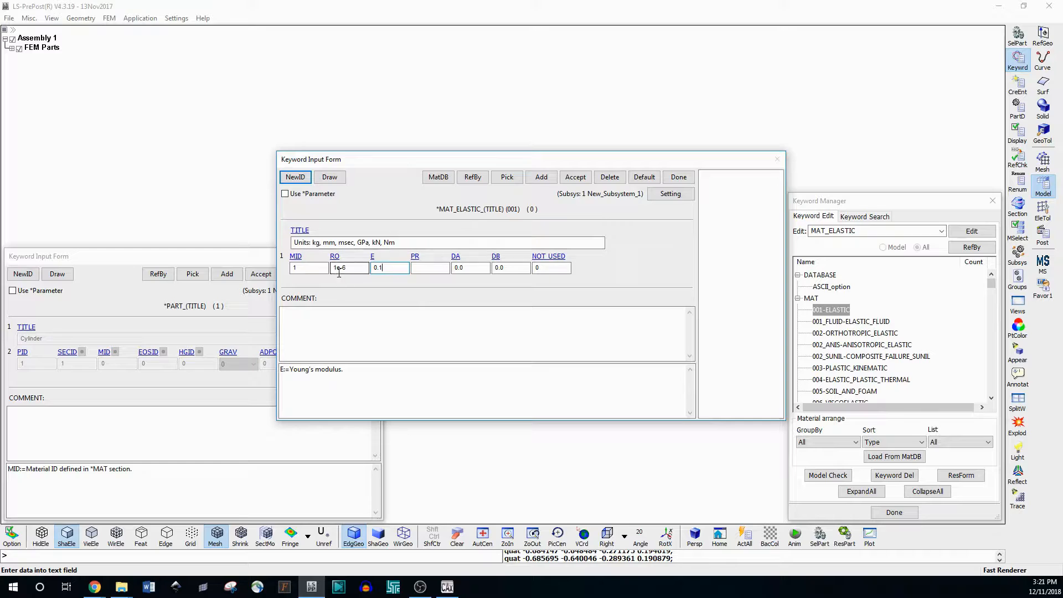
# Set Poisson's ratio PR to 0.45 and accept the elastic material for the Cylinder part
pyautogui.click(434, 268)
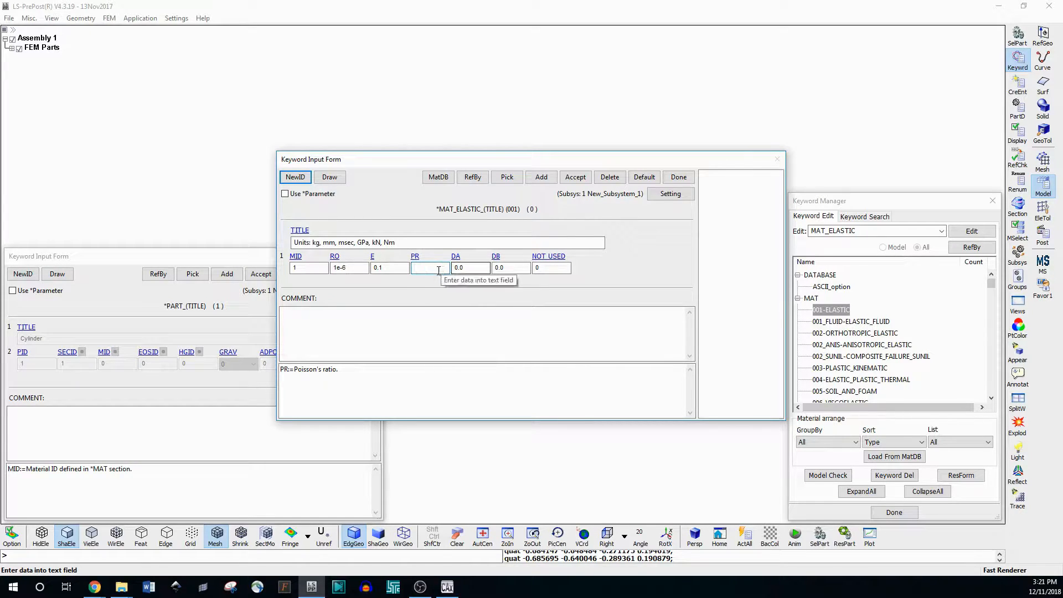
pyautogui.write('0.45')
pyautogui.click(575, 177)
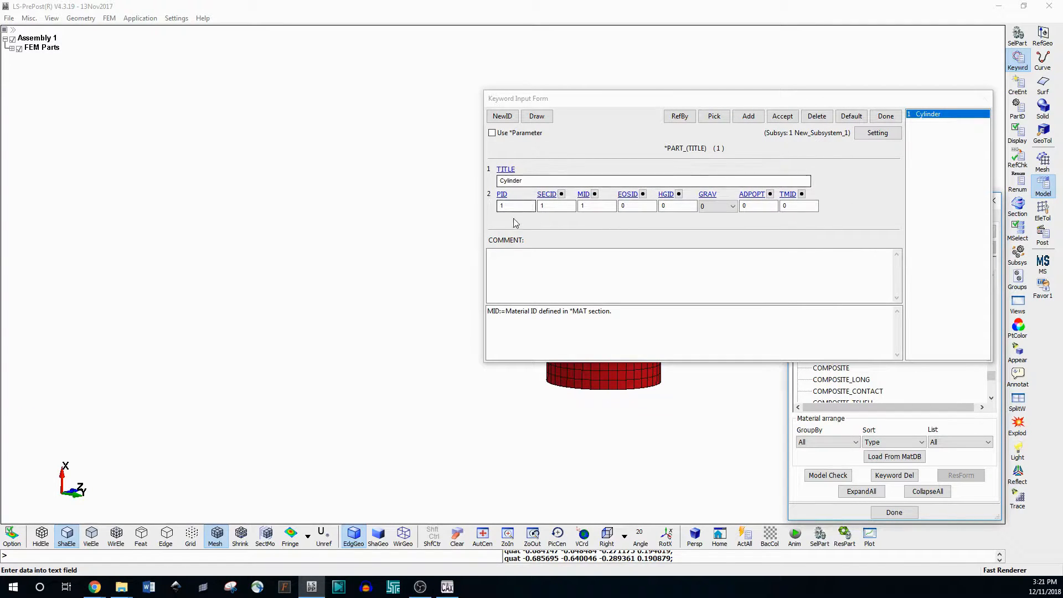
# Check the Cylinder part's SECID and MID references, accept the part card, and close its input form
pyautogui.click(555, 205)
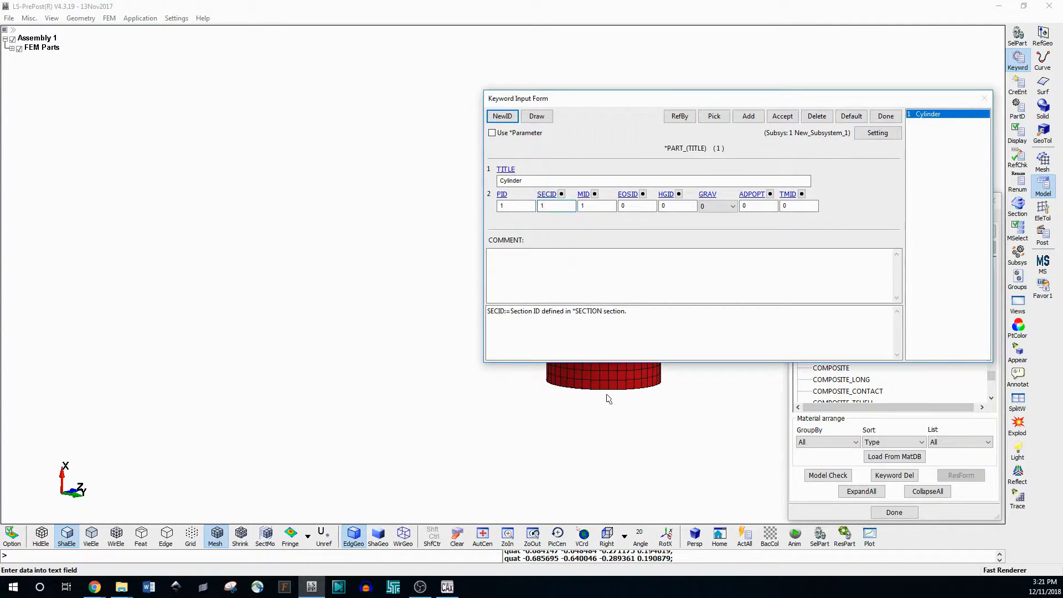
pyautogui.click(594, 206)
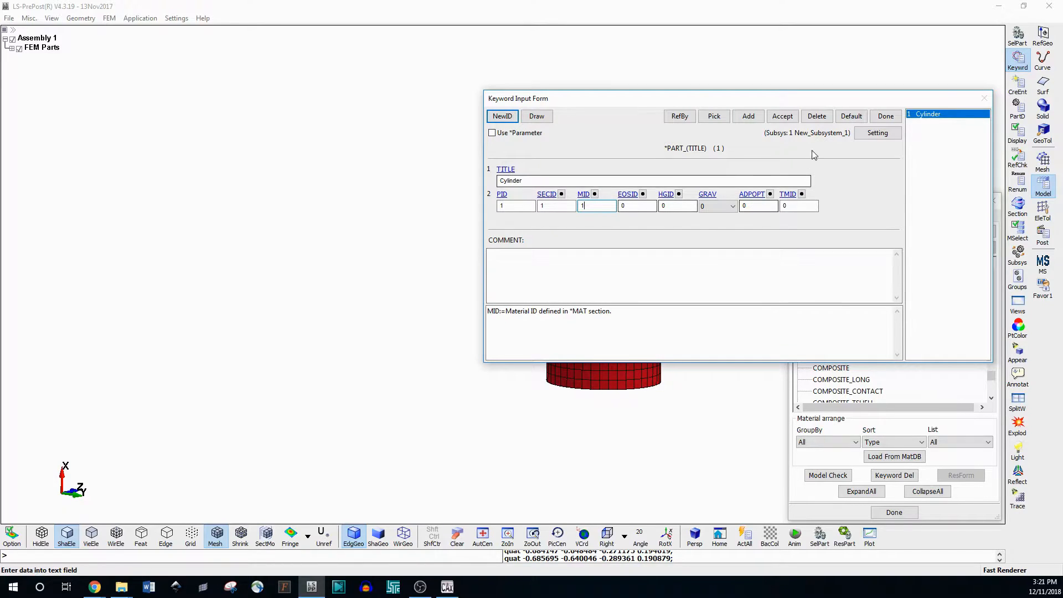
pyautogui.click(782, 116)
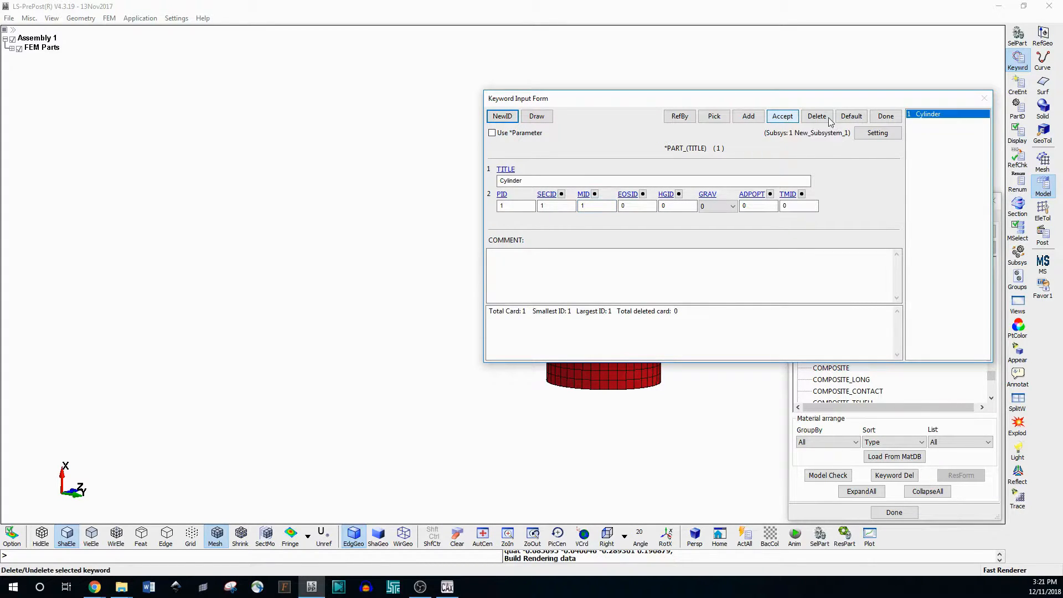
pyautogui.click(885, 116)
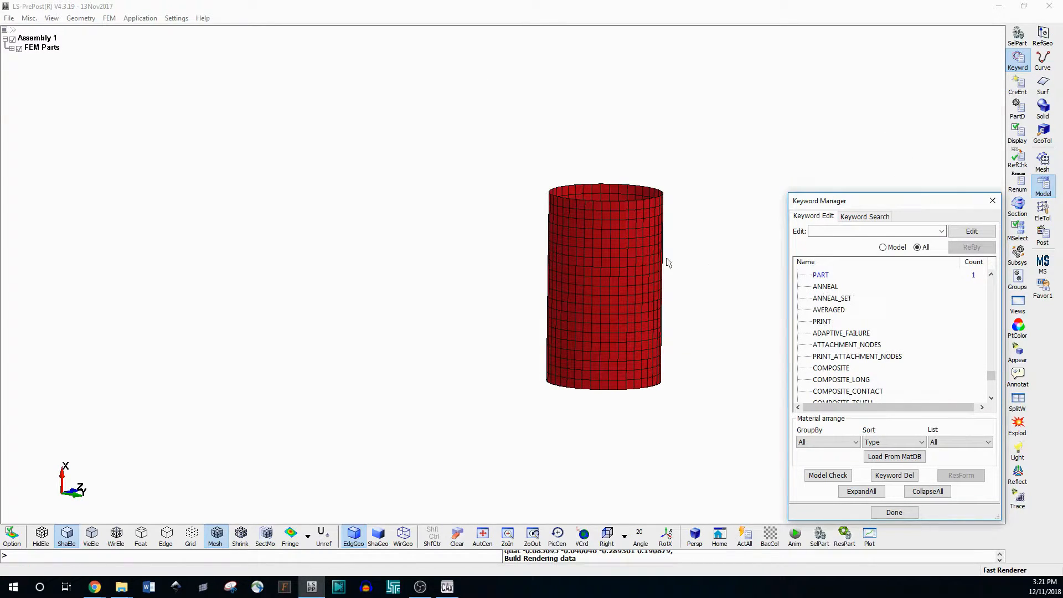
pyautogui.click(568, 261)
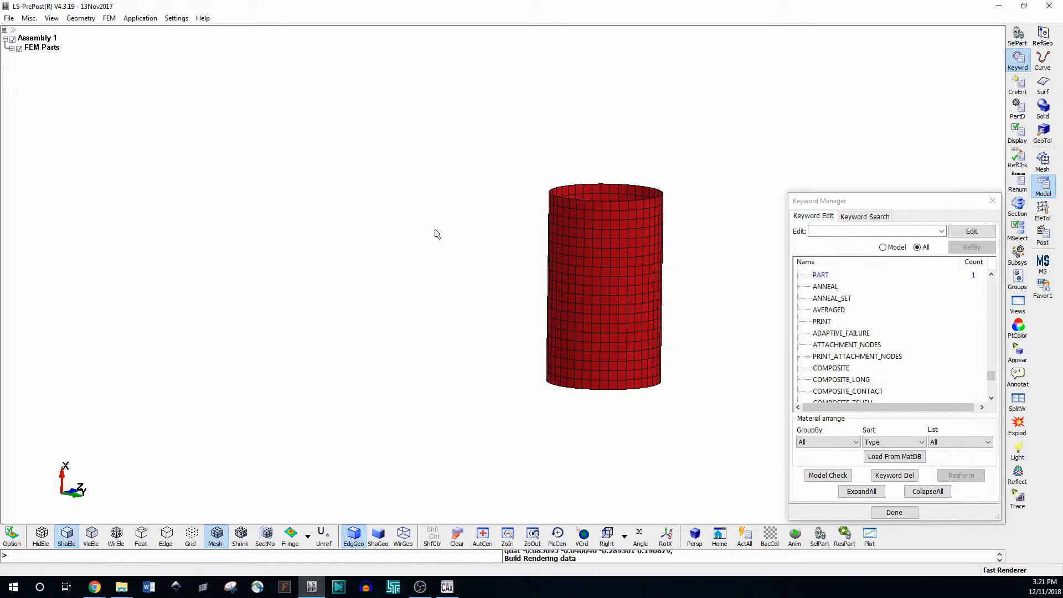
# Close the Keyword Manager to clear the workspace around the cylinder
pyautogui.keyDown('ctrl'); pyautogui.moveTo(606, 271); pyautogui.dragTo(466, 210, button='middle'); pyautogui.keyUp('ctrl')
pyautogui.scroll(3, 465, 211)
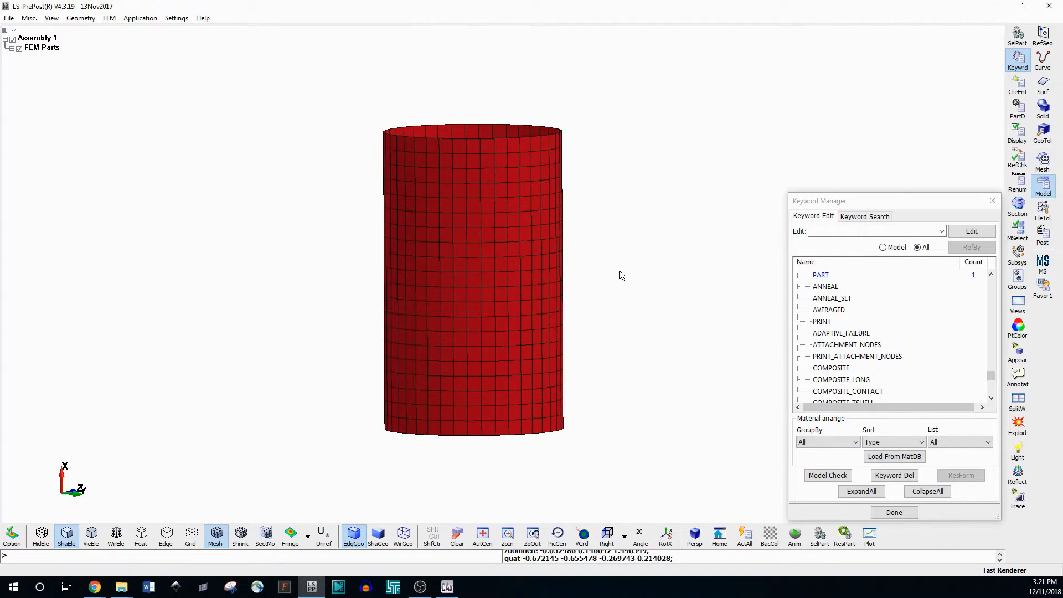
pyautogui.click(993, 200)
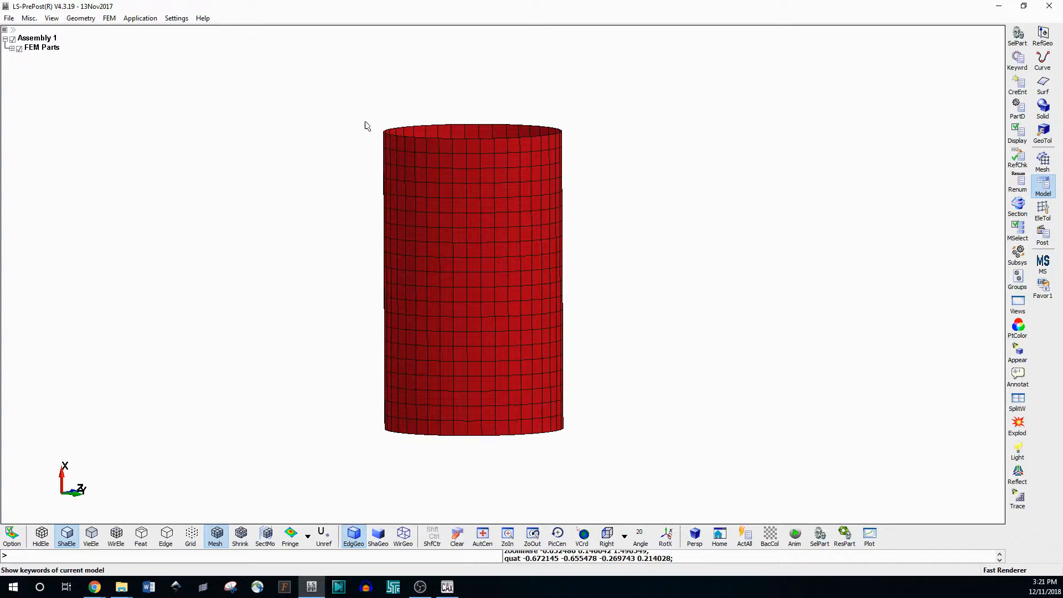
pyautogui.moveTo(611, 144); pyautogui.dragTo(533, 135)
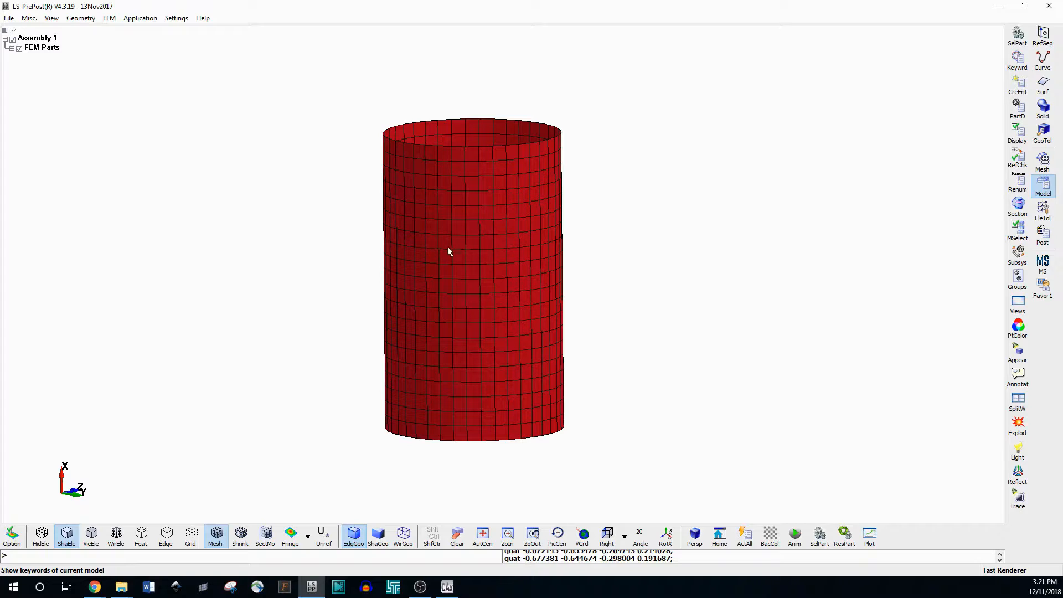
# Open the *SET_NODE set data entity in Entity Creation
pyautogui.click(1021, 89)
pyautogui.moveTo(904, 197); pyautogui.dragTo(902, 35)
pyautogui.click(803, 174)
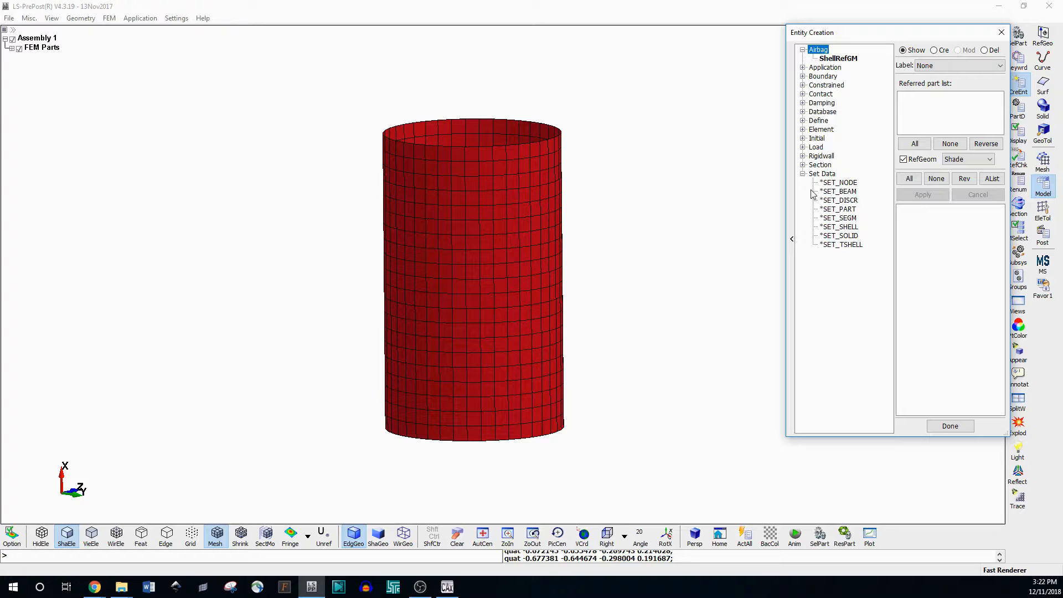
pyautogui.click(839, 183)
pyautogui.keyDown('shift'); pyautogui.moveTo(503, 319); pyautogui.dragTo(529, 281); pyautogui.keyUp('shift')
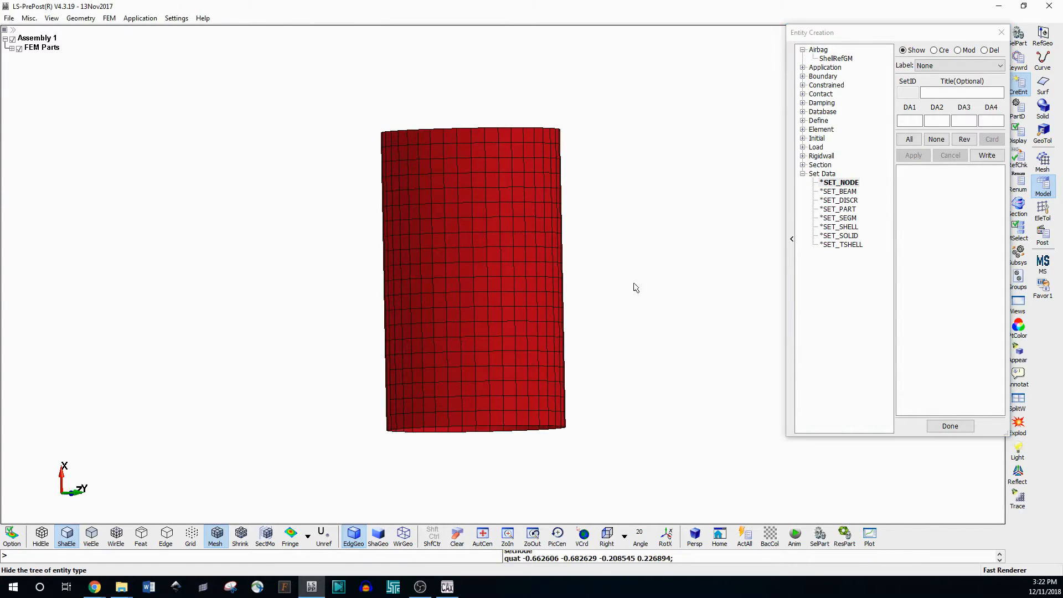
pyautogui.keyDown('shift'); pyautogui.moveTo(549, 345); pyautogui.dragTo(617, 396); pyautogui.keyUp('shift')
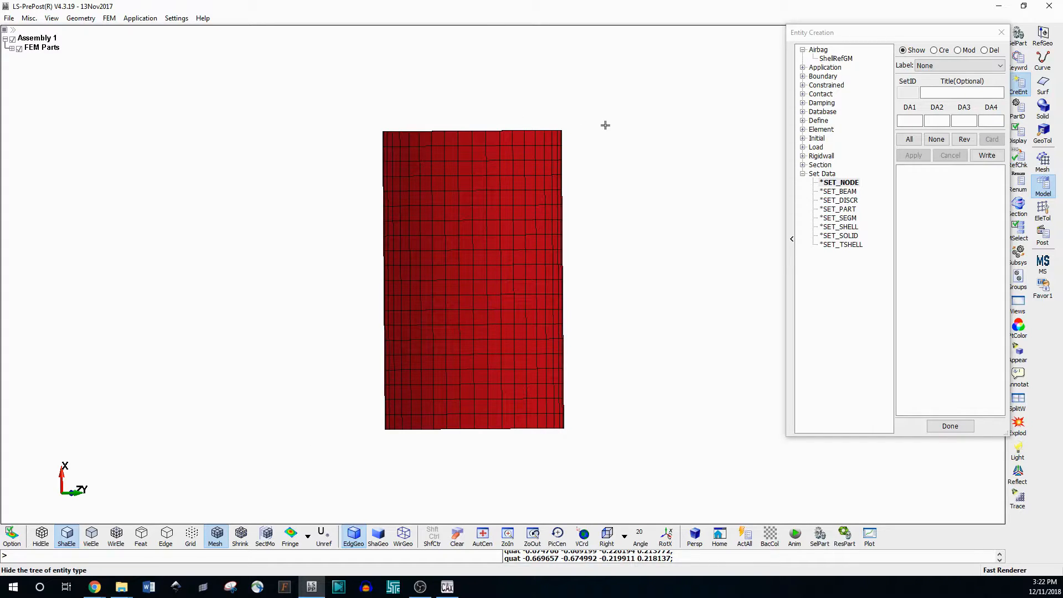
pyautogui.keyDown('ctrl'); pyautogui.moveTo(458, 158); pyautogui.dragTo(482, 150); pyautogui.keyUp('ctrl')
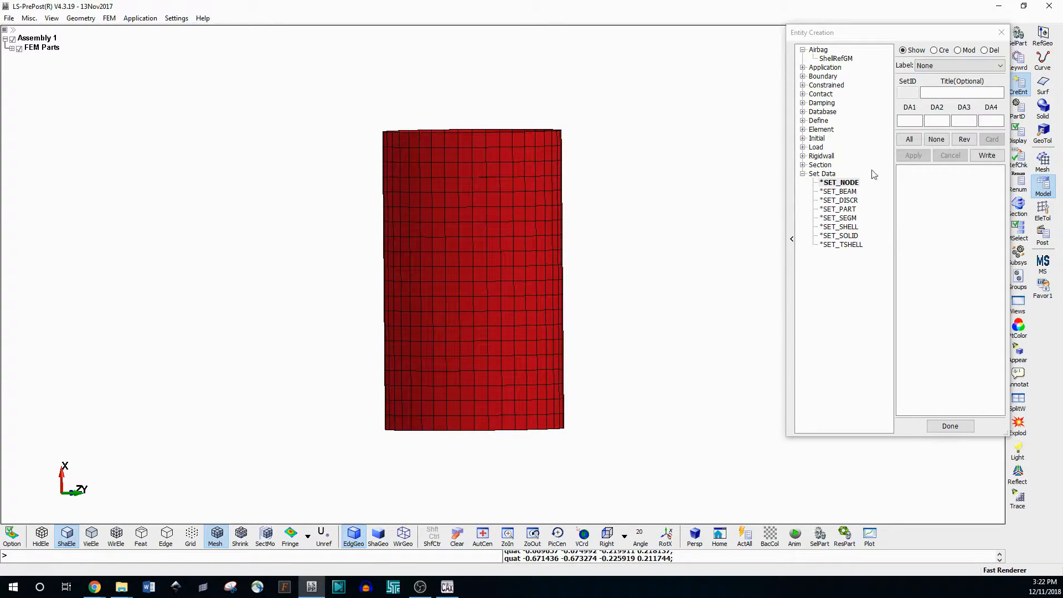
# Start creating a new node set titled "Bottom Constraint"
pyautogui.click(934, 50)
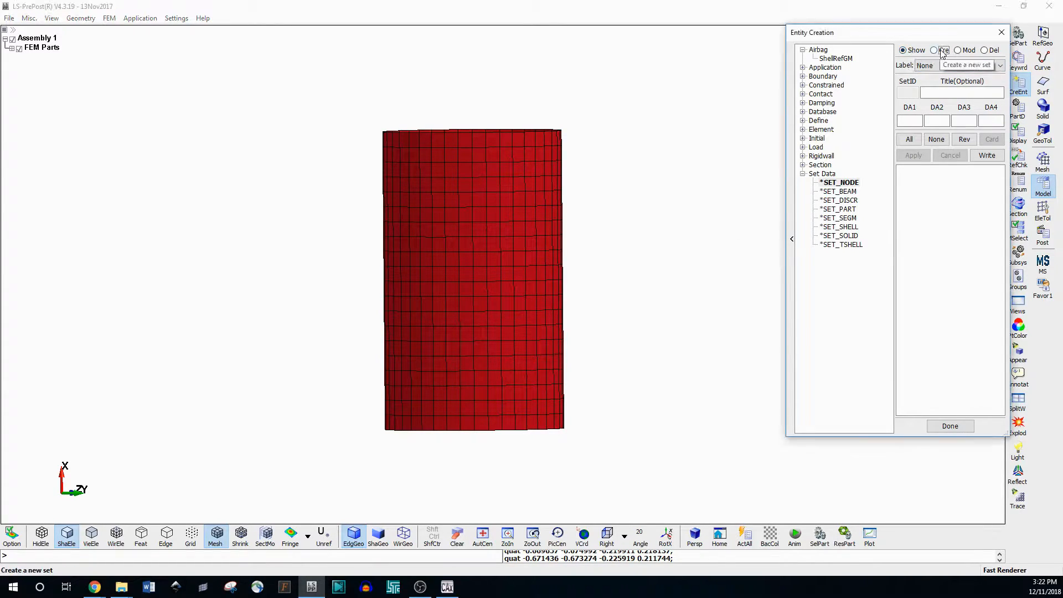
pyautogui.click(922, 93)
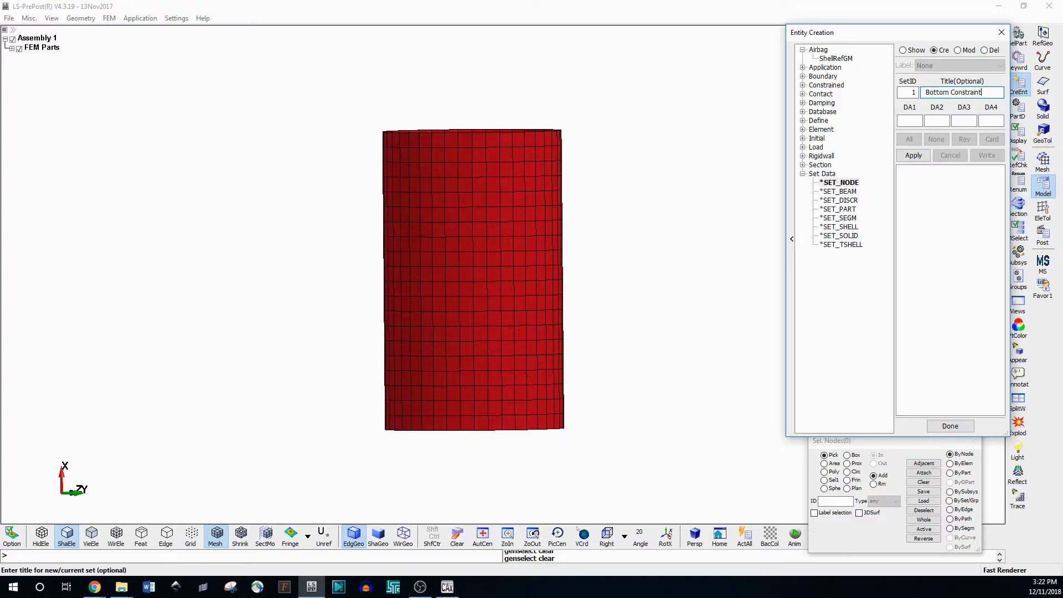
pyautogui.click(905, 442)
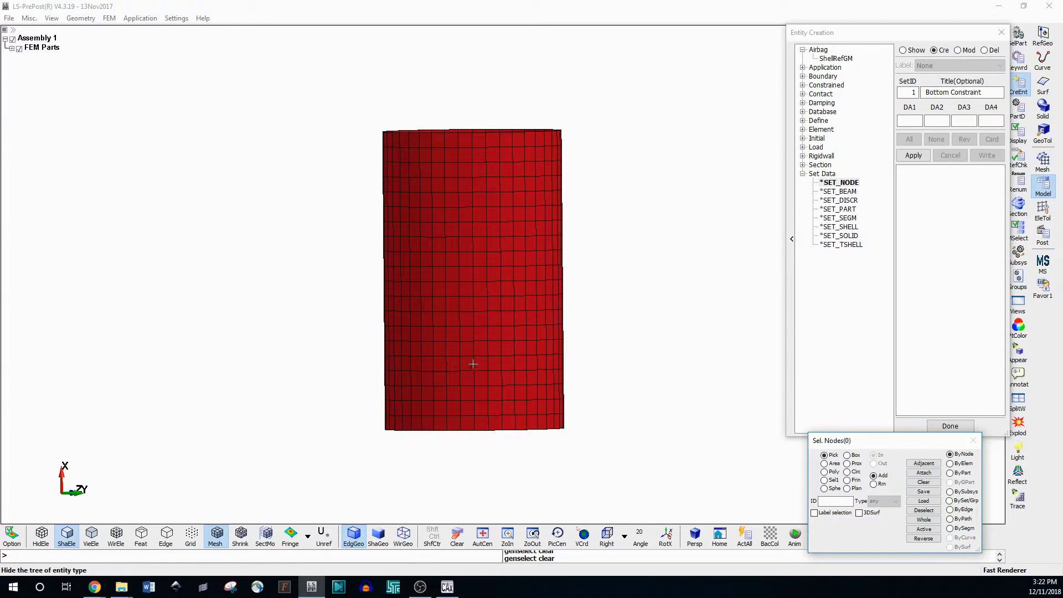
# Try picking four single nodes on the lower part of the cylinder, and clear the selection
pyautogui.click(492, 375)
pyautogui.click(474, 385)
pyautogui.click(432, 385)
pyautogui.click(459, 356)
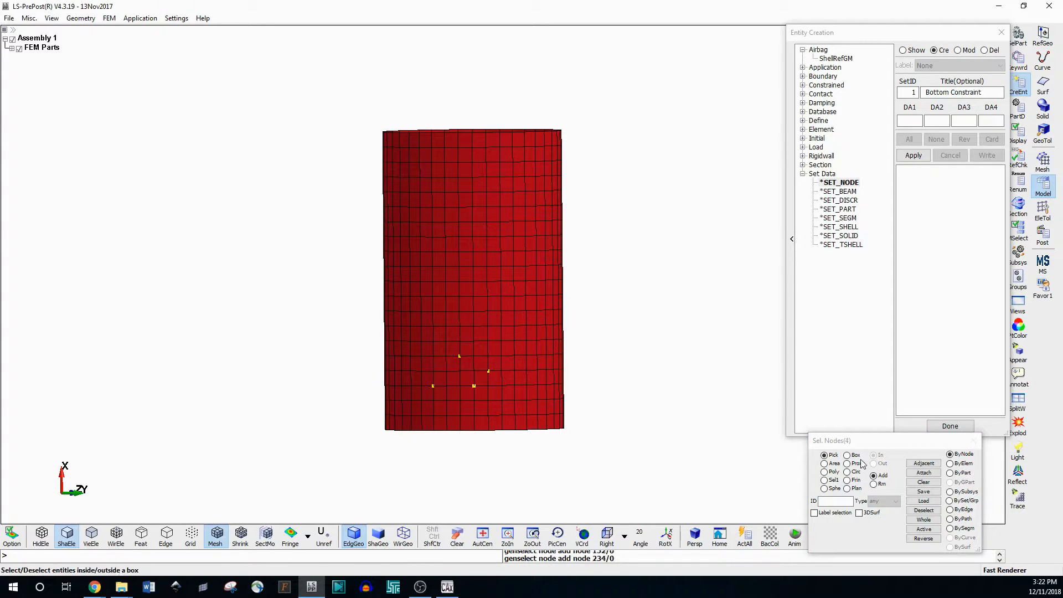
pyautogui.click(909, 482)
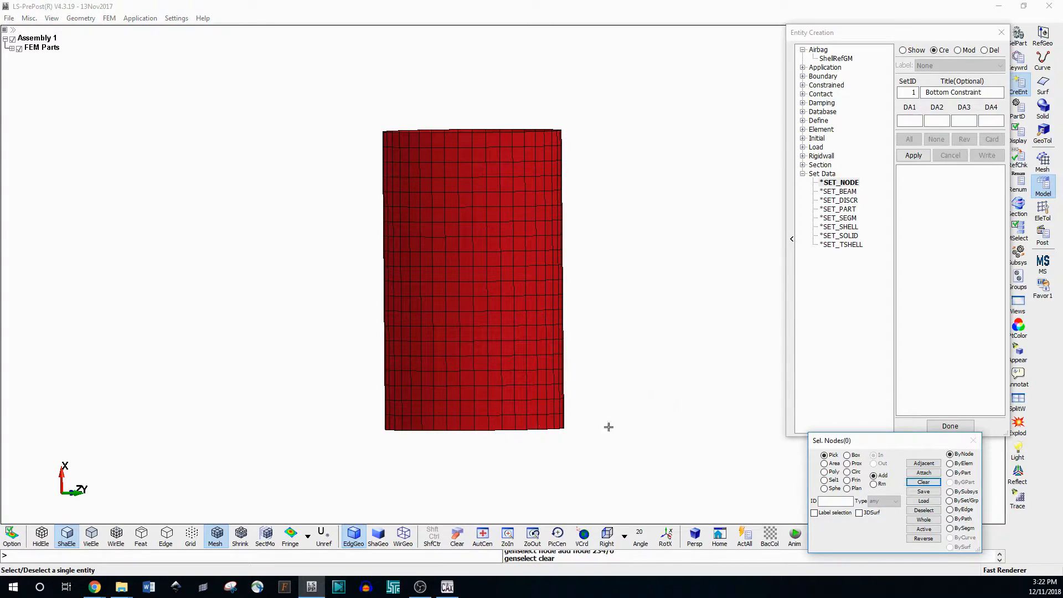
# Try area selection on the nodes around the cylinder's bottom edge, and clear the node selection
pyautogui.click(823, 463)
pyautogui.moveTo(585, 421); pyautogui.dragTo(340, 455)
pyautogui.keyDown('shift'); pyautogui.moveTo(483, 474); pyautogui.dragTo(457, 436); pyautogui.keyUp('shift')
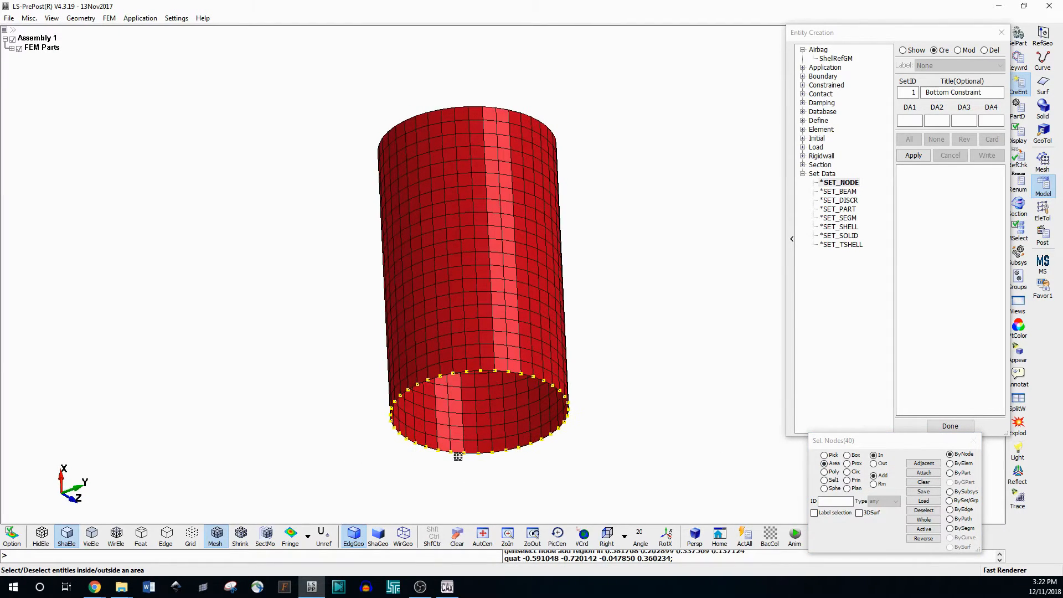
pyautogui.keyDown('shift'); pyautogui.moveTo(588, 317); pyautogui.dragTo(525, 402); pyautogui.keyUp('shift')
pyautogui.moveTo(622, 318); pyautogui.dragTo(449, 398)
pyautogui.keyDown('shift'); pyautogui.moveTo(520, 467); pyautogui.dragTo(522, 385); pyautogui.keyUp('shift')
pyautogui.keyDown('shift'); pyautogui.moveTo(589, 340); pyautogui.dragTo(570, 411); pyautogui.keyUp('shift')
pyautogui.click(923, 482)
pyautogui.keyDown('shift'); pyautogui.moveTo(542, 322); pyautogui.dragTo(549, 417); pyautogui.keyUp('shift')
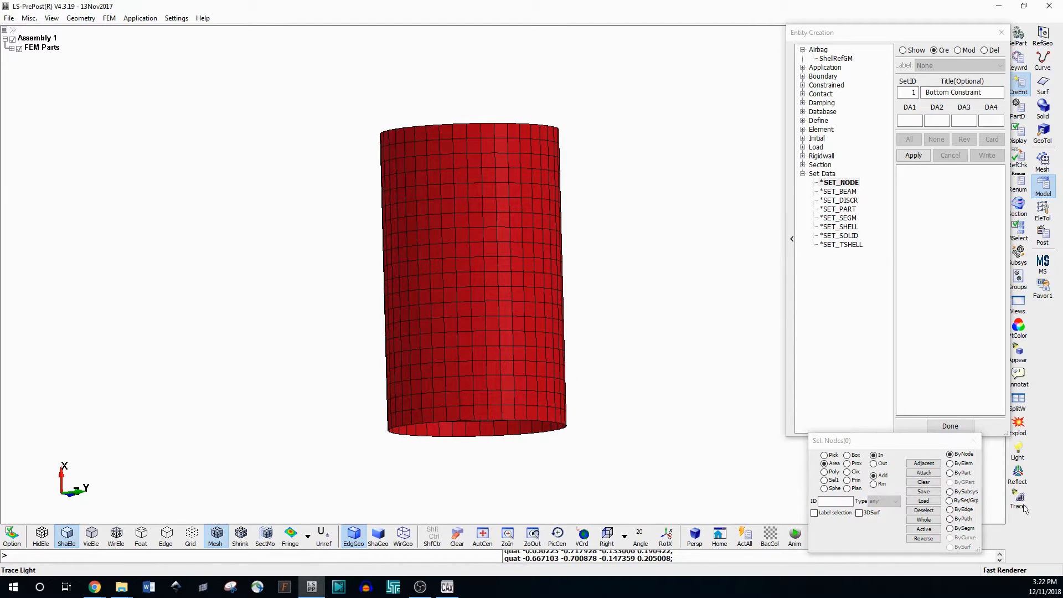
# Try selecting nodes by element with propagation on one element, turn propagation off, and clear the selection
pyautogui.click(950, 464)
pyautogui.click(814, 524)
pyautogui.click(562, 347)
pyautogui.keyDown('shift'); pyautogui.moveTo(686, 380); pyautogui.dragTo(671, 427); pyautogui.keyUp('shift')
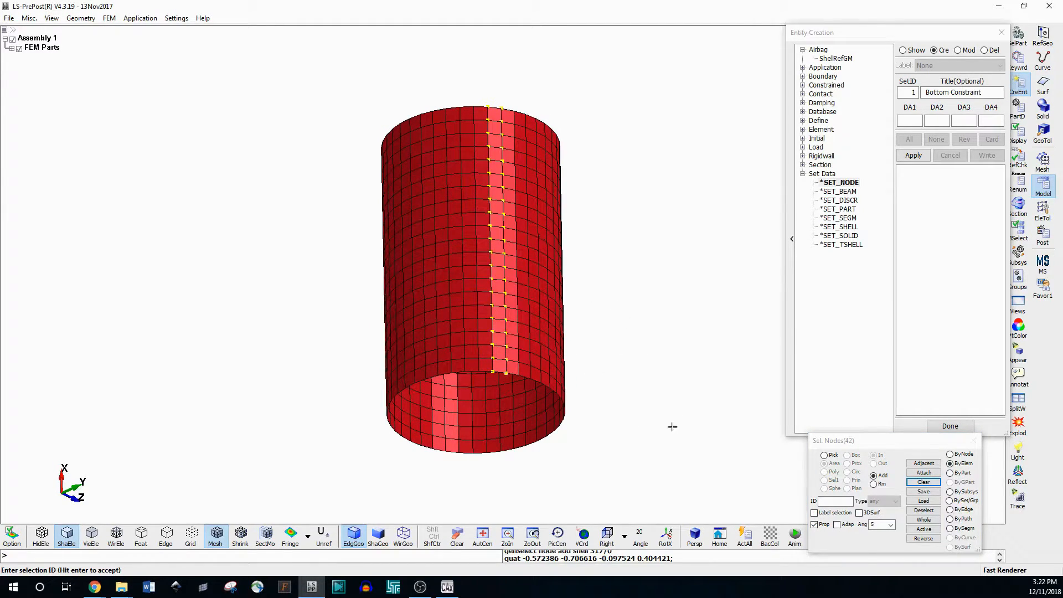
pyautogui.click(890, 524)
pyautogui.click(814, 525)
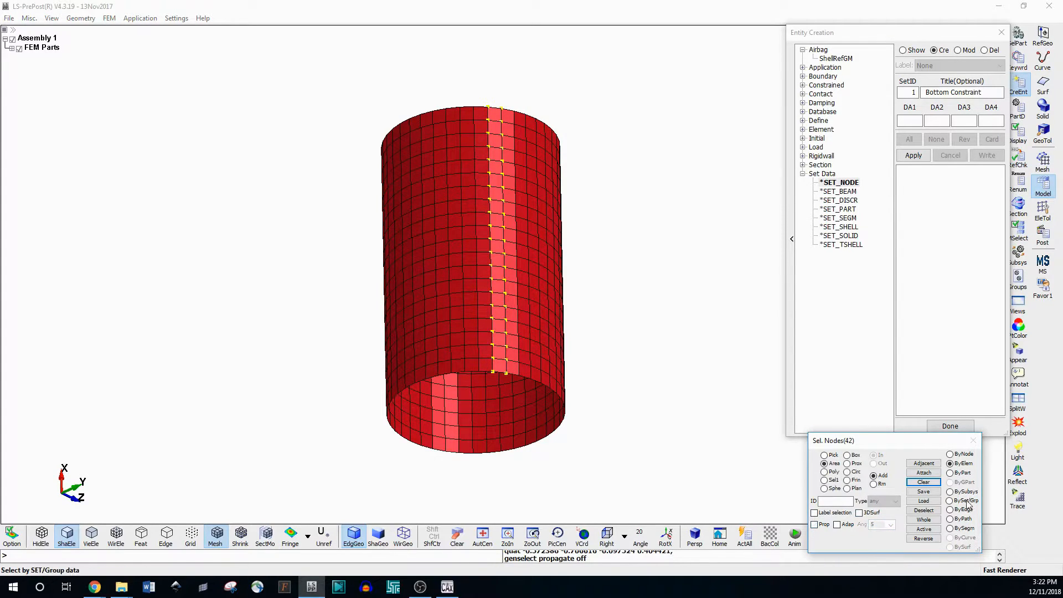
pyautogui.click(923, 481)
# Select all nodes on the cylinder's bottom edge by area and apply them as the Bottom Constraint node set
pyautogui.click(830, 465)
pyautogui.keyDown('shift'); pyautogui.moveTo(592, 330); pyautogui.dragTo(579, 394); pyautogui.keyUp('shift')
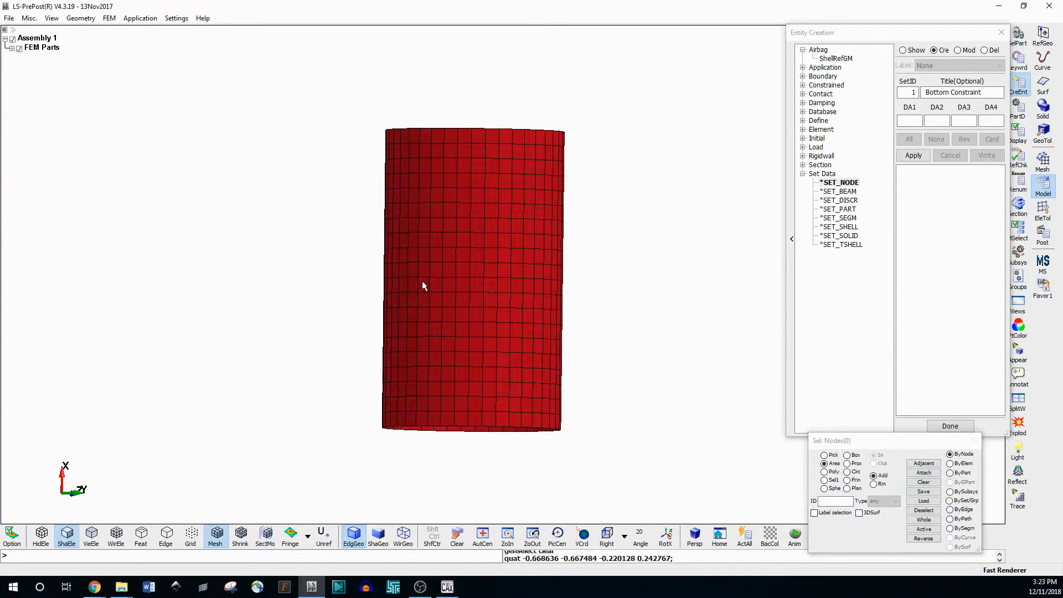
pyautogui.keyDown('shift'); pyautogui.moveTo(432, 287); pyautogui.dragTo(515, 368); pyautogui.keyUp('shift')
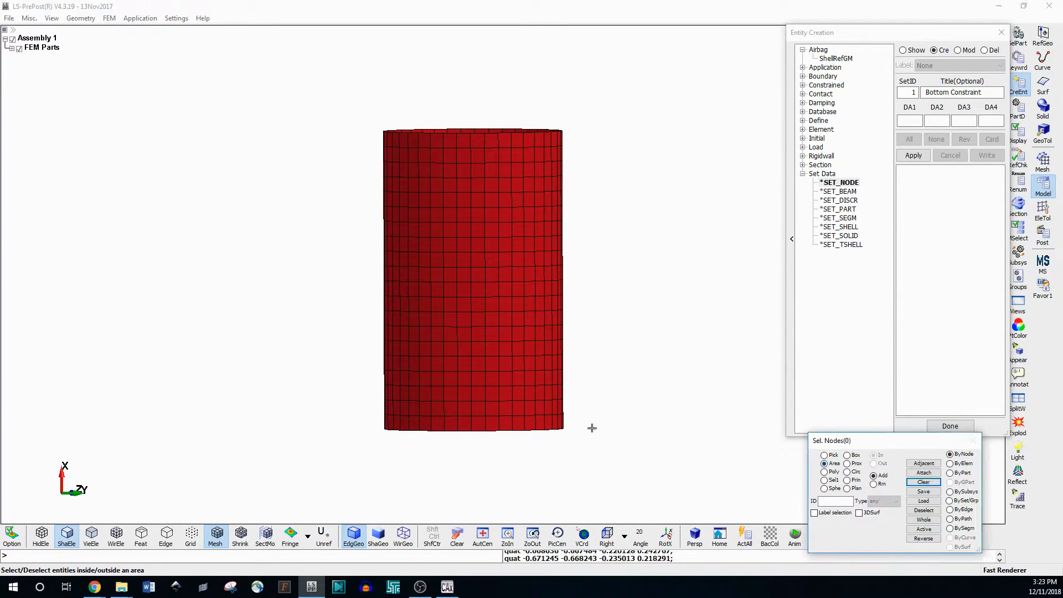
pyautogui.click(824, 463)
pyautogui.moveTo(590, 420); pyautogui.dragTo(354, 464)
pyautogui.keyDown('shift'); pyautogui.moveTo(479, 457); pyautogui.dragTo(517, 437); pyautogui.keyUp('shift')
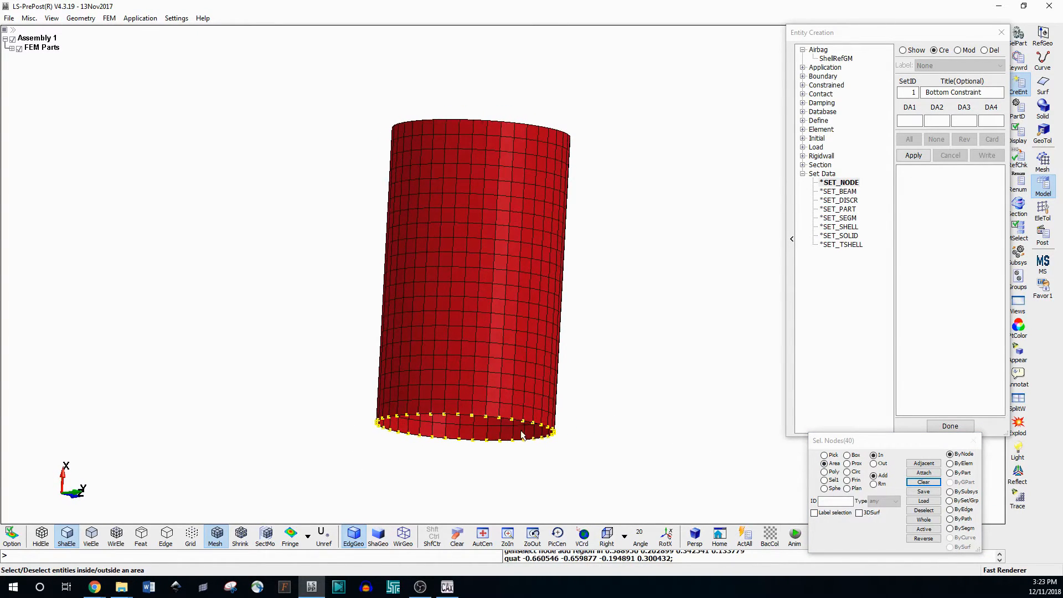
pyautogui.keyDown('shift'); pyautogui.moveTo(397, 360); pyautogui.dragTo(460, 377); pyautogui.keyUp('shift')
pyautogui.click(913, 155)
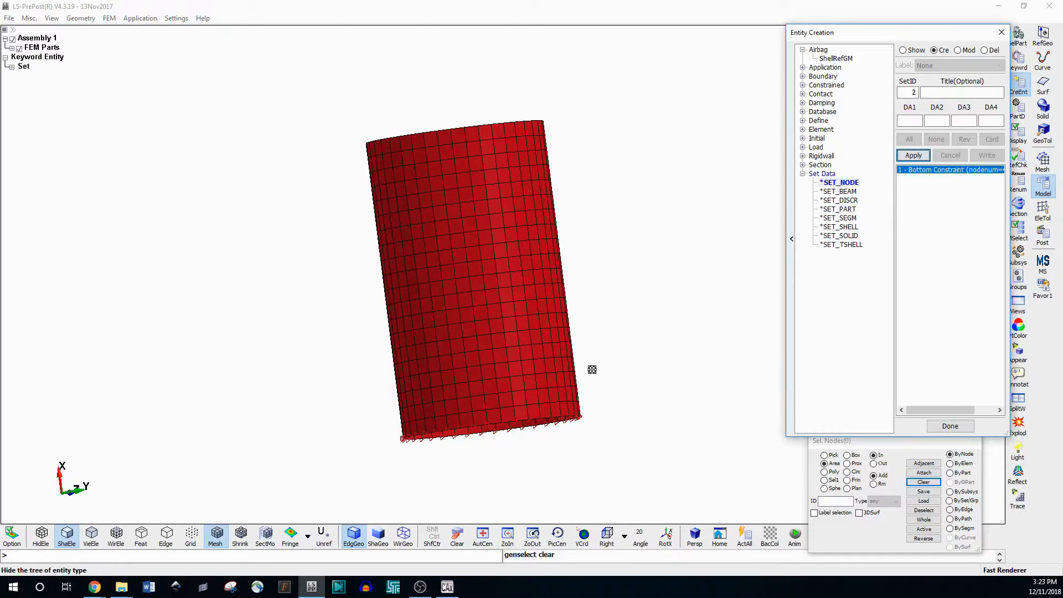
# Create a second node set titled "Top_compression" from all nodes on the cylinder's top edge, and close Entity Creation
pyautogui.keyDown('shift'); pyautogui.moveTo(591, 367); pyautogui.dragTo(610, 356); pyautogui.keyUp('shift')
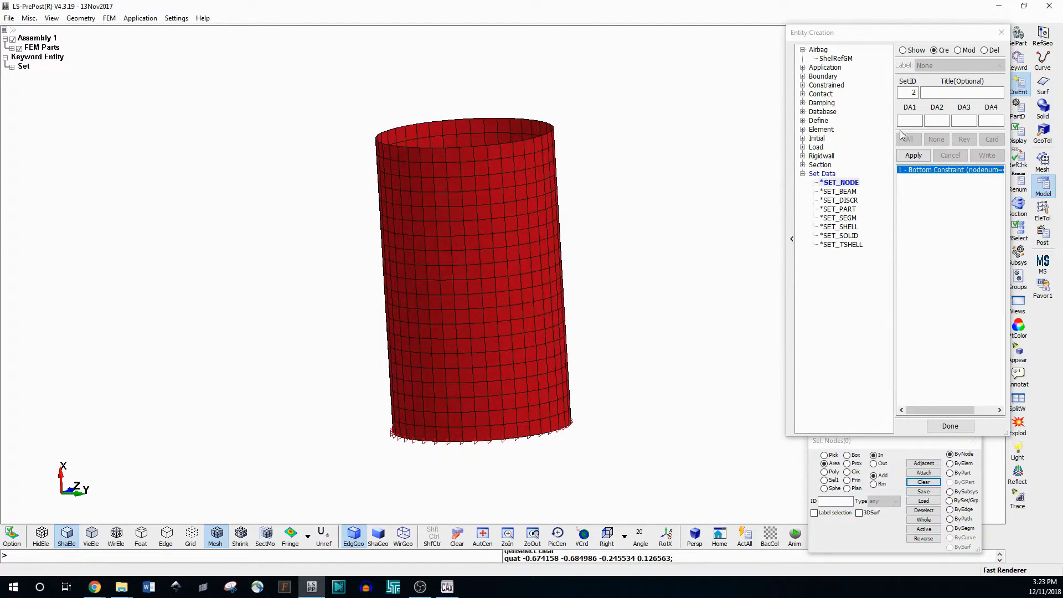
pyautogui.click(948, 93)
pyautogui.write('Top_compression')
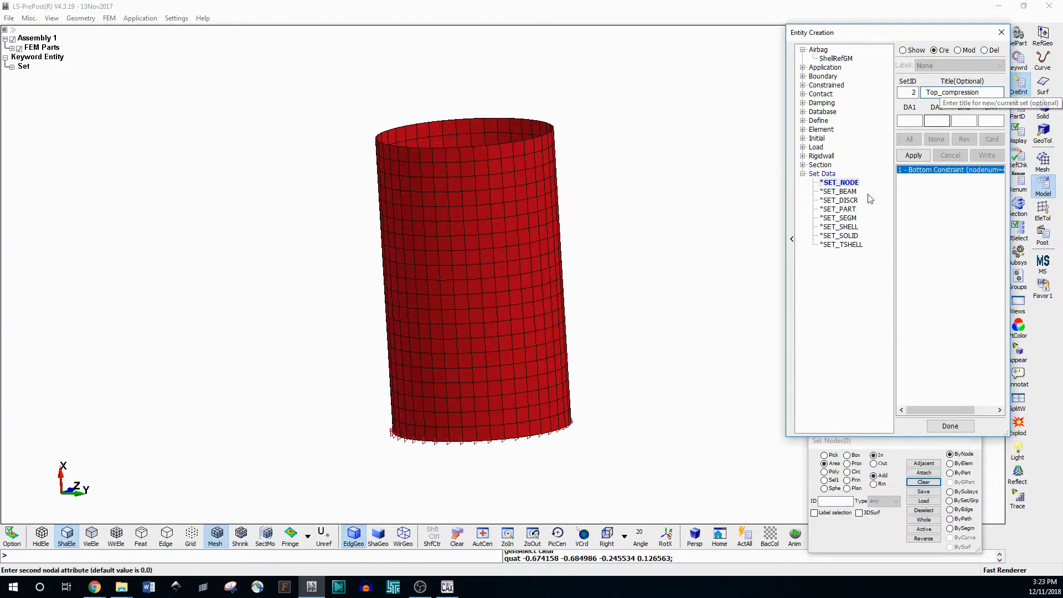
pyautogui.keyDown('shift'); pyautogui.moveTo(297, 236); pyautogui.dragTo(311, 215); pyautogui.keyUp('shift')
pyautogui.keyDown('shift'); pyautogui.moveTo(340, 351); pyautogui.dragTo(326, 148); pyautogui.keyUp('shift')
pyautogui.keyDown('shift'); pyautogui.moveTo(500, 111); pyautogui.dragTo(498, 217); pyautogui.keyUp('shift')
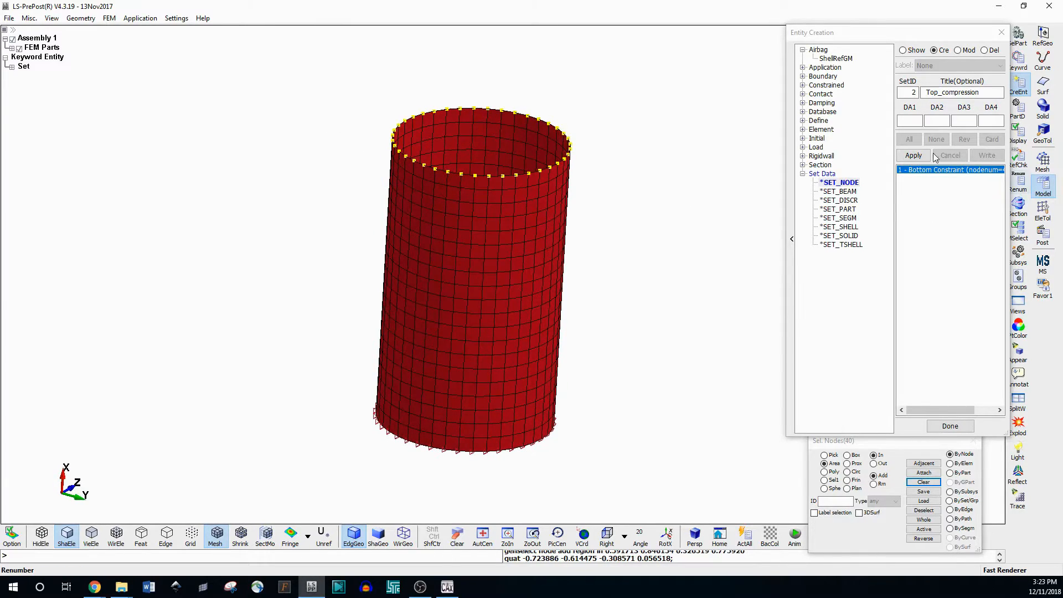
pyautogui.click(913, 155)
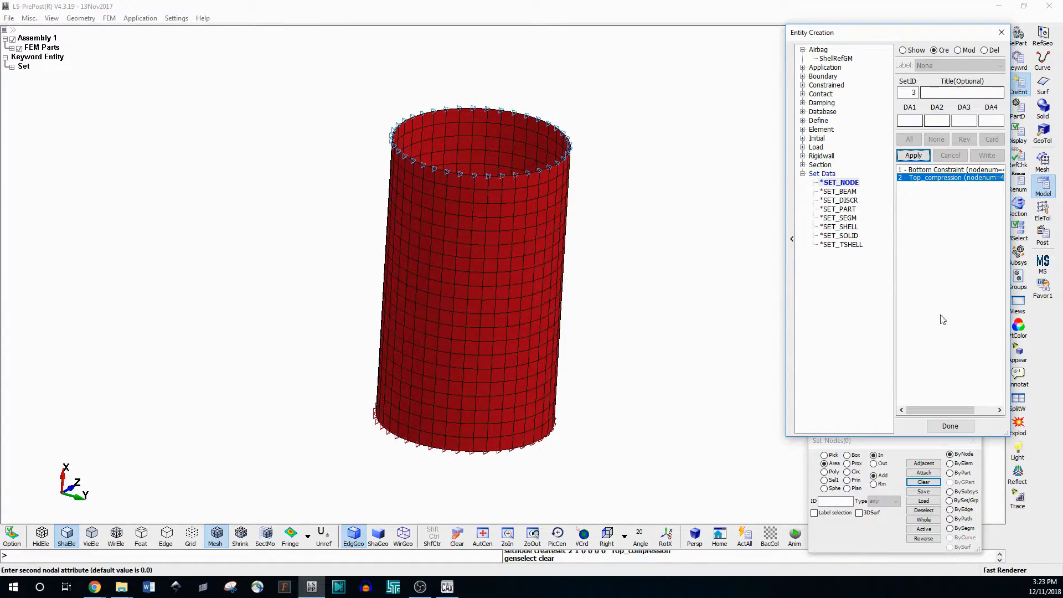
pyautogui.click(945, 427)
# Open the BOUNDARY_SPC_SET keyword's input form from the Keyword Manager
pyautogui.click(1017, 61)
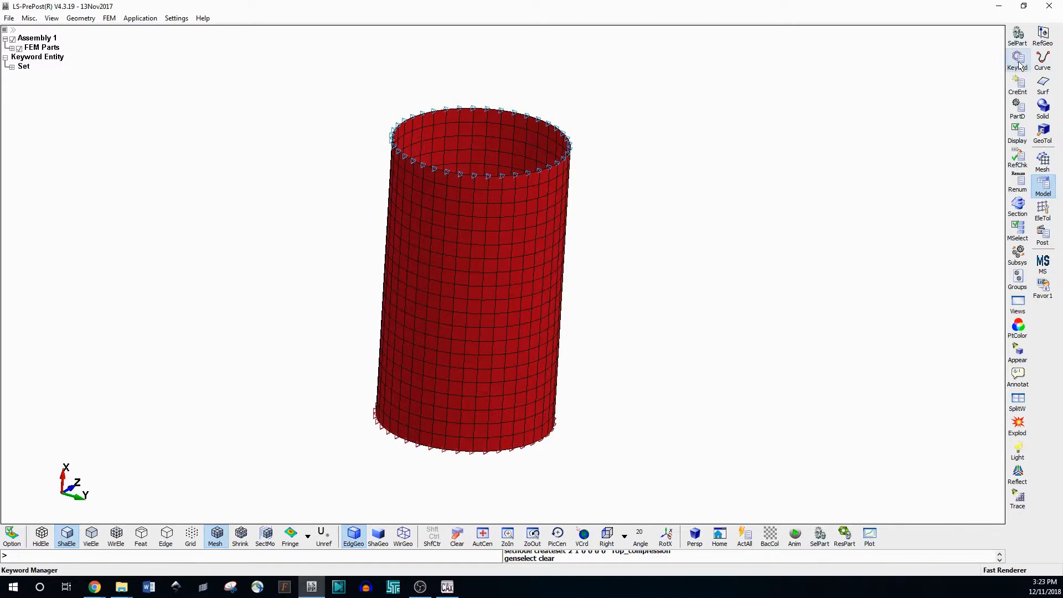
pyautogui.keyDown('shift'); pyautogui.moveTo(653, 230); pyautogui.dragTo(663, 159); pyautogui.keyUp('shift')
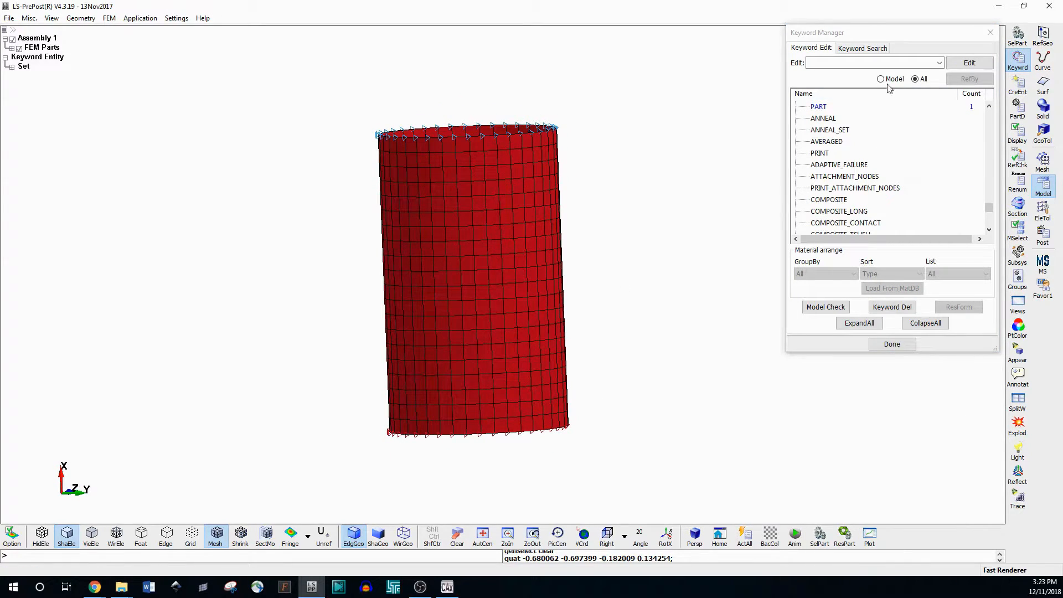
pyautogui.moveTo(987, 206); pyautogui.dragTo(1000, 112)
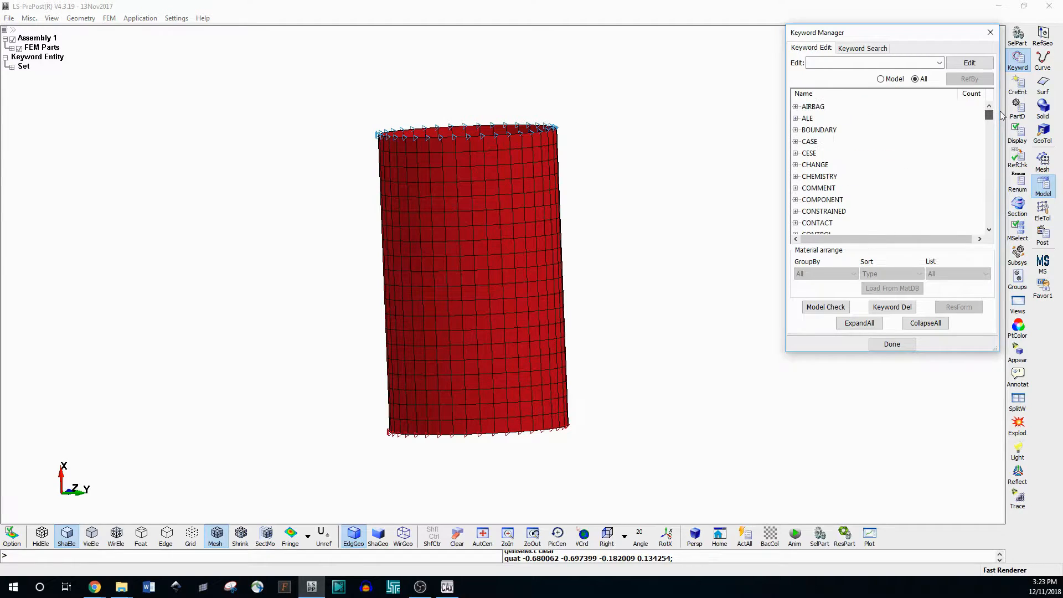
pyautogui.click(796, 129)
pyautogui.click(818, 129)
pyautogui.click(844, 164)
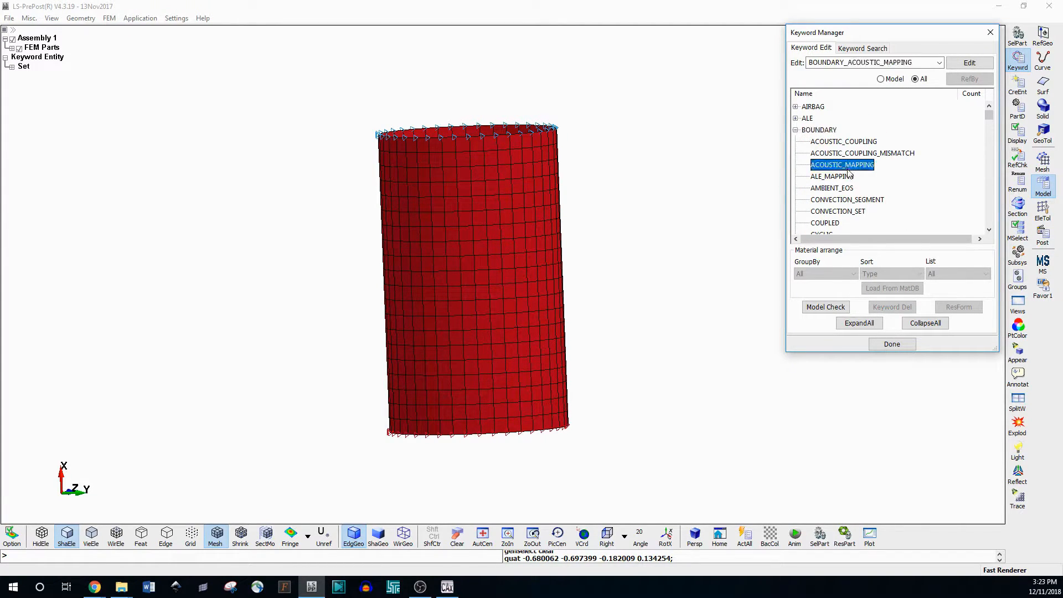
pyautogui.scroll(-7, 976, 135)
pyautogui.moveTo(988, 119)
pyautogui.mouseDown()
pyautogui.moveTo(989, 138)
pyautogui.moveTo(989, 128)
pyautogui.mouseUp()
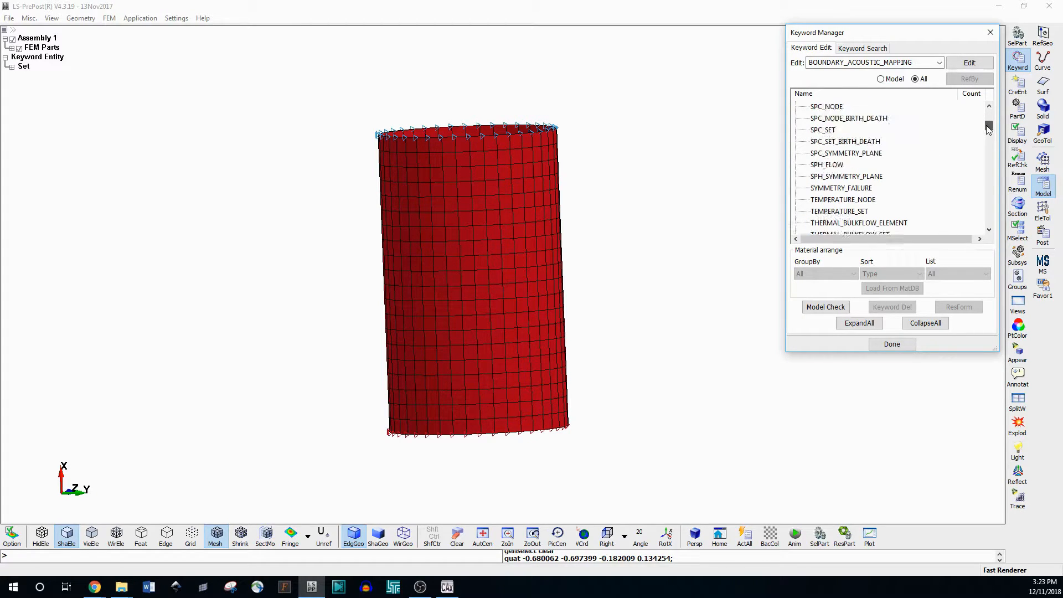
pyautogui.doubleClick(822, 129)
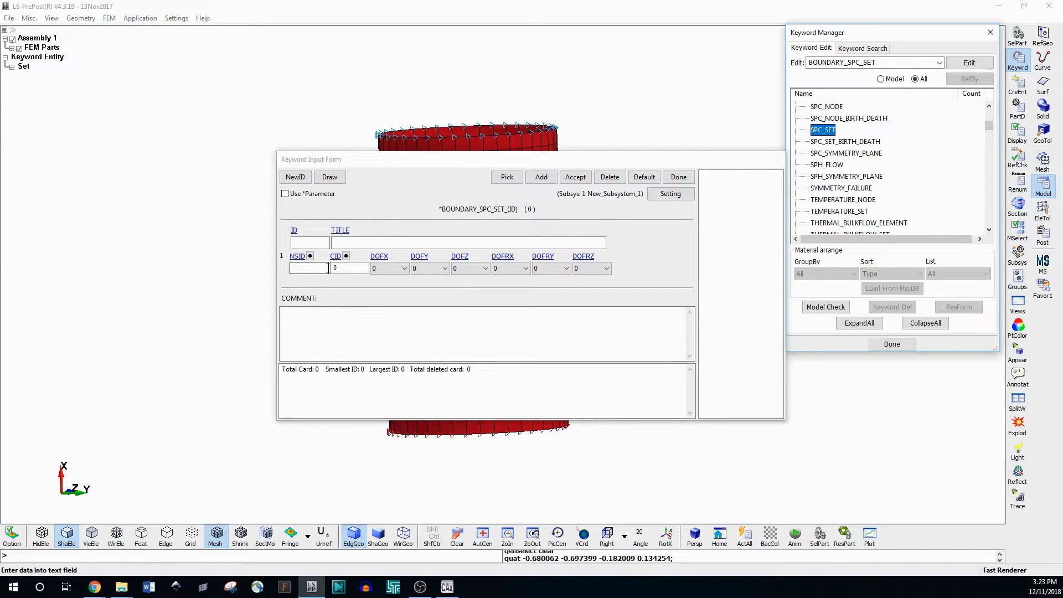
# Link the SPC_SET card's NSID to node set 1, Bottom Constraint
pyautogui.click(311, 242)
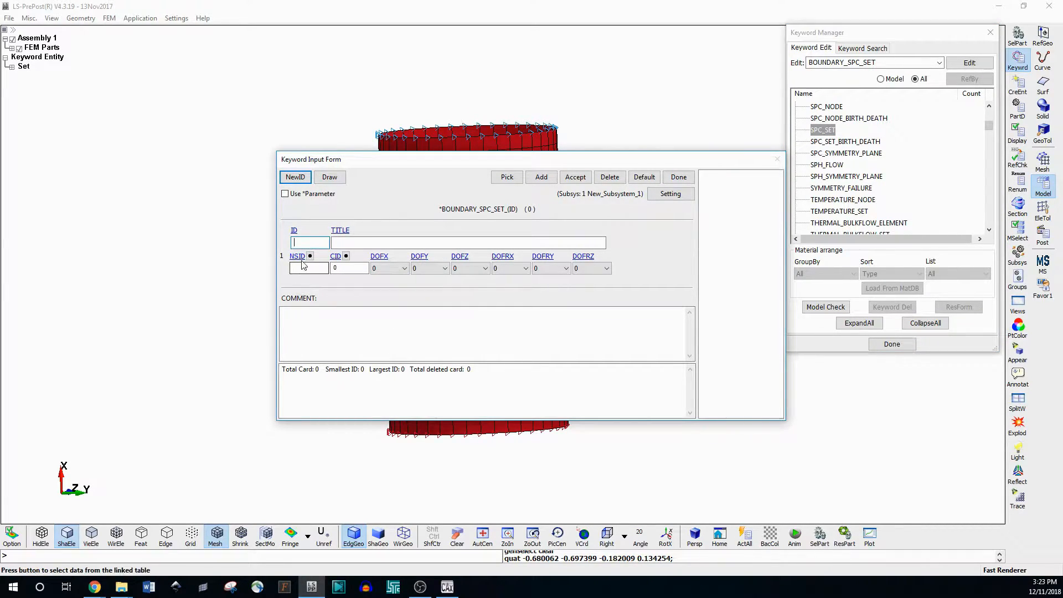
pyautogui.click(310, 256)
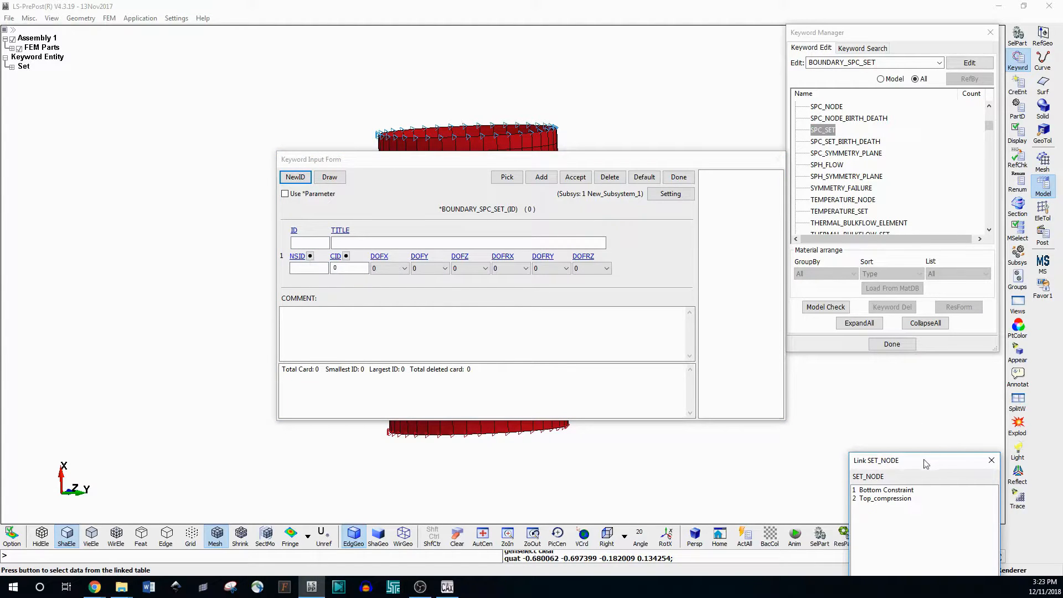
pyautogui.moveTo(926, 462); pyautogui.dragTo(932, 374)
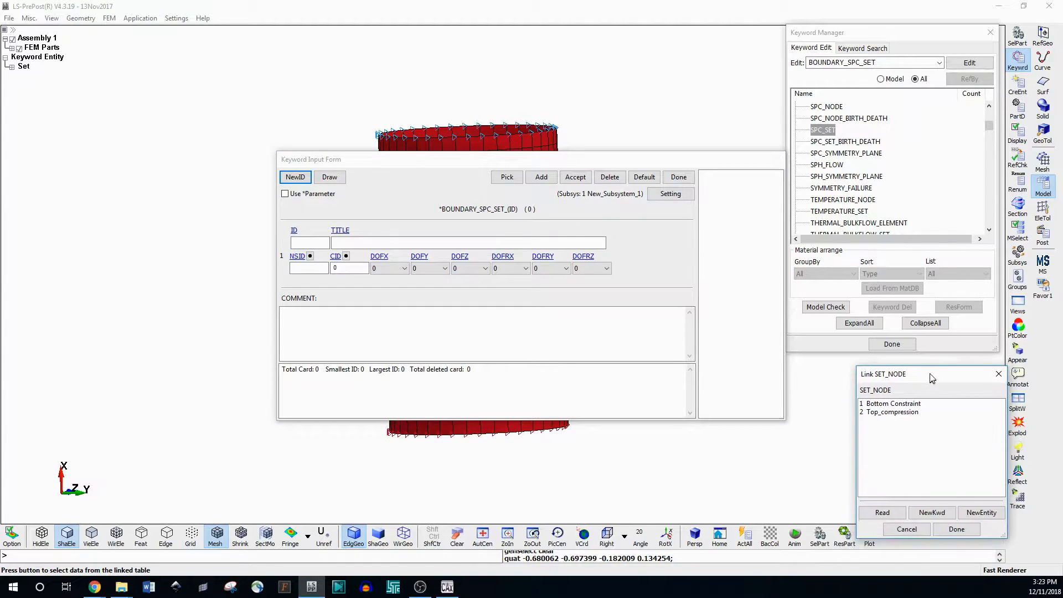
pyautogui.click(891, 402)
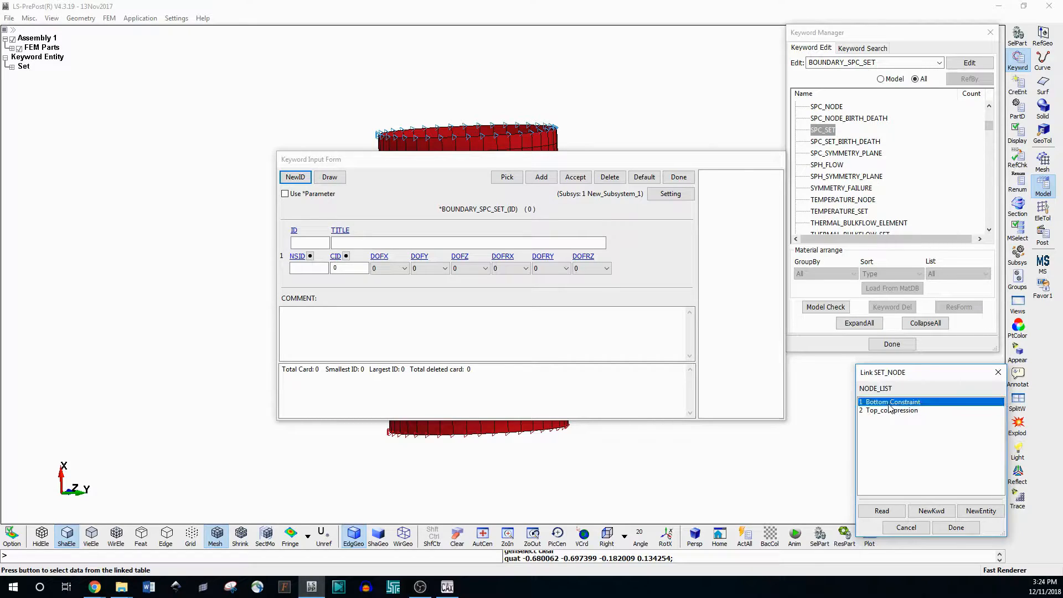
pyautogui.click(956, 527)
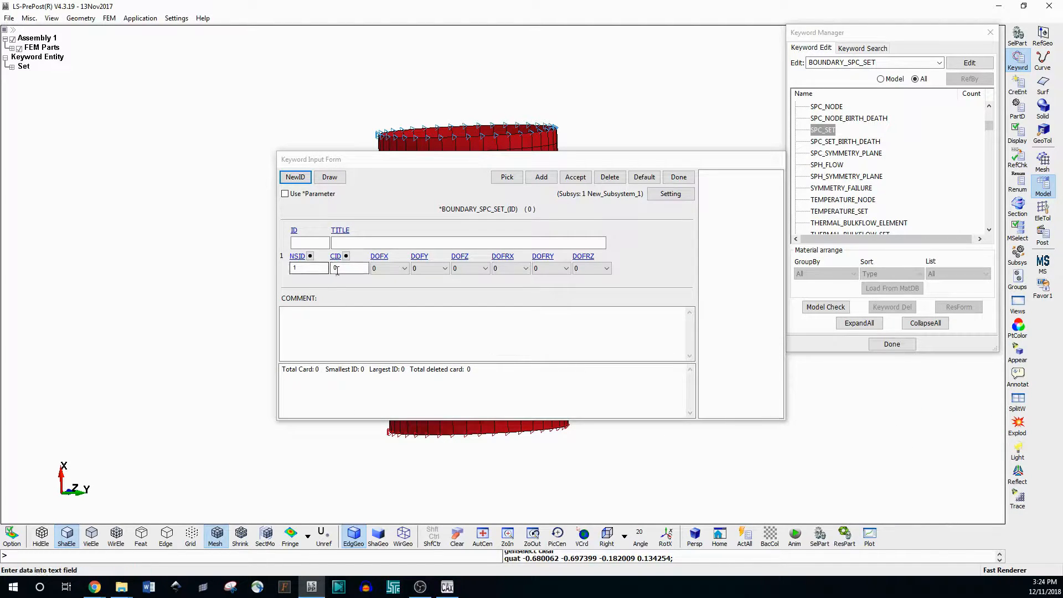
# Set DOFX to 1 on the SPC_SET card for the bottom node set, accept the card and close its form
pyautogui.click(386, 257)
pyautogui.moveTo(467, 165); pyautogui.dragTo(288, 104)
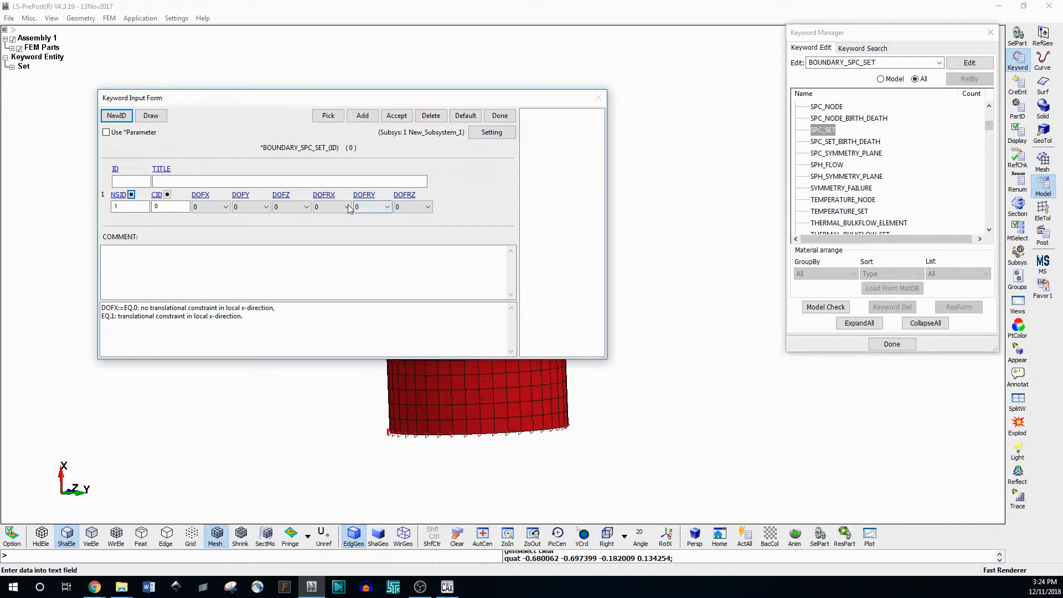
pyautogui.keyDown('shift'); pyautogui.moveTo(566, 425); pyautogui.dragTo(539, 426); pyautogui.keyUp('shift')
pyautogui.click(217, 208)
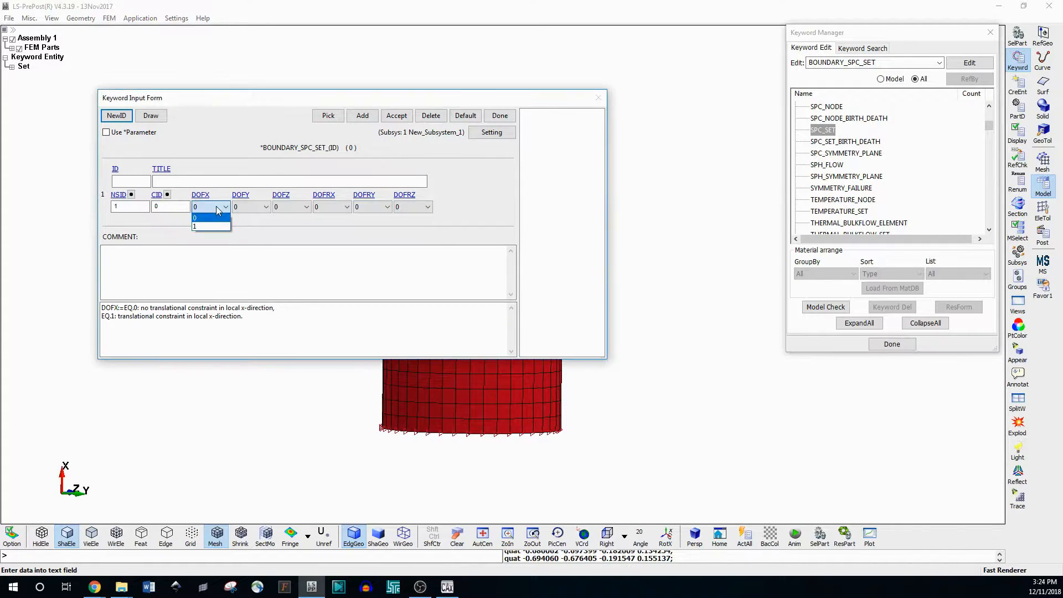
pyautogui.click(215, 211)
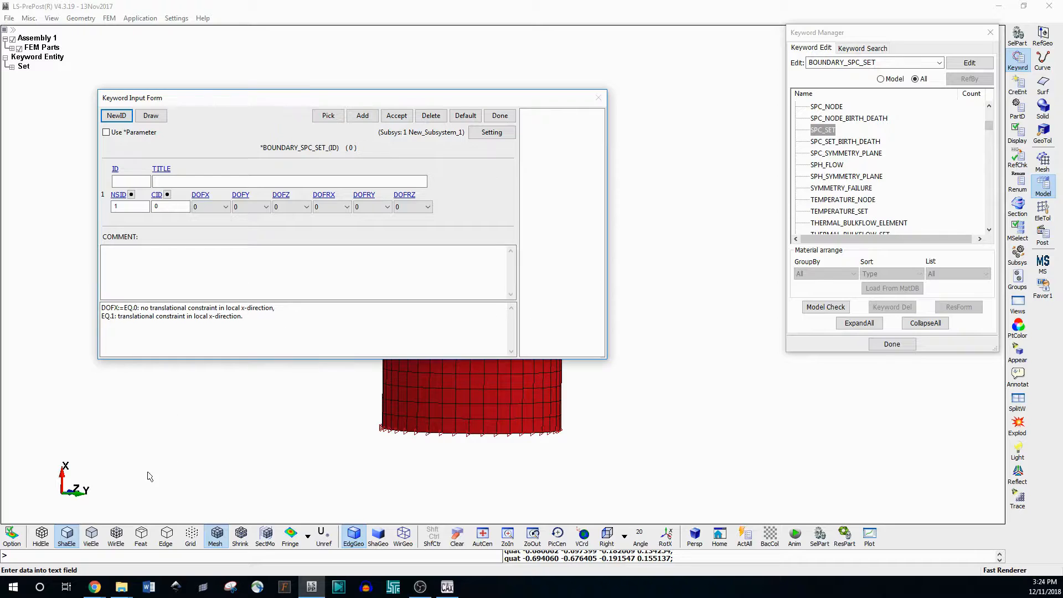
pyautogui.click(224, 207)
pyautogui.click(206, 225)
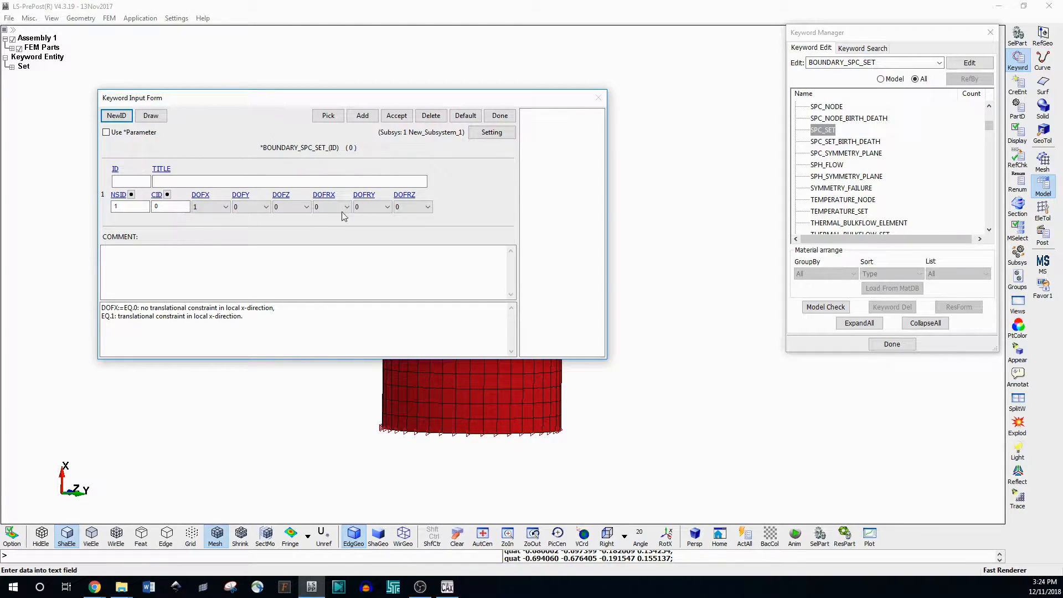
pyautogui.click(397, 116)
pyautogui.click(138, 205)
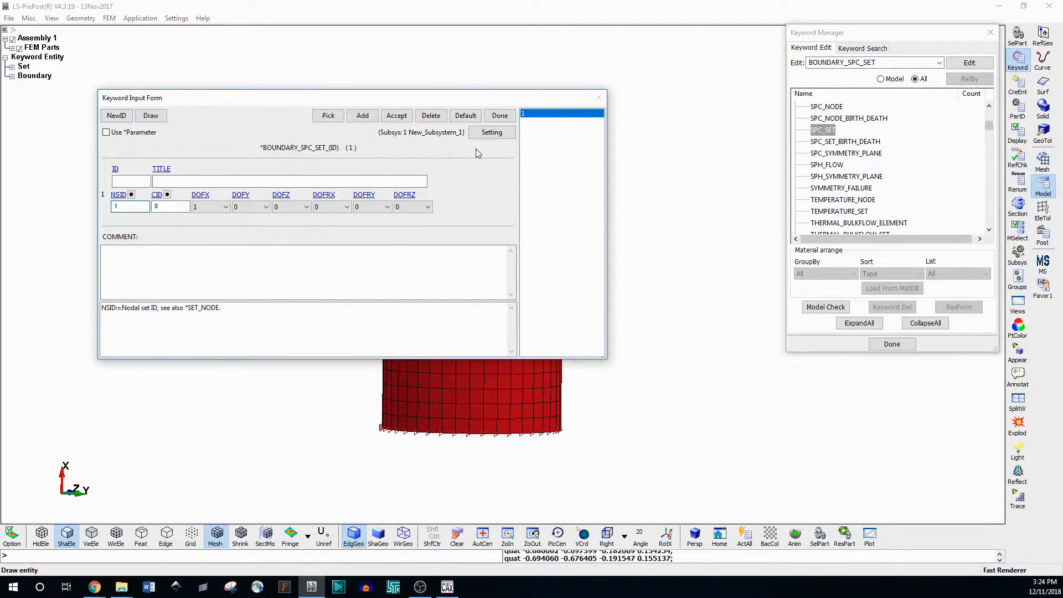
pyautogui.click(500, 116)
# Open the input form of the BOUNDARY_PRESCRIBED_MOTION_SET keyword from the Keyword Manager
pyautogui.click(833, 144)
pyautogui.scroll(5, 859, 189)
pyautogui.scroll(4, 856, 190)
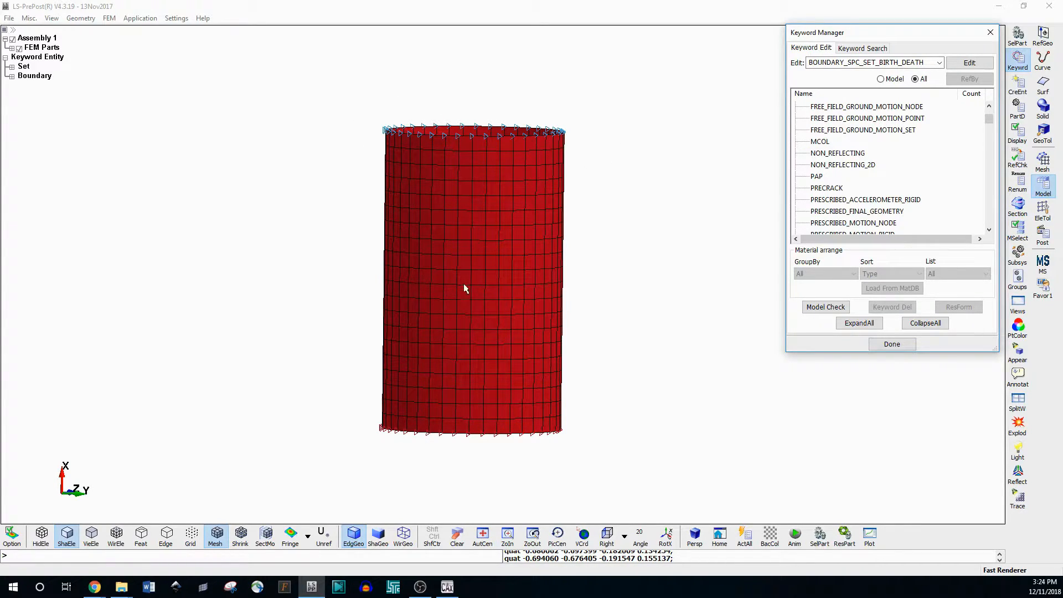
pyautogui.click(873, 118)
pyautogui.scroll(-2, 887, 148)
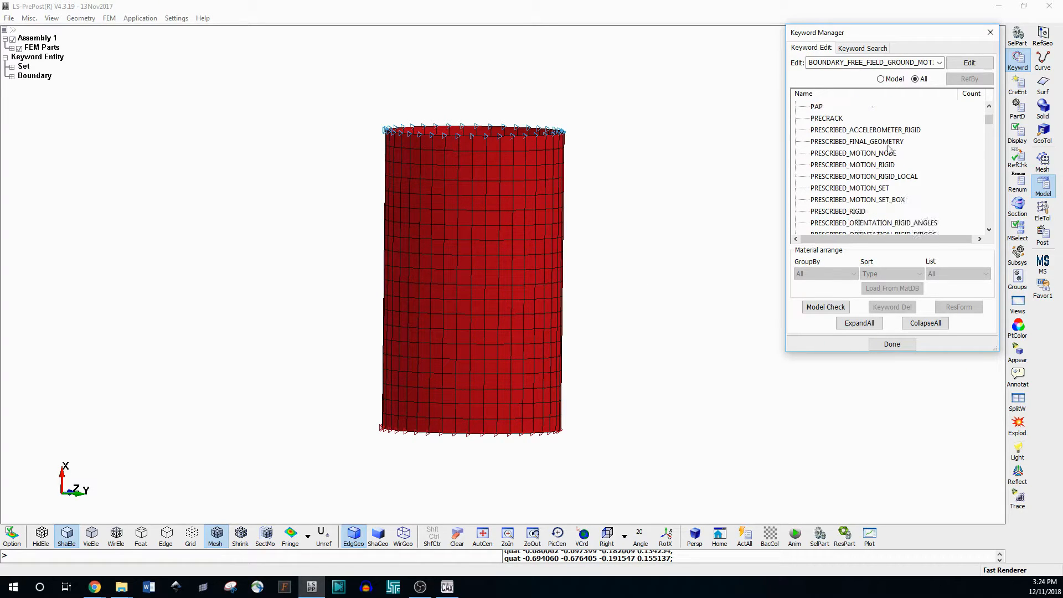
pyautogui.doubleClick(851, 188)
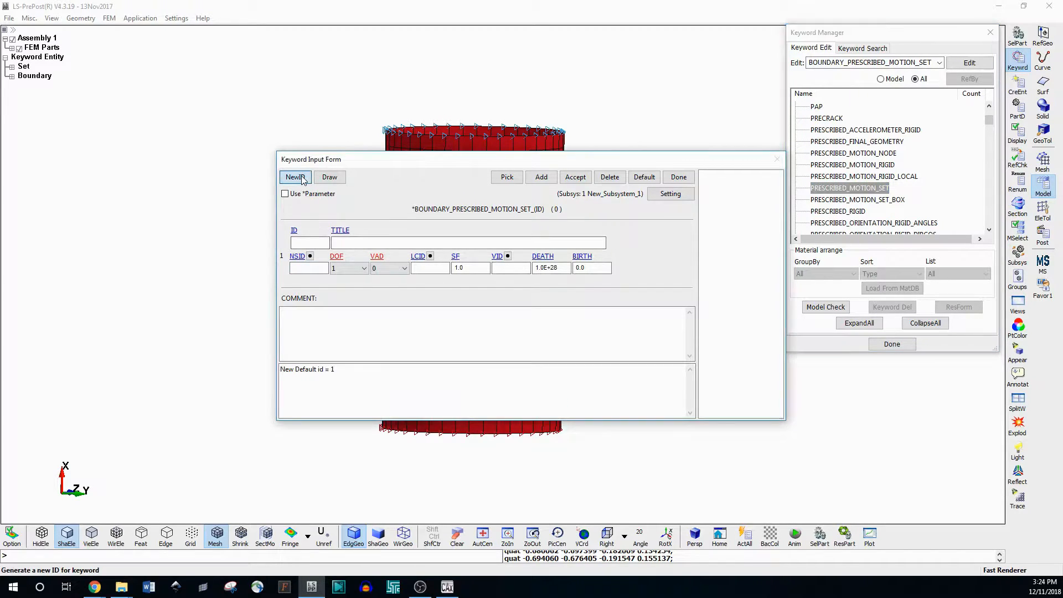
# Link the prescribed motion card's NSID to node set 2, Top_compression
pyautogui.click(310, 256)
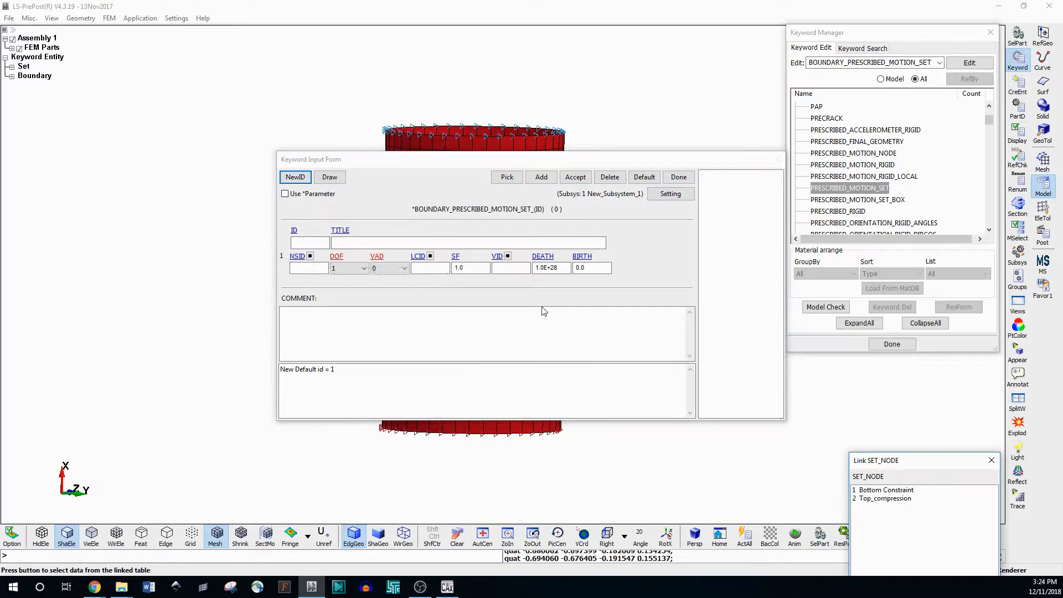
pyautogui.click(878, 498)
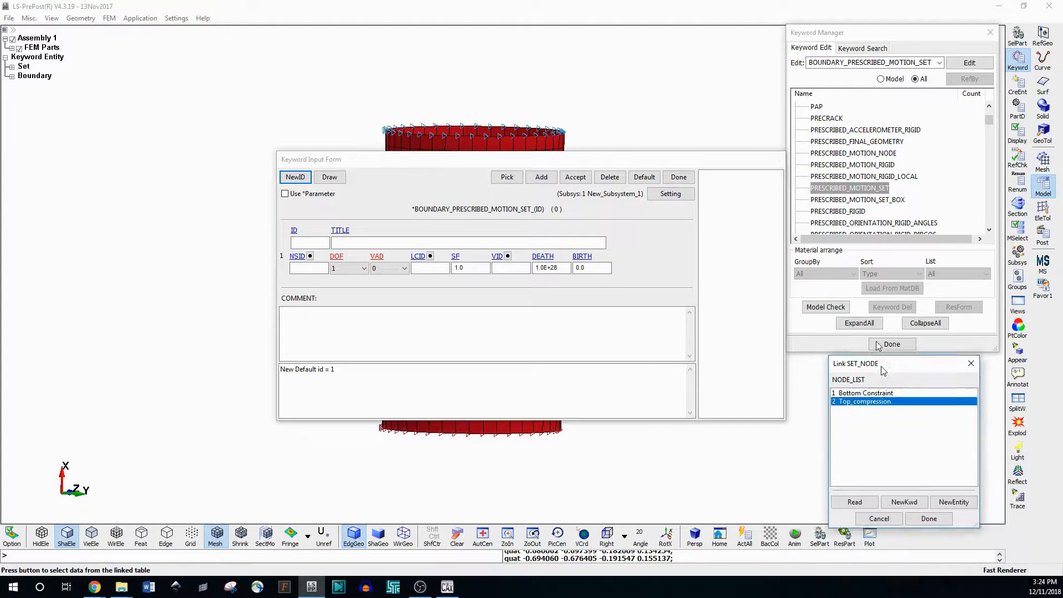
pyautogui.click(921, 472)
# Keep the prescribed motion's DOF at 1 for x-translation and set VAD to 2 for displacement
pyautogui.click(337, 257)
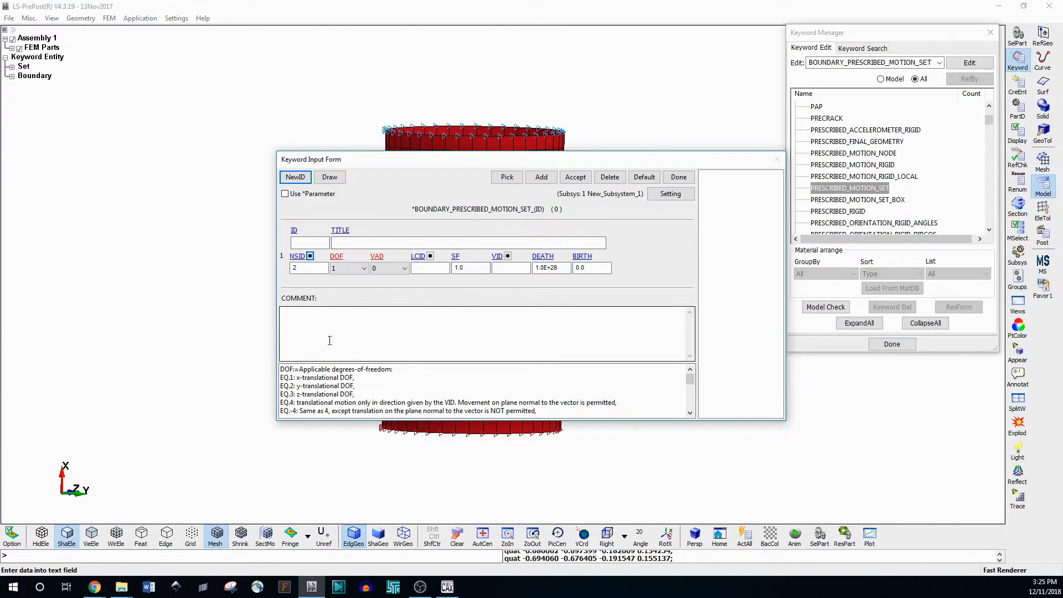
pyautogui.click(351, 271)
pyautogui.click(343, 284)
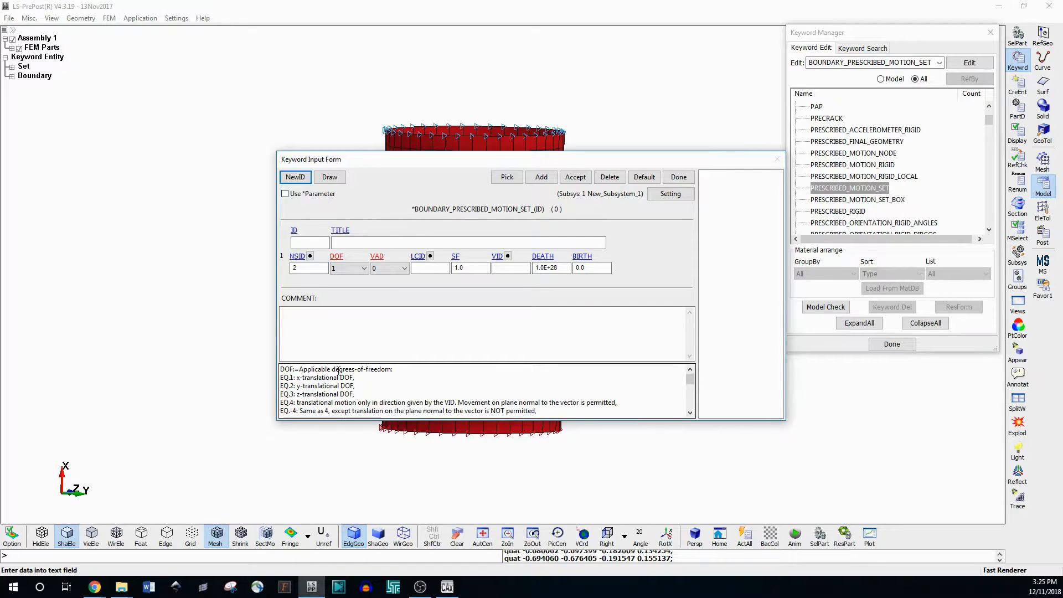
pyautogui.click(389, 268)
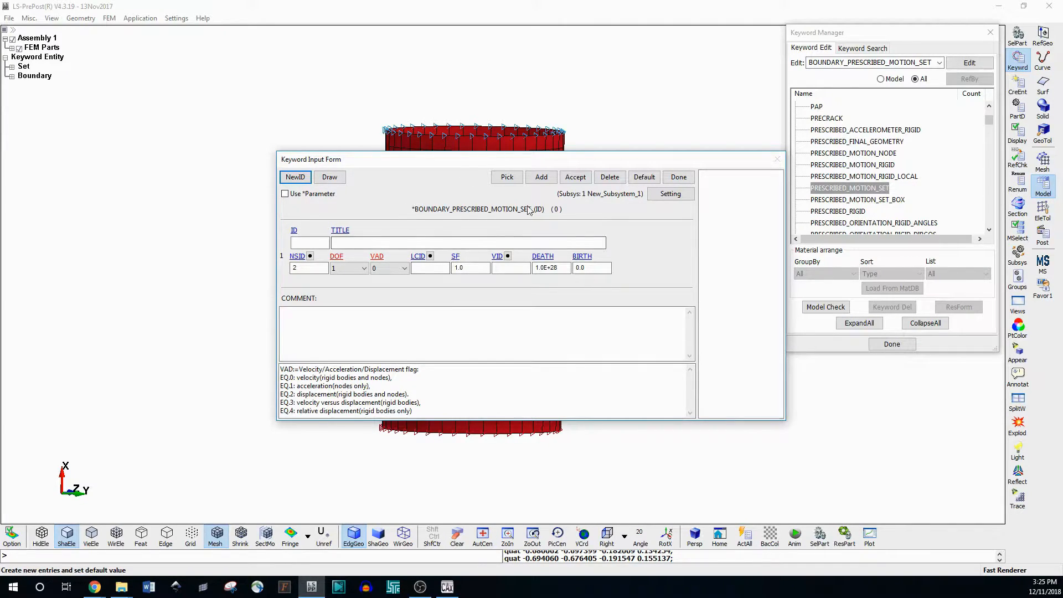
pyautogui.click(390, 267)
pyautogui.click(387, 297)
pyautogui.moveTo(463, 161); pyautogui.dragTo(700, 75)
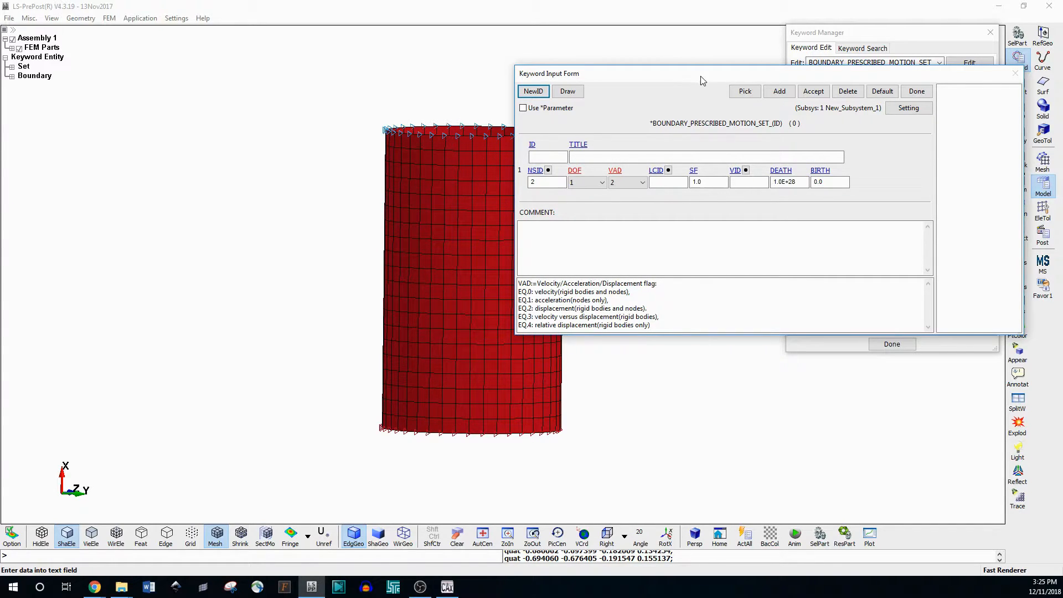
pyautogui.moveTo(709, 76); pyautogui.dragTo(416, 107)
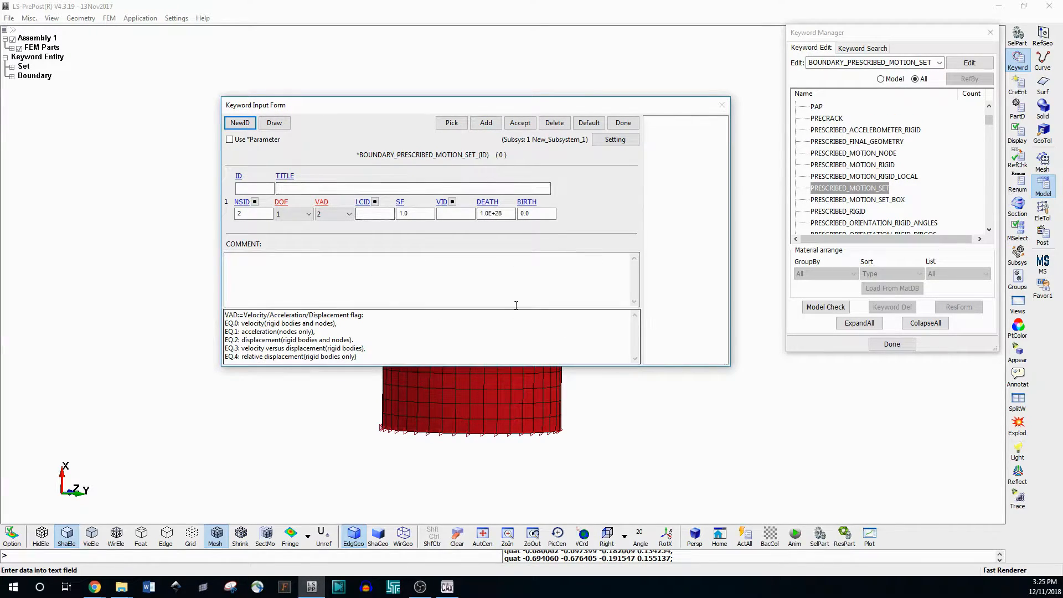
# Start a new DEFINE_CURVE keyword from the prescribed motion card's LCID link and open its input form
pyautogui.click(388, 217)
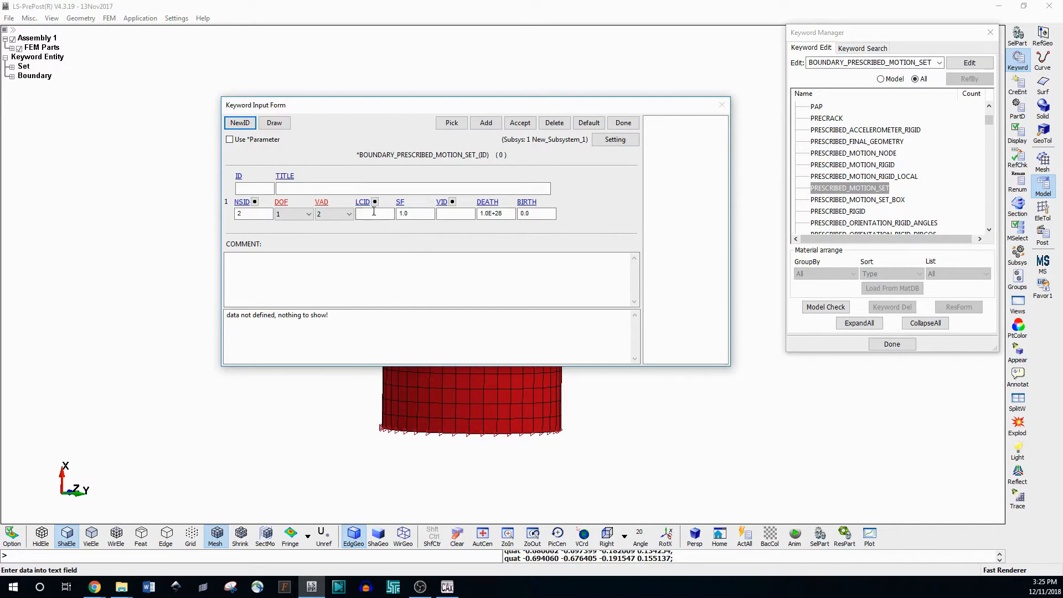
pyautogui.click(378, 214)
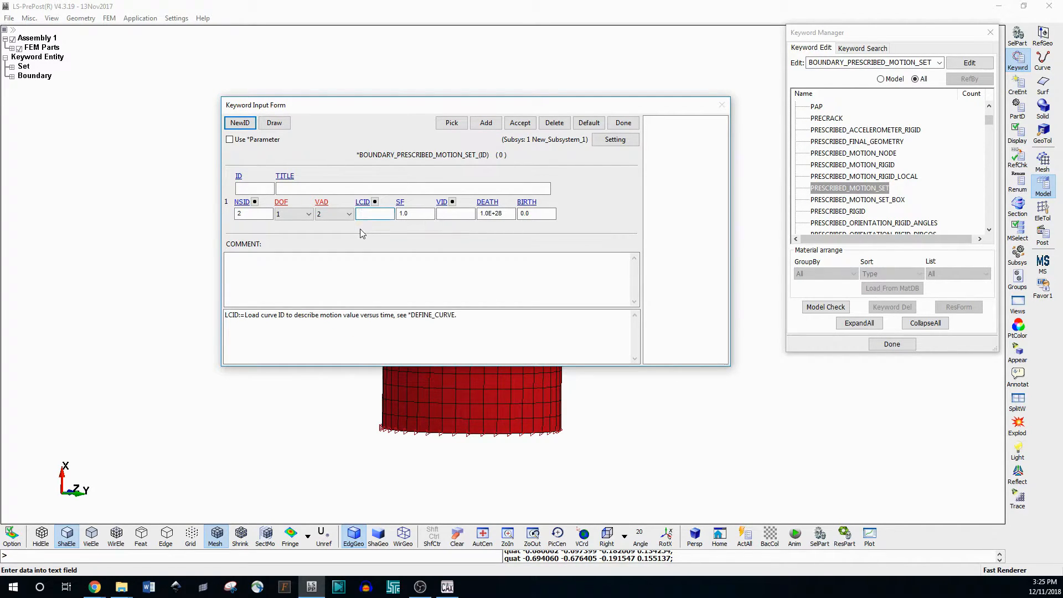
pyautogui.moveTo(325, 206)
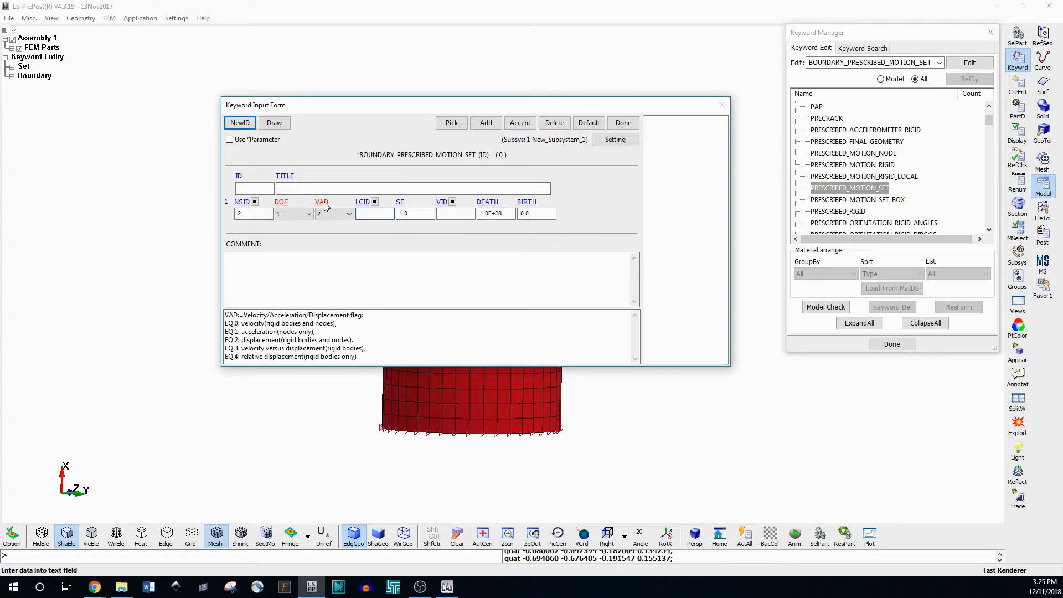
pyautogui.click(375, 202)
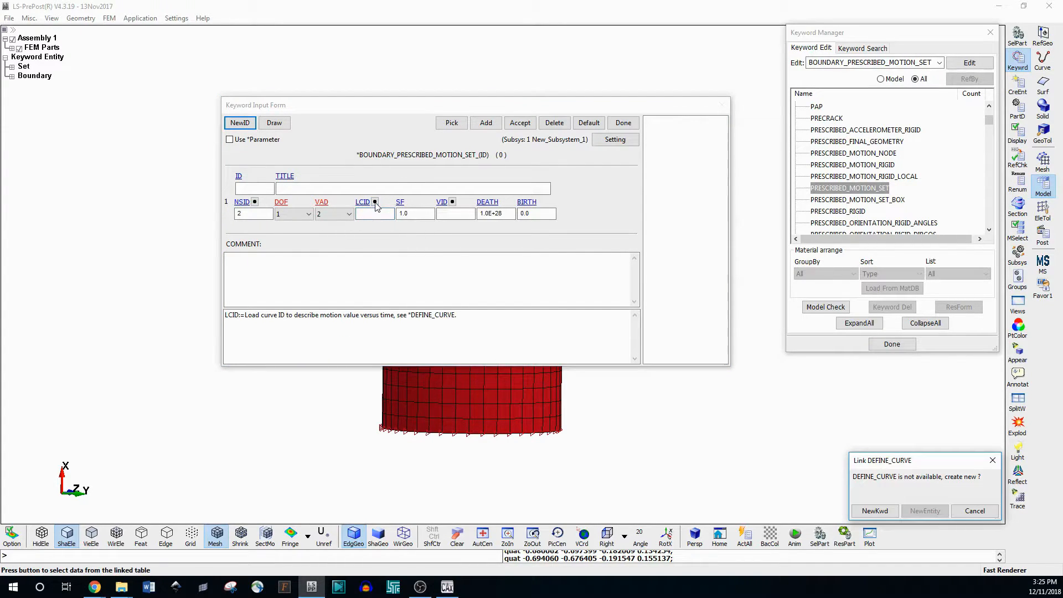
pyautogui.click(875, 510)
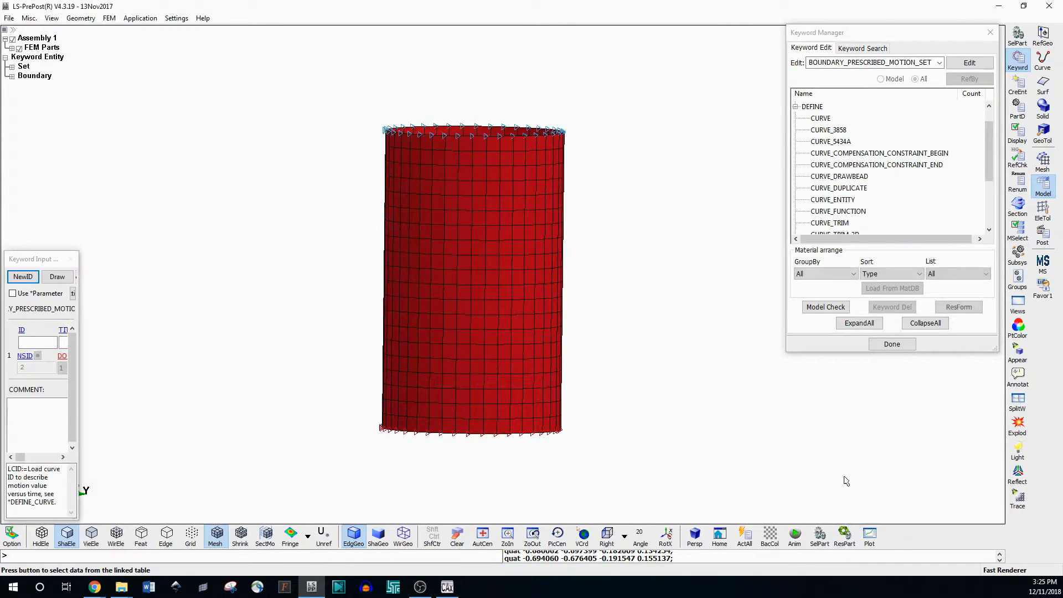
pyautogui.doubleClick(820, 119)
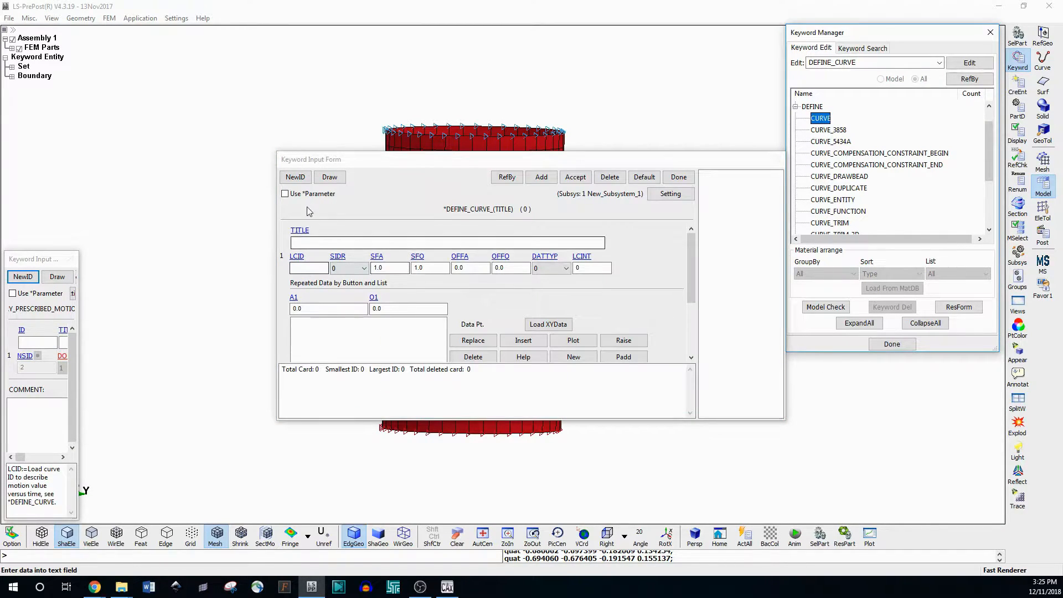
# Define load curve 1 with the data points (0, 0) and (50, 50), accept it and return to the prescribed motion card
pyautogui.click(330, 308)
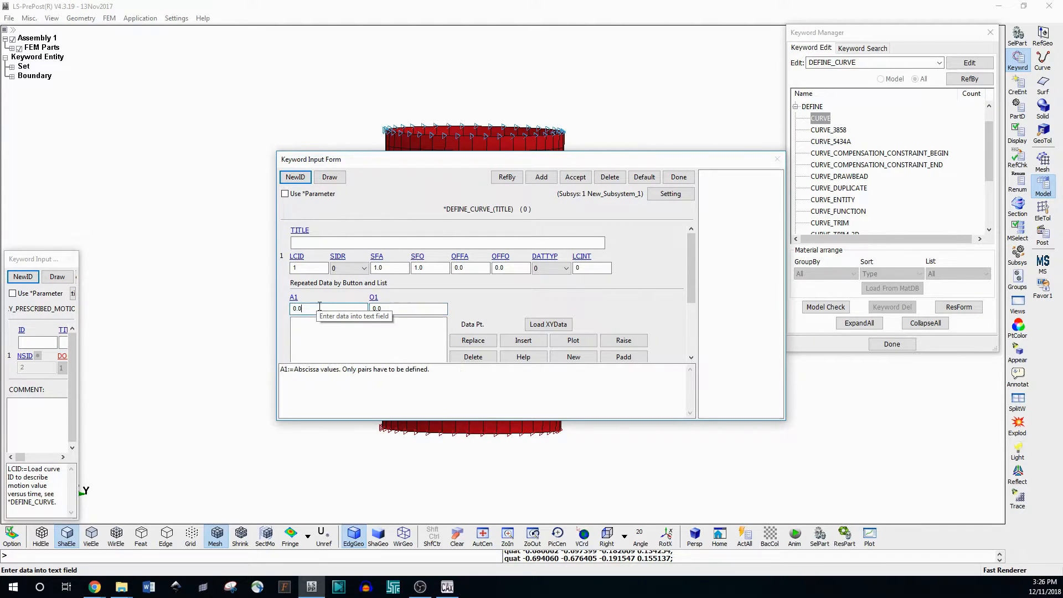
pyautogui.click(519, 341)
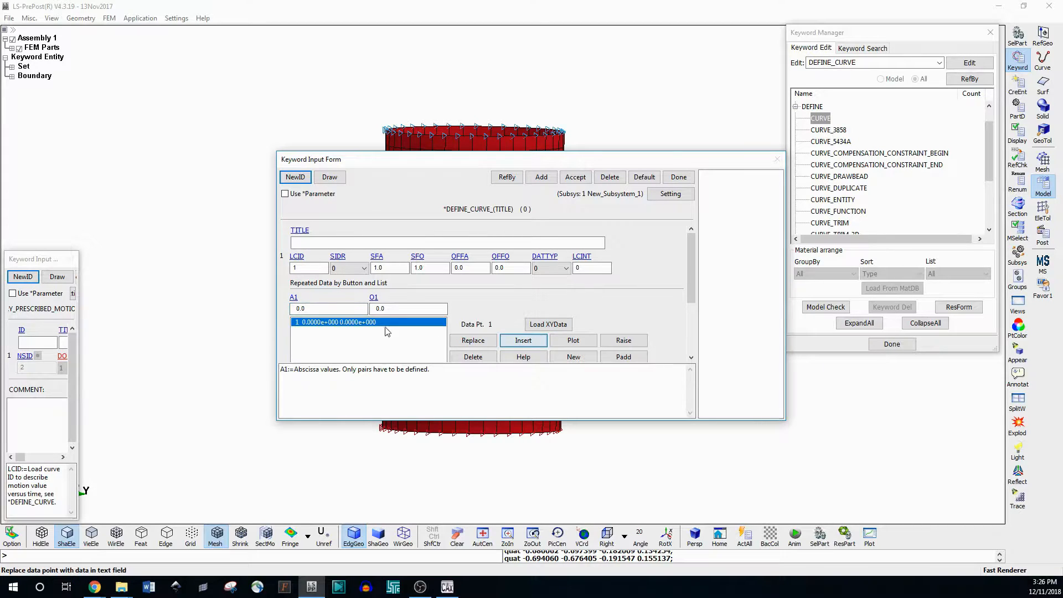
pyautogui.click(327, 308)
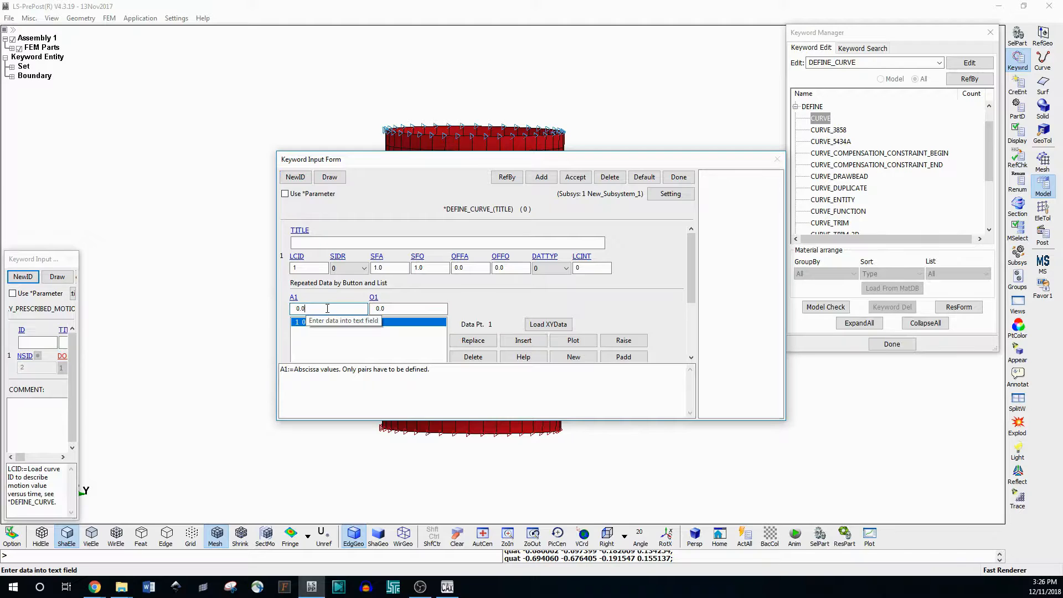
pyautogui.click(382, 308)
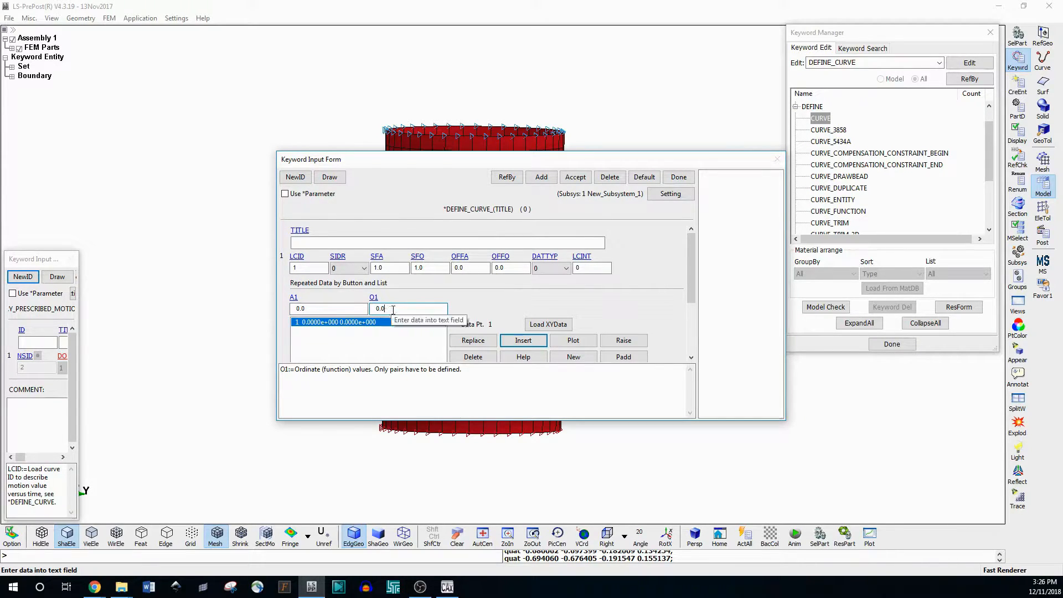
pyautogui.moveTo(78, 325); pyautogui.dragTo(238, 324)
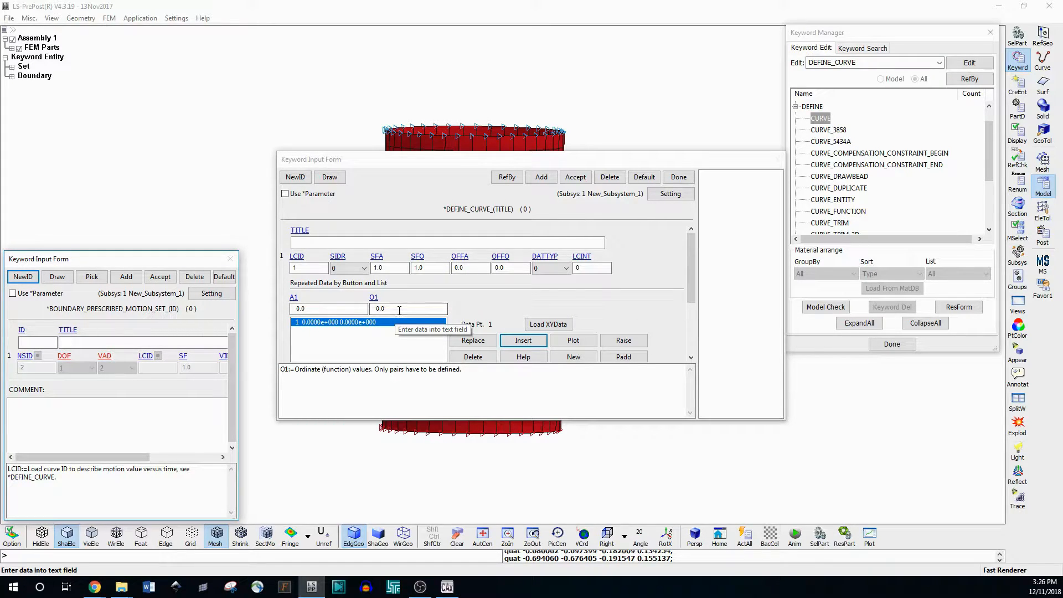
pyautogui.moveTo(239, 343); pyautogui.dragTo(219, 342)
pyautogui.click(349, 322)
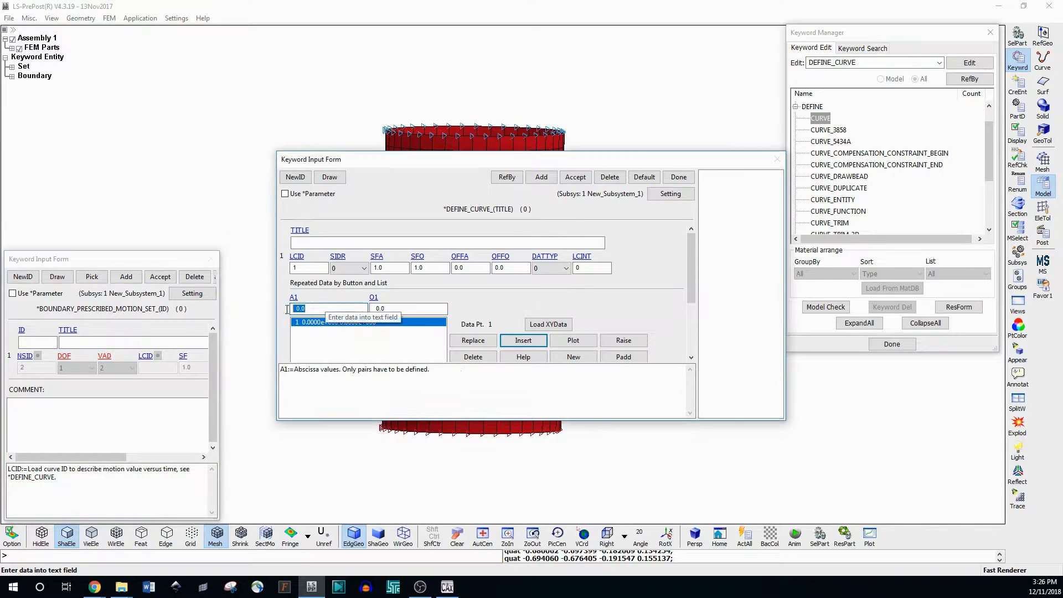
pyautogui.write('50')
pyautogui.press('Tab')
pyautogui.write('50')
pyautogui.click(523, 341)
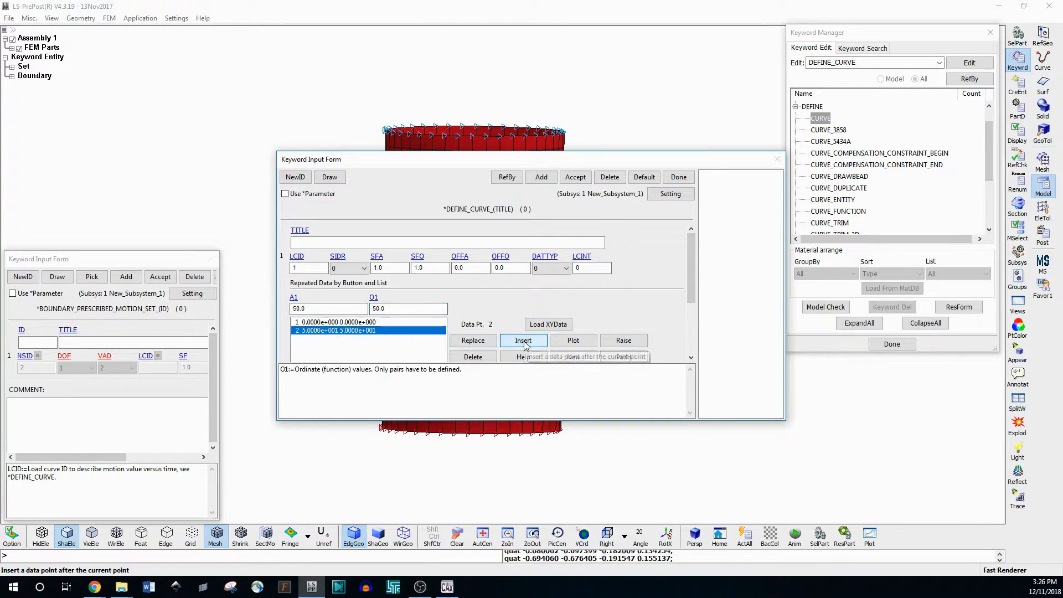
pyautogui.click(575, 177)
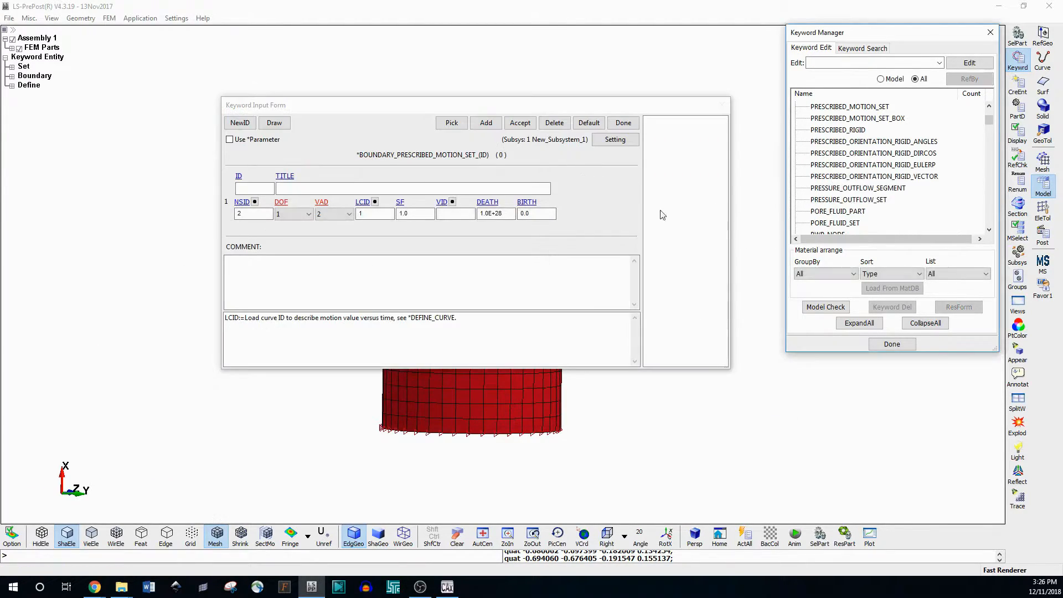
# Open the curve linked to the prescribed motion's LCID, plot it and check its starting point
pyautogui.click(363, 202)
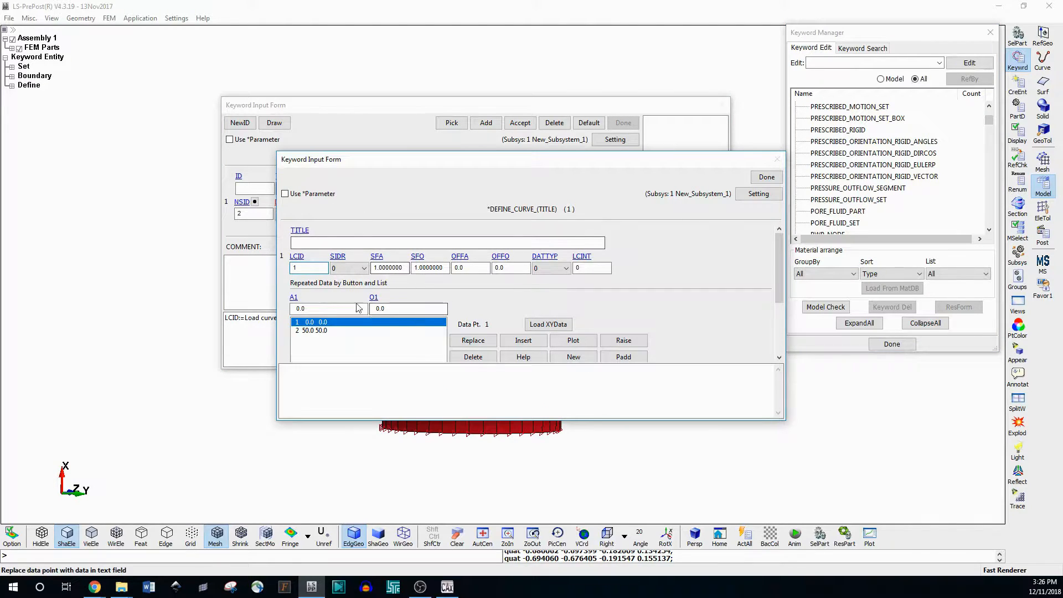
pyautogui.click(765, 178)
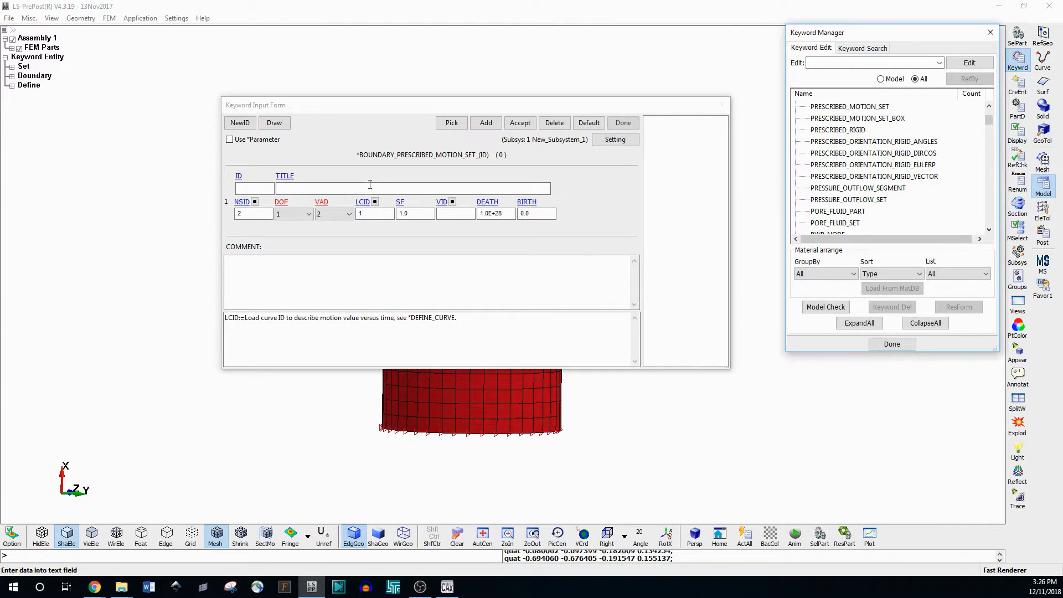
pyautogui.click(369, 213)
pyautogui.write('1')
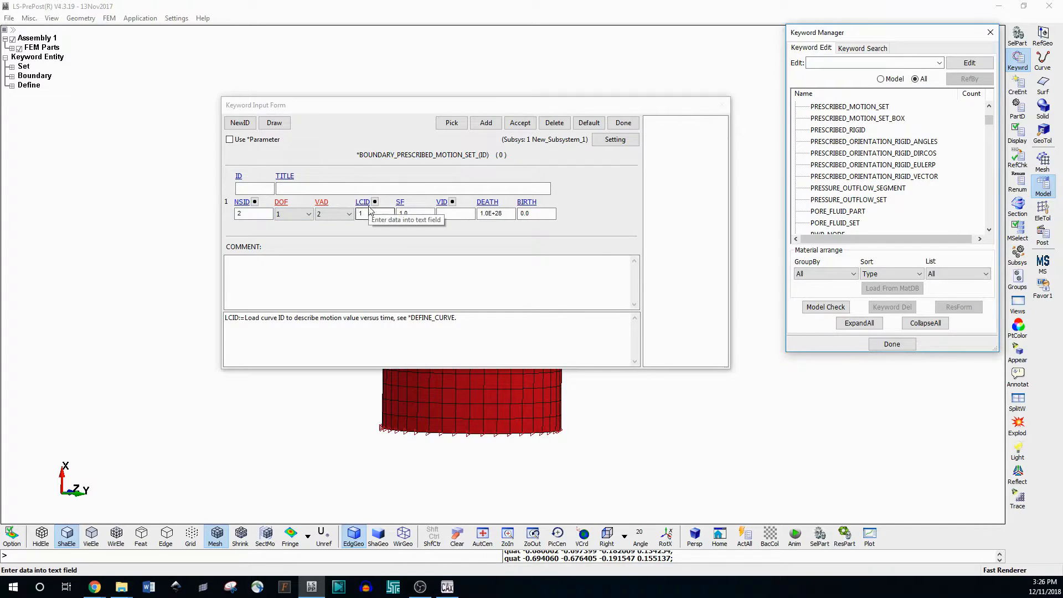
pyautogui.click(363, 202)
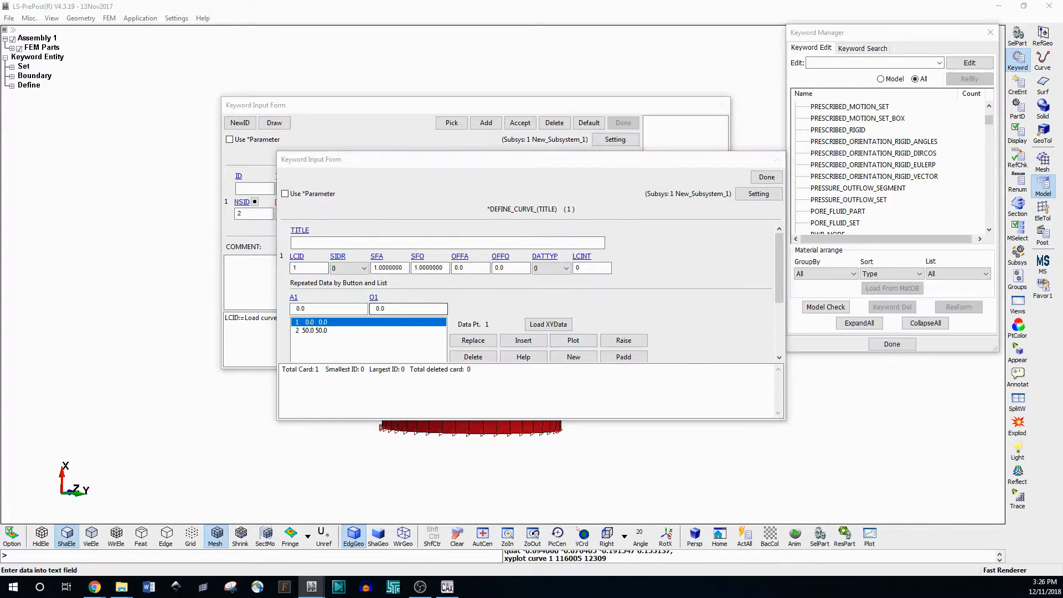
pyautogui.click(573, 340)
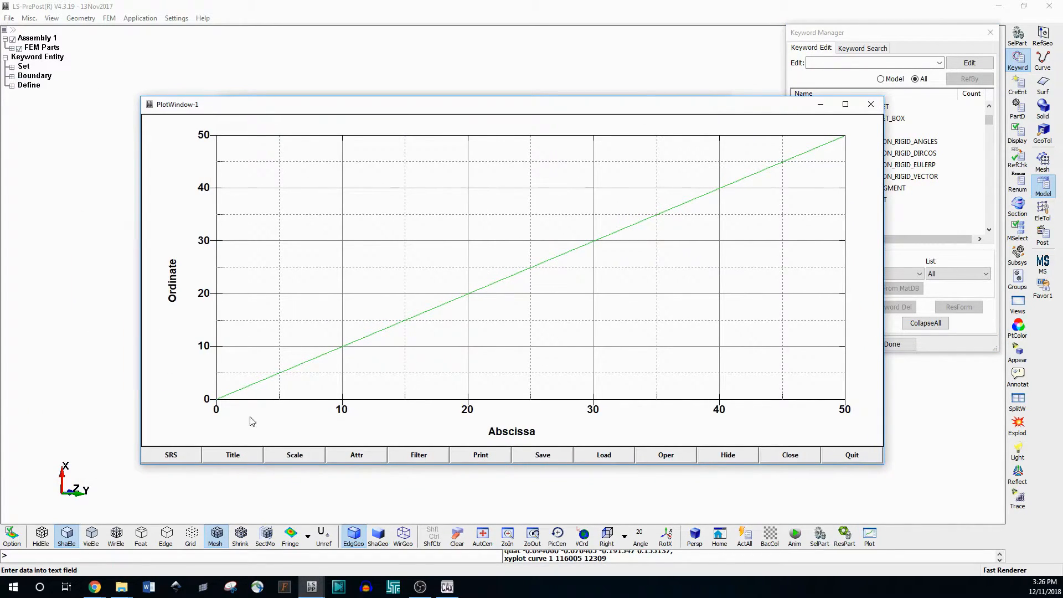
pyautogui.click(219, 402)
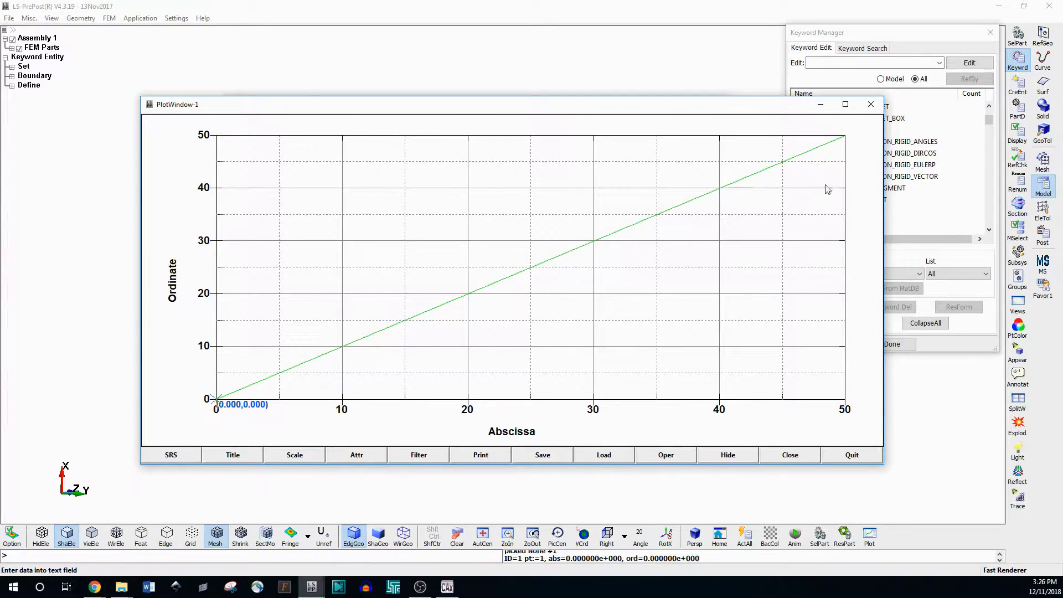
# Check the plotted load curve's end point, then accept the prescribed motion set card and close its form
pyautogui.click(847, 138)
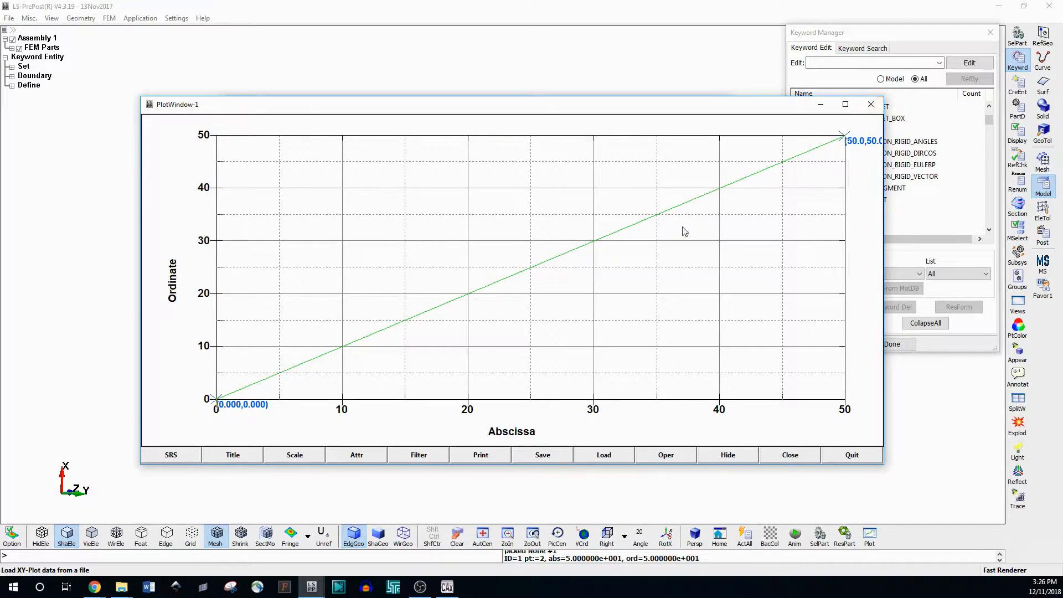
pyautogui.click(871, 104)
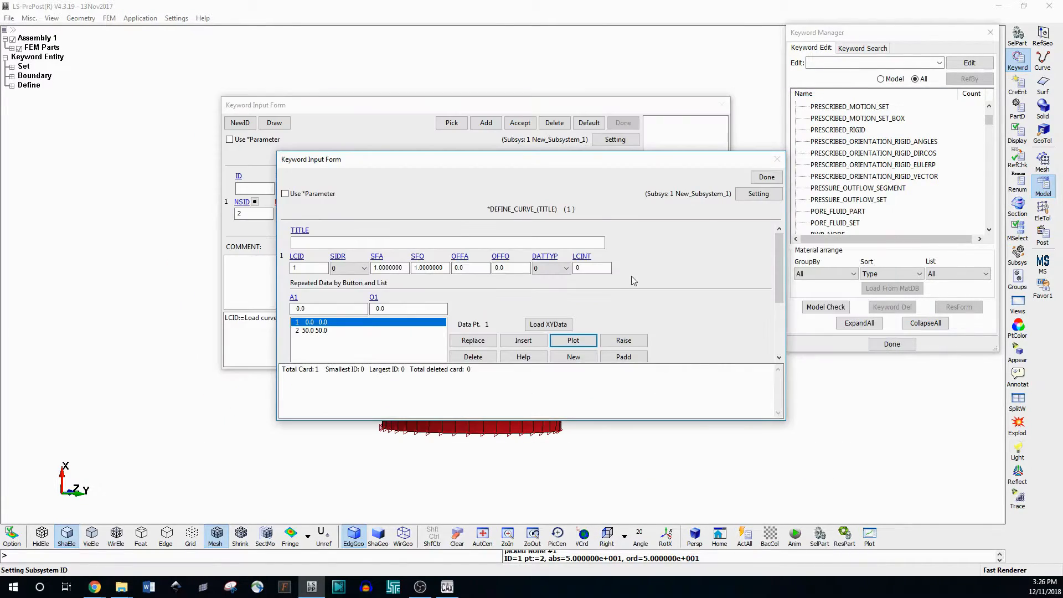
pyautogui.click(766, 177)
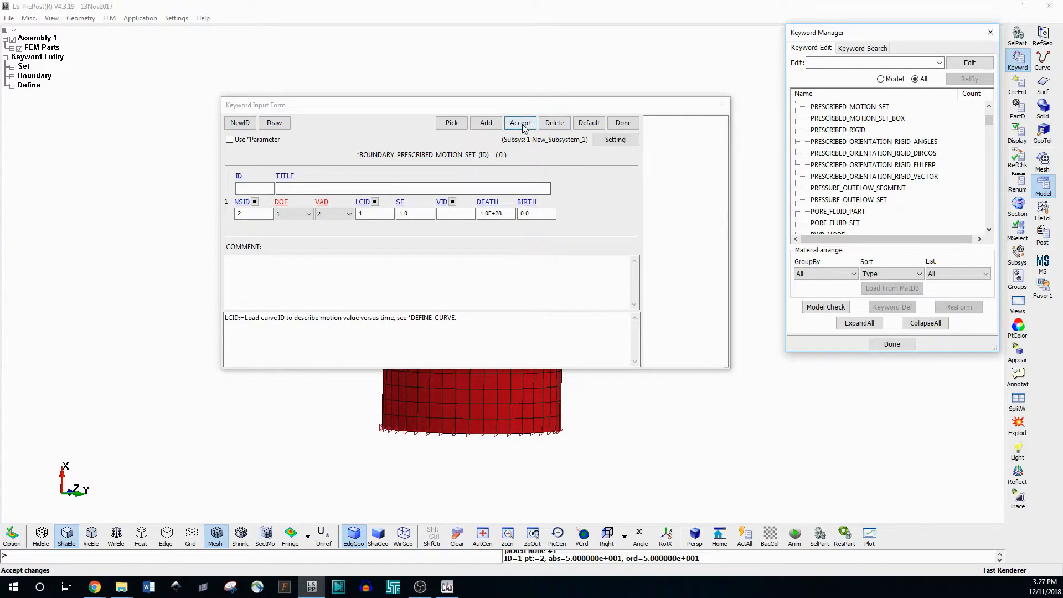
pyautogui.click(523, 123)
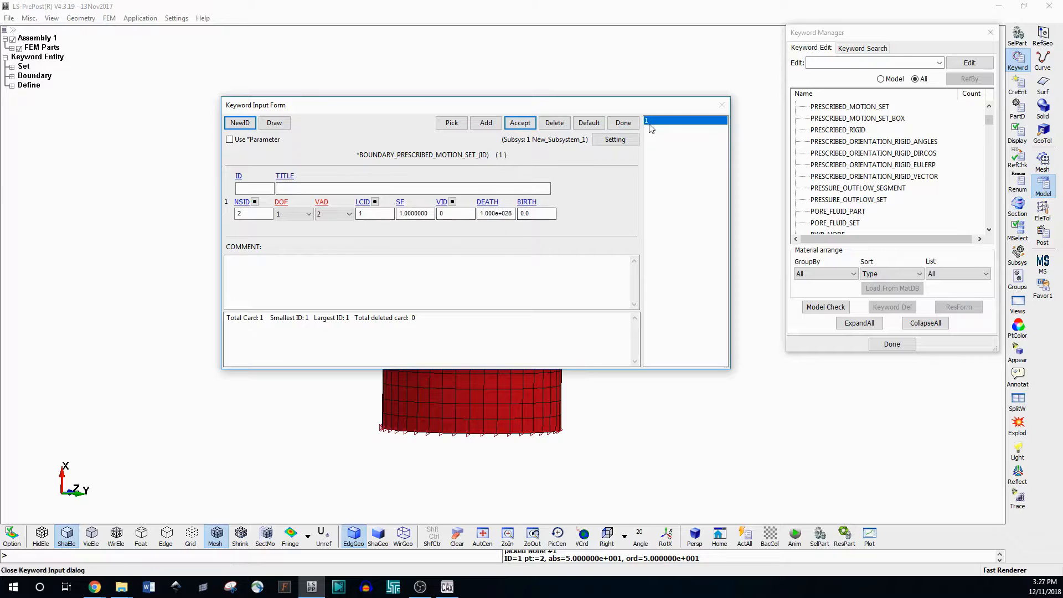
pyautogui.click(623, 123)
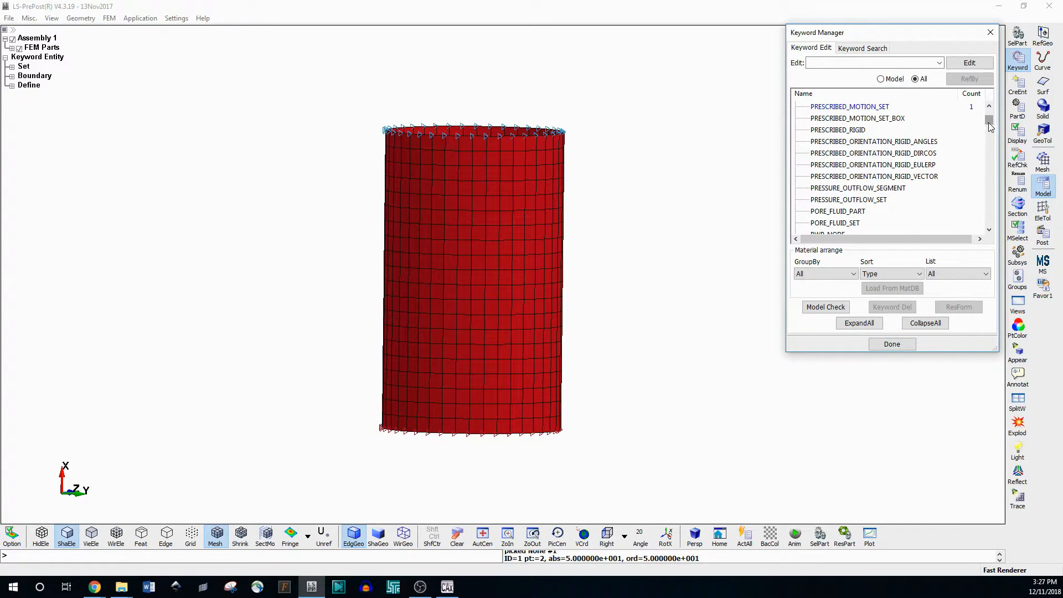
# Collapse the expanded BOUNDARY and DATABASE groups in the full keyword list
pyautogui.moveTo(988, 122); pyautogui.dragTo(989, 110)
pyautogui.click(799, 132)
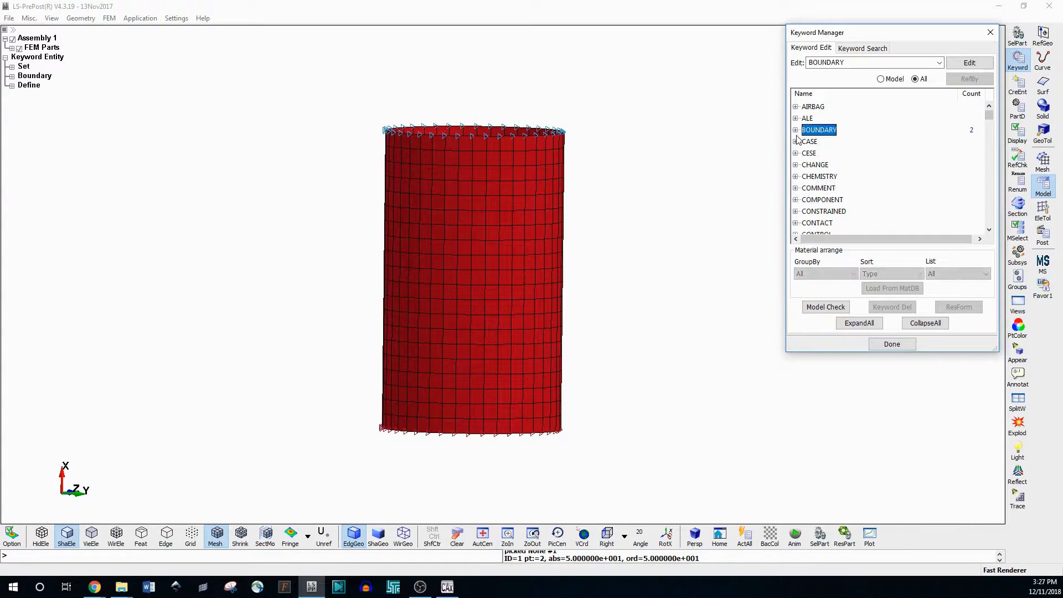
pyautogui.scroll(-5, 847, 194)
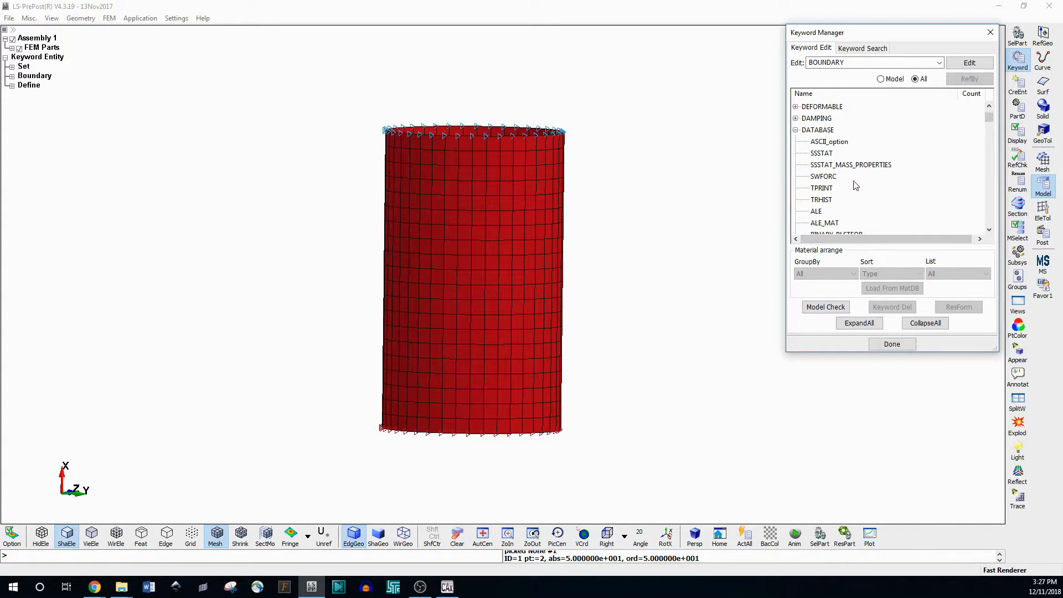
pyautogui.click(795, 130)
pyautogui.click(795, 143)
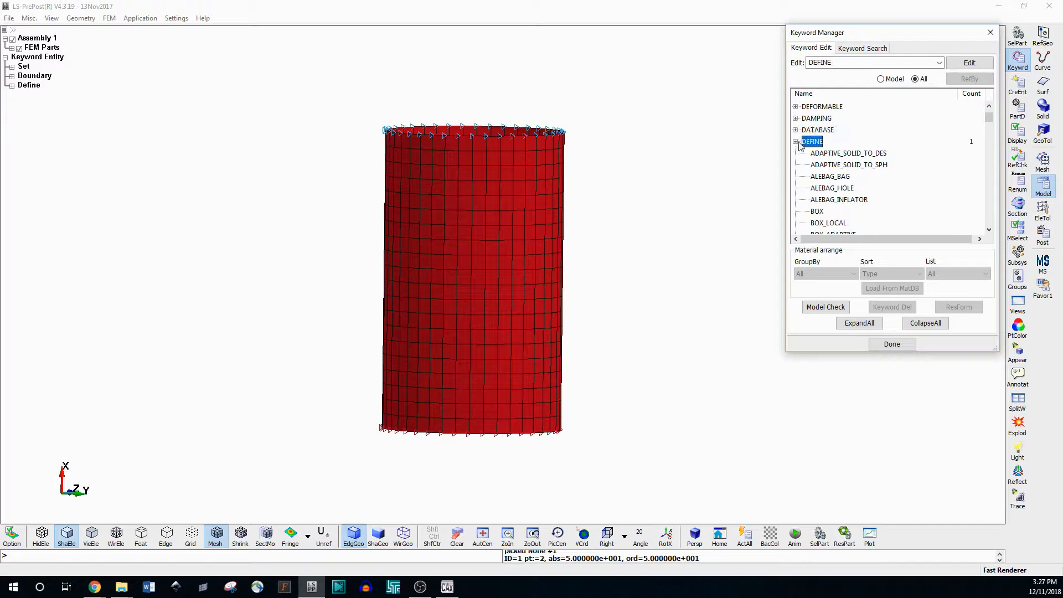
# Collapse the SECTION, PART, MAT and DEFINE groups in the model-only keyword list, and DEFINE in the full list
pyautogui.click(881, 80)
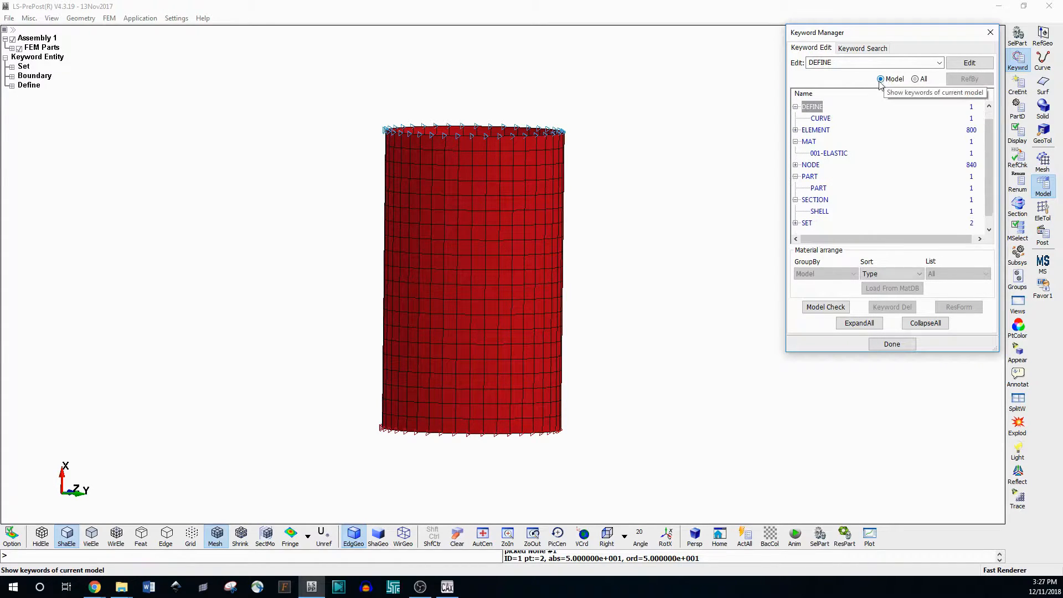
pyautogui.click(797, 200)
pyautogui.click(795, 176)
pyautogui.click(796, 199)
pyautogui.click(795, 152)
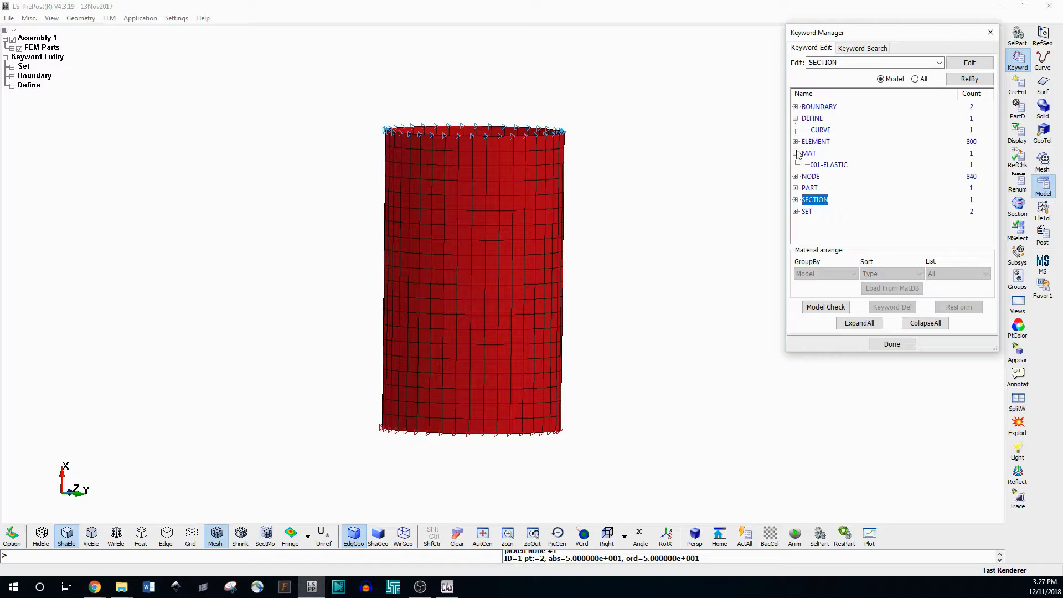
pyautogui.click(795, 119)
pyautogui.click(917, 80)
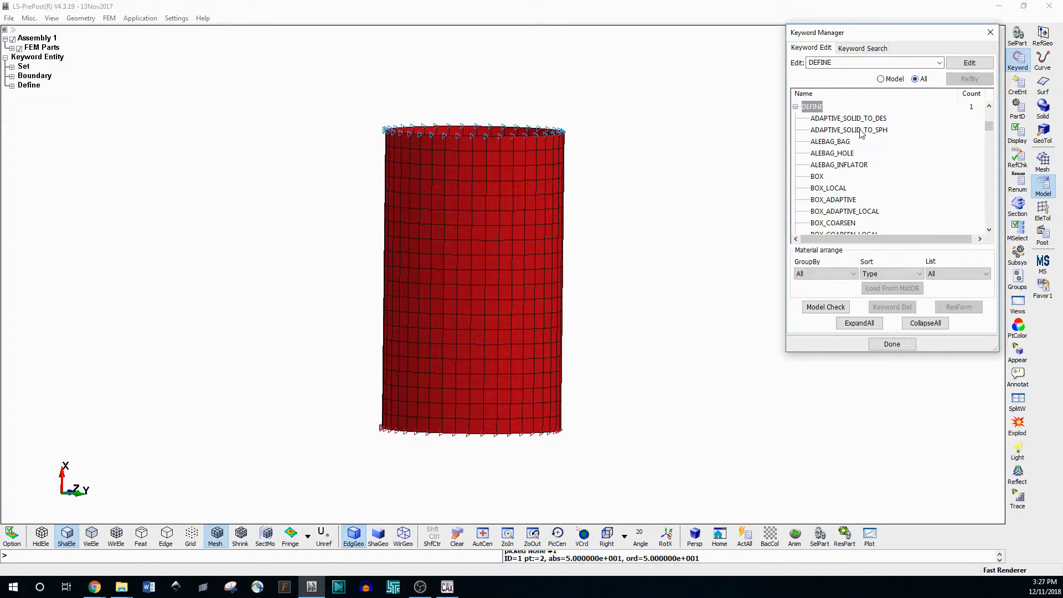
pyautogui.click(795, 107)
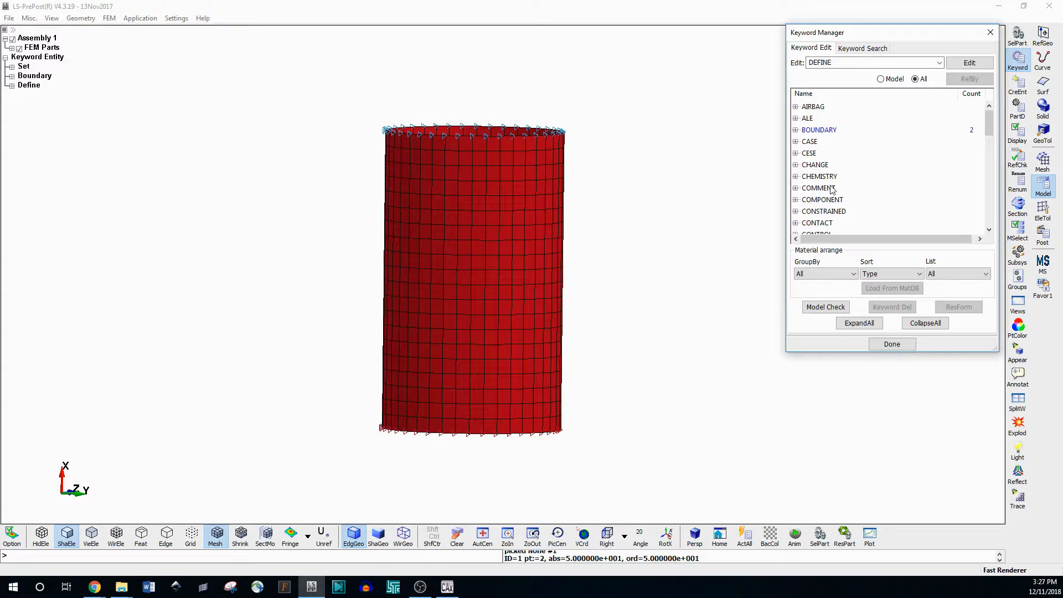
# Expand the CONTROL keyword group and open the input form of CONTROL_TERMINATION
pyautogui.scroll(-2, 852, 187)
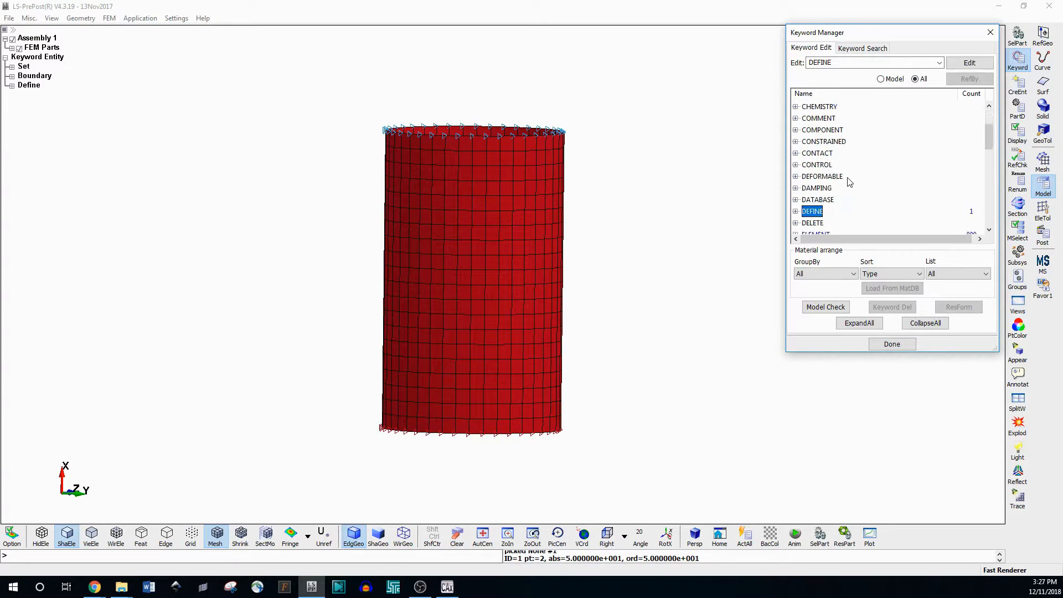
pyautogui.click(796, 165)
pyautogui.scroll(-2, 849, 177)
pyautogui.scroll(-10, 847, 163)
pyautogui.scroll(-20, 847, 163)
pyautogui.scroll(-4, 846, 172)
pyautogui.scroll(2, 846, 171)
pyautogui.doubleClick(832, 130)
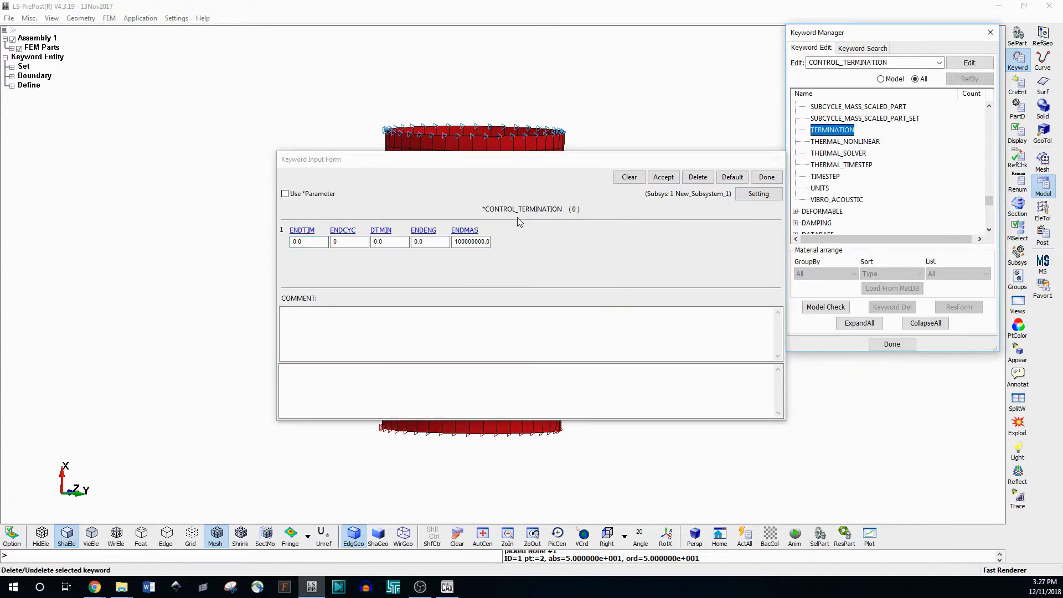
# Set the termination time ENDTIM to 50, accept the card and close the form
pyautogui.click(323, 240)
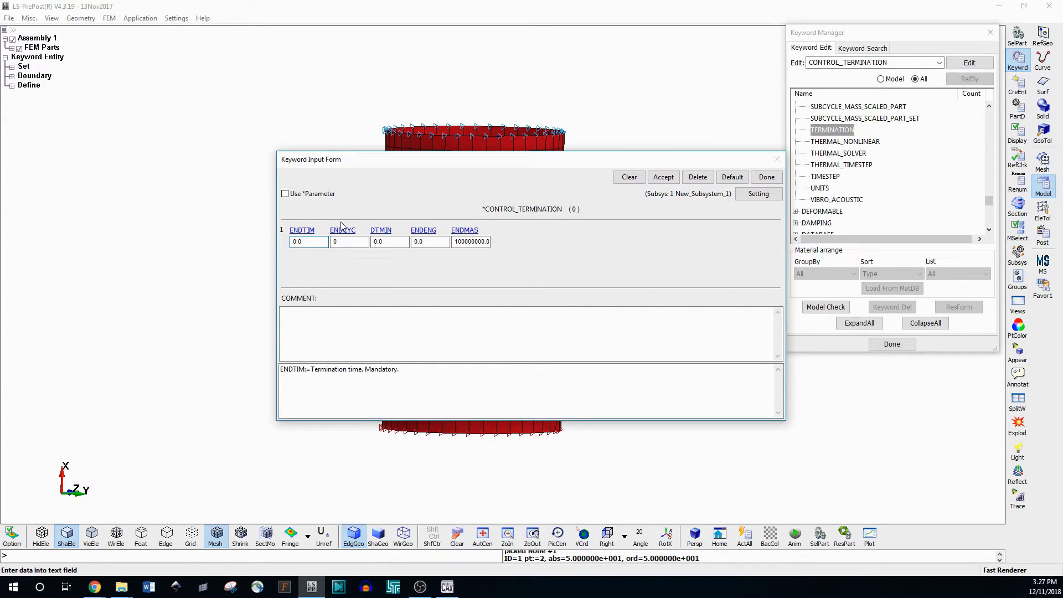
pyautogui.moveTo(312, 245); pyautogui.dragTo(274, 247)
pyautogui.write('50')
pyautogui.click(663, 178)
pyautogui.click(773, 176)
# Reopen the CONTROL_TERMINATION card to verify its stored ENDTIM, then close it
pyautogui.click(849, 154)
pyautogui.doubleClick(830, 130)
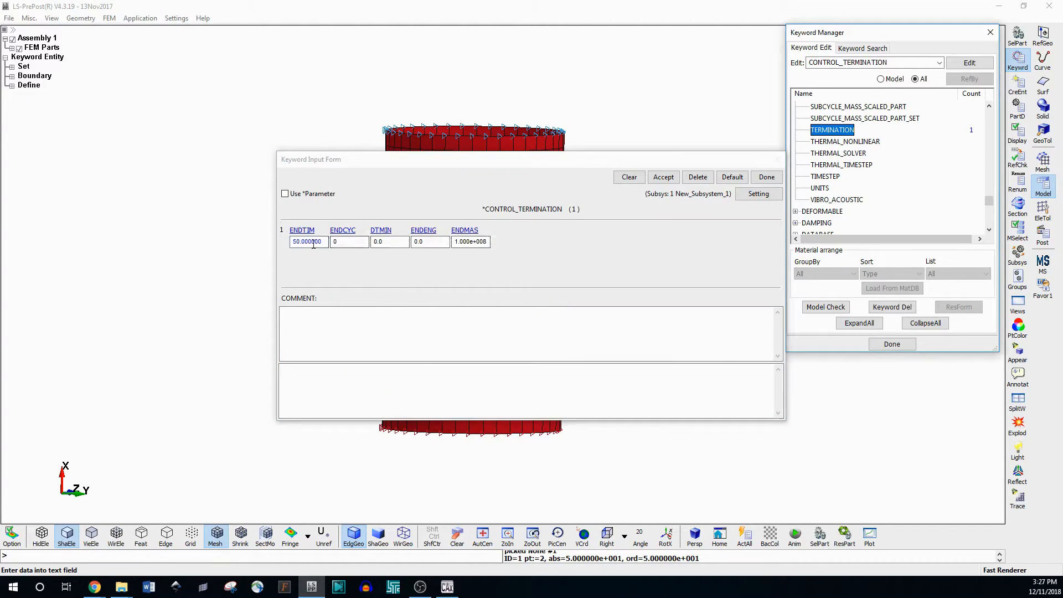
pyautogui.click(766, 177)
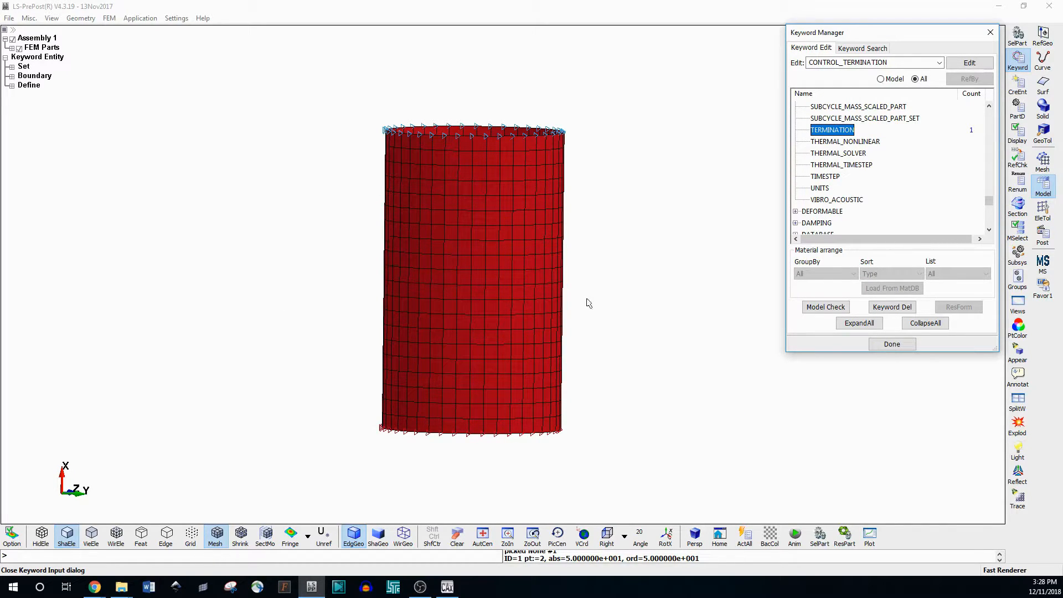
pyautogui.click(836, 153)
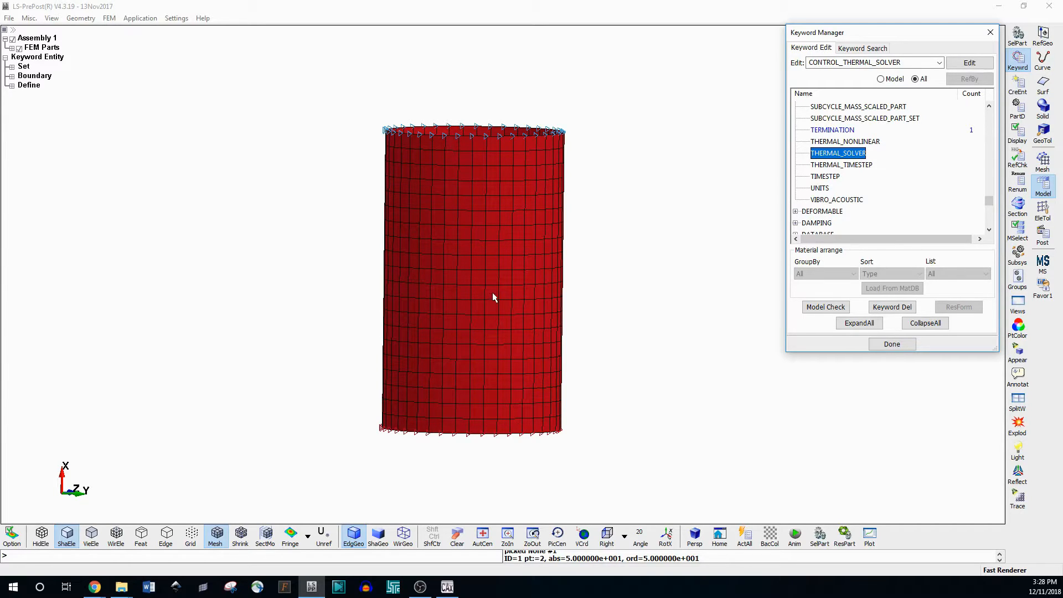
pyautogui.click(835, 174)
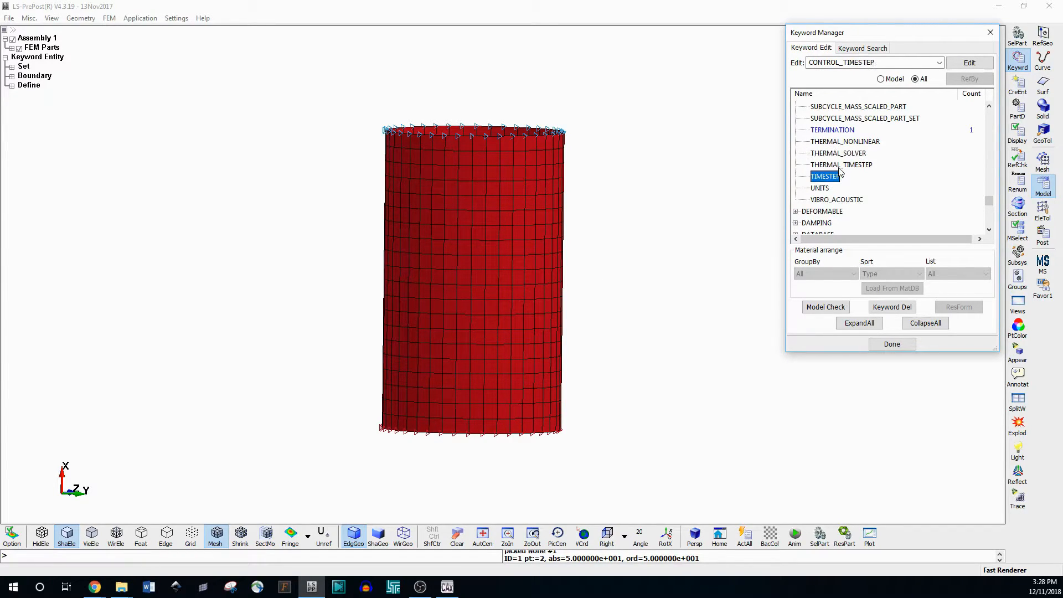
pyautogui.scroll(-4, 827, 185)
pyautogui.scroll(4, 827, 188)
# Expand the DATABASE keyword group and open the input form of its ASCII_option keyword
pyautogui.scroll(-2, 830, 192)
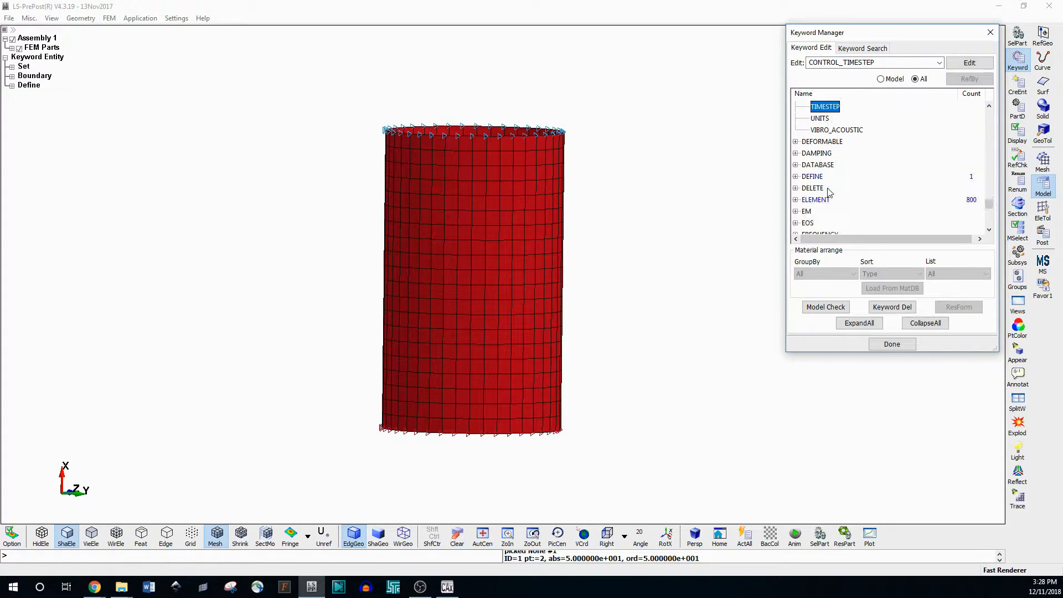
pyautogui.click(797, 165)
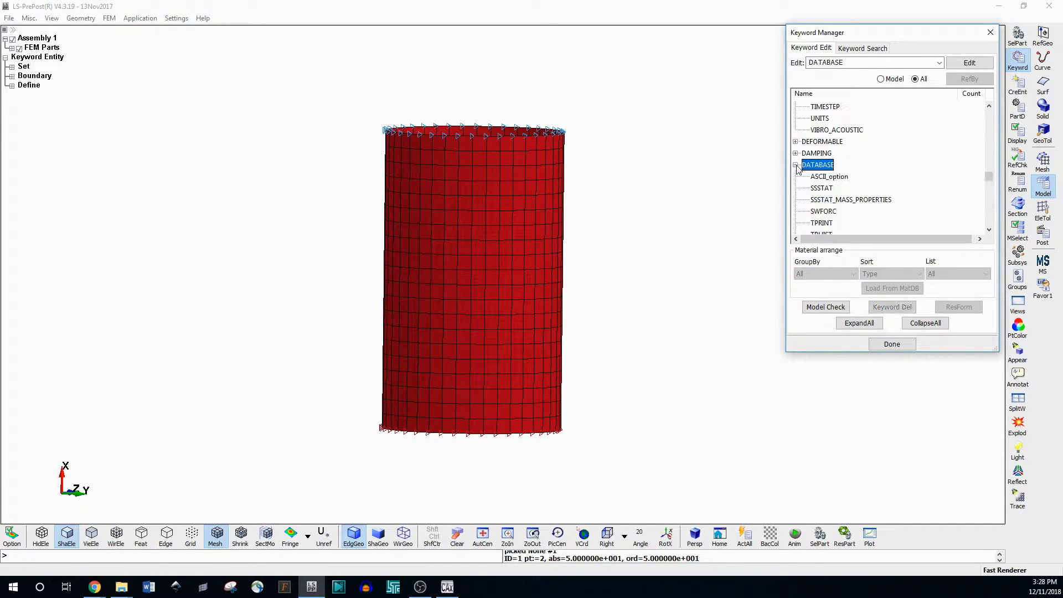
pyautogui.scroll(-5, 840, 176)
pyautogui.click(823, 142)
pyautogui.scroll(2, 830, 144)
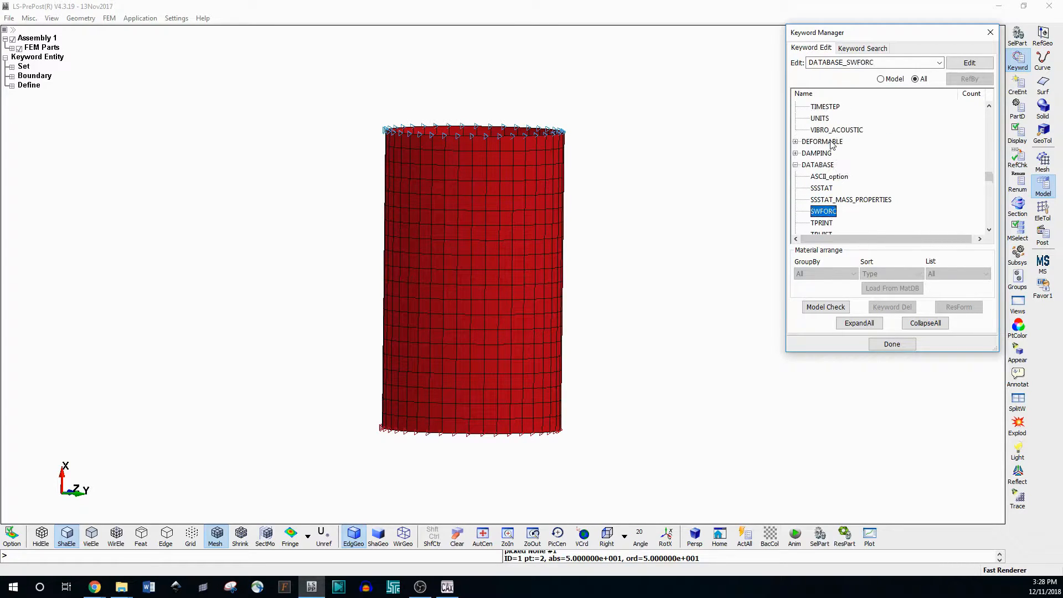
pyautogui.click(828, 177)
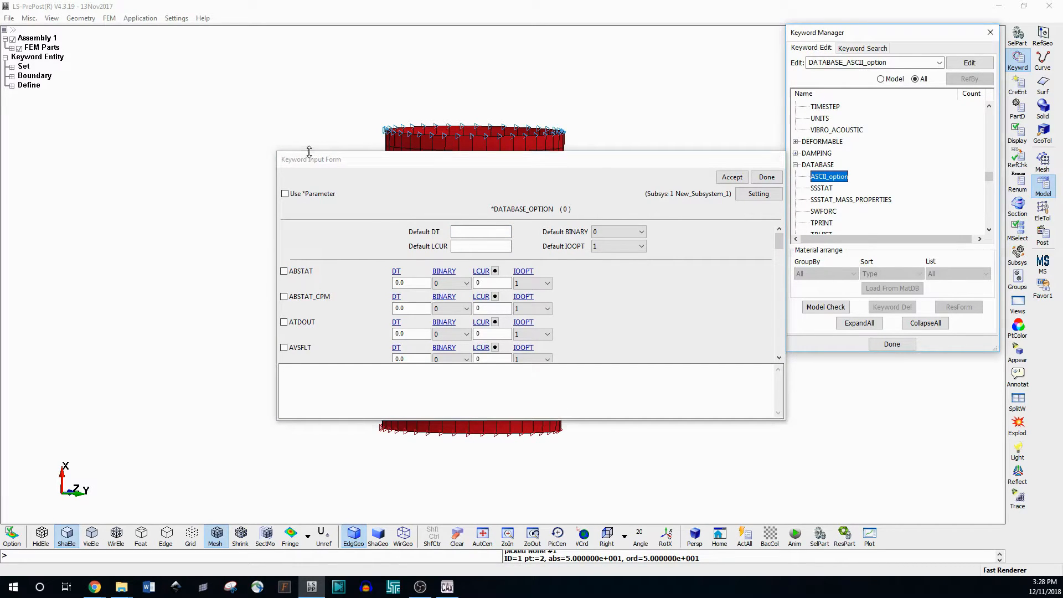
# Make the ASCII_option form taller and arrange it and the cylinder model side by side
pyautogui.moveTo(309, 152); pyautogui.dragTo(309, 78)
pyautogui.moveTo(472, 89); pyautogui.dragTo(226, 89)
pyautogui.keyDown('shift'); pyautogui.moveTo(600, 320); pyautogui.dragTo(768, 306, button='middle'); pyautogui.keyUp('shift')
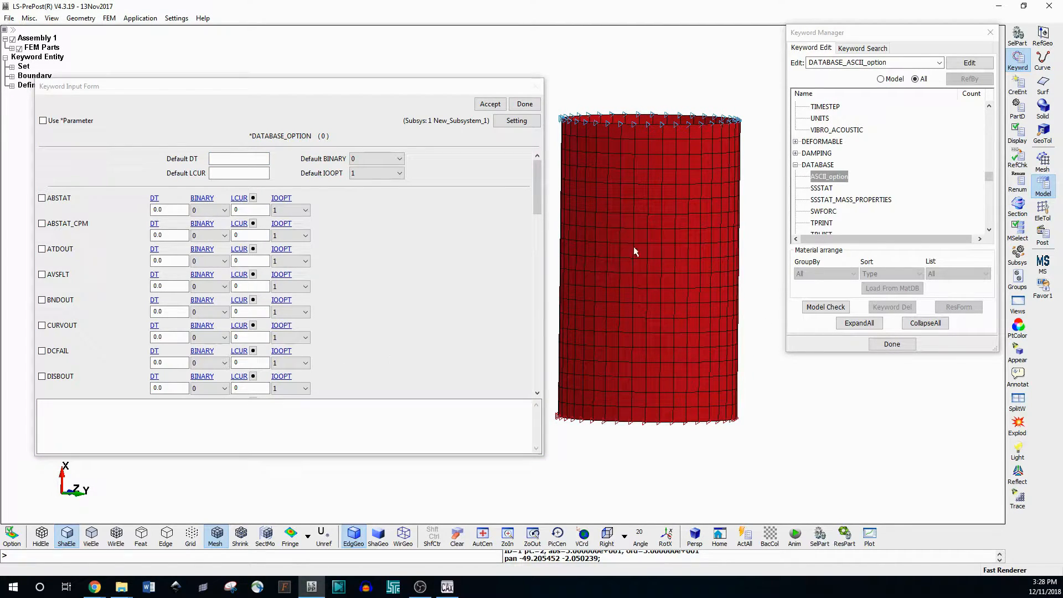
pyautogui.click(442, 293)
# Enable the NODOUT nodal displacement, velocity and acceleration output in the ASCII database options, leaving ABSTAT disabled
pyautogui.click(57, 198)
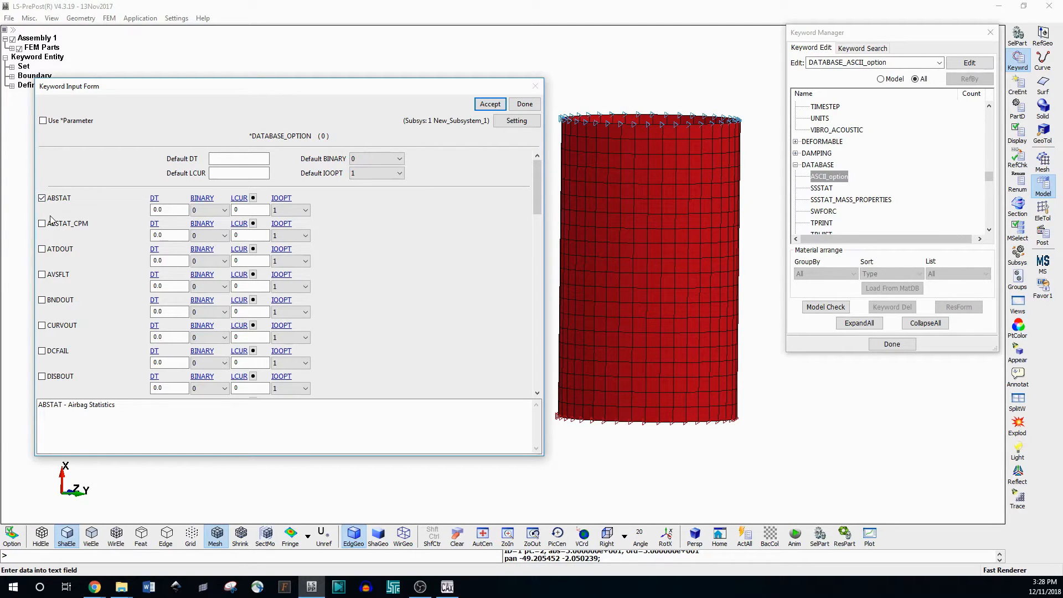
pyautogui.click(43, 199)
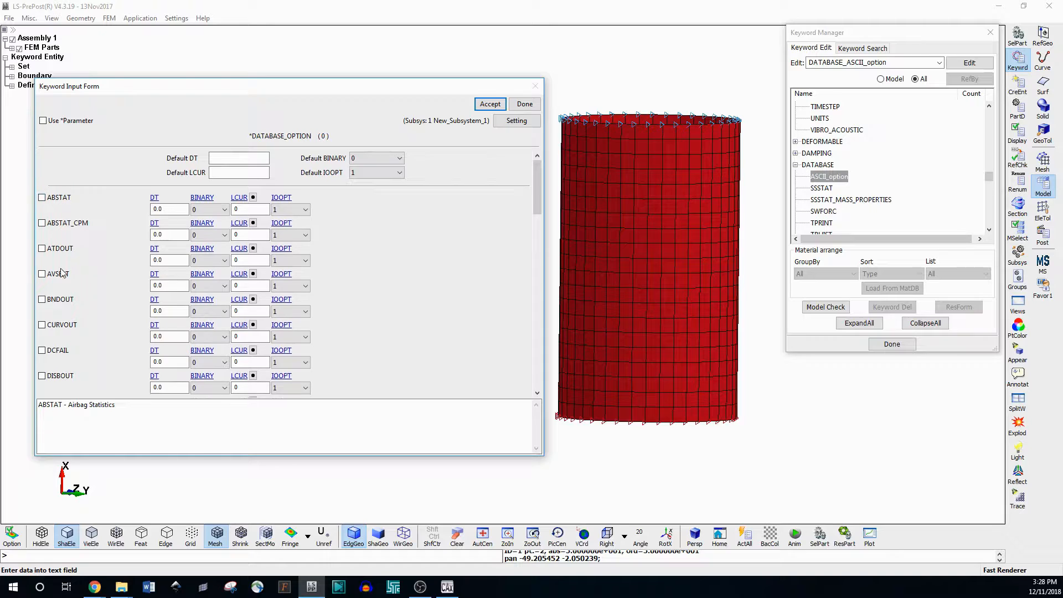
pyautogui.scroll(-2, 540, 191)
pyautogui.moveTo(540, 191); pyautogui.dragTo(526, 280)
pyautogui.click(50, 300)
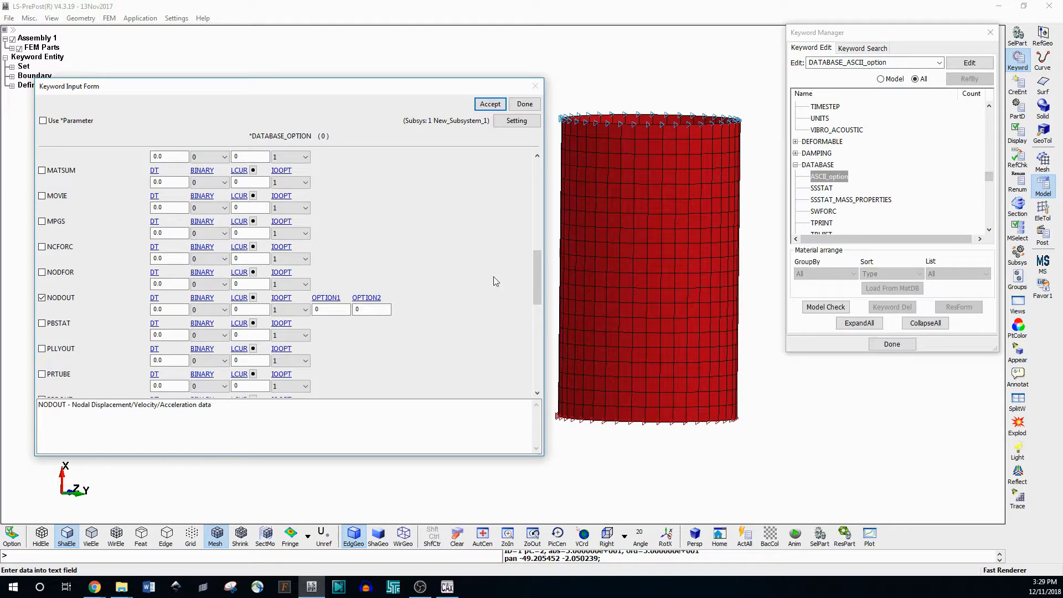
# Enable the SPCFORC reaction force output in the ASCII database options
pyautogui.moveTo(536, 278); pyautogui.dragTo(529, 288)
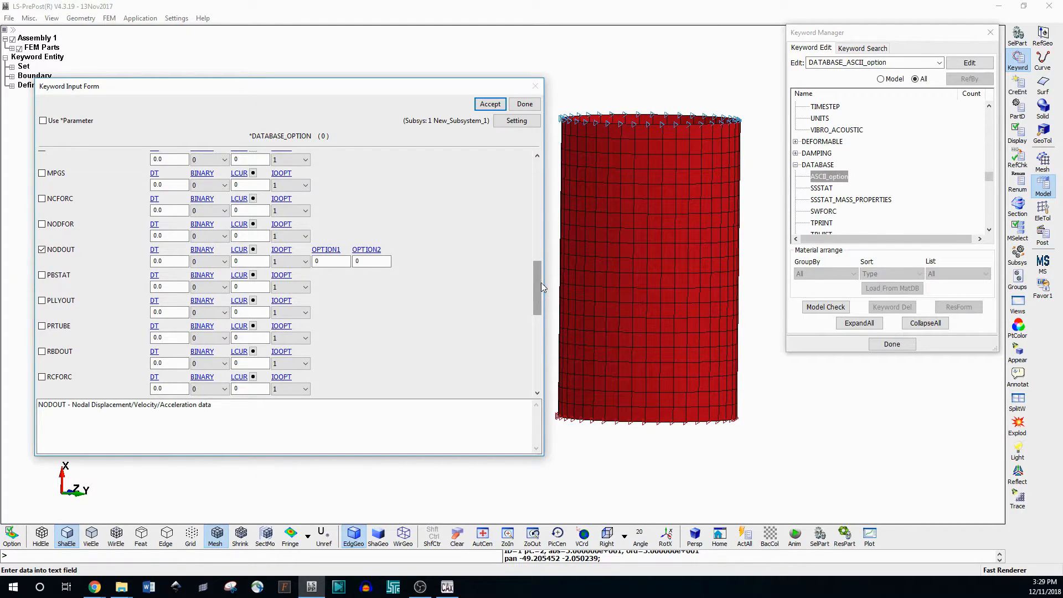
pyautogui.moveTo(540, 280); pyautogui.dragTo(533, 303)
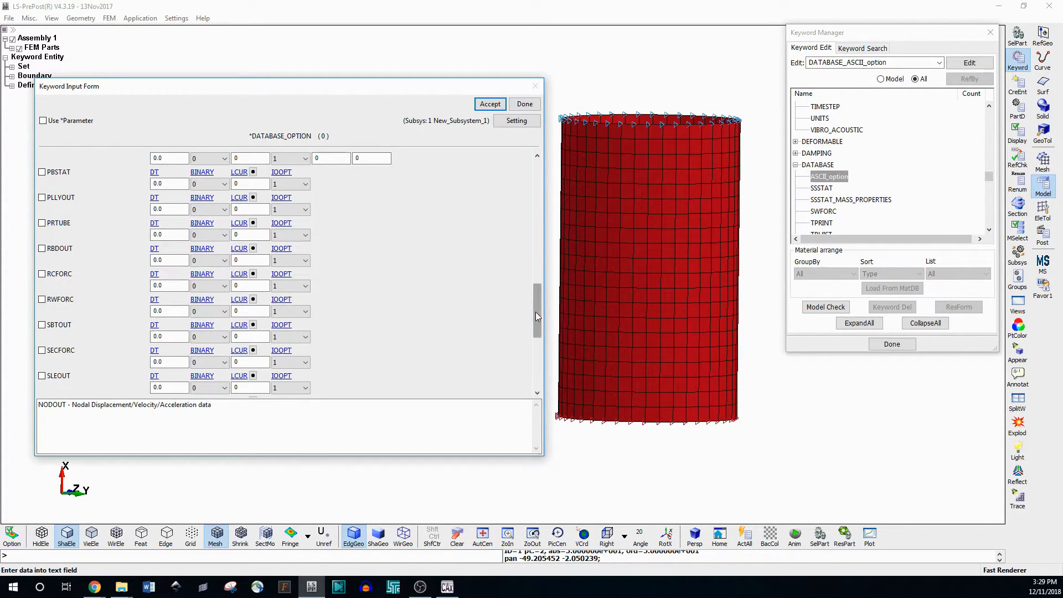
pyautogui.moveTo(536, 315); pyautogui.dragTo(533, 330)
pyautogui.click(41, 321)
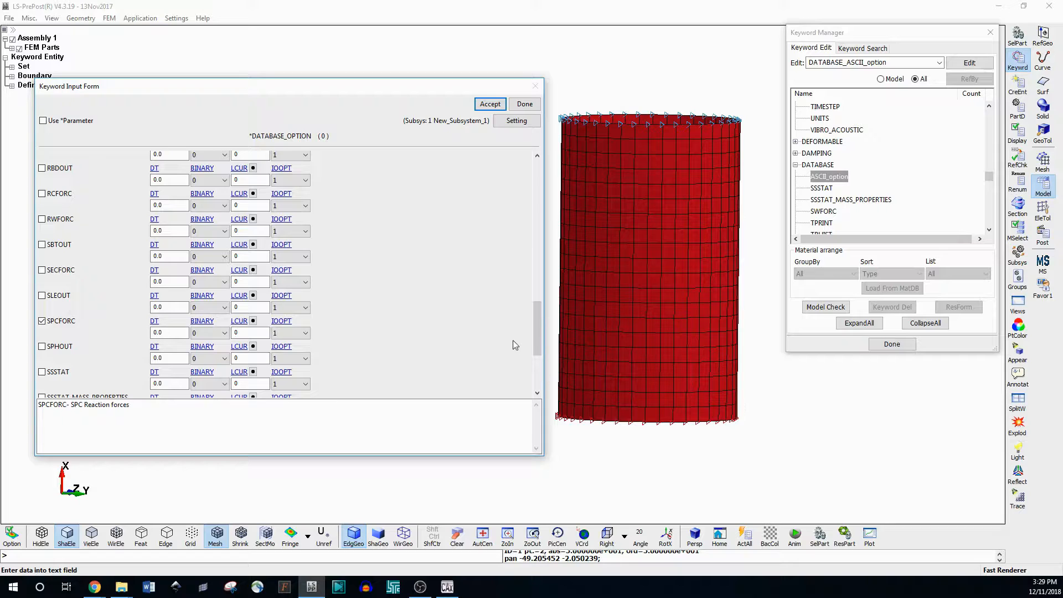
# Enable the BNDOUT boundary condition forces and energy output and set its DT to 0.5
pyautogui.moveTo(537, 334); pyautogui.dragTo(542, 196)
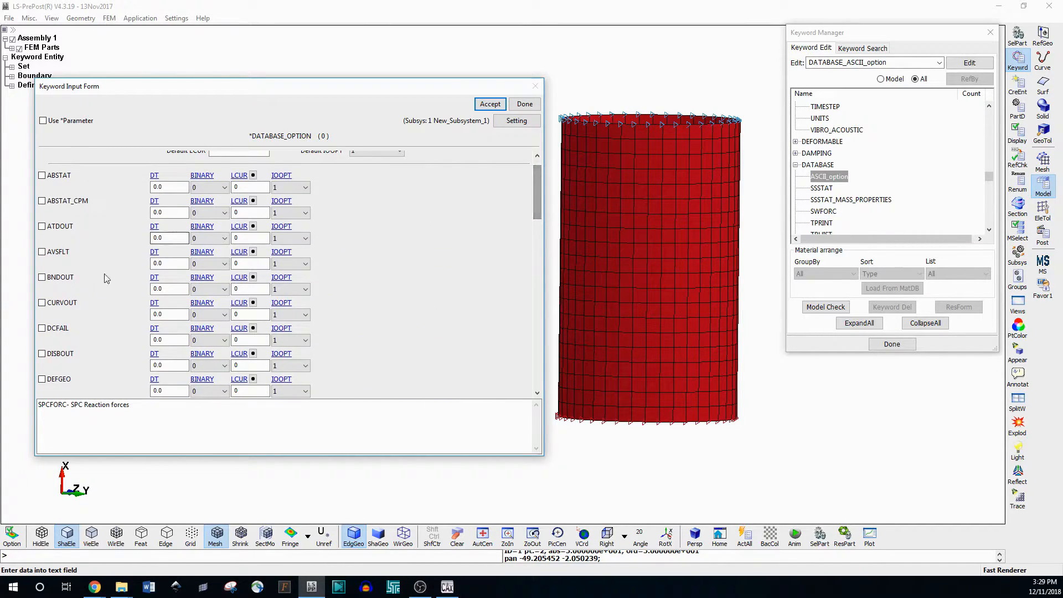
pyautogui.click(42, 276)
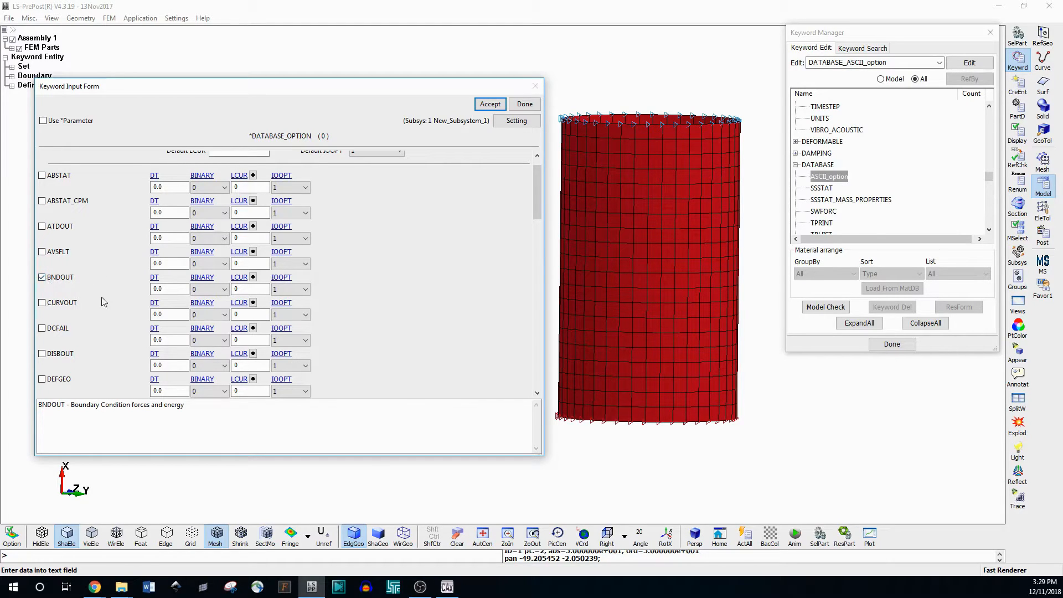
pyautogui.click(176, 289)
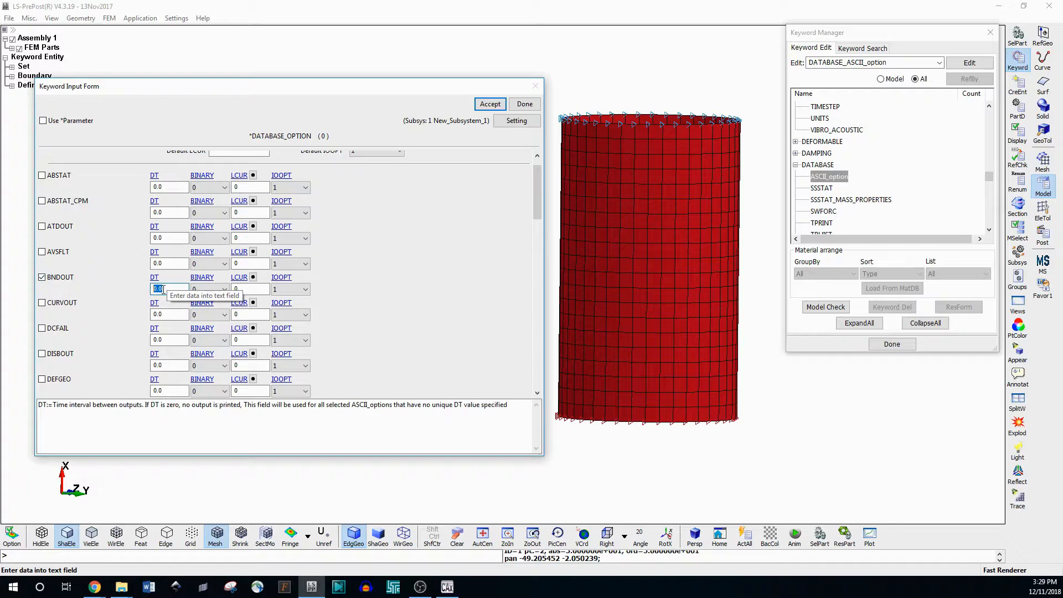
pyautogui.doubleClick(165, 288)
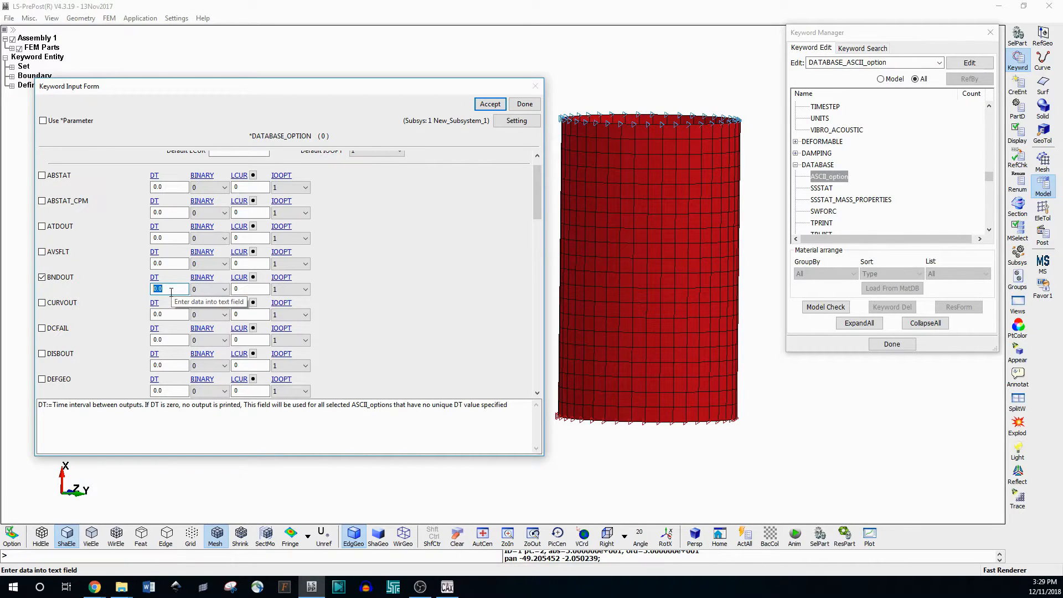
pyautogui.write('0.5')
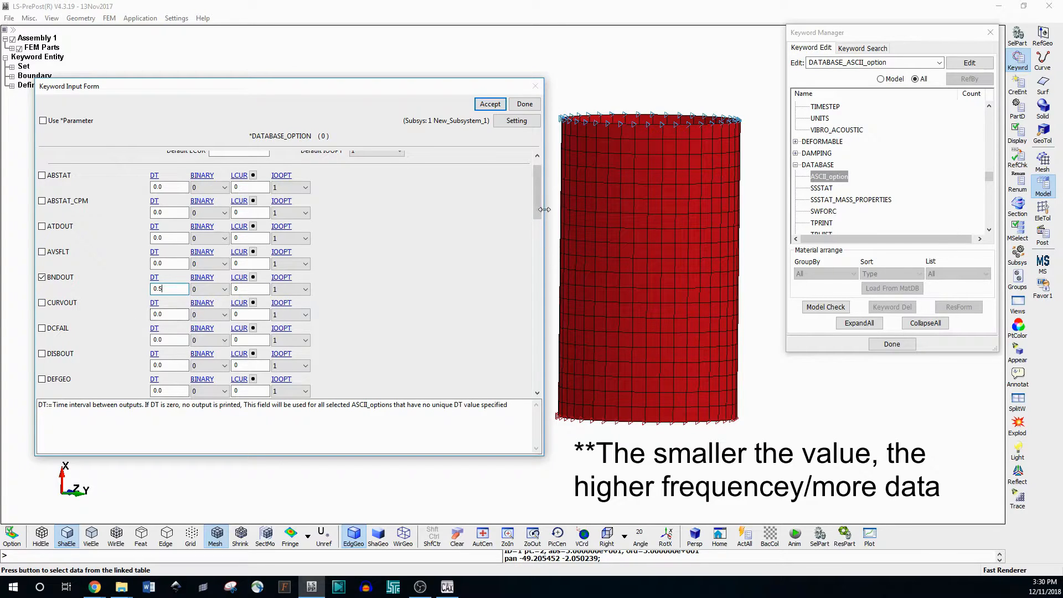
# Set the DT of the NODOUT nodal output to 0.5 in the ASCII database options
pyautogui.scroll(1, 540, 207)
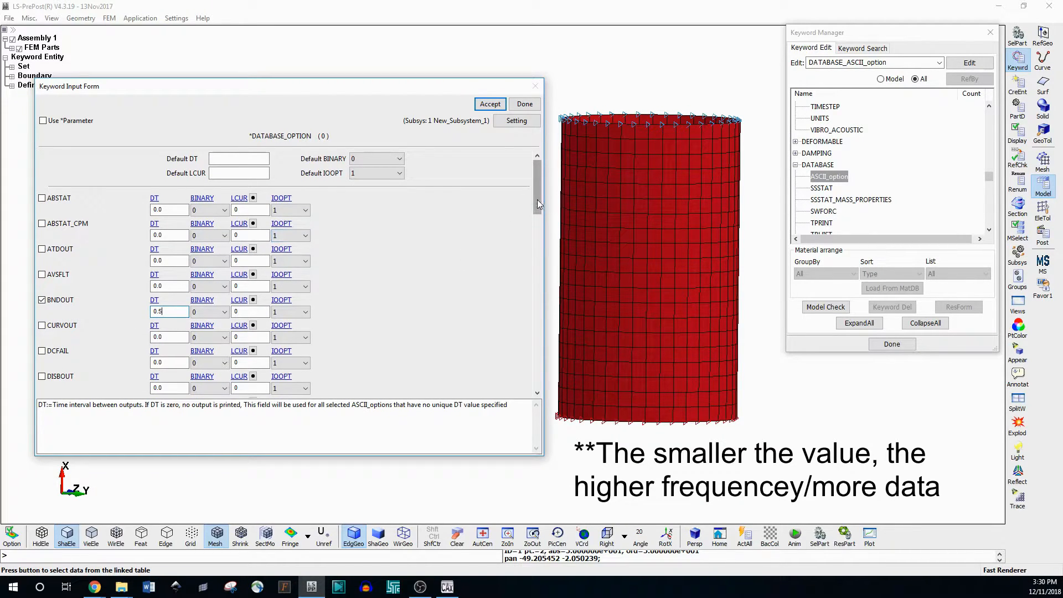
pyautogui.scroll(-3, 538, 205)
pyautogui.click(42, 233)
pyautogui.moveTo(536, 202); pyautogui.dragTo(535, 280)
pyautogui.doubleClick(166, 301)
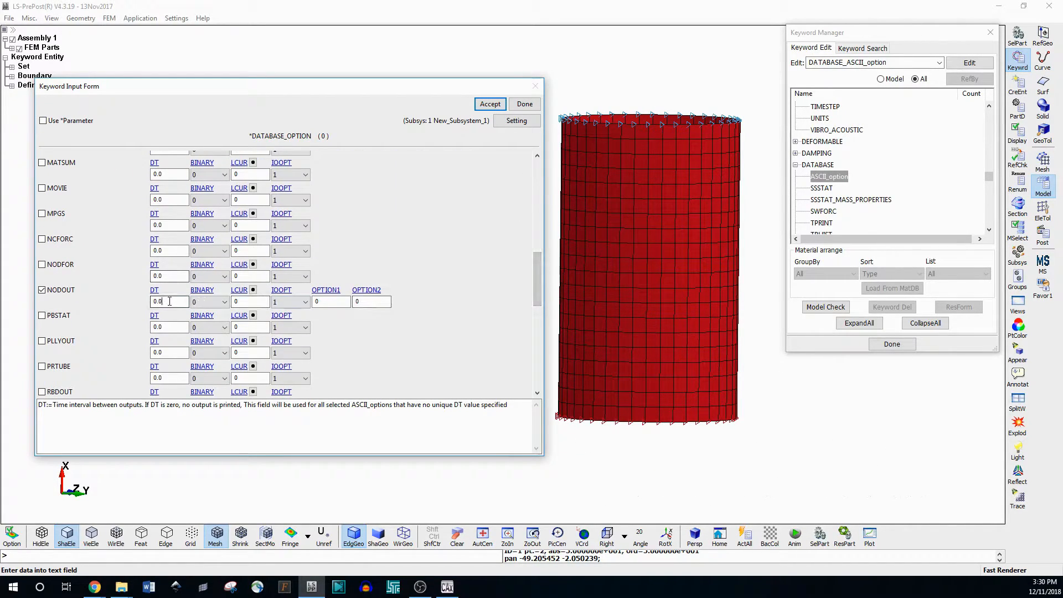
pyautogui.write('0.5')
# Set the DT of the SPCFORC output to 0.5, then accept and close the ASCII database options
pyautogui.moveTo(540, 269); pyautogui.dragTo(530, 342)
pyautogui.doubleClick(166, 248)
pyautogui.write('0')
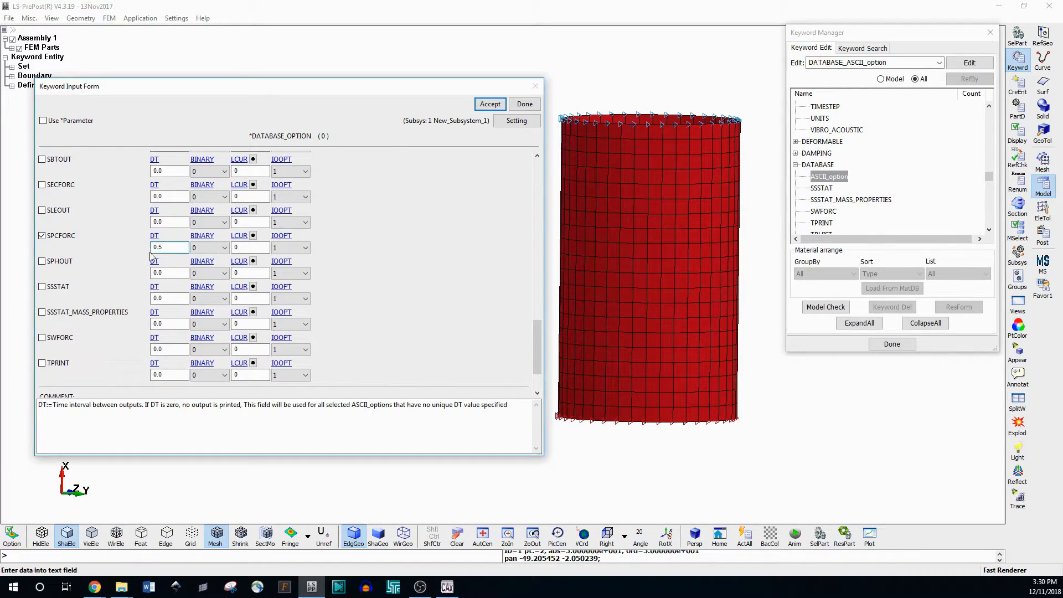
pyautogui.click(490, 104)
pyautogui.click(521, 106)
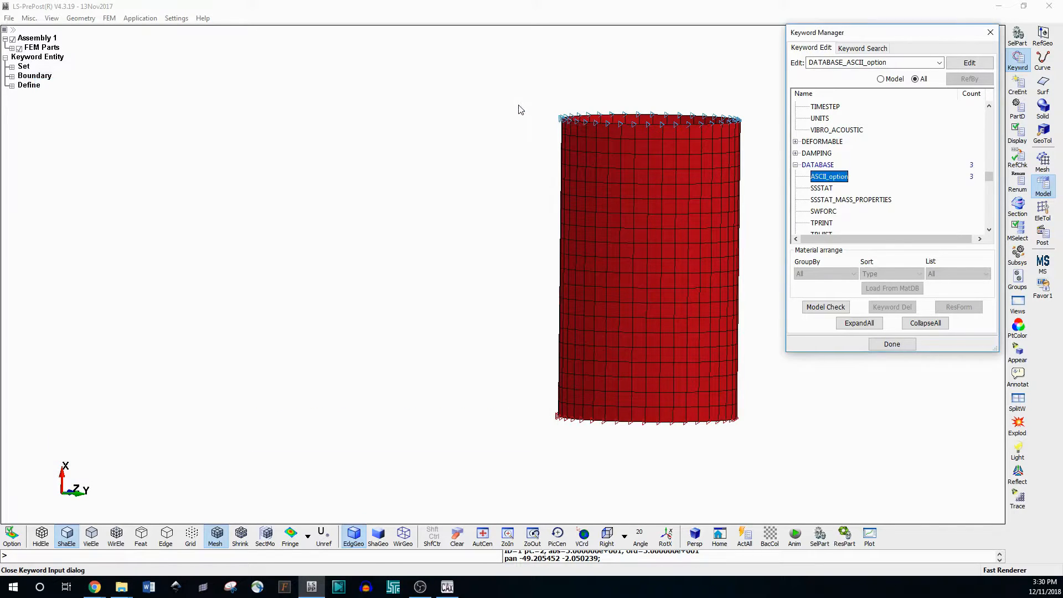
# Open the EXTENT_BINARY keyword form under DATABASE
pyautogui.press('Down')
pyautogui.press('Down')
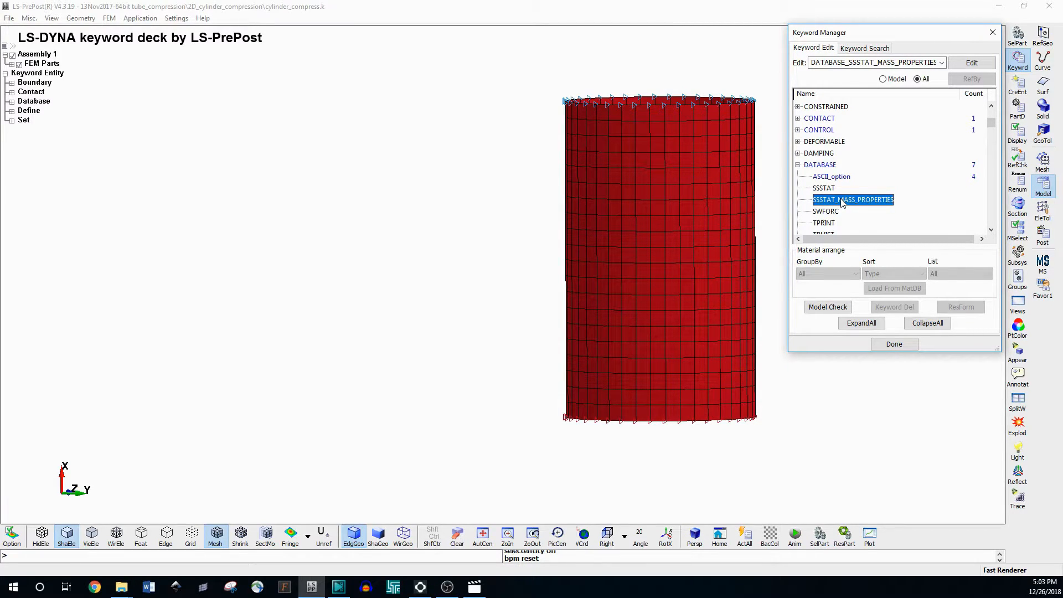
pyautogui.scroll(-2, 842, 203)
pyautogui.scroll(-2, 842, 180)
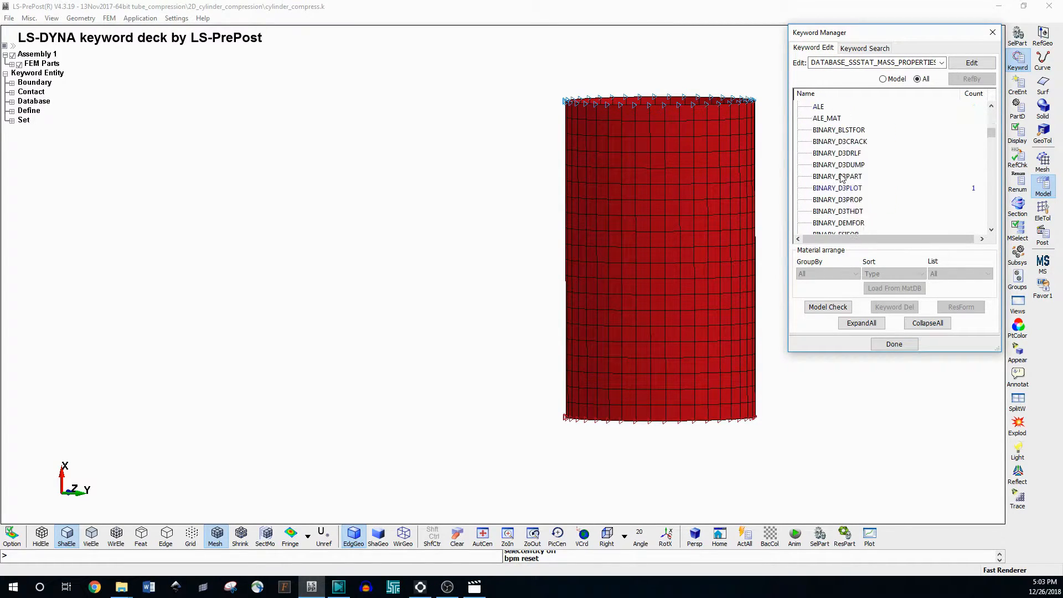
pyautogui.scroll(-2, 832, 179)
pyautogui.scroll(-4, 842, 173)
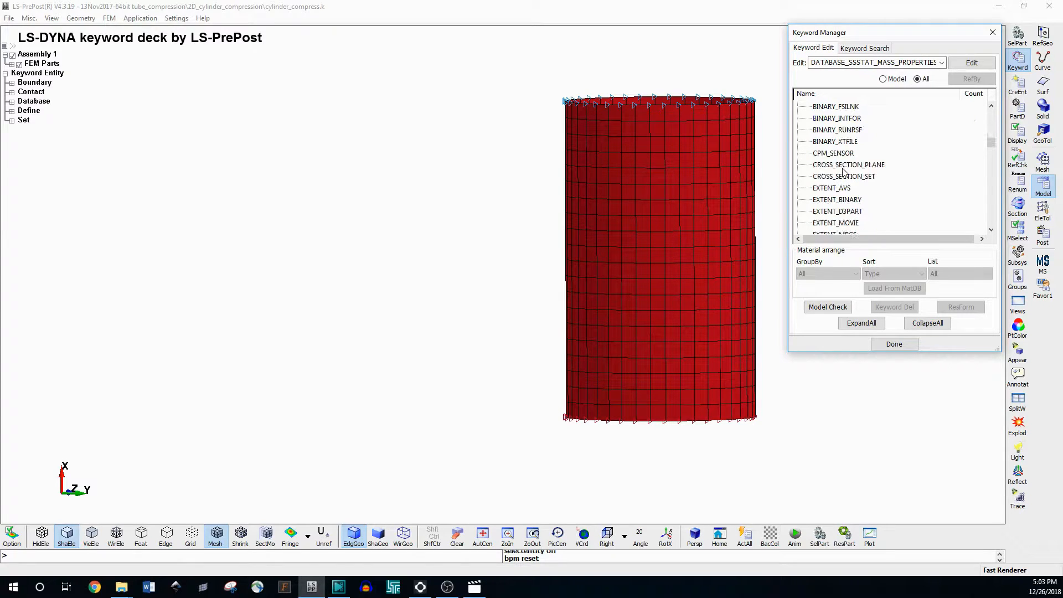
pyautogui.doubleClick(837, 130)
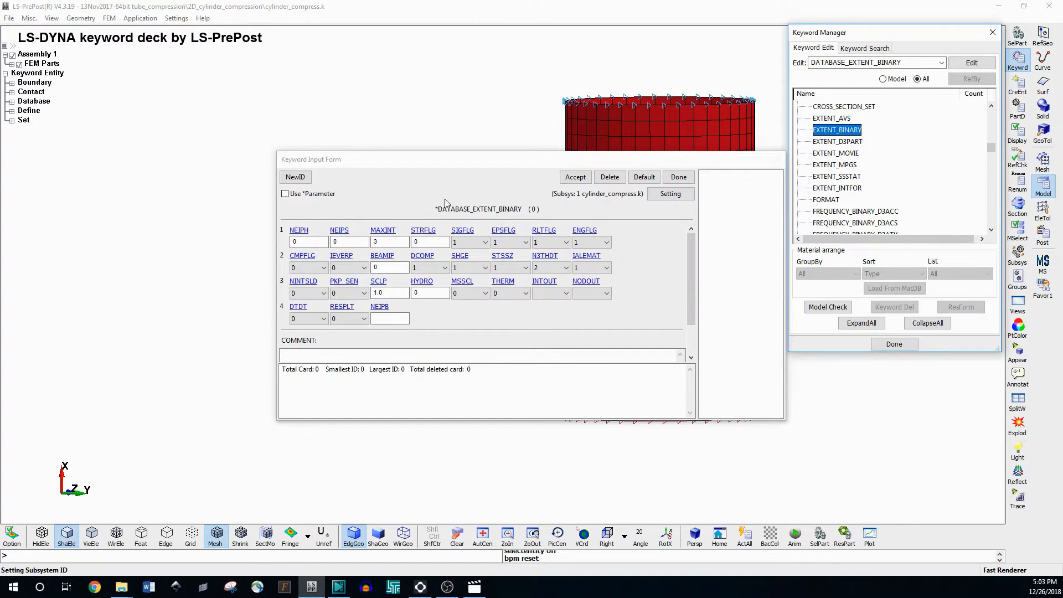
# Set STRFLG to 1 in DATABASE_EXTENT_BINARY to write strain tensor data, and save the keyword
pyautogui.click(423, 242)
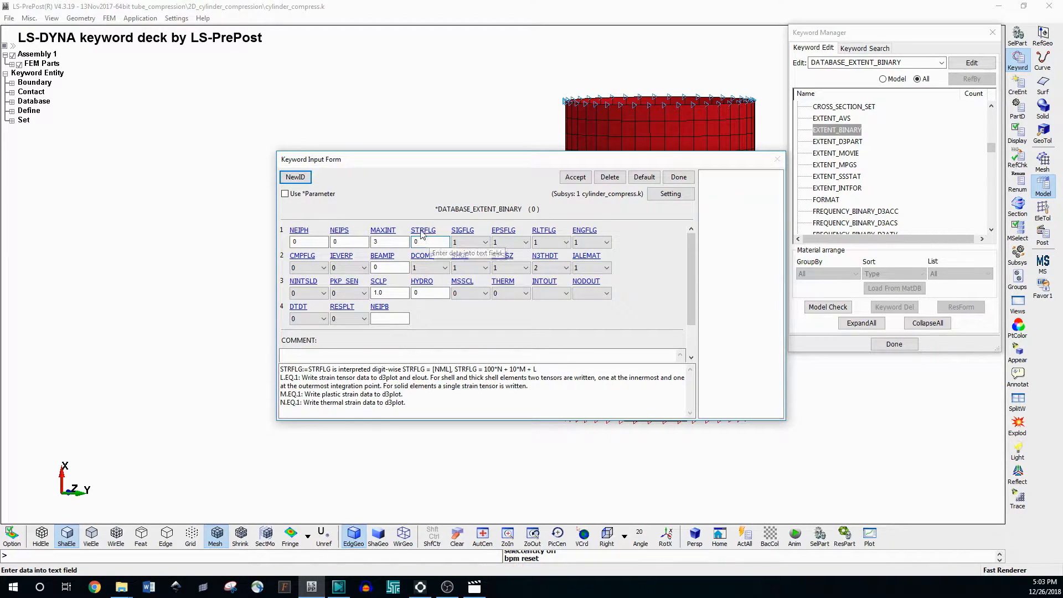
pyautogui.press('BackSpace')
pyautogui.write('1')
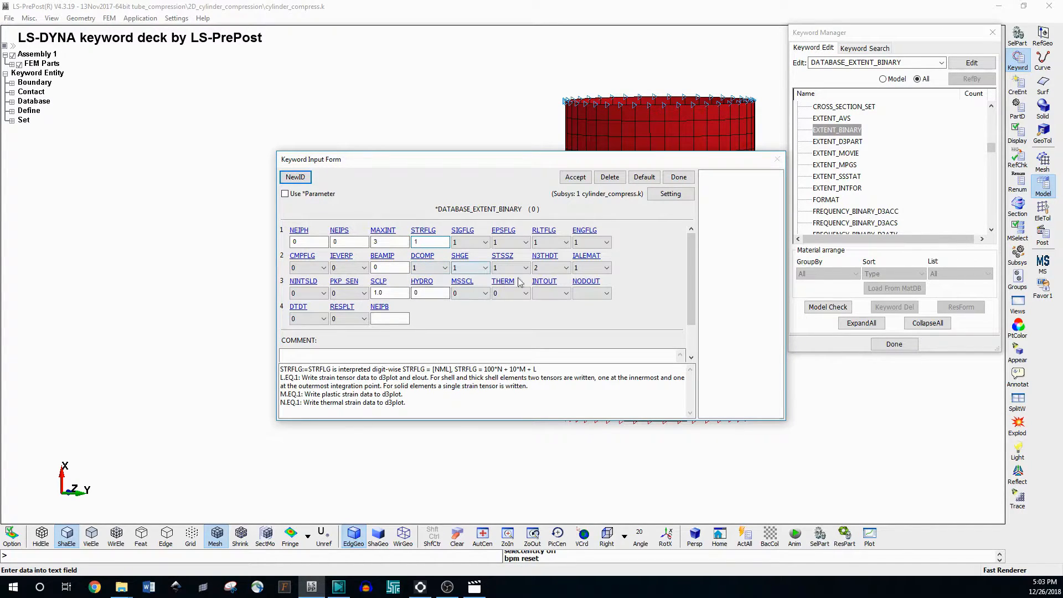
pyautogui.click(575, 177)
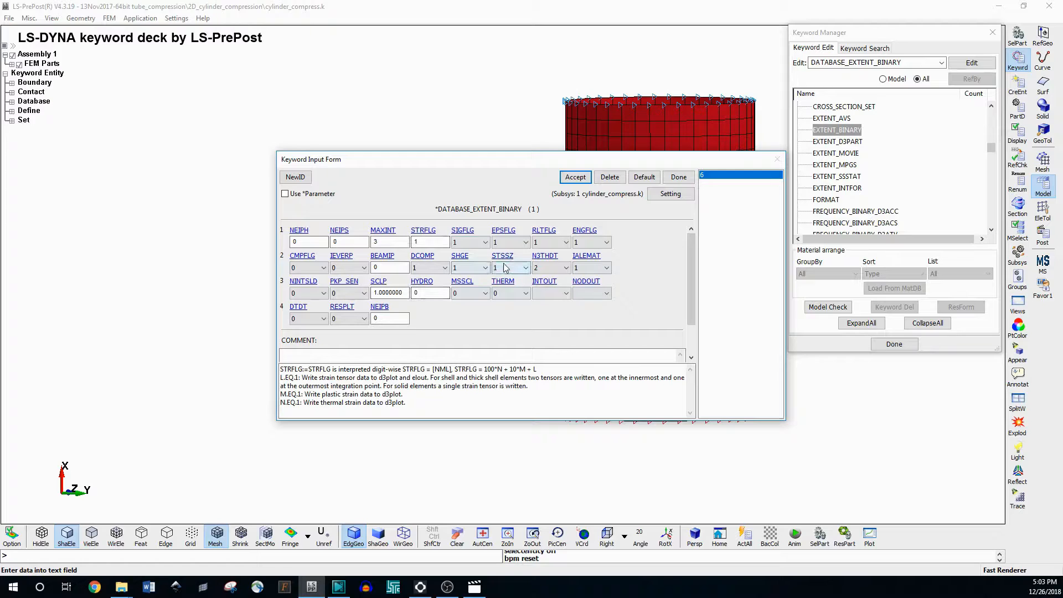
pyautogui.click(677, 177)
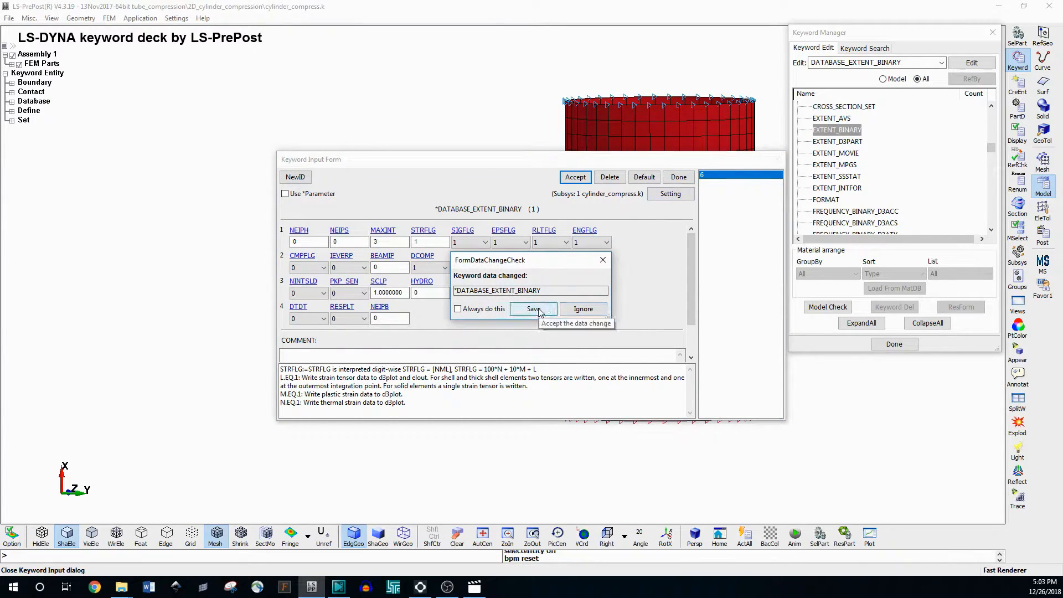
pyautogui.click(534, 309)
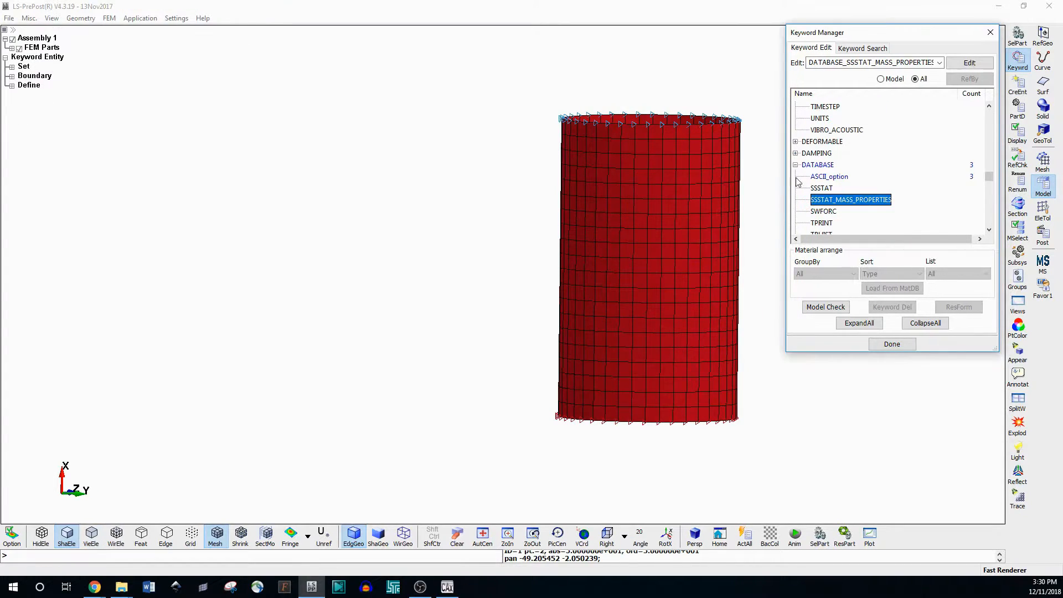
# Reopen the ASCII_option database form and examine the NODOUT entry without accepting any changes
pyautogui.moveTo(632, 182); pyautogui.dragTo(491, 217, button='middle')
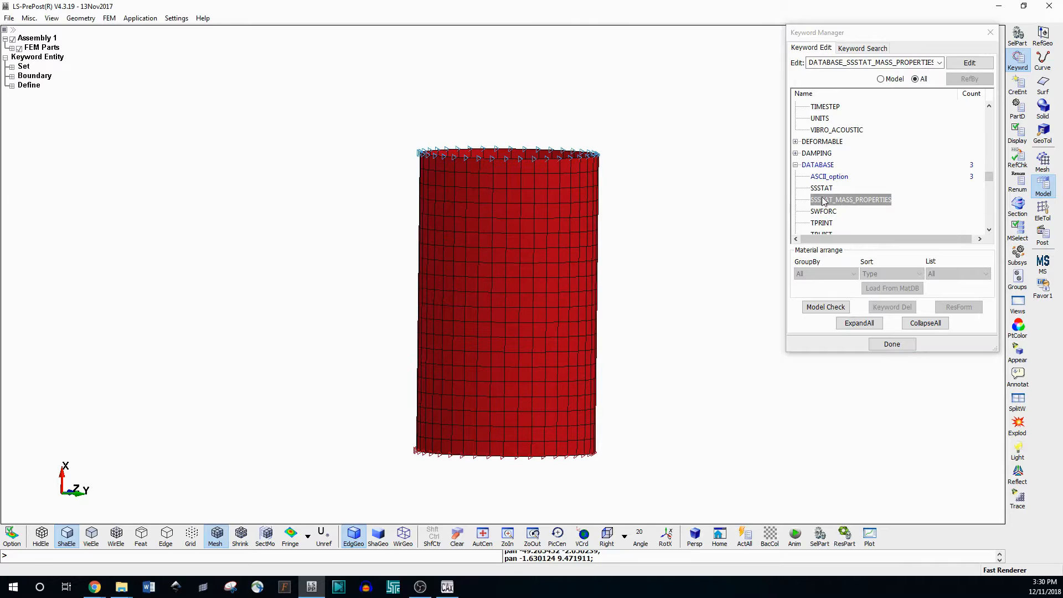
pyautogui.click(833, 177)
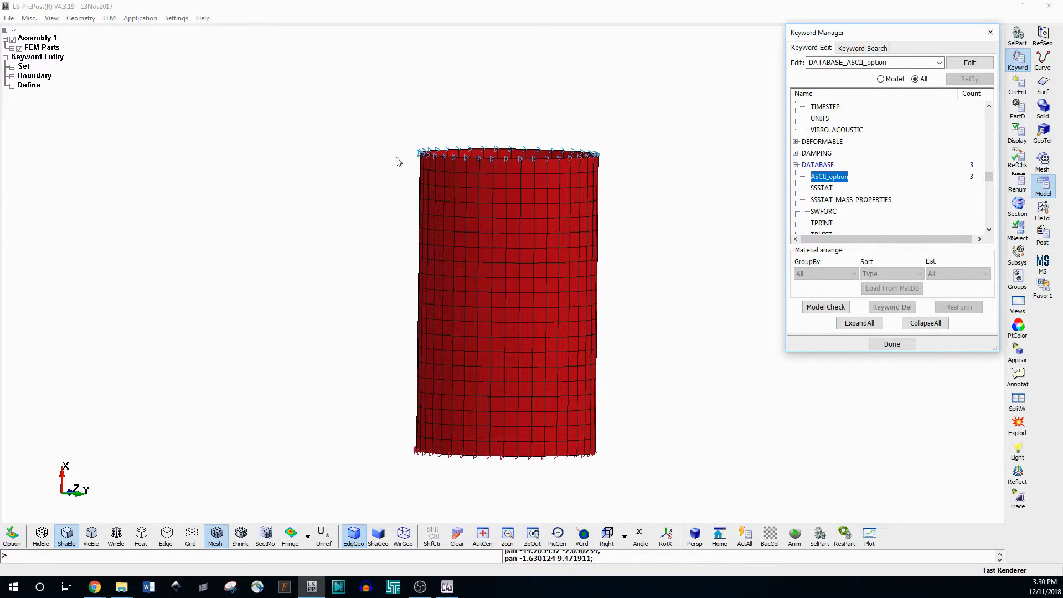
pyautogui.moveTo(512, 111); pyautogui.dragTo(234, 160, button='middle')
pyautogui.moveTo(823, 176); pyautogui.dragTo(829, 71)
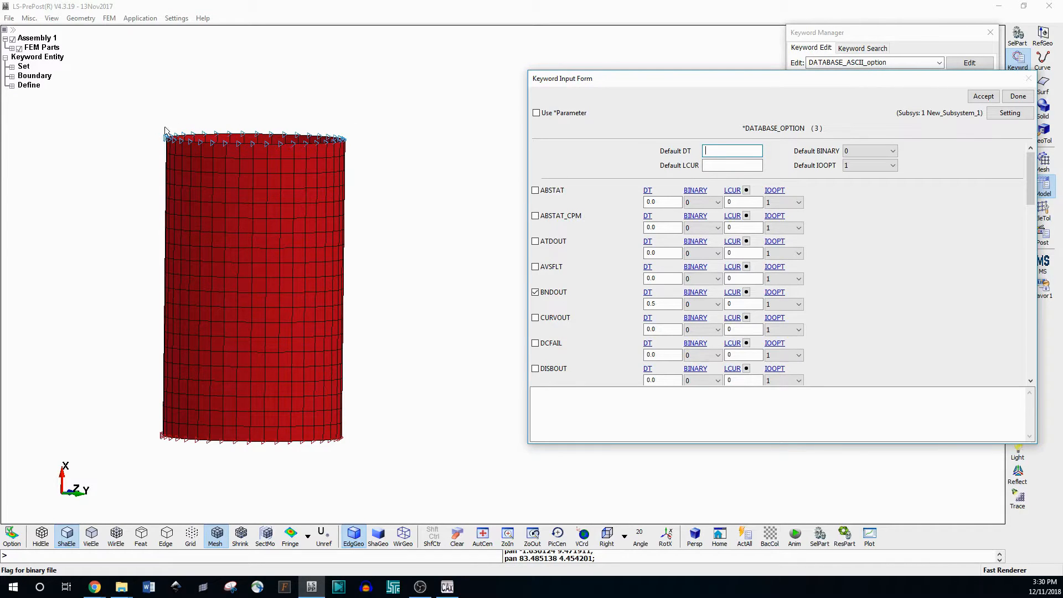
pyautogui.moveTo(1029, 167); pyautogui.dragTo(1023, 278)
pyautogui.click(555, 205)
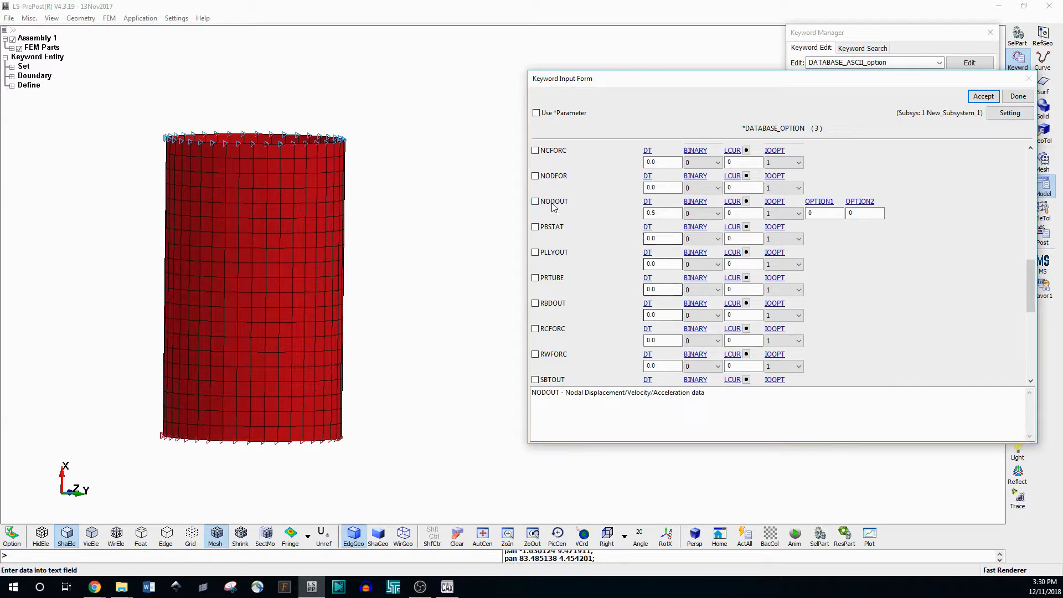
pyautogui.click(1017, 96)
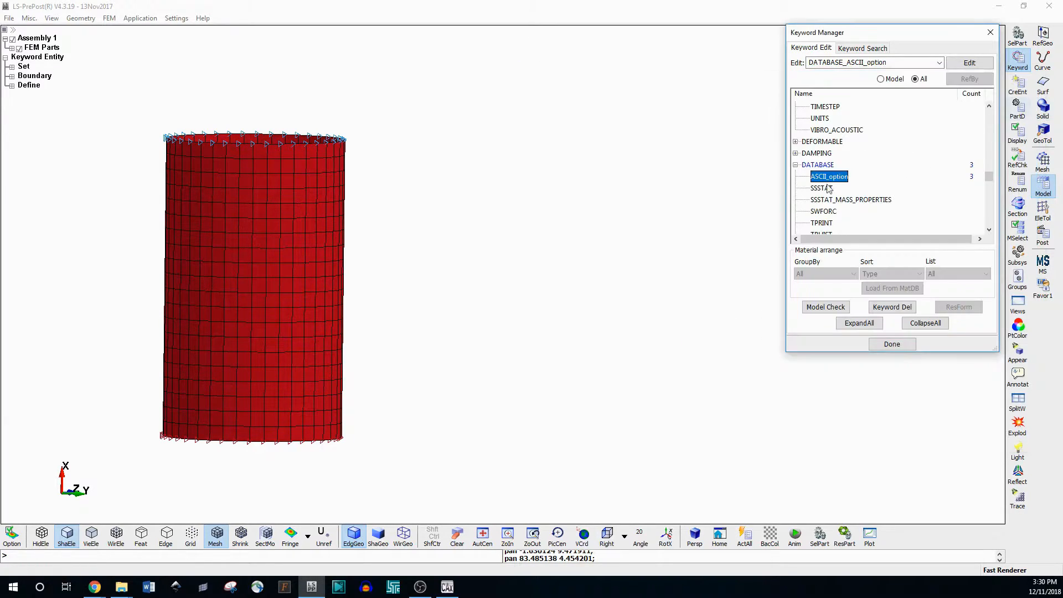
# Open the HISTORY_NODE_SET keyword form under DATABASE and place it beside the cylinder
pyautogui.click(851, 199)
pyautogui.scroll(-5, 854, 199)
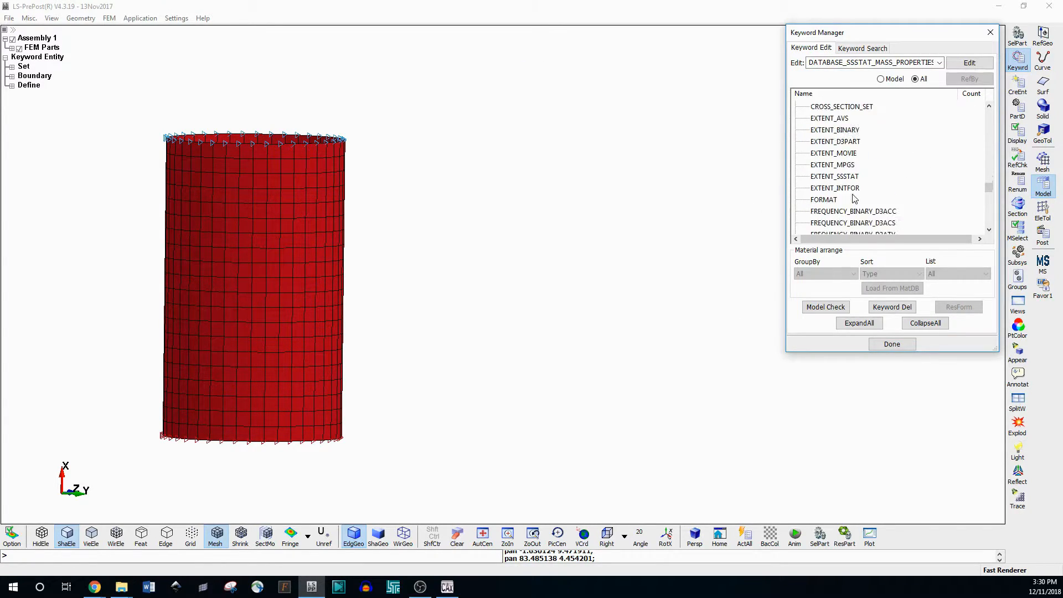
pyautogui.scroll(-6, 858, 205)
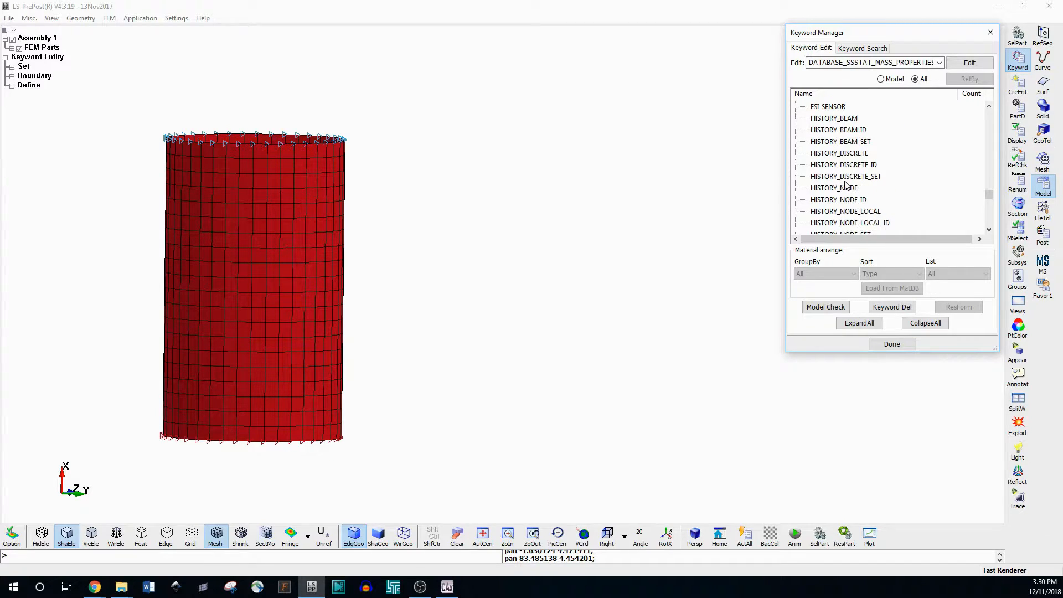
pyautogui.click(844, 200)
pyautogui.scroll(-2, 845, 205)
pyautogui.click(851, 164)
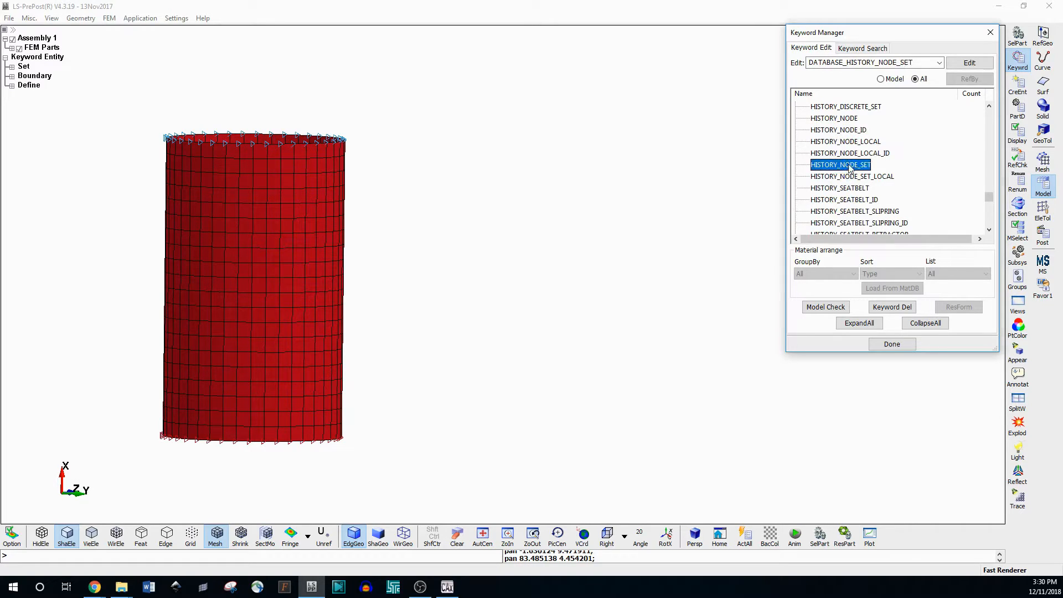
pyautogui.doubleClick(850, 166)
pyautogui.moveTo(536, 172); pyautogui.dragTo(706, 115)
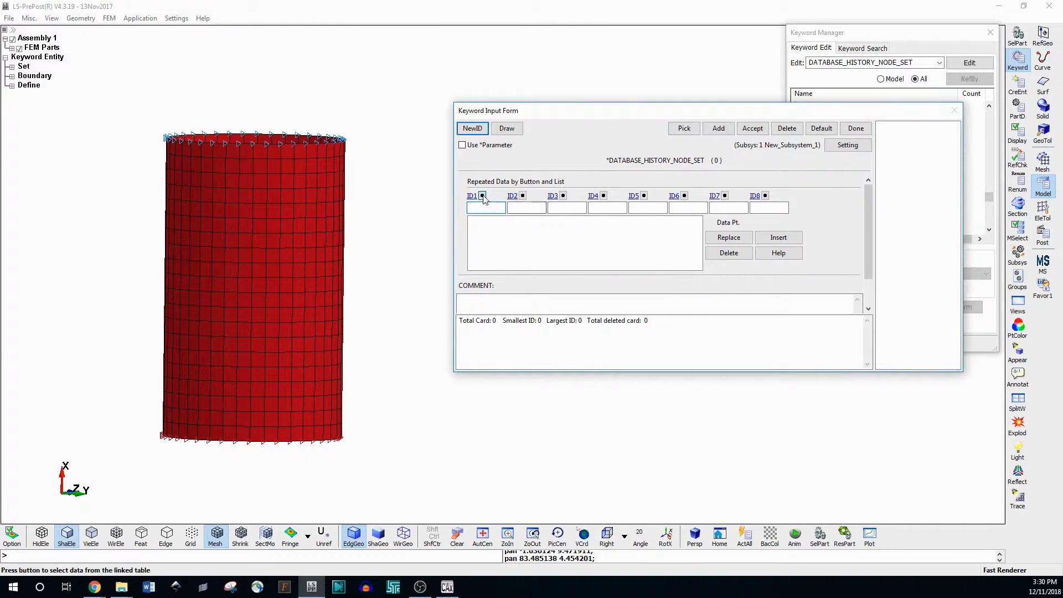
# Insert node set 2 Top_compression as ID1 in DATABASE_HISTORY_NODE_SET and save the keyword
pyautogui.click(482, 195)
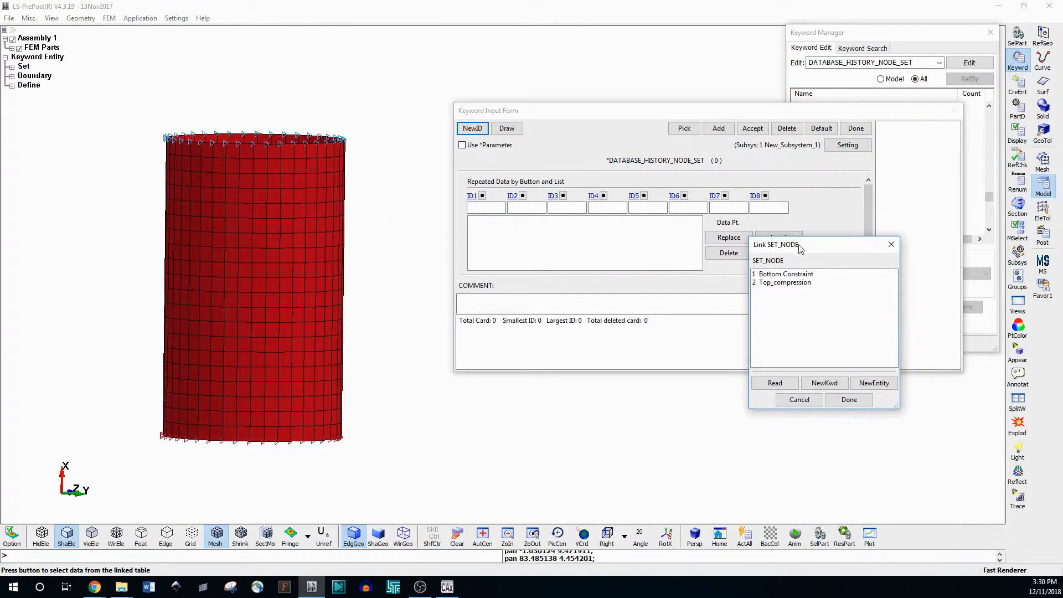
pyautogui.click(773, 284)
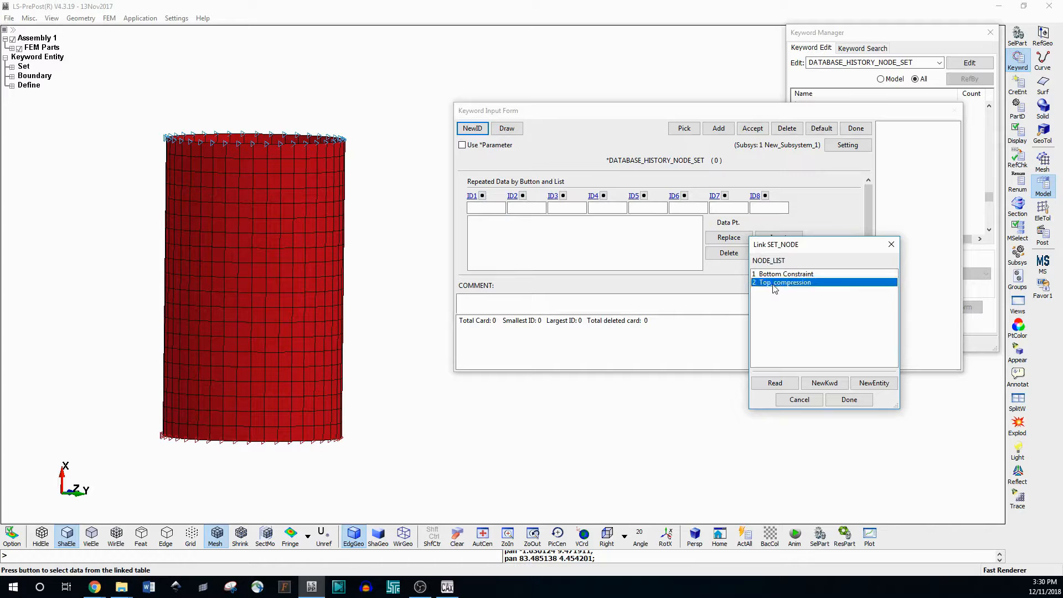
pyautogui.click(839, 399)
pyautogui.click(778, 237)
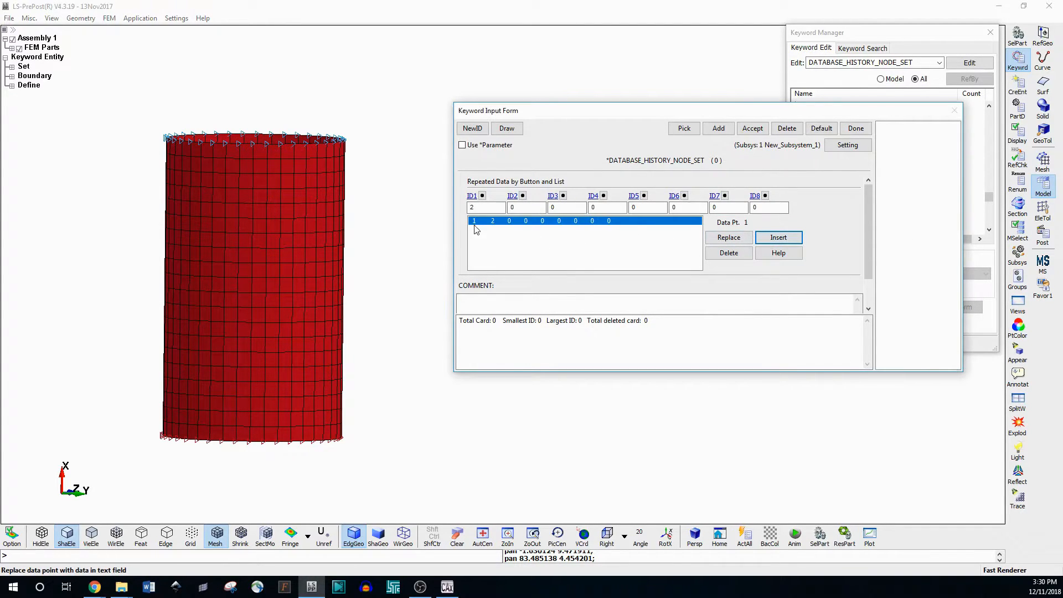
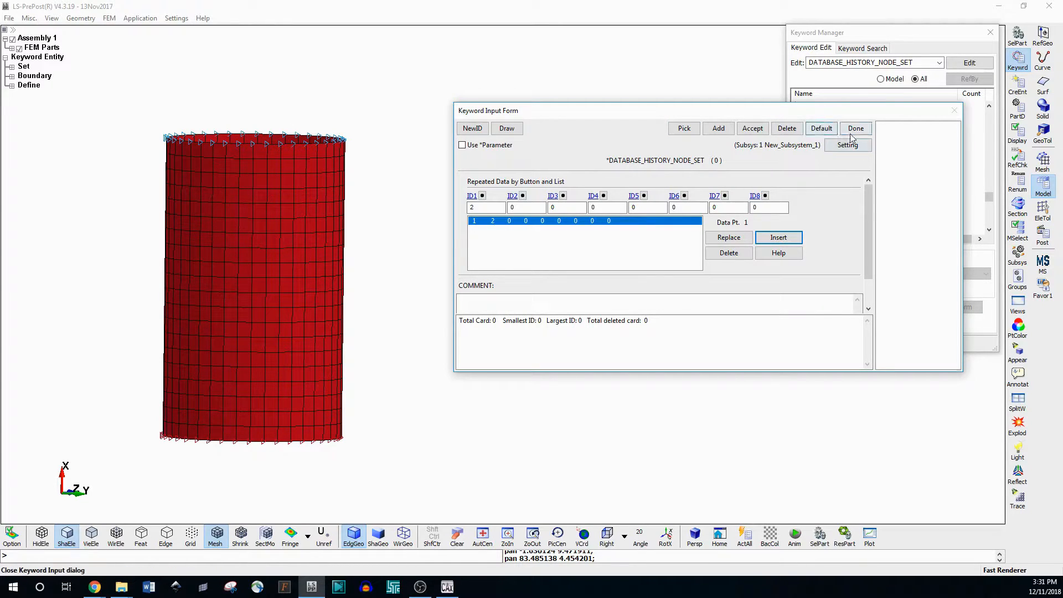
pyautogui.click(855, 128)
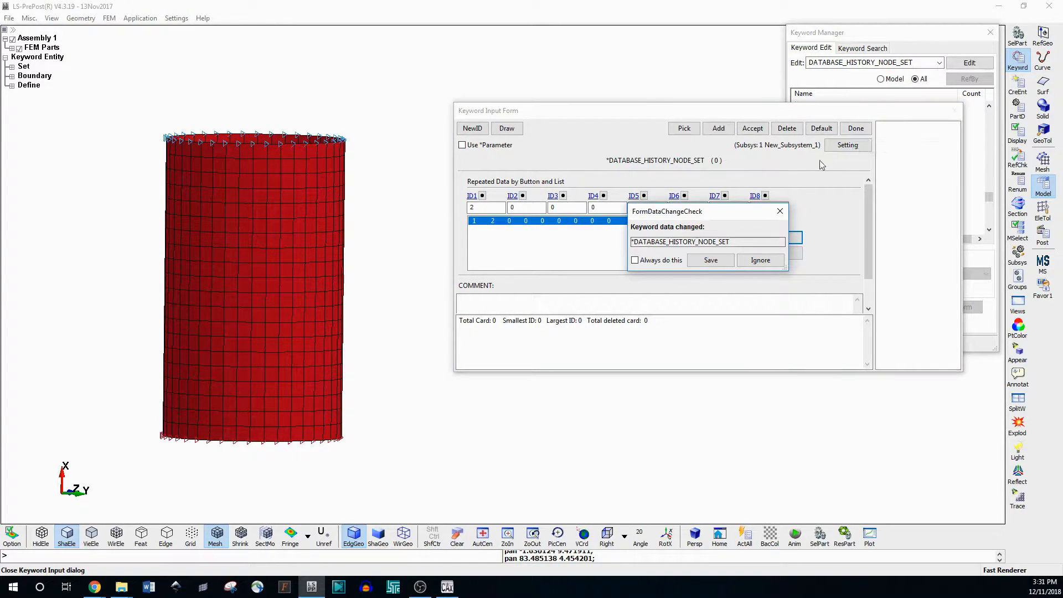
pyautogui.click(710, 259)
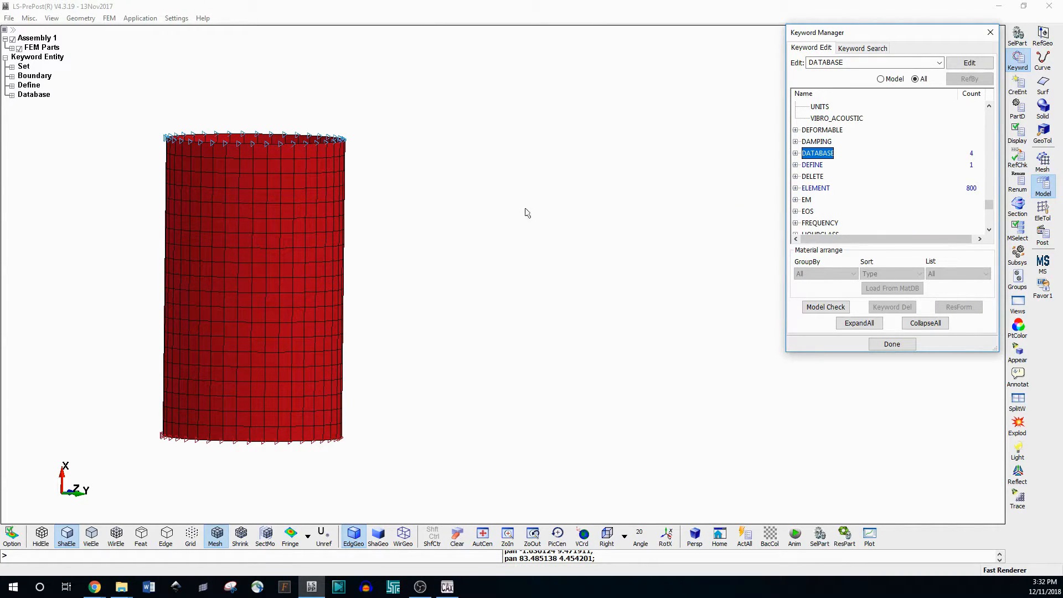
# Create a DATABASE BINARY_D3PLOT keyword with DT set to 2, and close the Keyword Manager
pyautogui.click(795, 153)
pyautogui.click(821, 168)
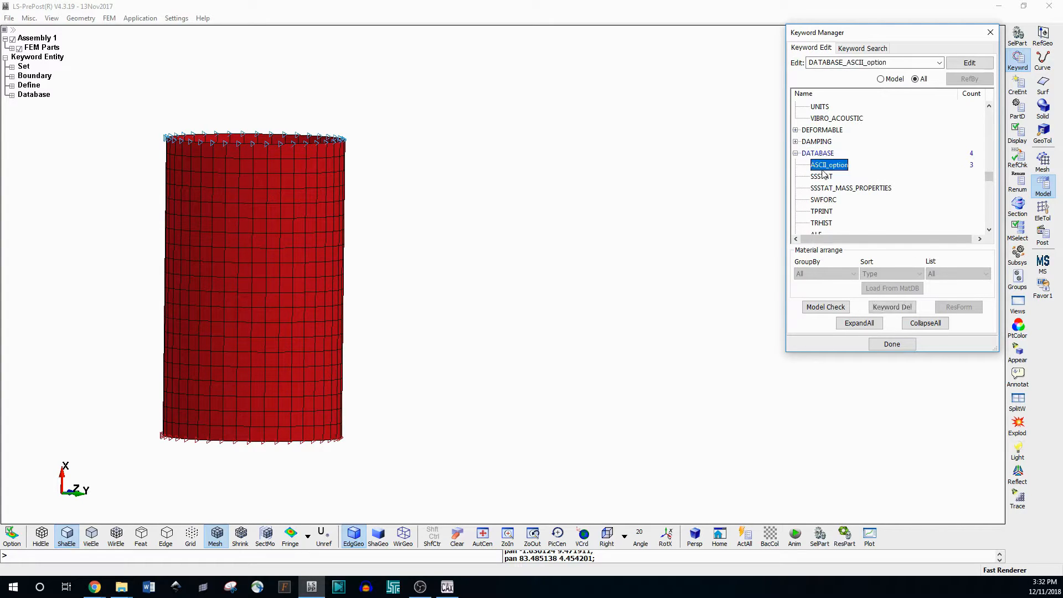
pyautogui.scroll(-4, 823, 171)
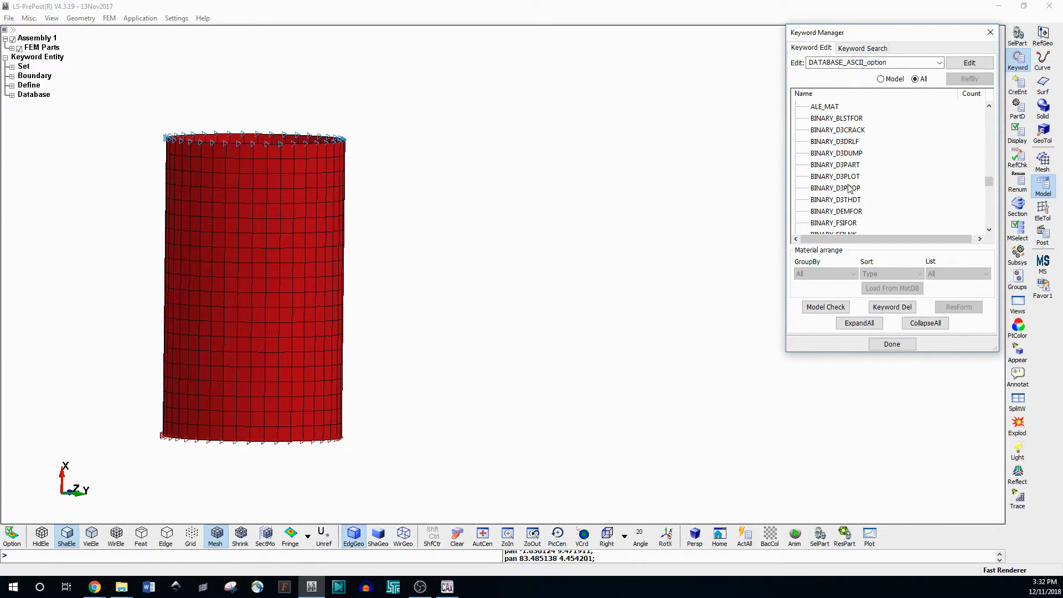
pyautogui.doubleClick(835, 176)
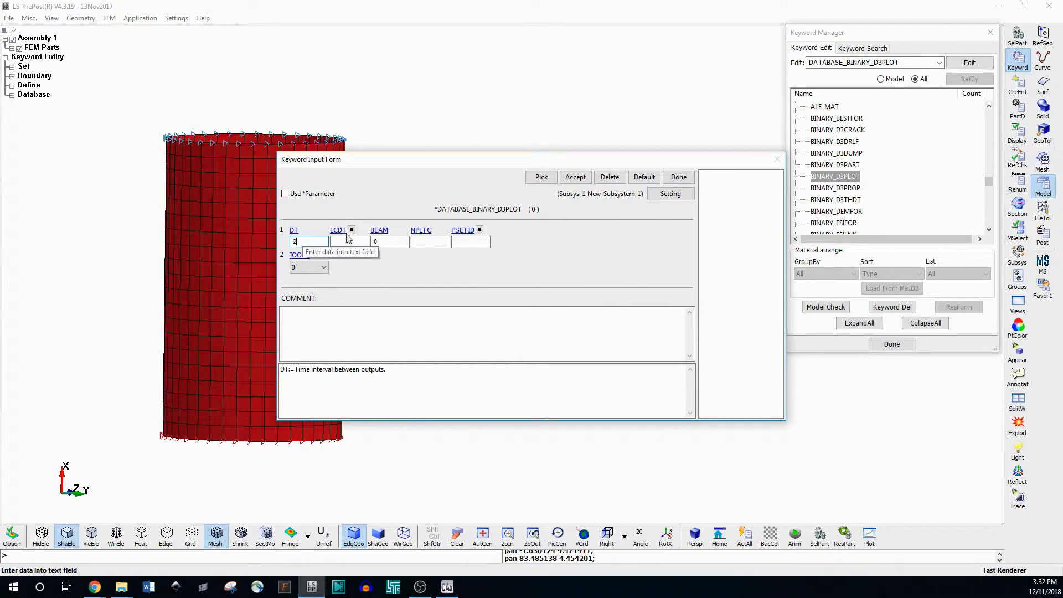
pyautogui.click(575, 177)
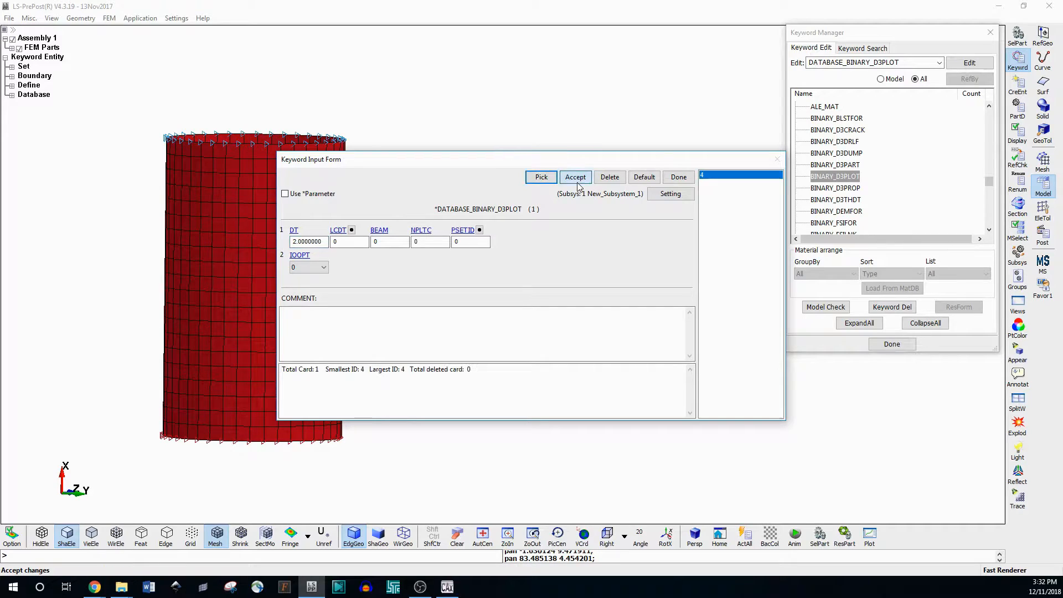
pyautogui.click(679, 177)
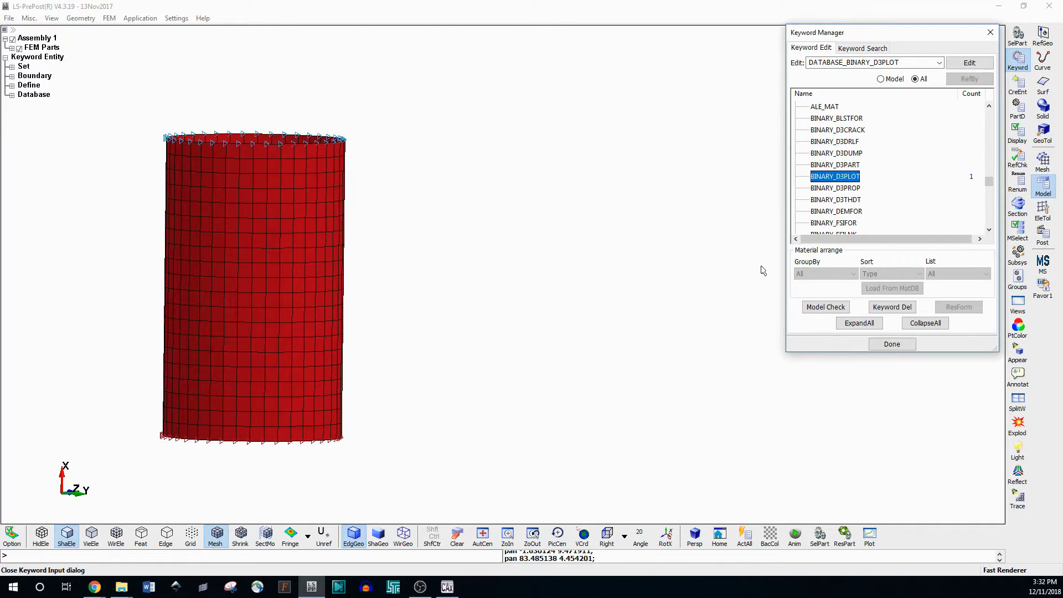
pyautogui.click(889, 345)
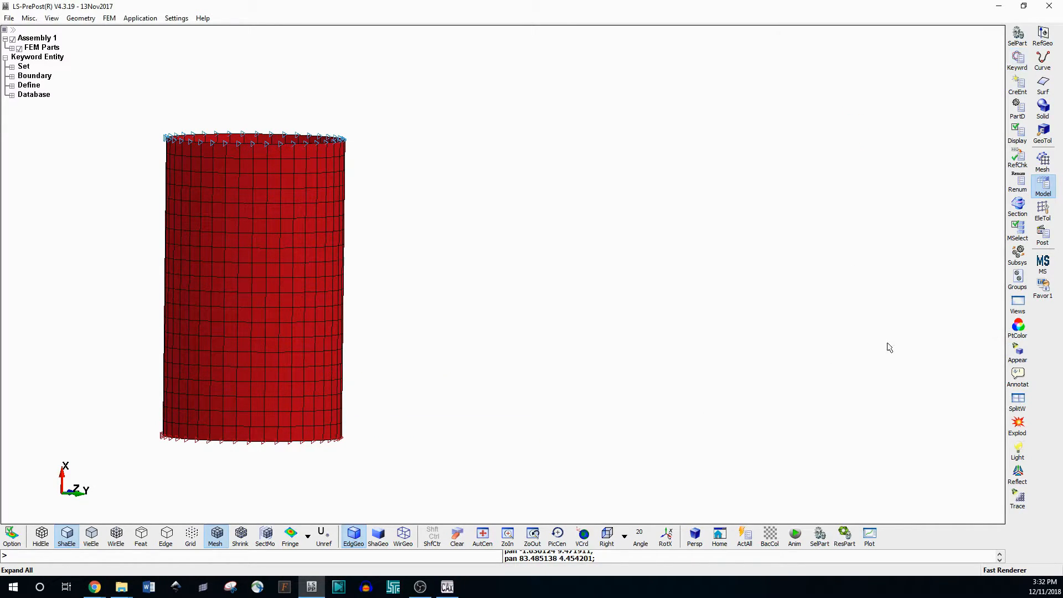
# Set the keyword save-as file to cylinder_compress.k in the C:\2D_cylinder_compression folder
pyautogui.keyDown('shift'); pyautogui.moveTo(284, 220); pyautogui.dragTo(488, 211, button='middle'); pyautogui.keyUp('shift')
pyautogui.click(9, 17)
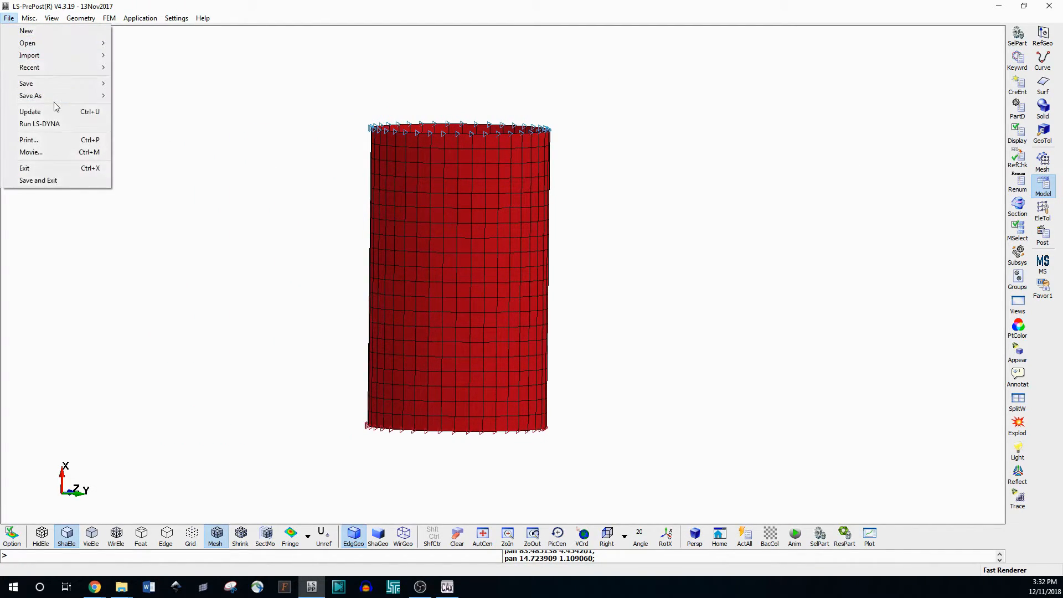
pyautogui.moveTo(55, 96)
pyautogui.click(163, 99)
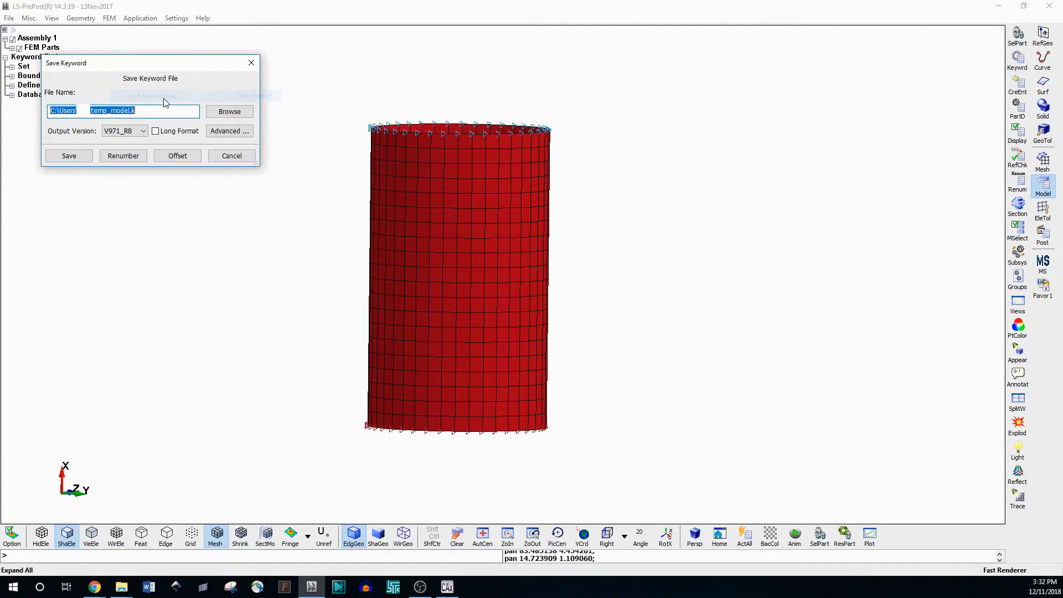
pyautogui.click(229, 112)
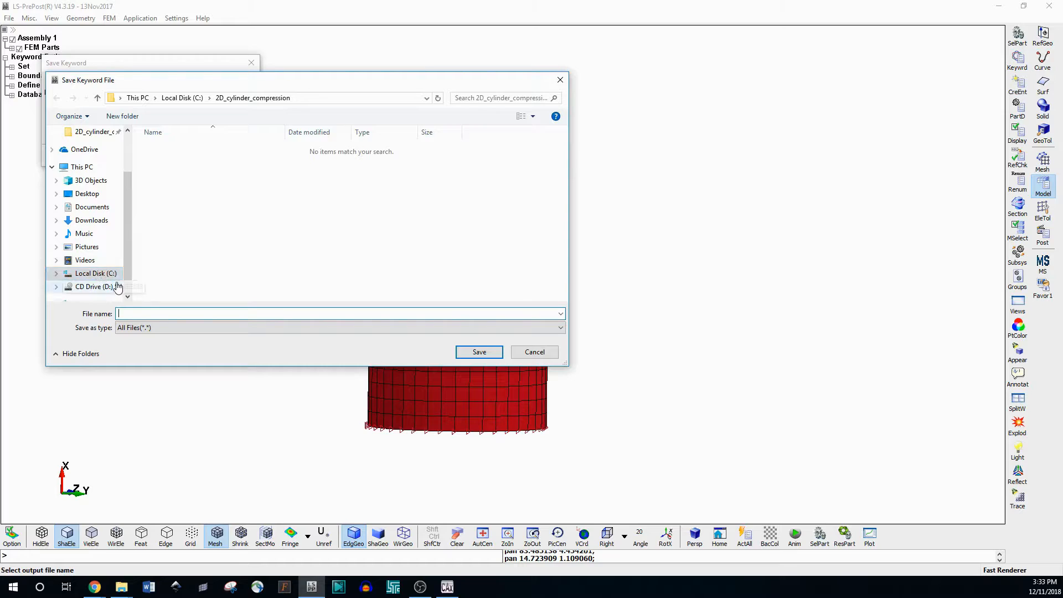
pyautogui.scroll(-1, 126, 284)
pyautogui.click(93, 242)
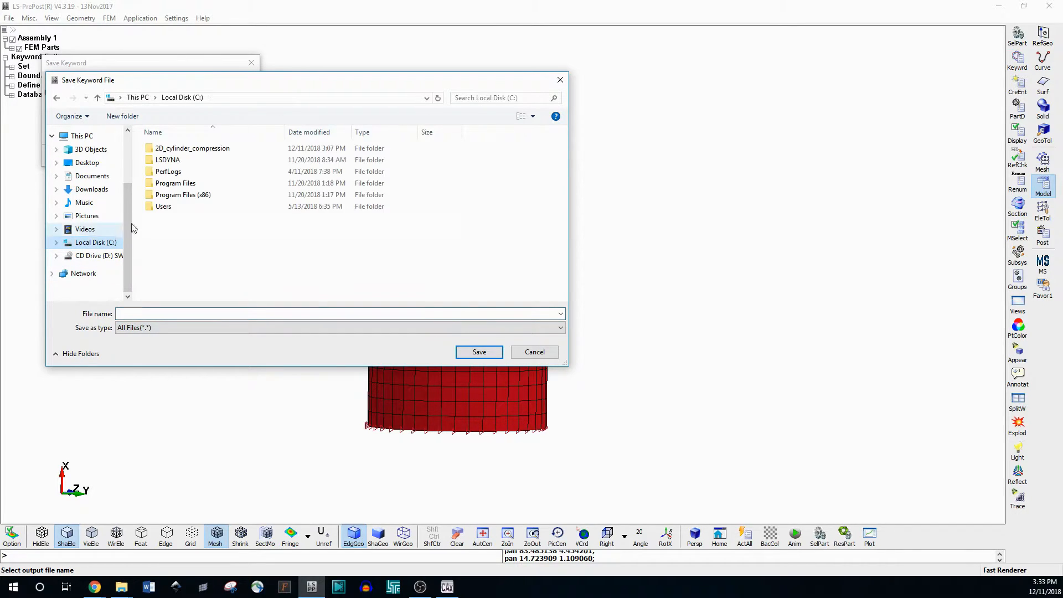
pyautogui.click(200, 153)
pyautogui.doubleClick(198, 149)
pyautogui.click(186, 311)
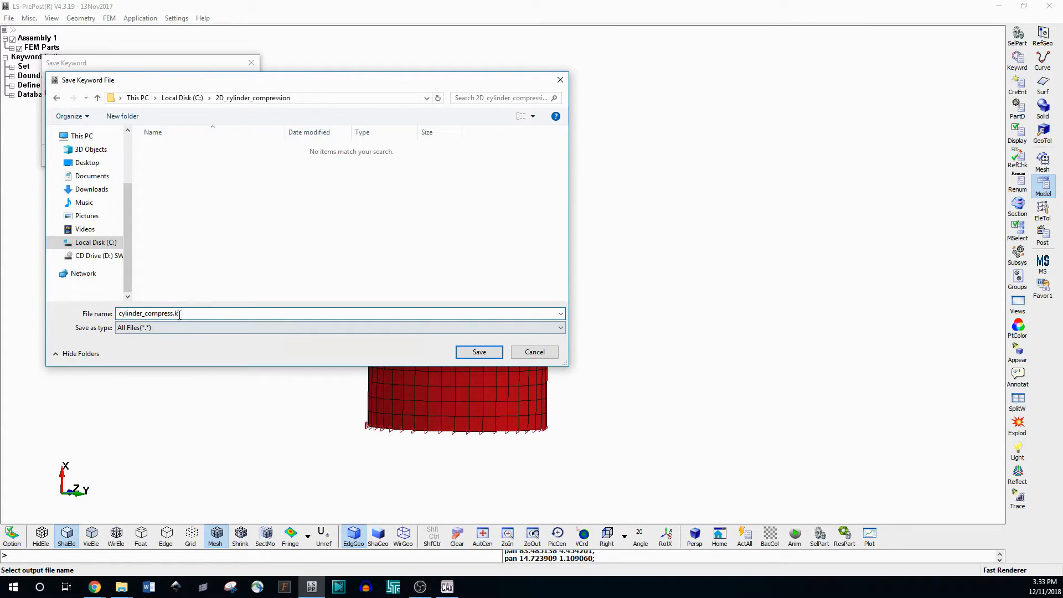
pyautogui.click(477, 351)
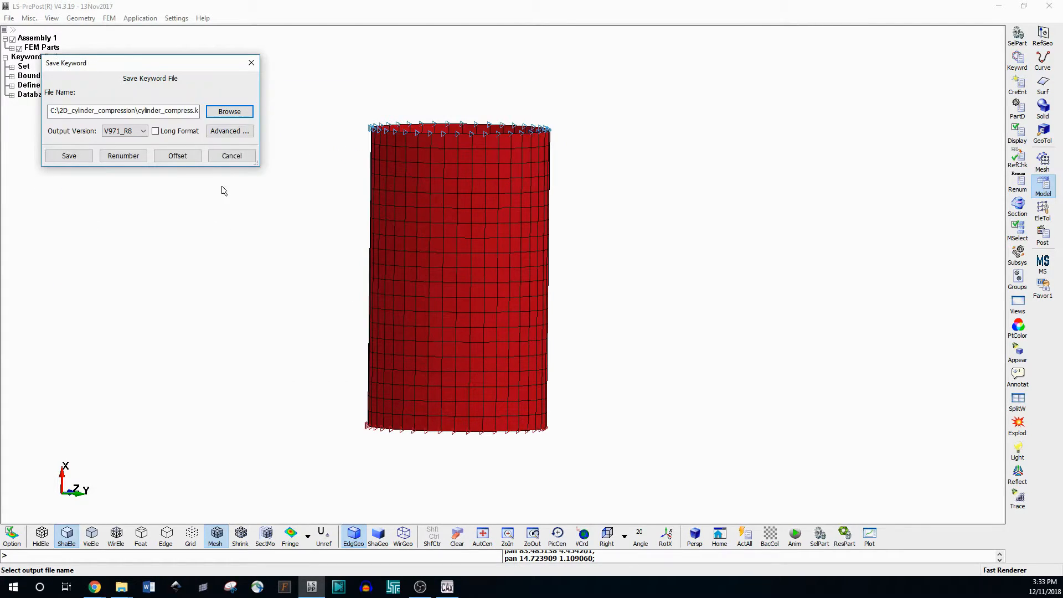
# Accept the advanced keyword output order settings and save the keyword file
pyautogui.click(231, 134)
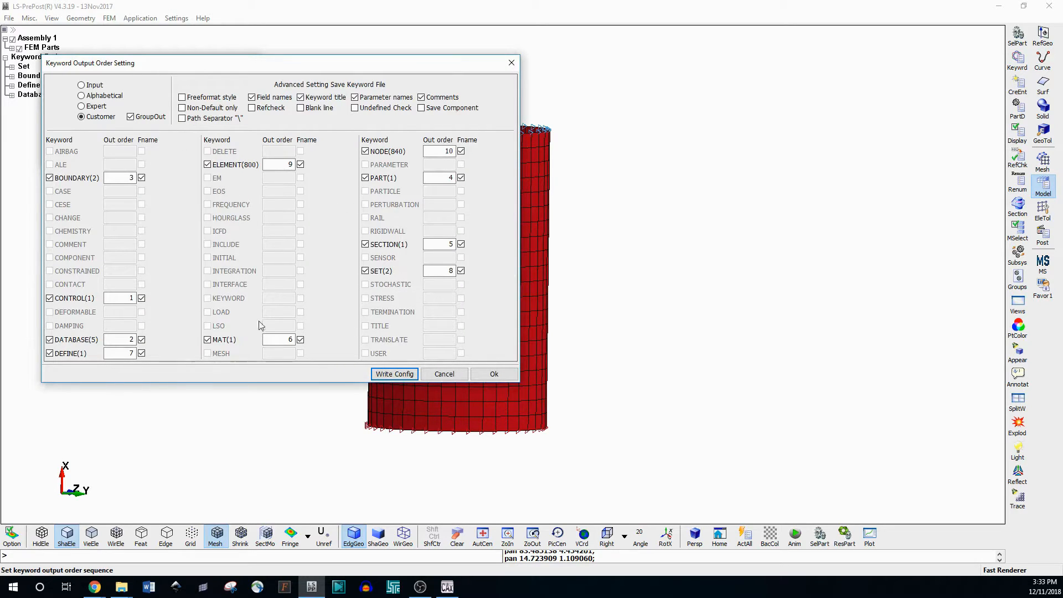
pyautogui.click(494, 374)
pyautogui.click(83, 159)
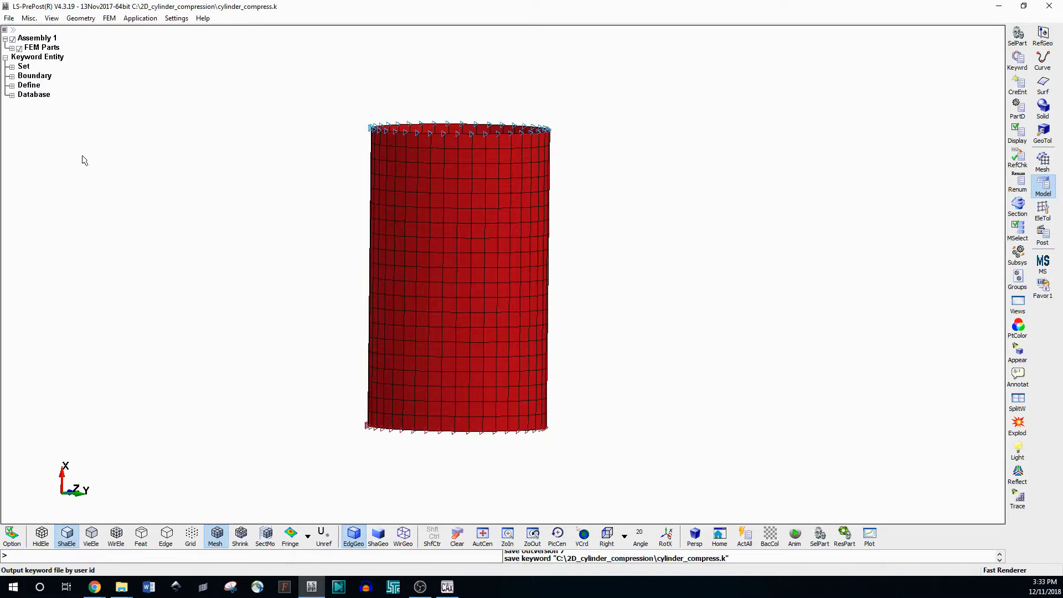
# Switch to File Explorer to check the saved keyword file in 2D_cylinder_compression, and start a new LS-PrePost session
pyautogui.click(121, 586)
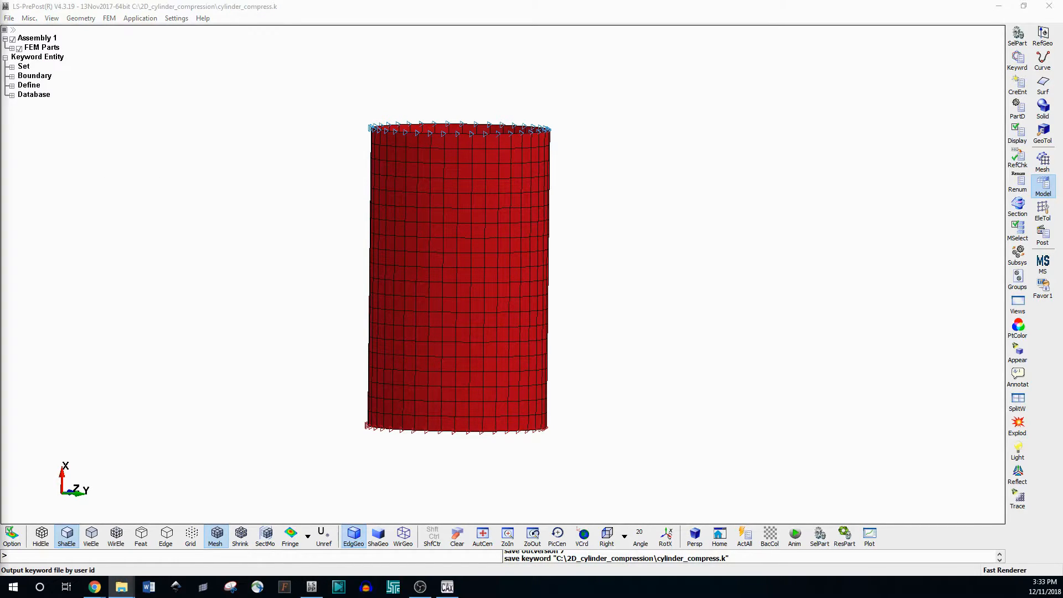
pyautogui.click(147, 76)
pyautogui.click(166, 107)
pyautogui.rightClick(312, 586)
pyautogui.click(301, 532)
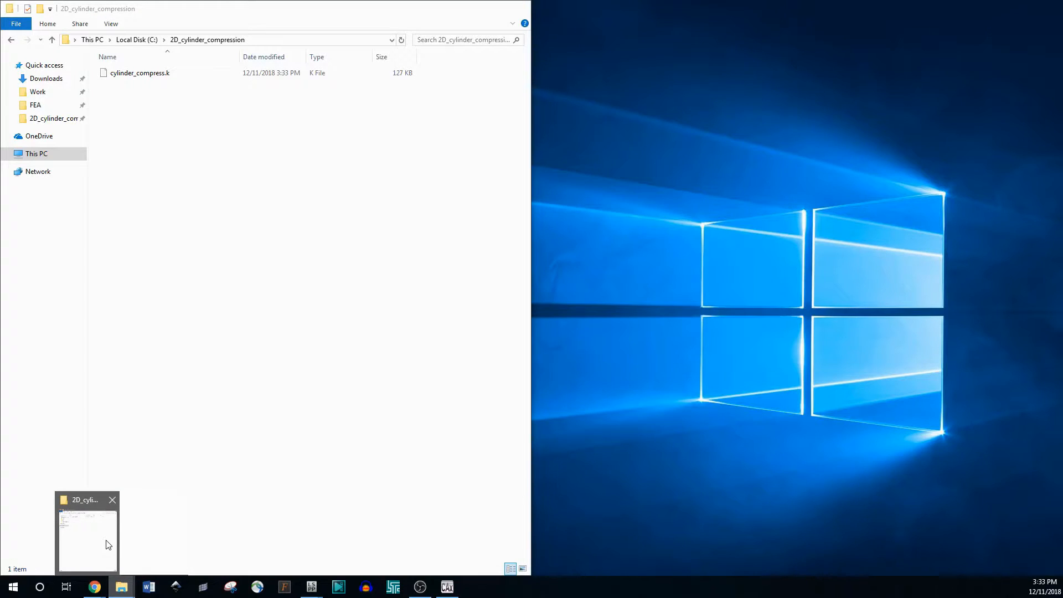
# Load cylinder_compress.k from the 2D_cylinder_compression folder into the new LS-PrePost session
pyautogui.click(109, 545)
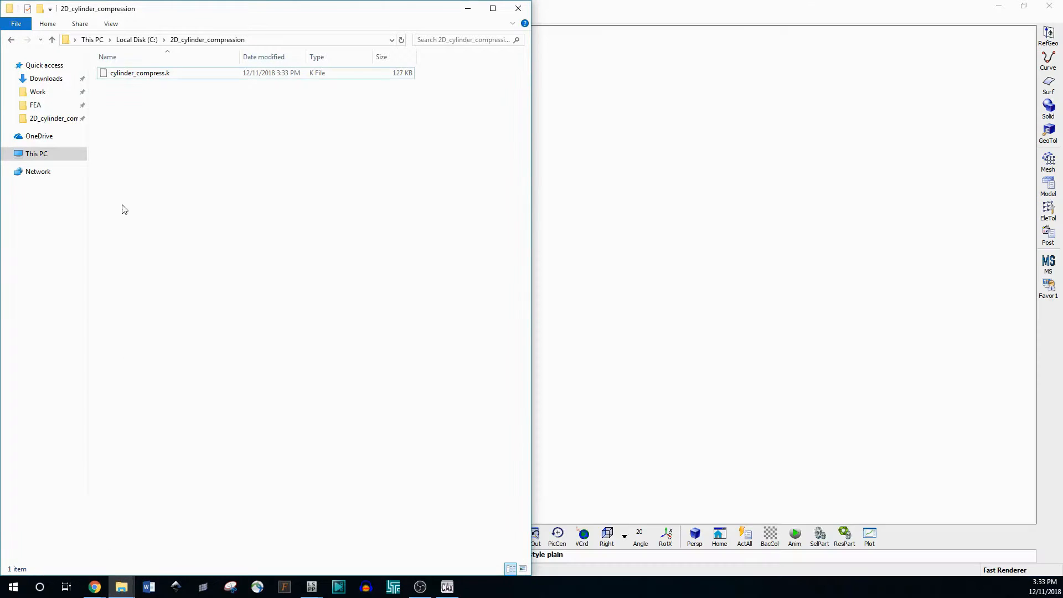
pyautogui.click(155, 76)
pyautogui.moveTo(147, 74); pyautogui.dragTo(683, 167)
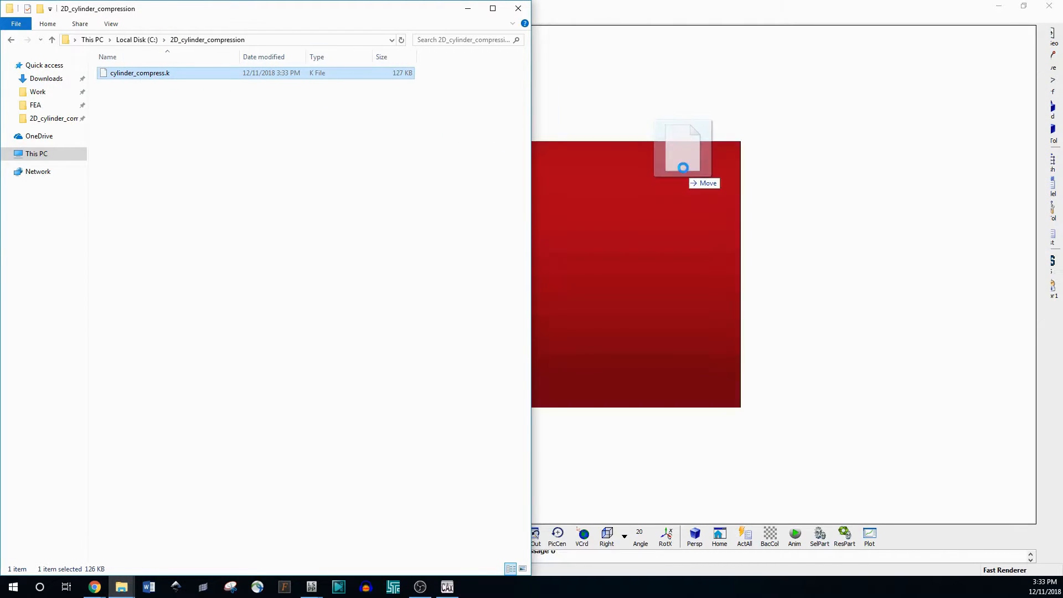
pyautogui.click(721, 20)
# Display the Boundary Spc entity for node set 1 on the reloaded cylinder and inspect its constrained edge
pyautogui.keyDown('shift'); pyautogui.moveTo(758, 253); pyautogui.dragTo(628, 190); pyautogui.keyUp('shift')
pyautogui.scroll(-3, 443, 185)
pyautogui.keyDown('shift'); pyautogui.moveTo(541, 220); pyautogui.dragTo(542, 222); pyautogui.keyUp('shift')
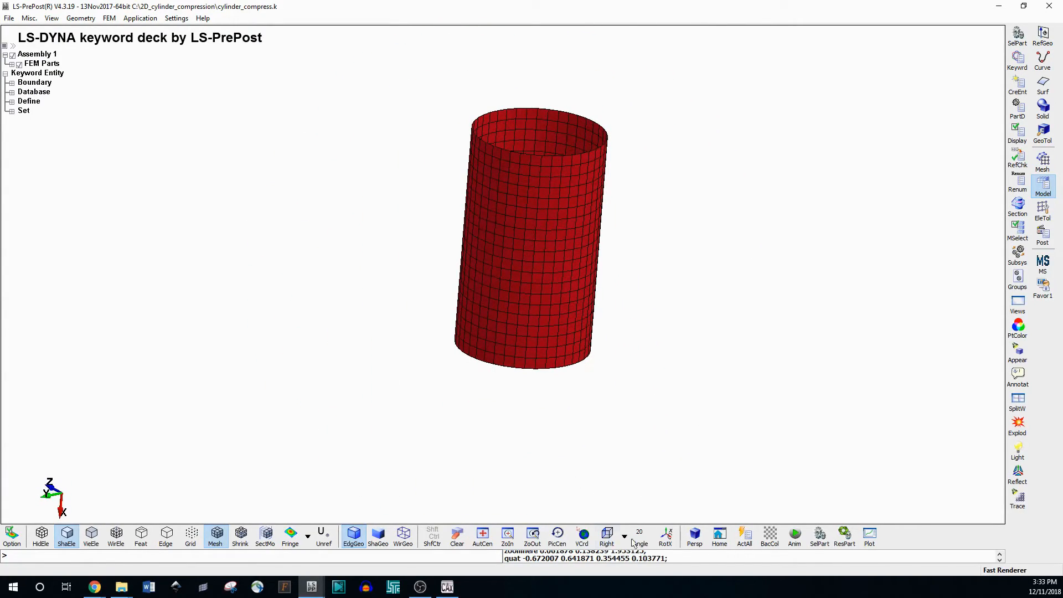
pyautogui.keyDown('shift'); pyautogui.moveTo(592, 286); pyautogui.dragTo(804, 293); pyautogui.keyUp('shift')
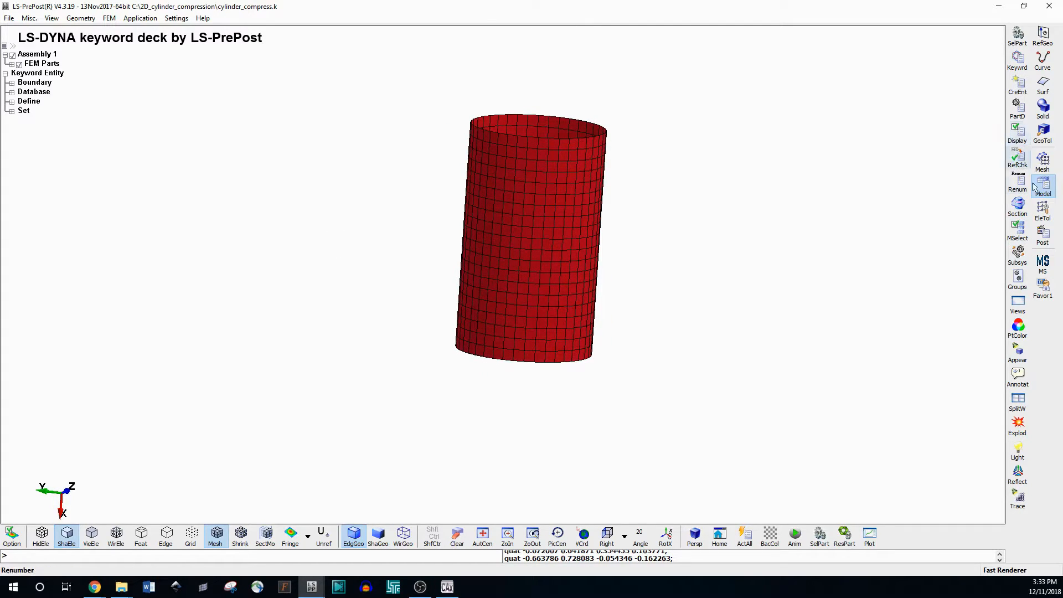
pyautogui.click(1017, 133)
pyautogui.click(798, 78)
pyautogui.click(822, 96)
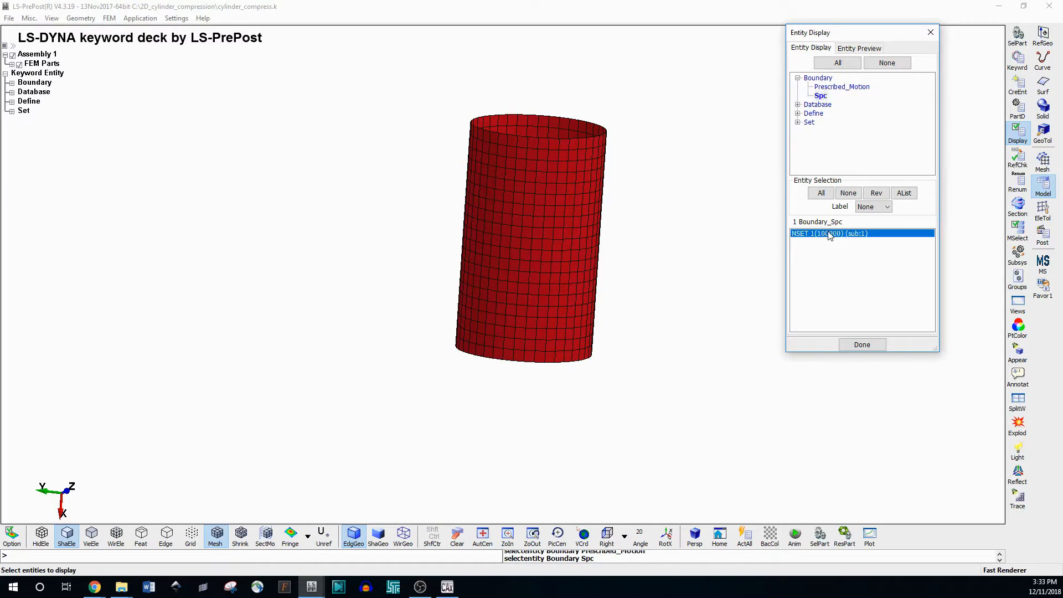
pyautogui.moveTo(453, 101); pyautogui.dragTo(547, 372)
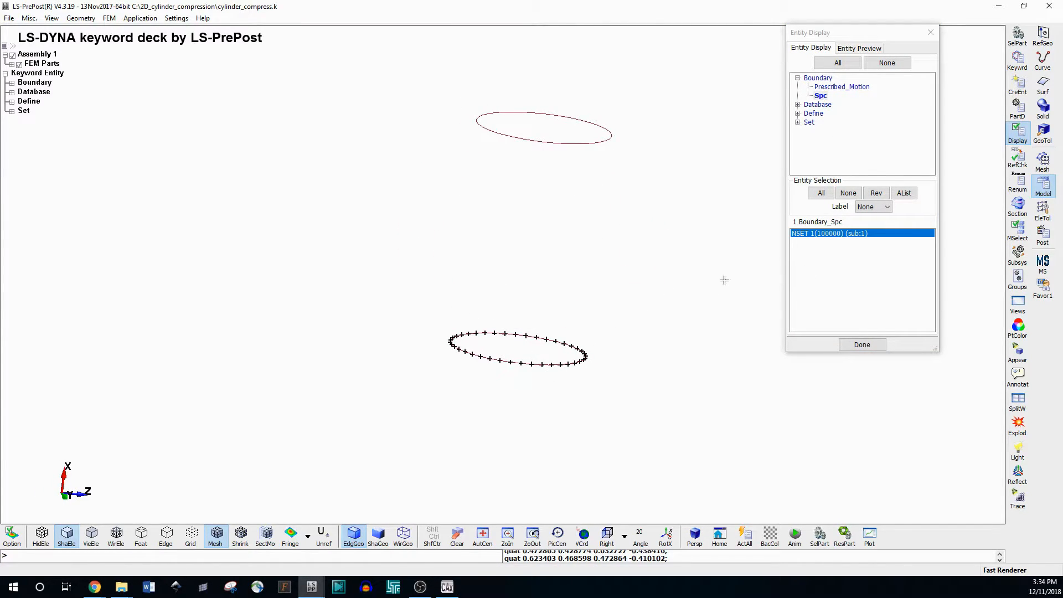
# Display the Boundary Prescribed_Motion entity to inspect its direction, hide it again and close the entity display form
pyautogui.click(842, 87)
pyautogui.click(819, 234)
pyautogui.keyDown('shift'); pyautogui.moveTo(606, 144); pyautogui.dragTo(589, 192); pyautogui.keyUp('shift')
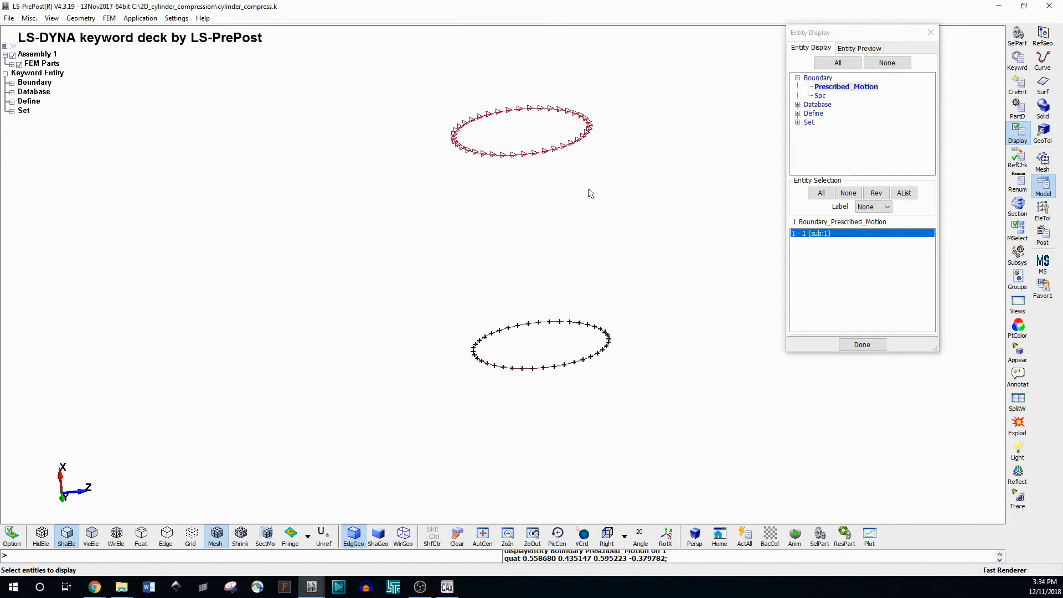
pyautogui.click(849, 194)
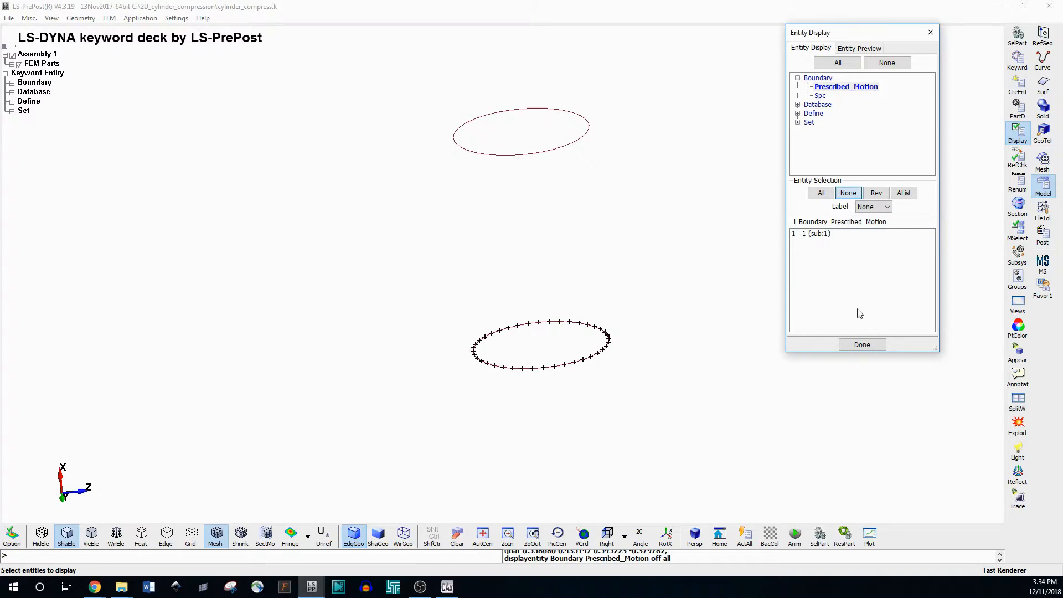
pyautogui.click(861, 346)
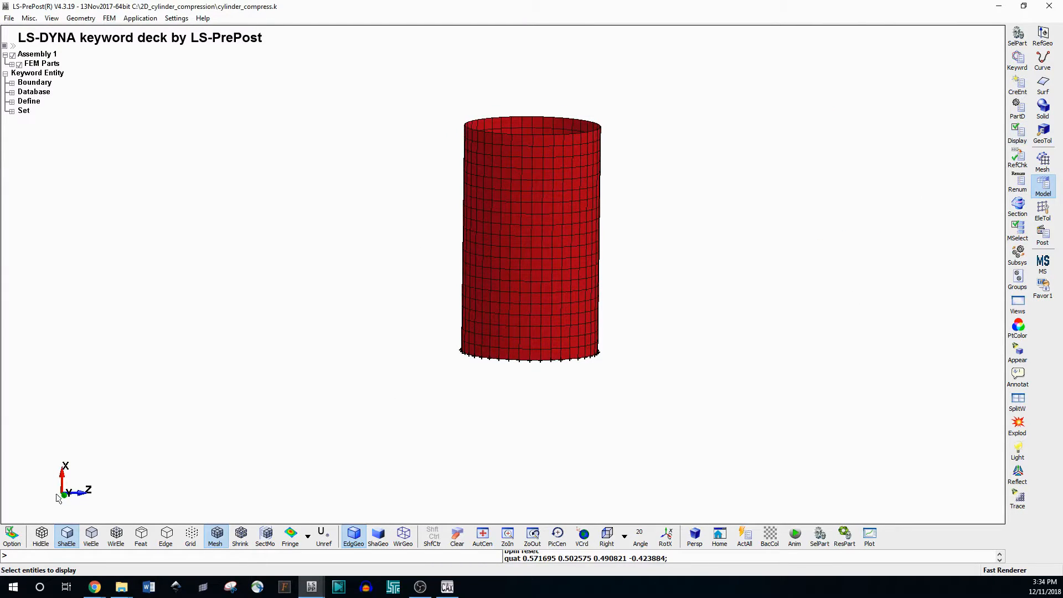
# Open the Keyword Manager for the reloaded model and place it beside the cylinder
pyautogui.keyDown('shift'); pyautogui.moveTo(381, 385); pyautogui.dragTo(581, 304); pyautogui.keyUp('shift')
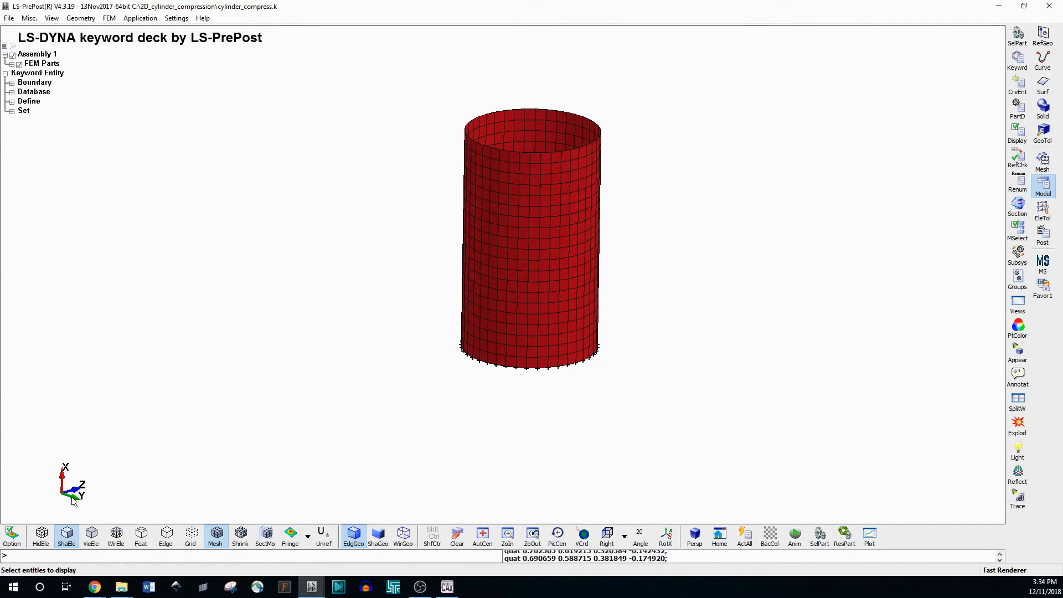
pyautogui.click(1017, 59)
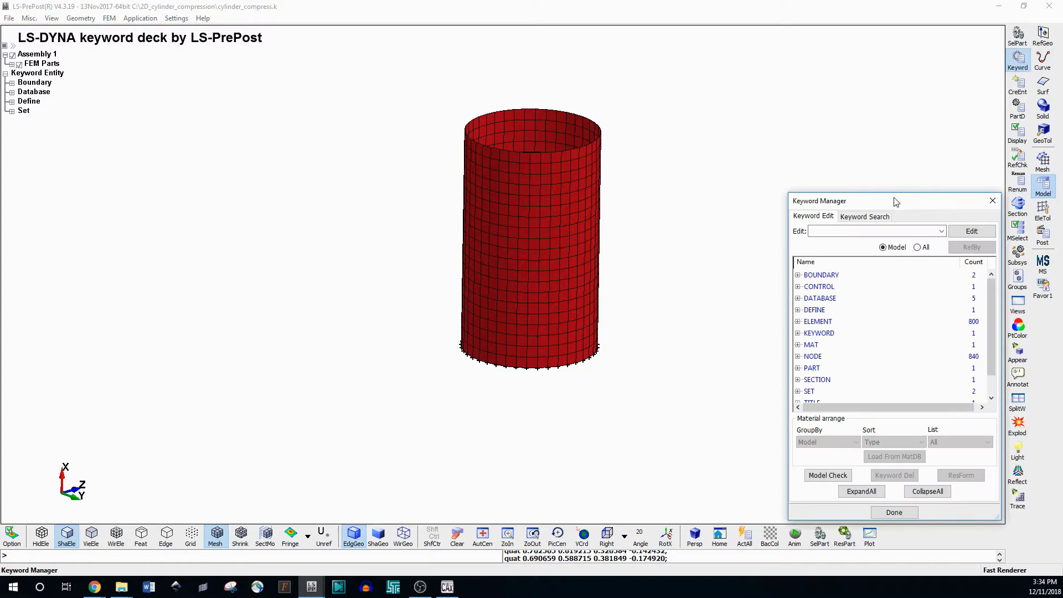
pyautogui.moveTo(898, 206); pyautogui.dragTo(899, 38)
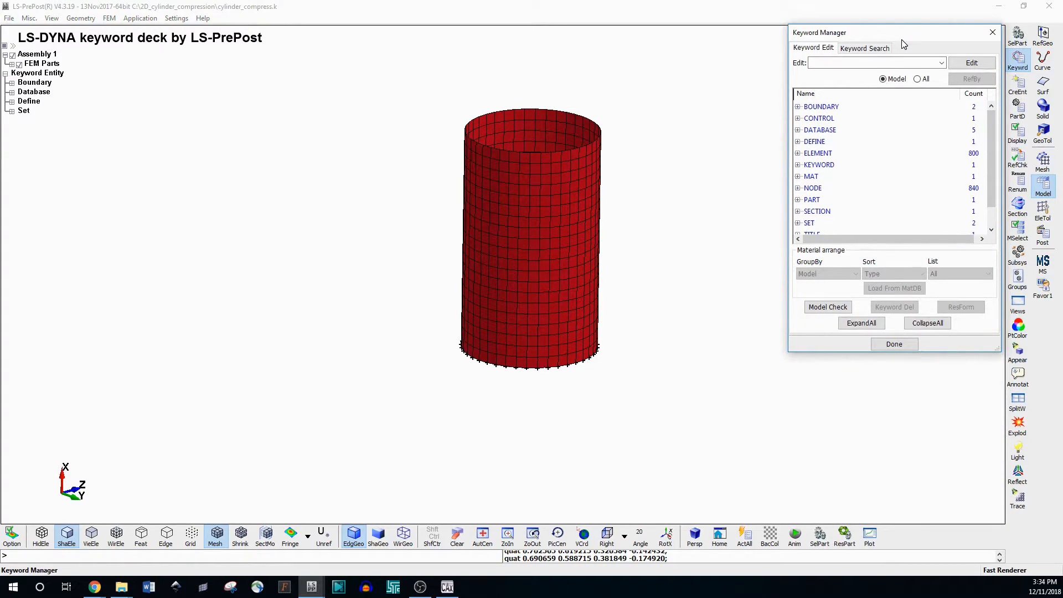
# Open the DEFINE_CURVE keyword form and plot load curve 1 for comparison with the cylinder model
pyautogui.click(808, 141)
pyautogui.doubleClick(823, 153)
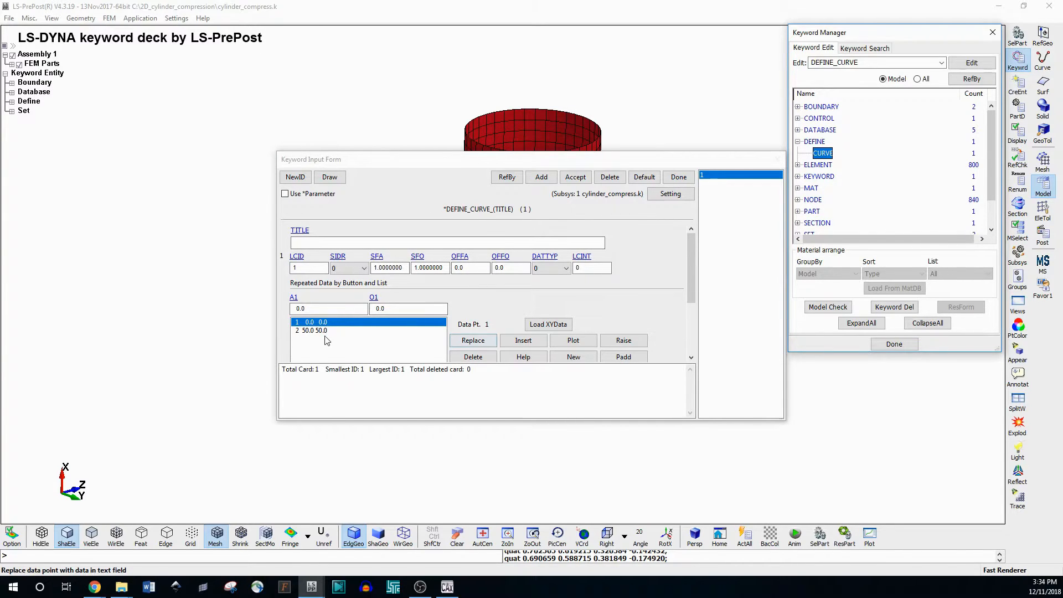
pyautogui.moveTo(492, 164); pyautogui.dragTo(677, 184)
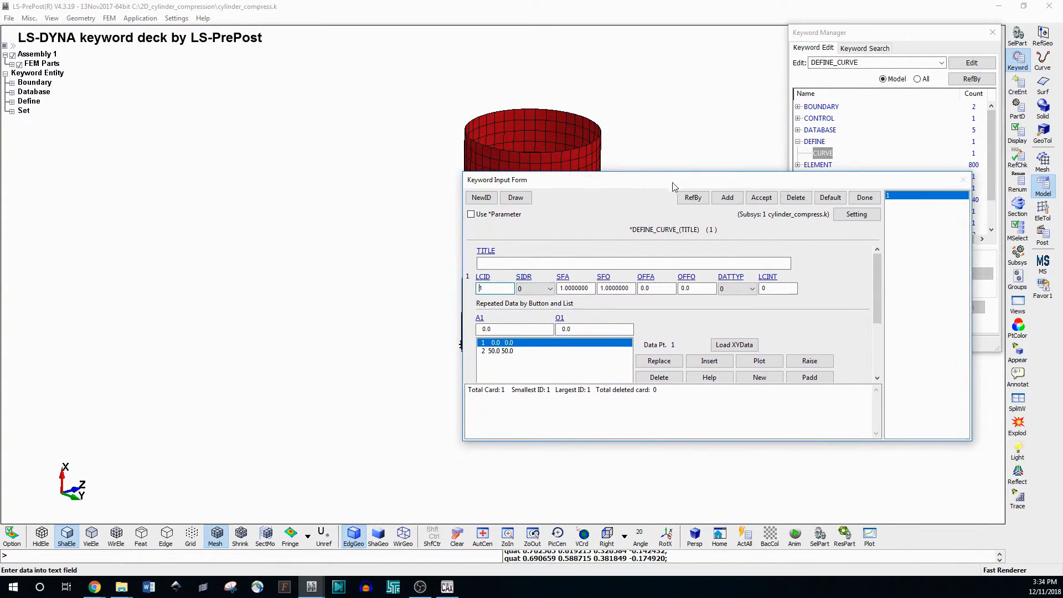
pyautogui.click(759, 360)
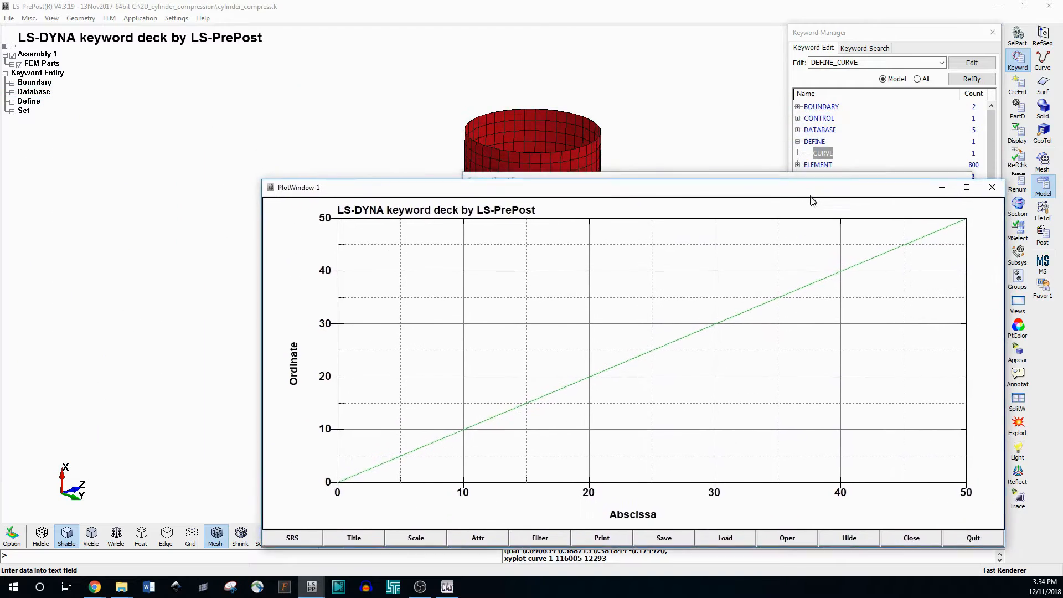
pyautogui.keyDown('shift'); pyautogui.moveTo(561, 132); pyautogui.dragTo(173, 153, button='middle'); pyautogui.keyUp('shift')
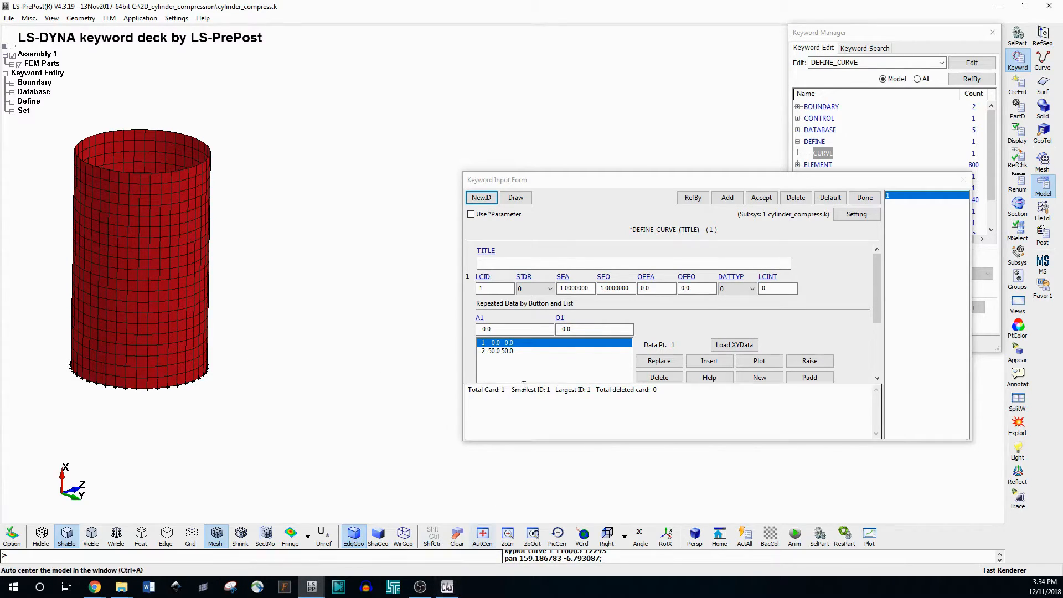
pyautogui.click(311, 590)
pyautogui.click(381, 540)
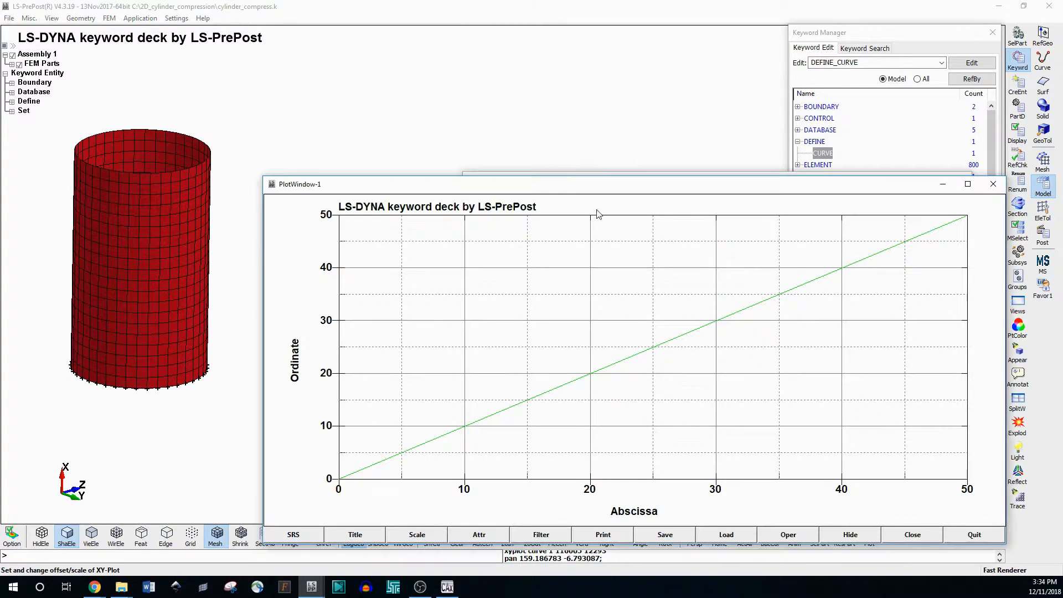
pyautogui.click(996, 184)
# Set the load curve's ordinate scale factor SFO to -1.0 and accept the change
pyautogui.click(614, 288)
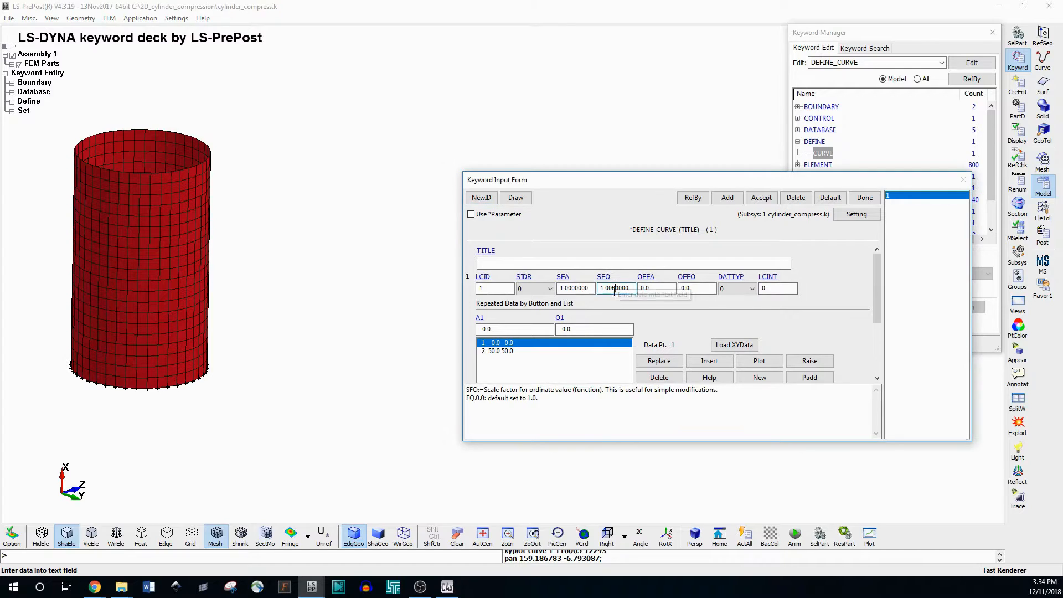
pyautogui.click(575, 288)
pyautogui.click(604, 287)
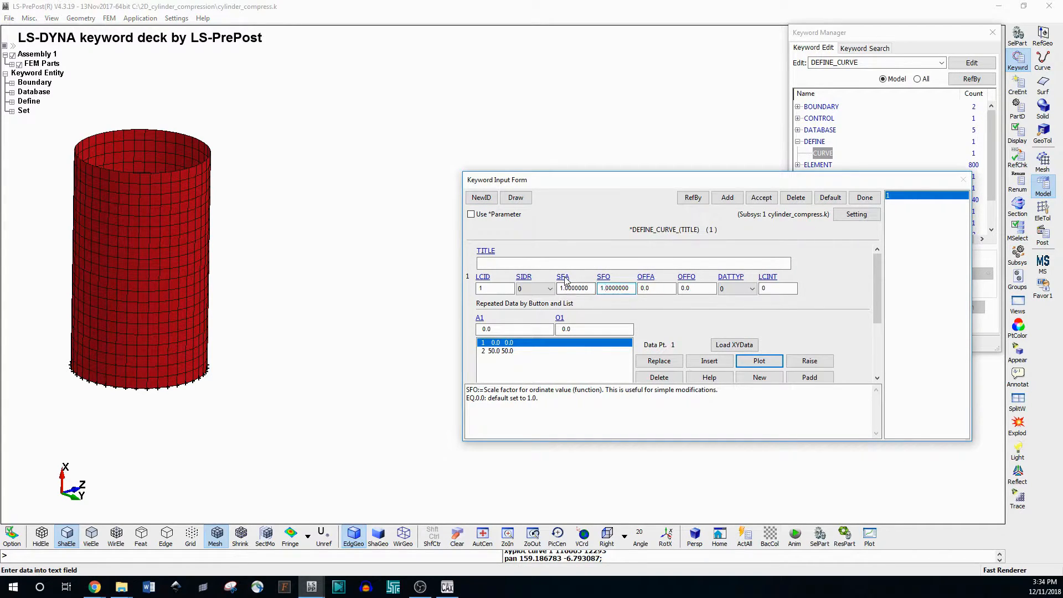
pyautogui.click(494, 328)
pyautogui.click(620, 284)
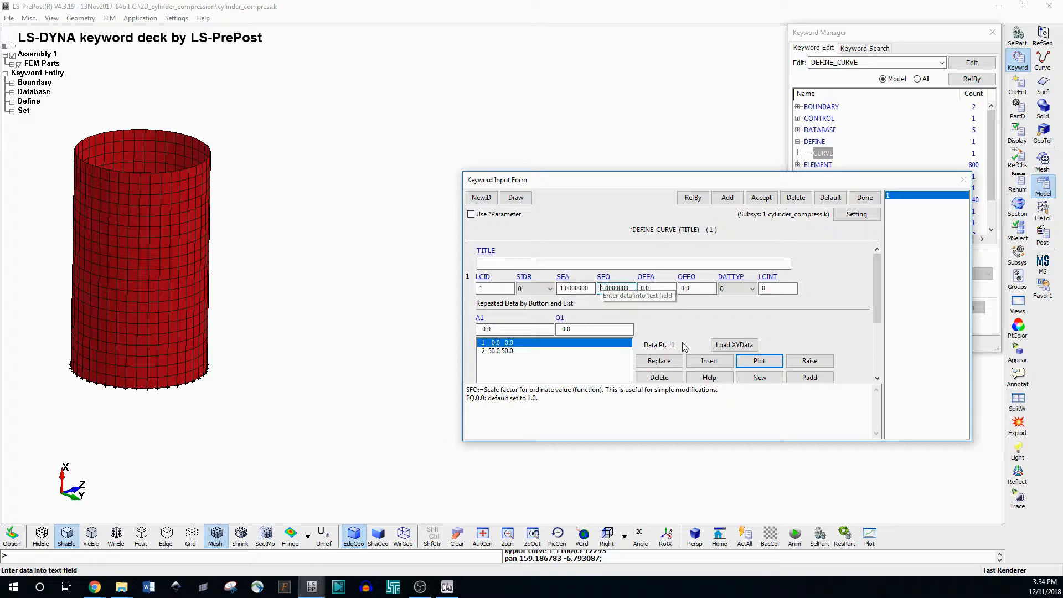
pyautogui.write('-')
pyautogui.click(761, 198)
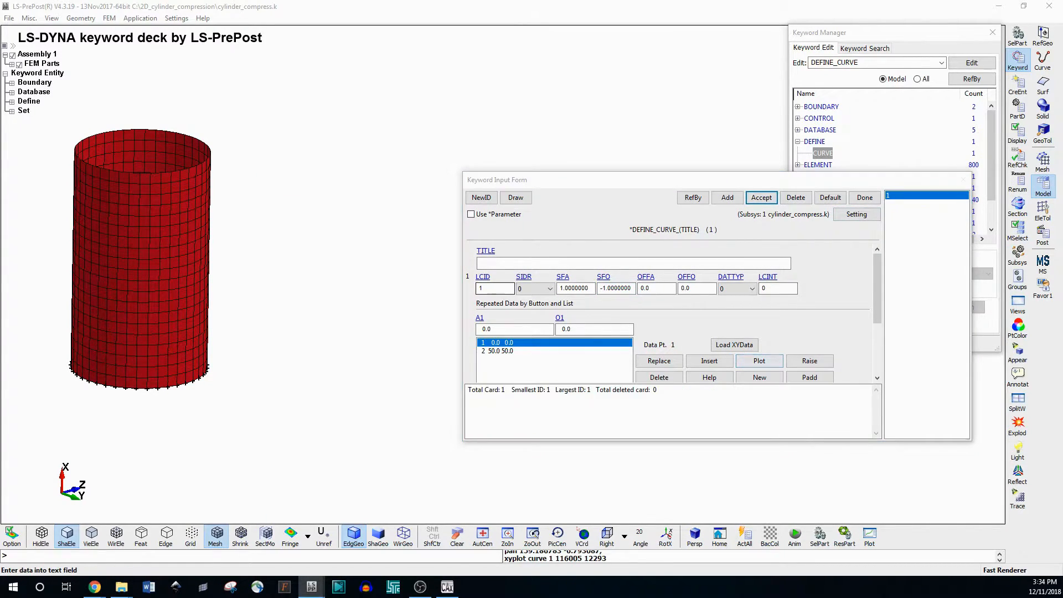
# Replot load curve 1 to check its direction, and close the curve form and the Keyword Manager
pyautogui.click(759, 360)
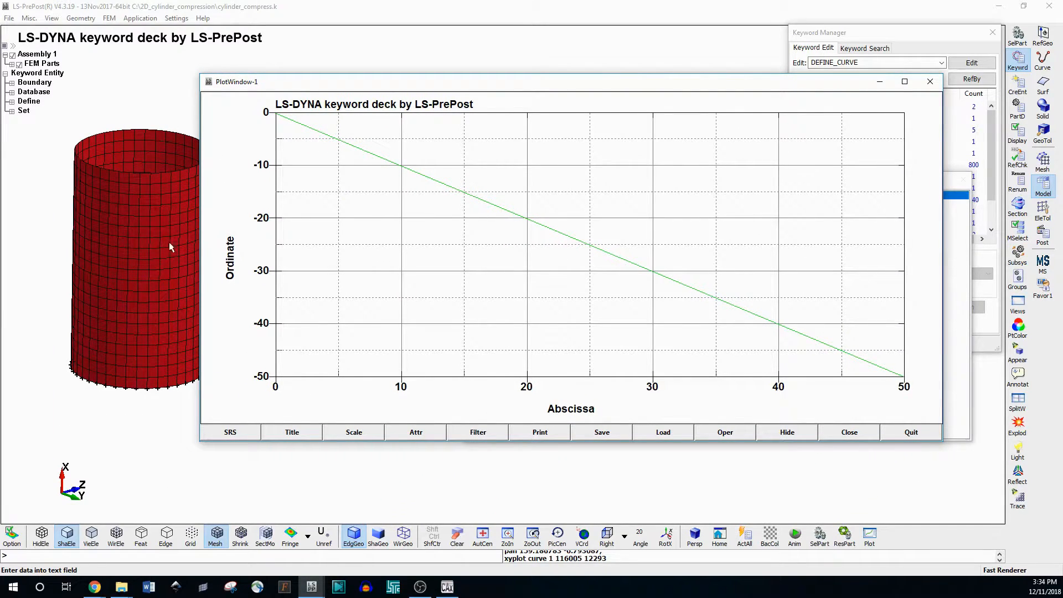
pyautogui.click(929, 81)
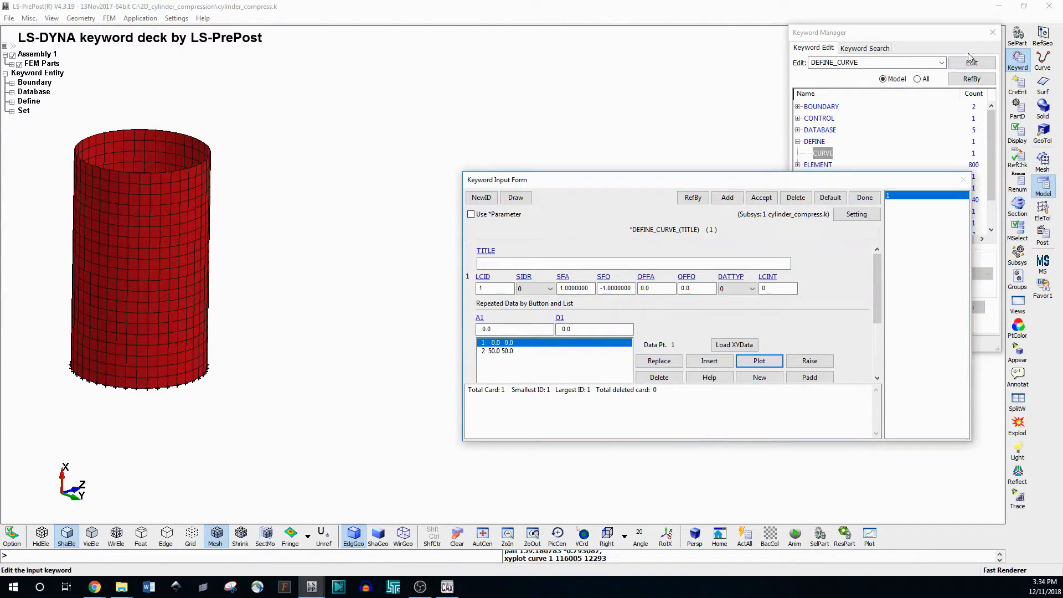
pyautogui.click(858, 198)
pyautogui.click(991, 35)
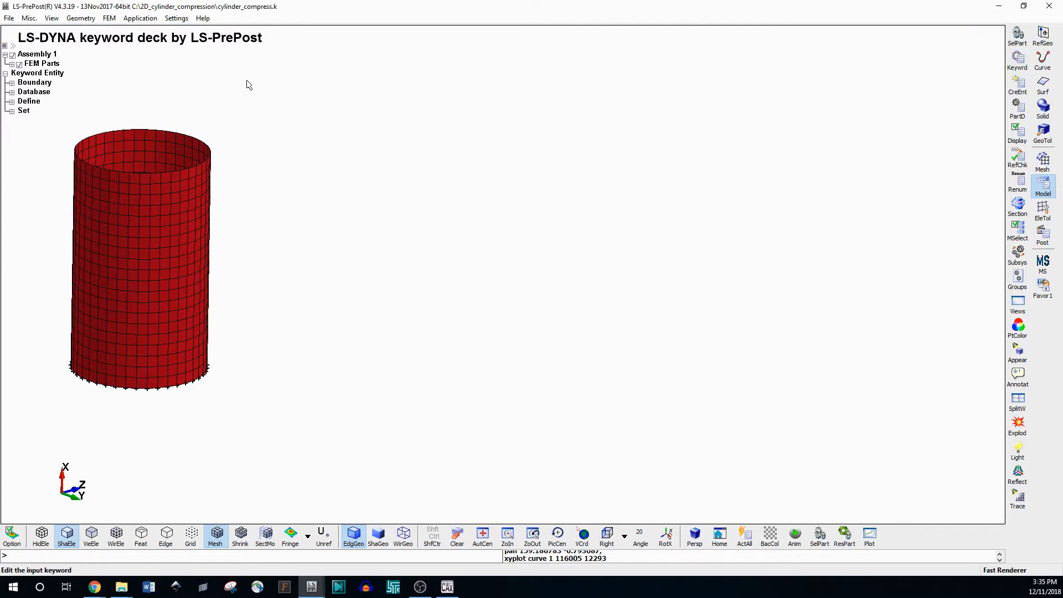
# Save the keyword file as cylinder_compress.k in the 2D_cylinder_compression folder, overwriting the existing file
pyautogui.click(9, 18)
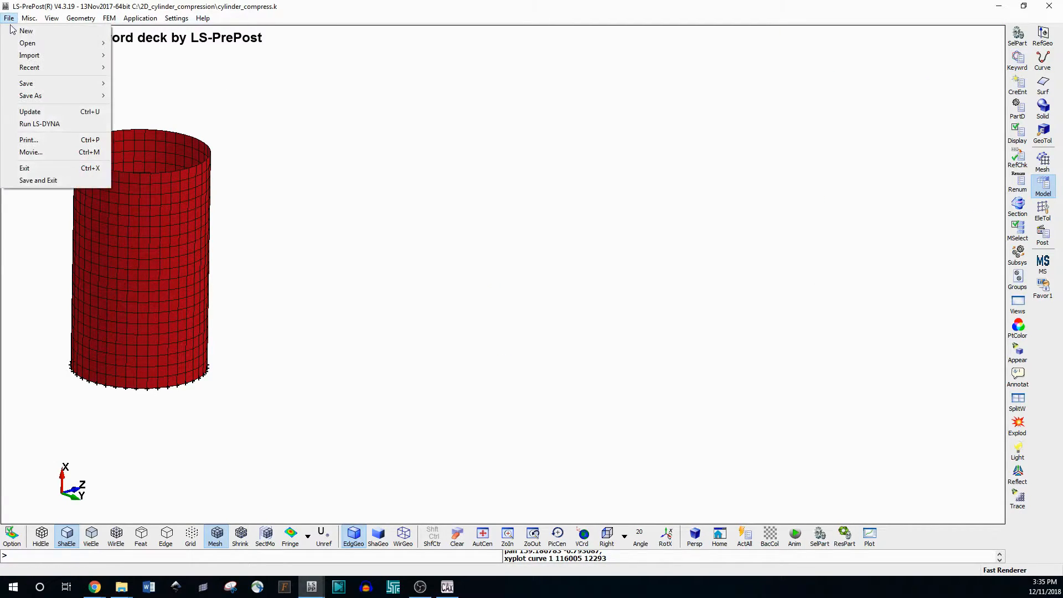
pyautogui.moveTo(40, 86)
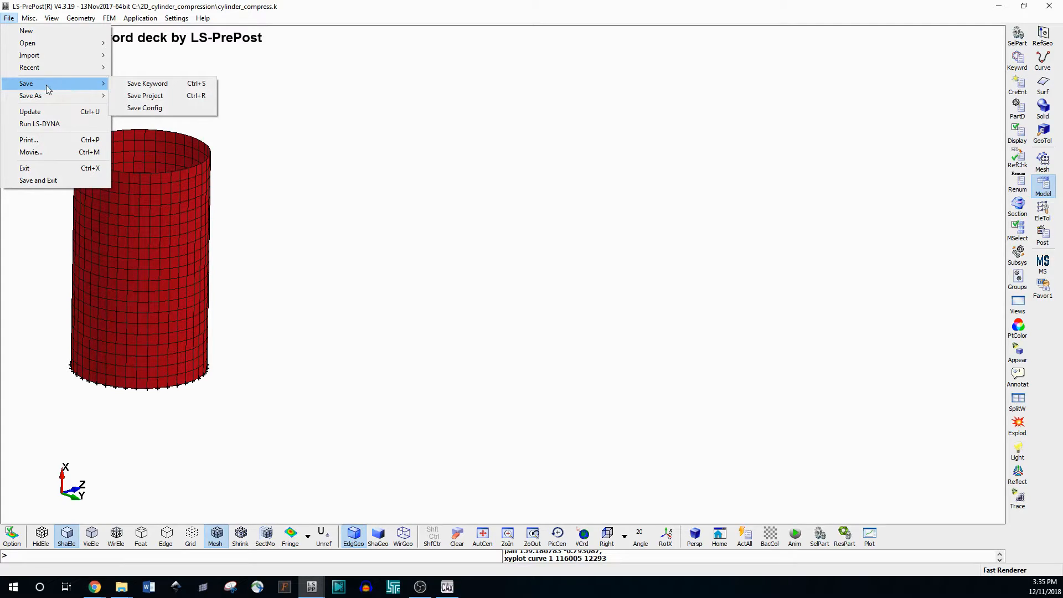
pyautogui.click(147, 83)
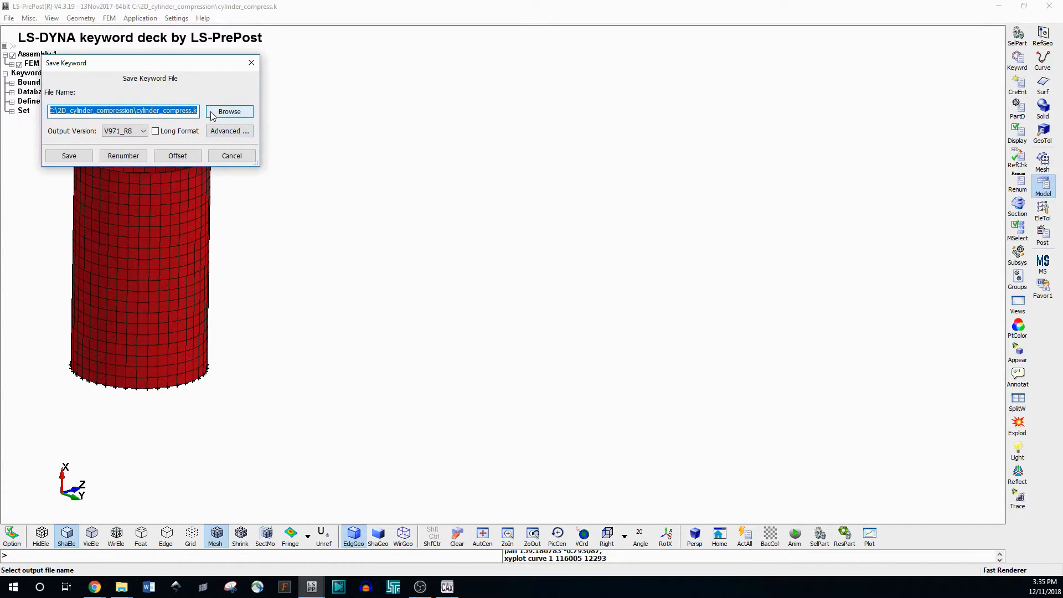
pyautogui.click(69, 155)
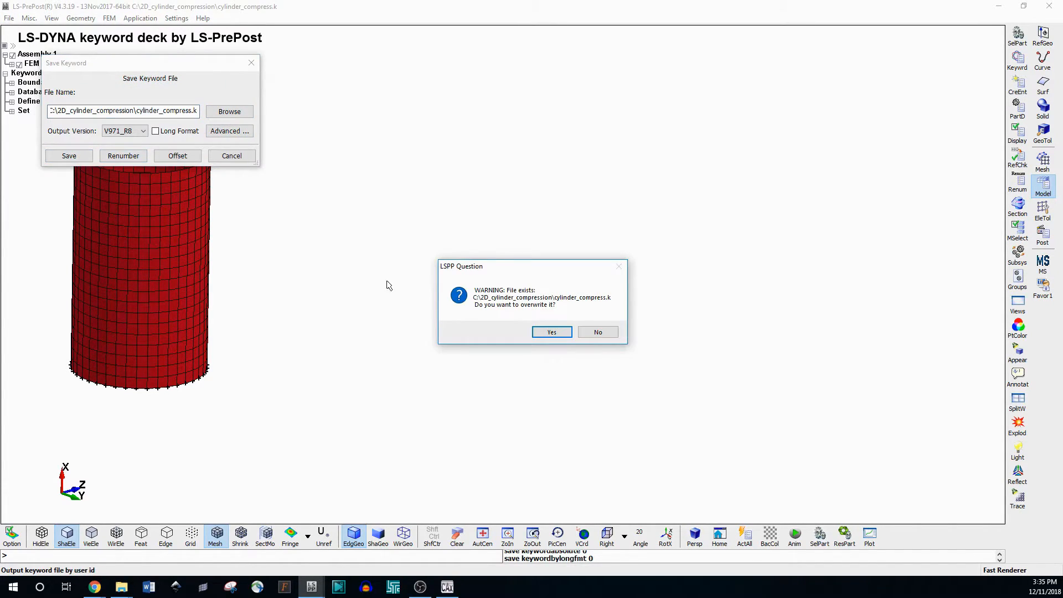
pyautogui.click(551, 332)
# Switch to LS-DYNA Program Manager and run the analysis with cylinder_compress.k as input file and default memory
pyautogui.click(121, 587)
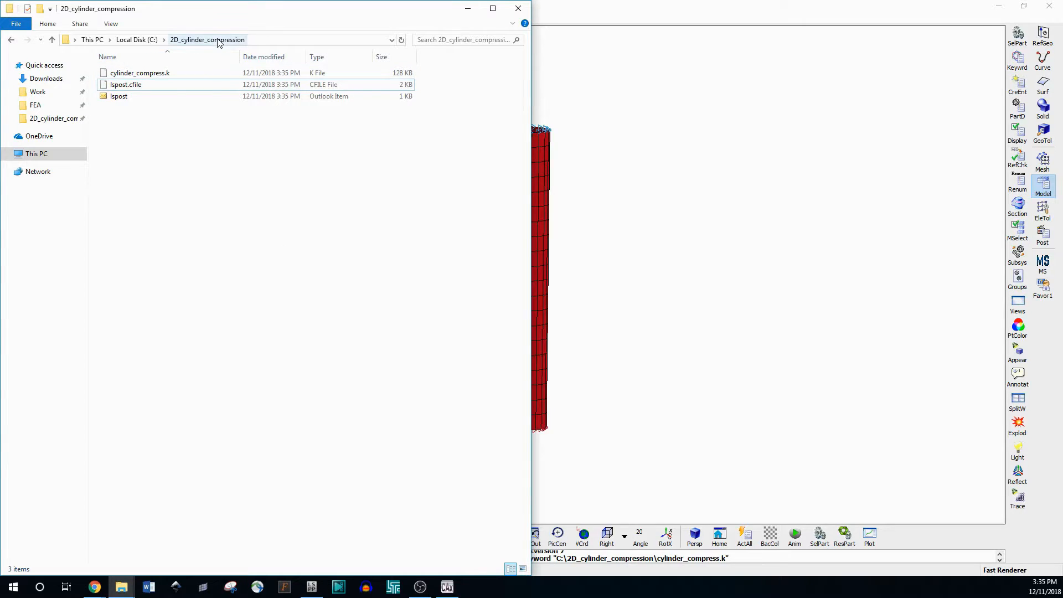
pyautogui.click(394, 587)
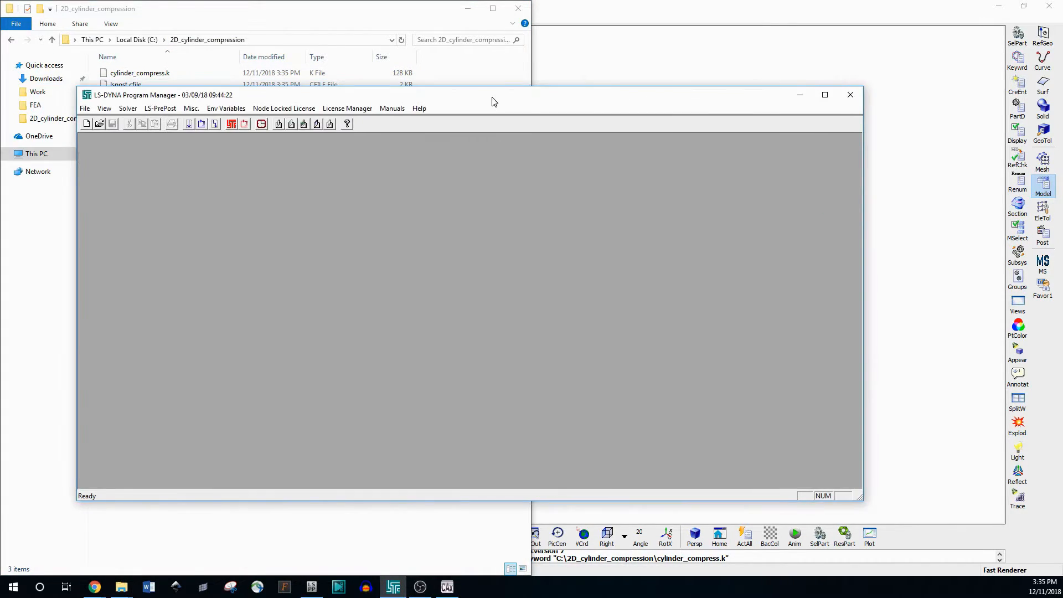
pyautogui.click(187, 124)
pyautogui.click(488, 234)
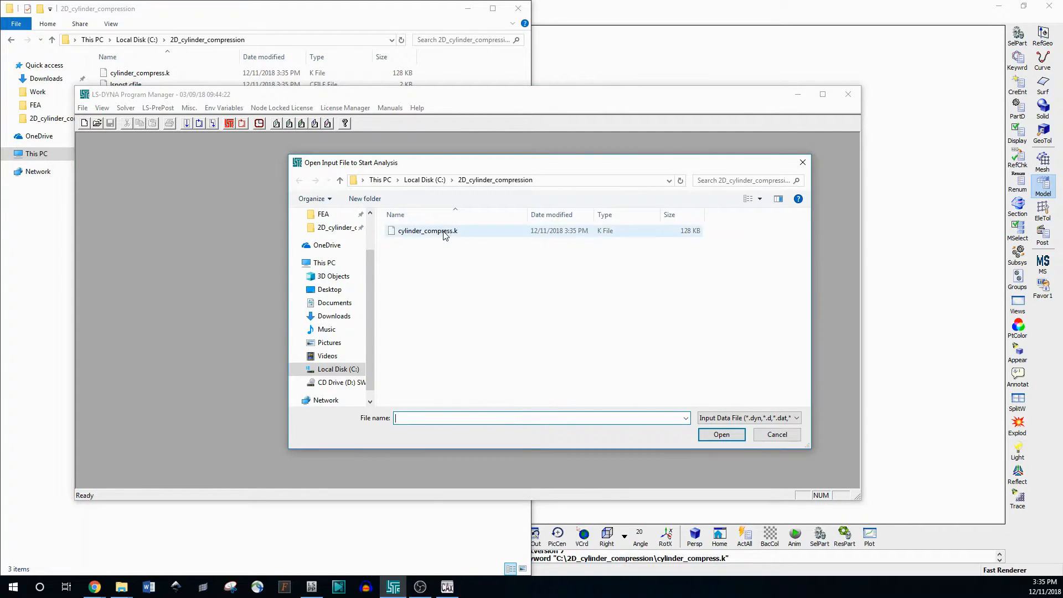
pyautogui.doubleClick(444, 232)
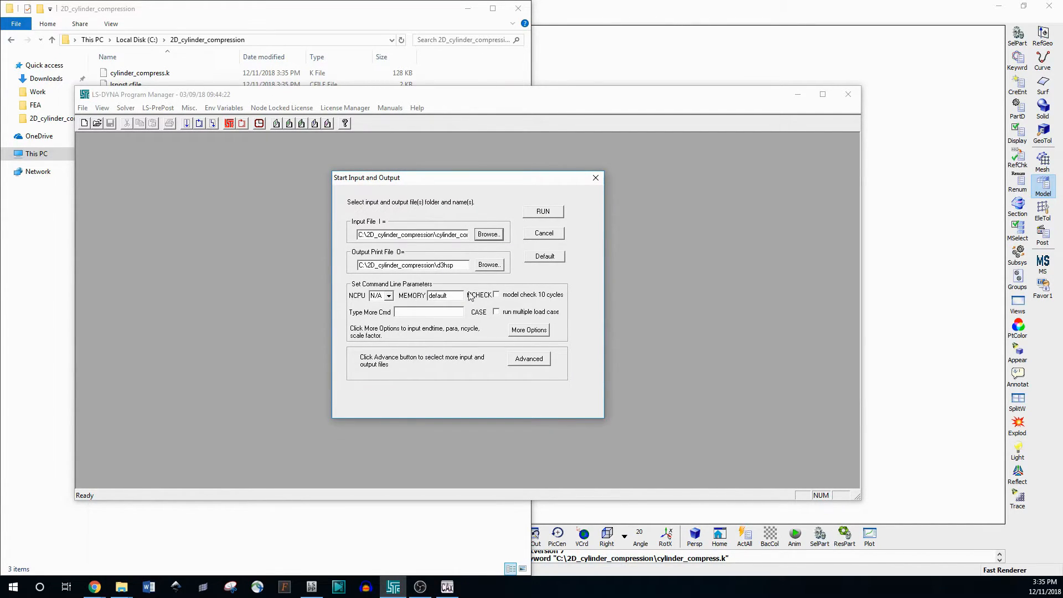
pyautogui.click(543, 212)
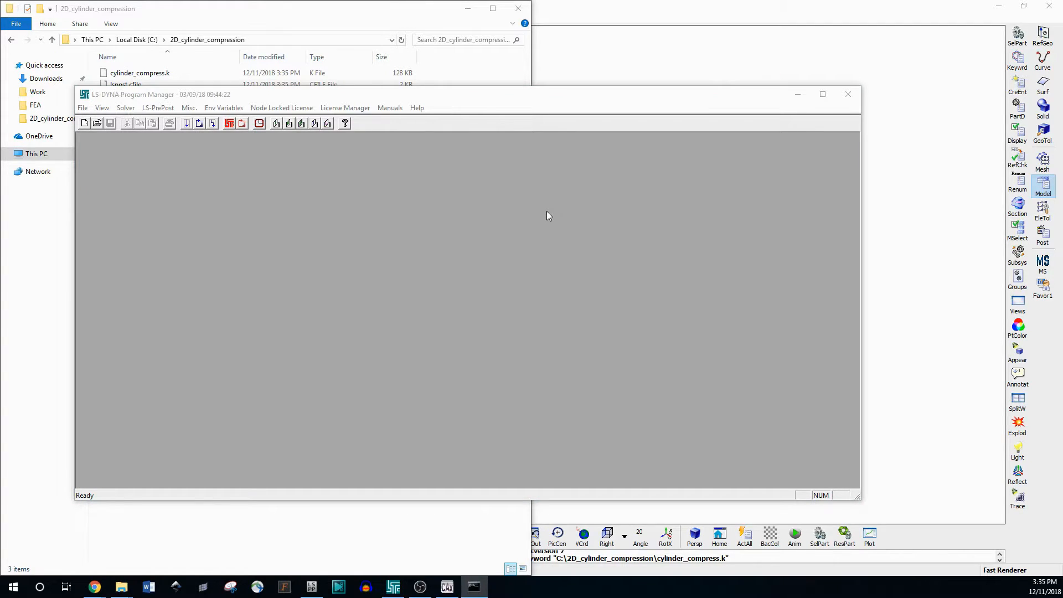
pyautogui.click(842, 98)
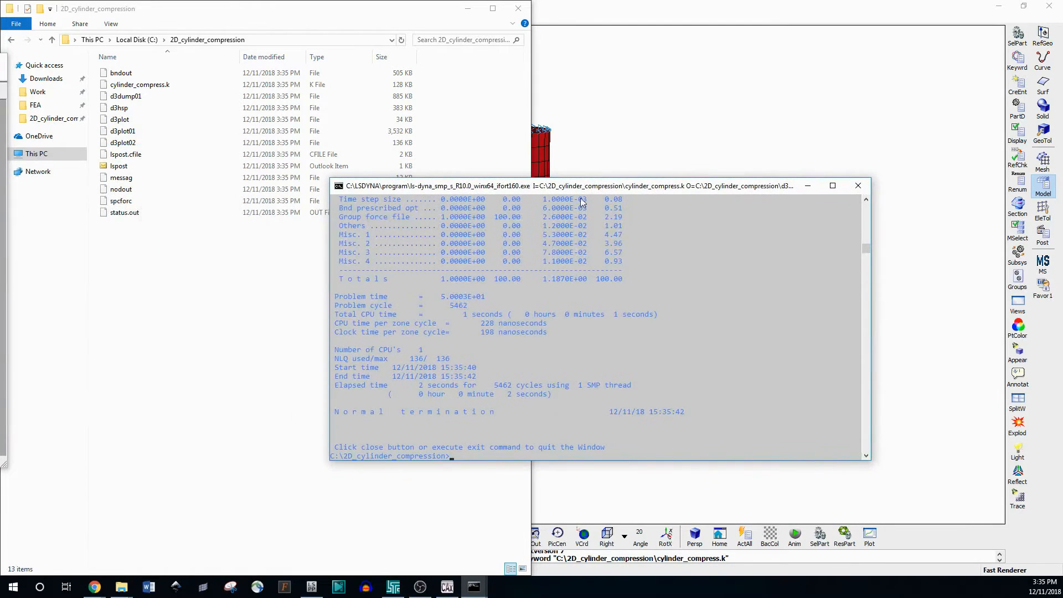
# Review the solver log for d3plot writes, termination status and timing information, and close the solver window
pyautogui.scroll(20, 617, 304)
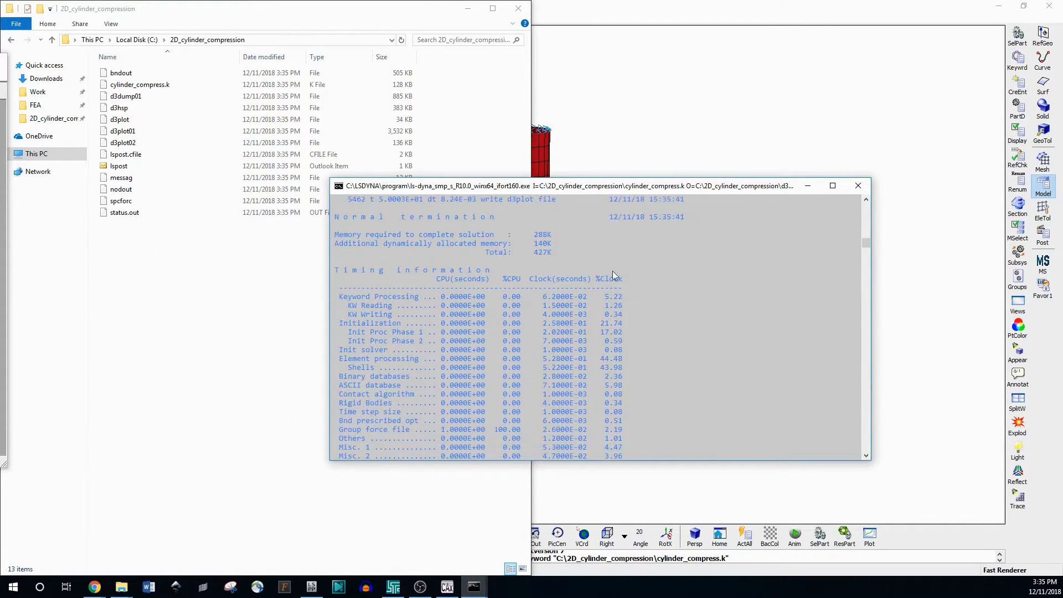
pyautogui.scroll(-5, 595, 285)
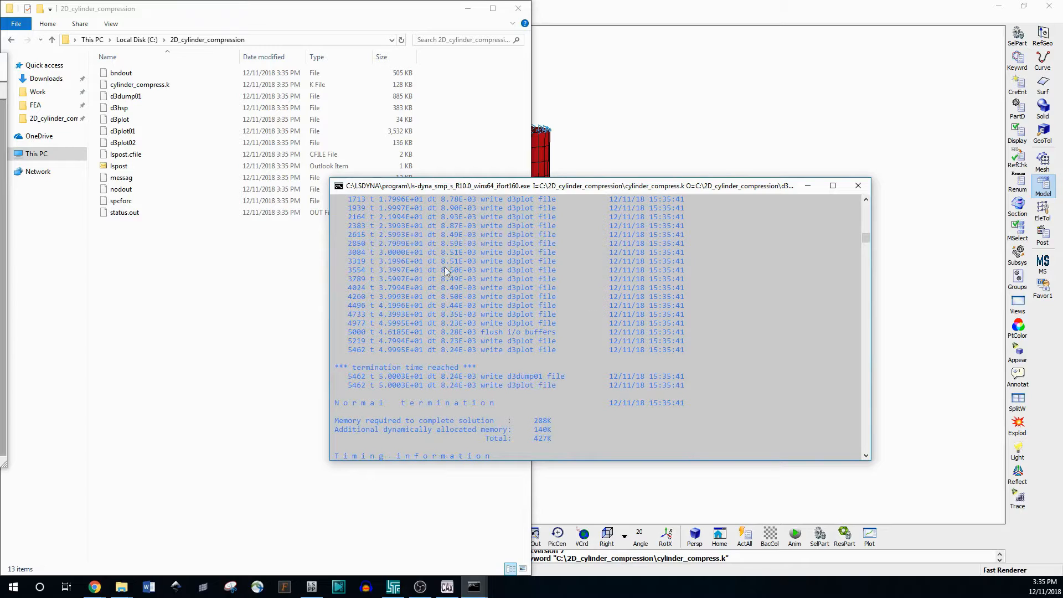
pyautogui.scroll(-15, 452, 270)
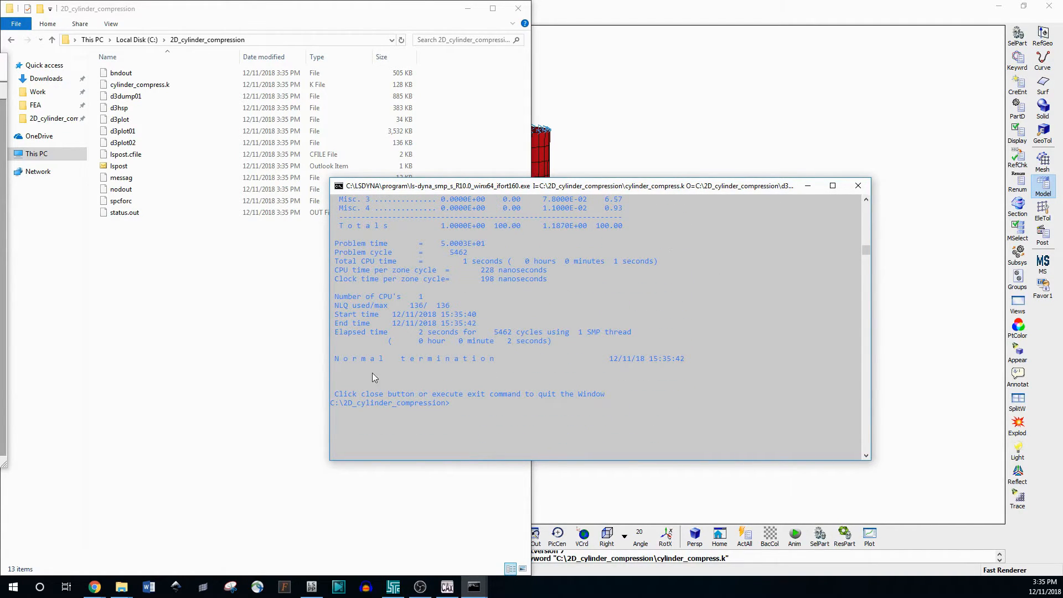
pyautogui.click(857, 186)
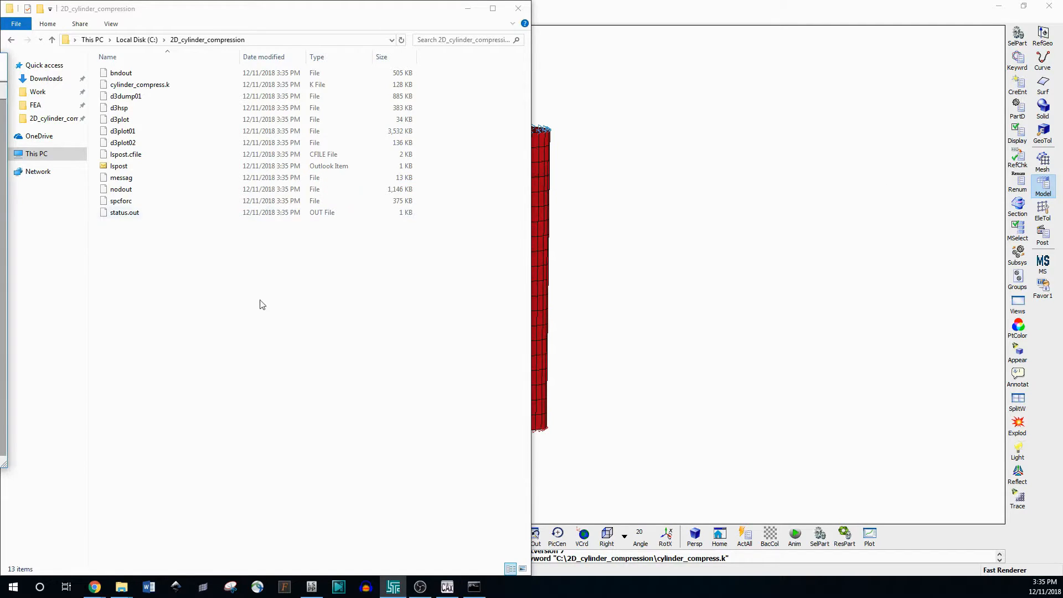
# Open a new, empty LS-PrePost window and bring the 2D_cylinder_compression folder to the front
pyautogui.rightClick(312, 589)
pyautogui.click(302, 528)
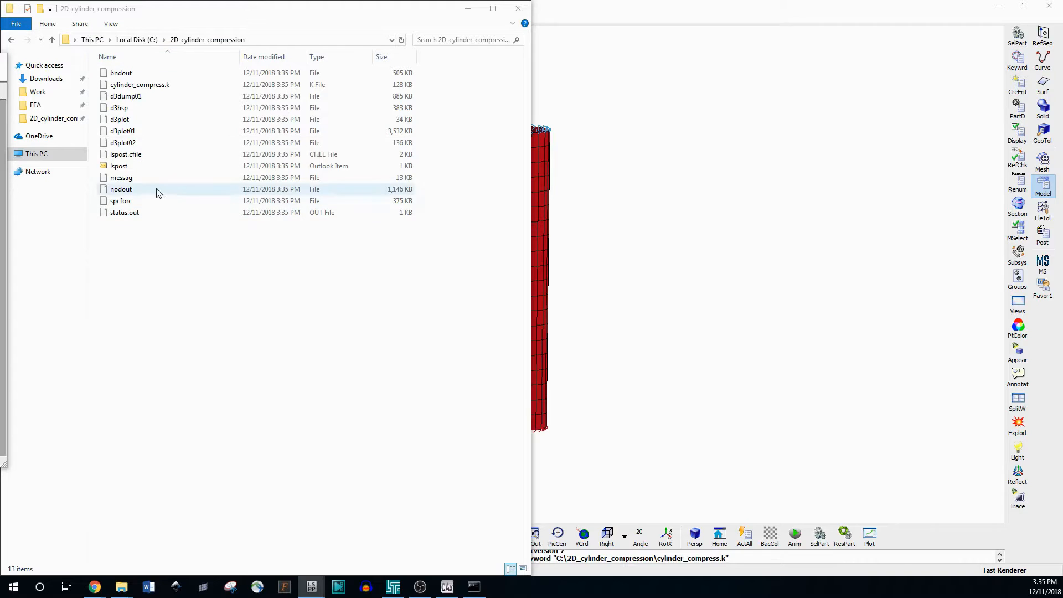
pyautogui.moveTo(135, 586)
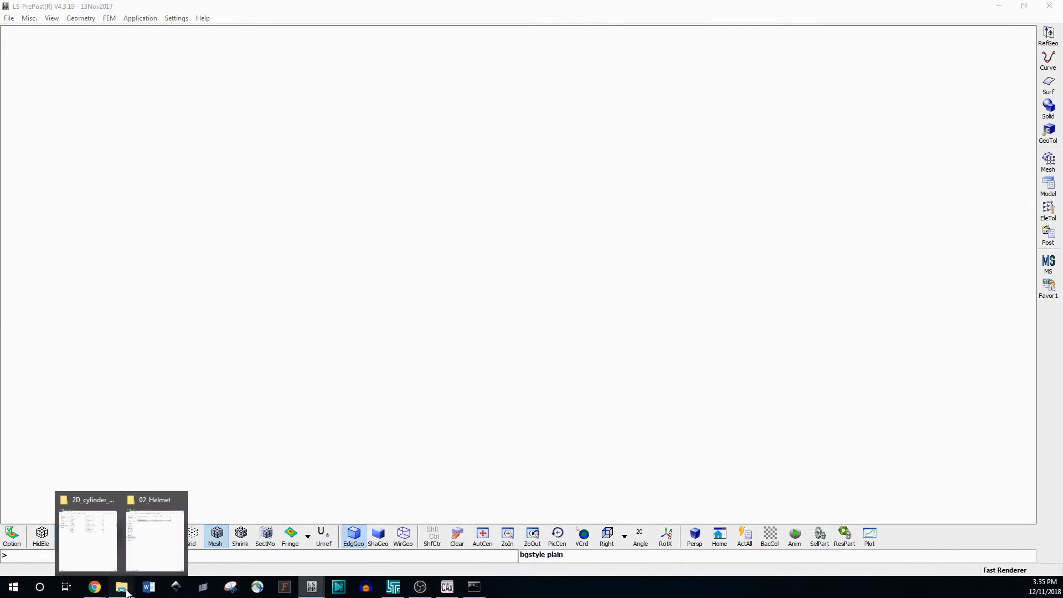
pyautogui.click(110, 545)
# Look over the solver output files bndout, nodout, spcforc and d3hsp in the results folder
pyautogui.click(125, 74)
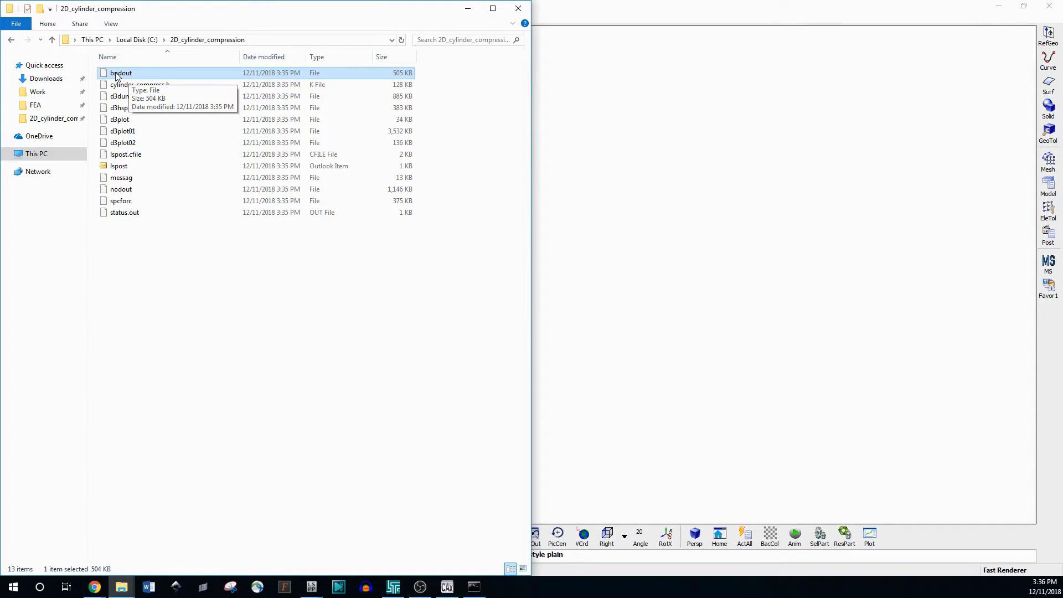
pyautogui.click(128, 190)
pyautogui.click(128, 203)
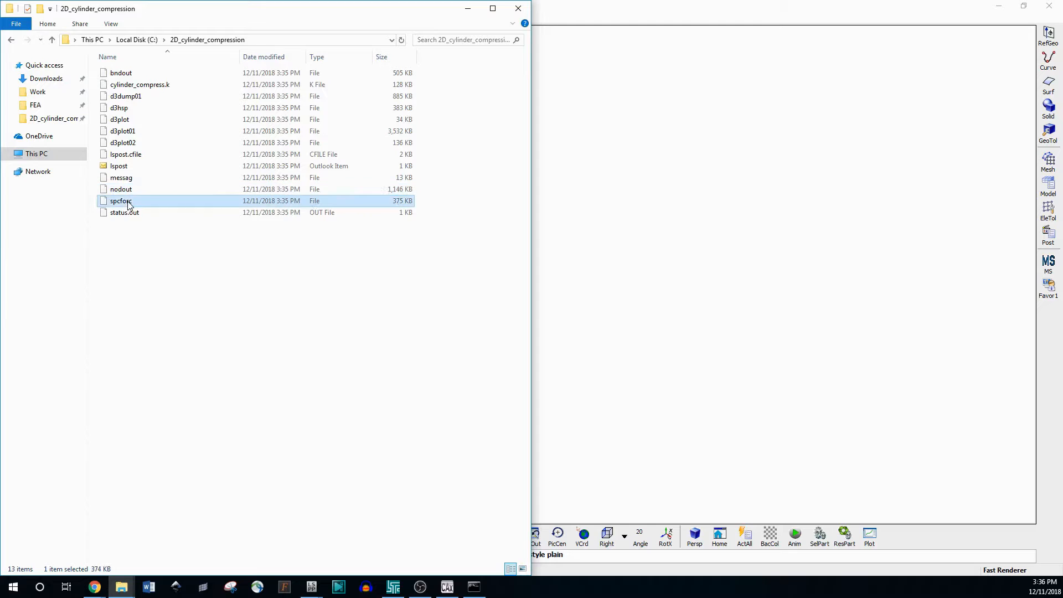
pyautogui.click(129, 109)
pyautogui.rightClick(131, 110)
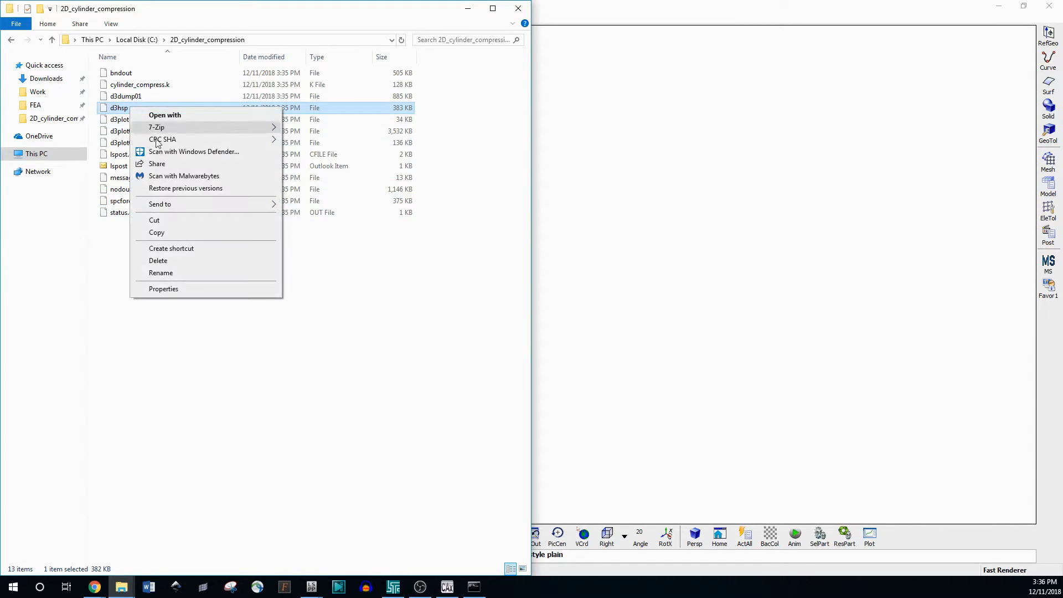
pyautogui.click(105, 264)
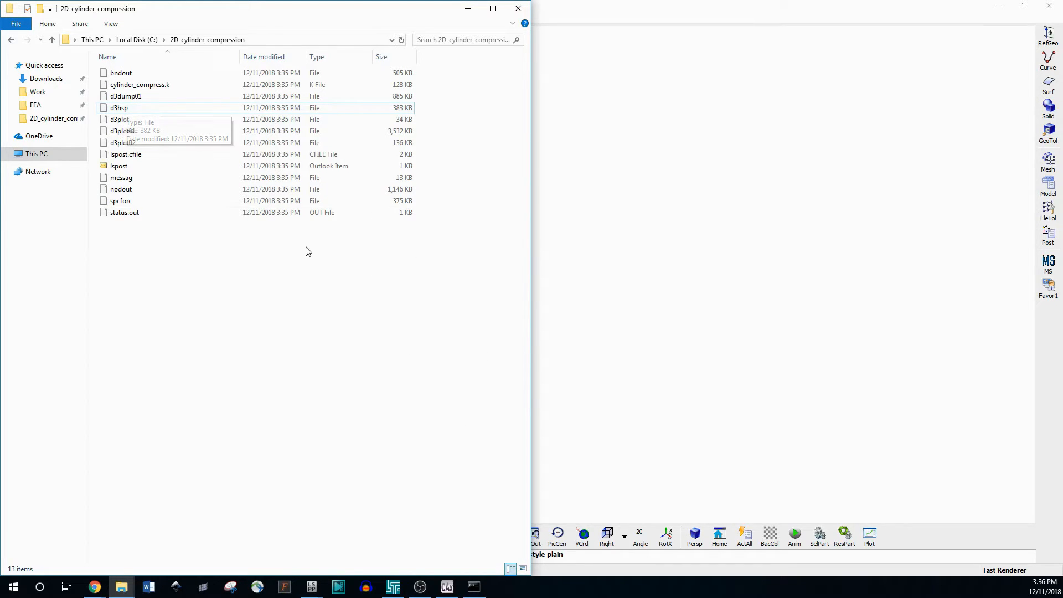
# Load the d3plot results file from the folder into the empty LS-PrePost window and bring that window forward
pyautogui.click(133, 121)
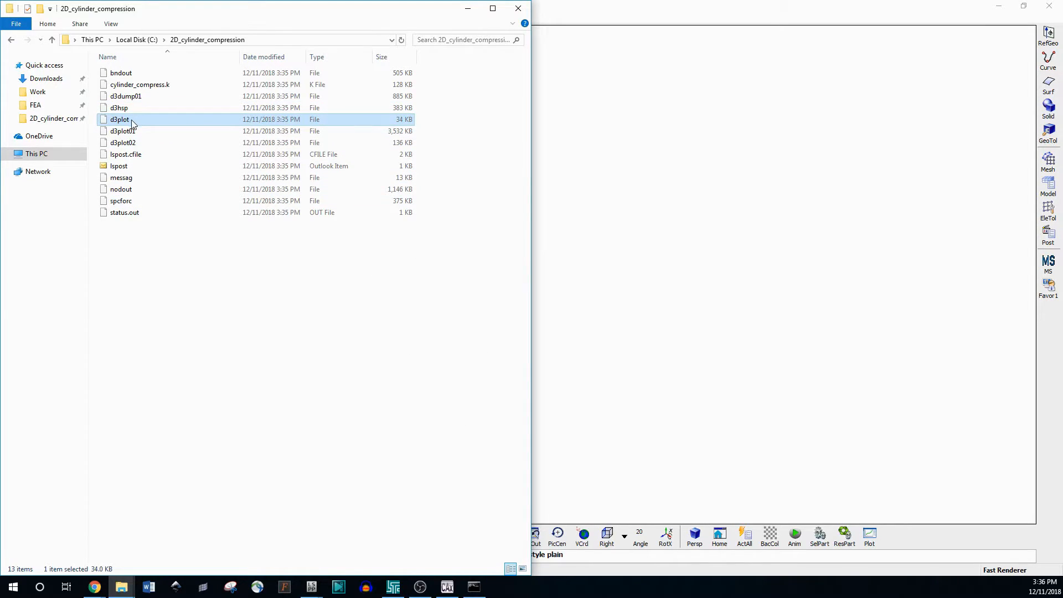
pyautogui.moveTo(120, 120); pyautogui.dragTo(736, 172)
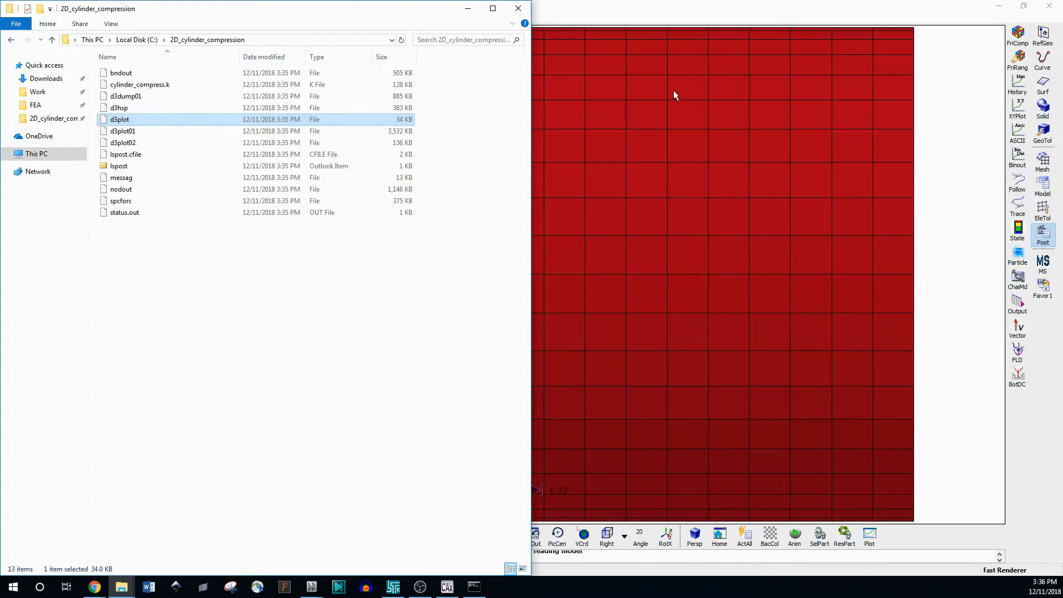
pyautogui.click(679, 9)
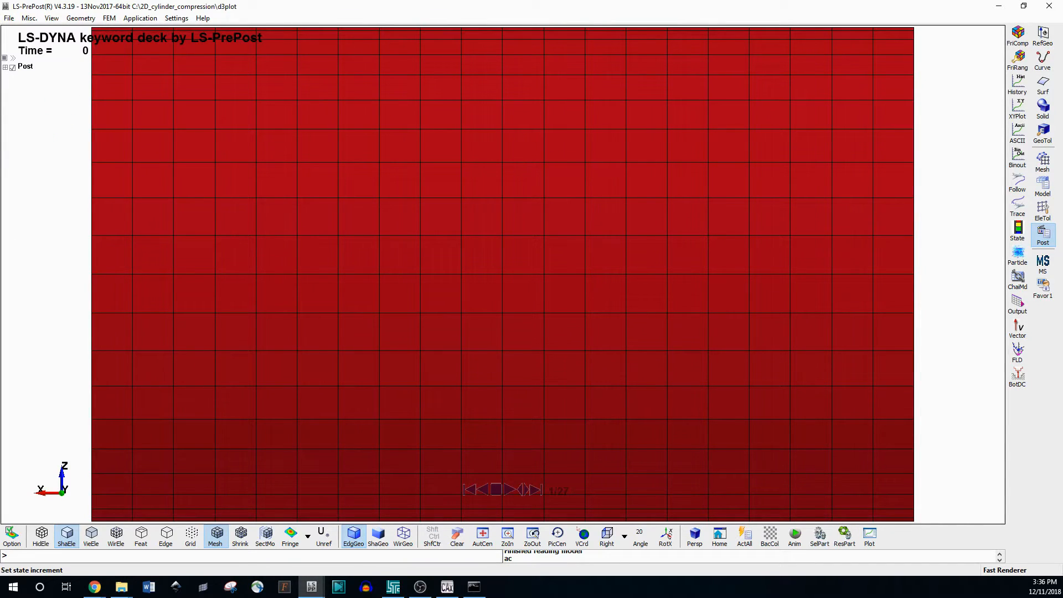
# Play the compression results animation forward and view the deforming cylinder from an angle
pyautogui.moveTo(146, 452); pyautogui.dragTo(533, 461)
pyautogui.click(347, 331)
pyautogui.scroll(-3, 405, 283)
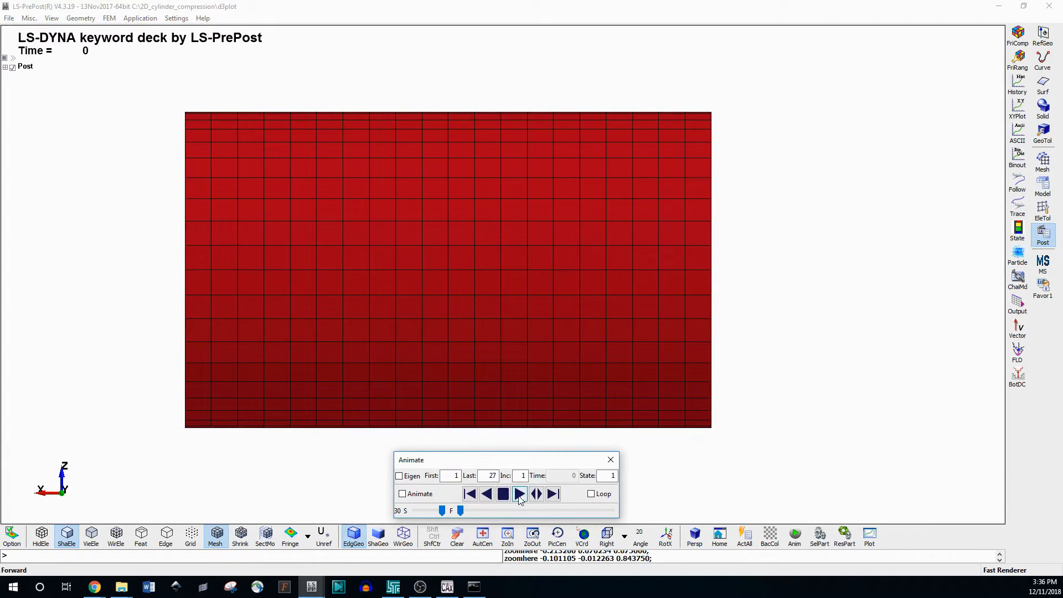
pyautogui.click(519, 494)
pyautogui.moveTo(363, 317); pyautogui.dragTo(526, 398)
pyautogui.scroll(-3, 494, 343)
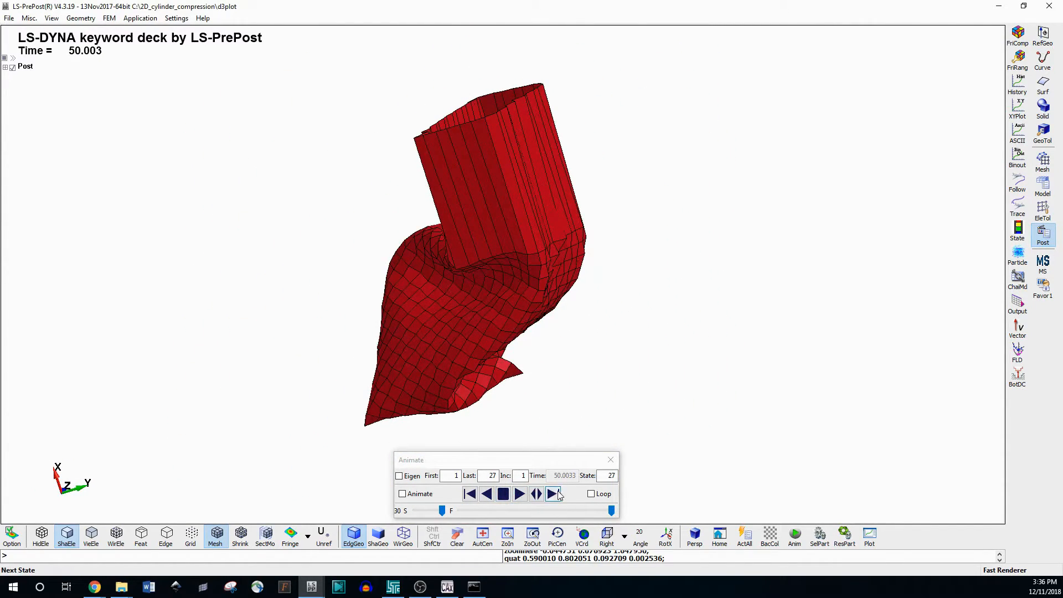
# Step through the result states one at a time and examine how the cylinder deforms from different sides
pyautogui.click(555, 496)
pyautogui.click(555, 495)
pyautogui.tripleClick(555, 495)
pyautogui.tripleClick(555, 495)
pyautogui.tripleClick(555, 496)
pyautogui.click(555, 495)
pyautogui.keyDown('shift'); pyautogui.moveTo(475, 312); pyautogui.dragTo(554, 420); pyautogui.keyUp('shift')
pyautogui.click(559, 497)
pyautogui.tripleClick(559, 497)
pyautogui.click(558, 497)
pyautogui.click(558, 496)
pyautogui.tripleClick(557, 497)
pyautogui.click(557, 497)
pyautogui.tripleClick(557, 497)
pyautogui.keyDown('shift'); pyautogui.moveTo(620, 420); pyautogui.dragTo(569, 451); pyautogui.keyUp('shift')
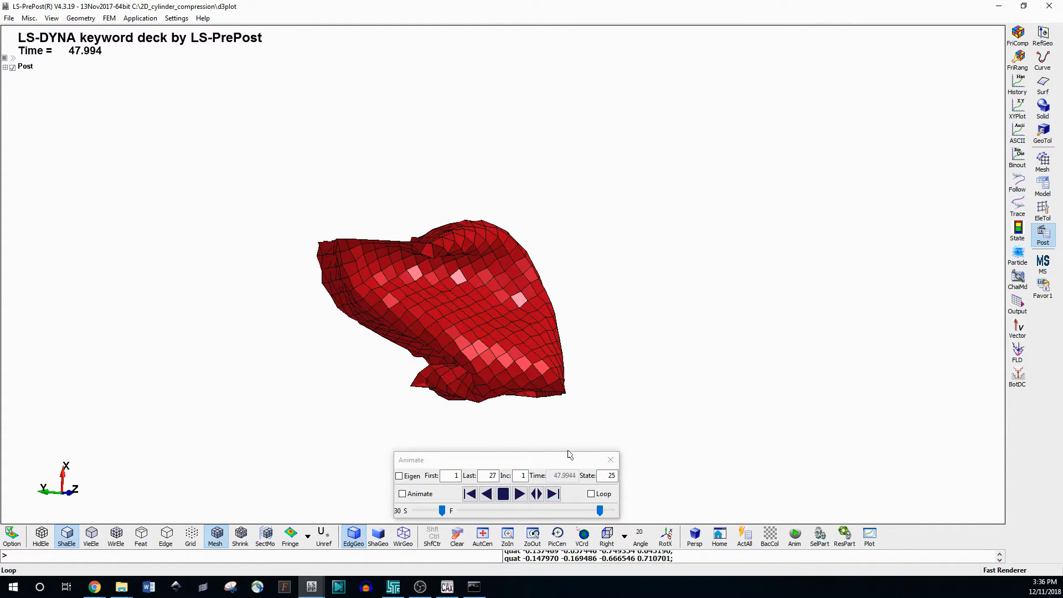
pyautogui.click(553, 494)
pyautogui.doubleClick(556, 497)
pyautogui.doubleClick(555, 497)
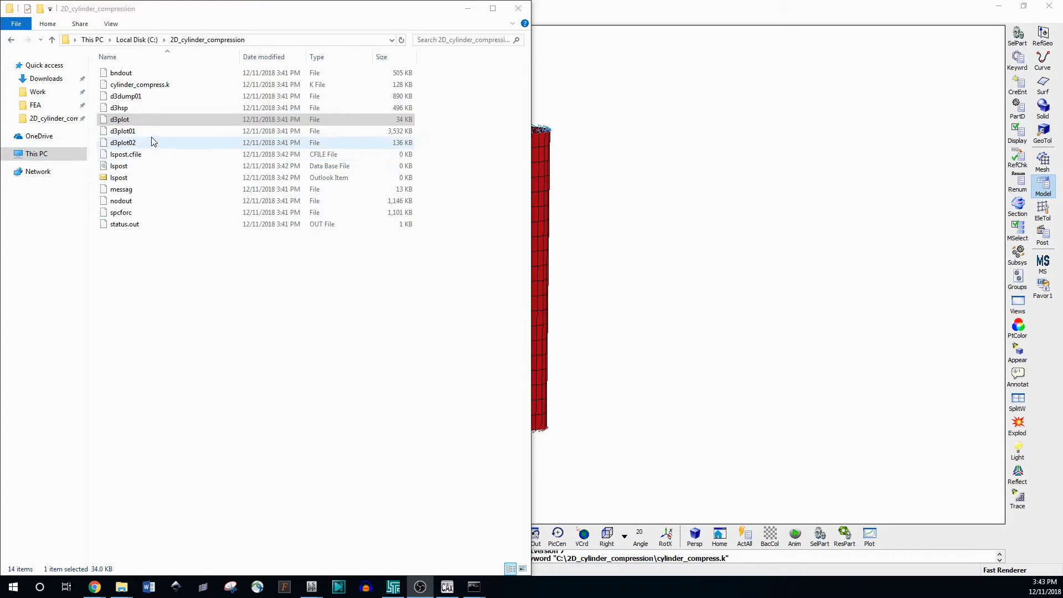
# Open cylinder_compress.k from the results folder in CAxEdit, skim through its keyword cards and close it
pyautogui.click(154, 86)
pyautogui.rightClick(153, 88)
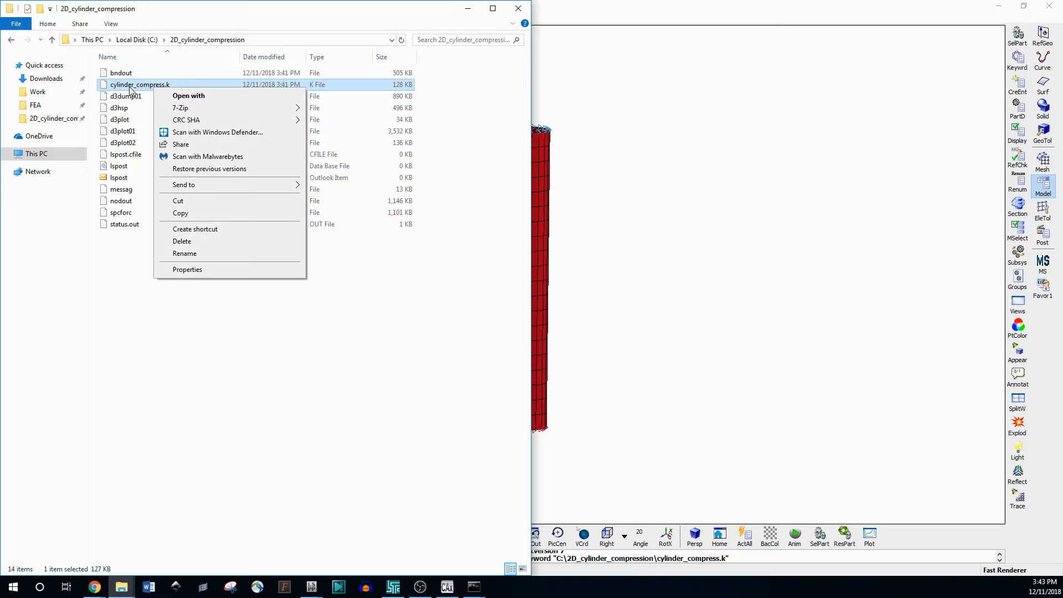
pyautogui.doubleClick(132, 88)
pyautogui.doubleClick(472, 197)
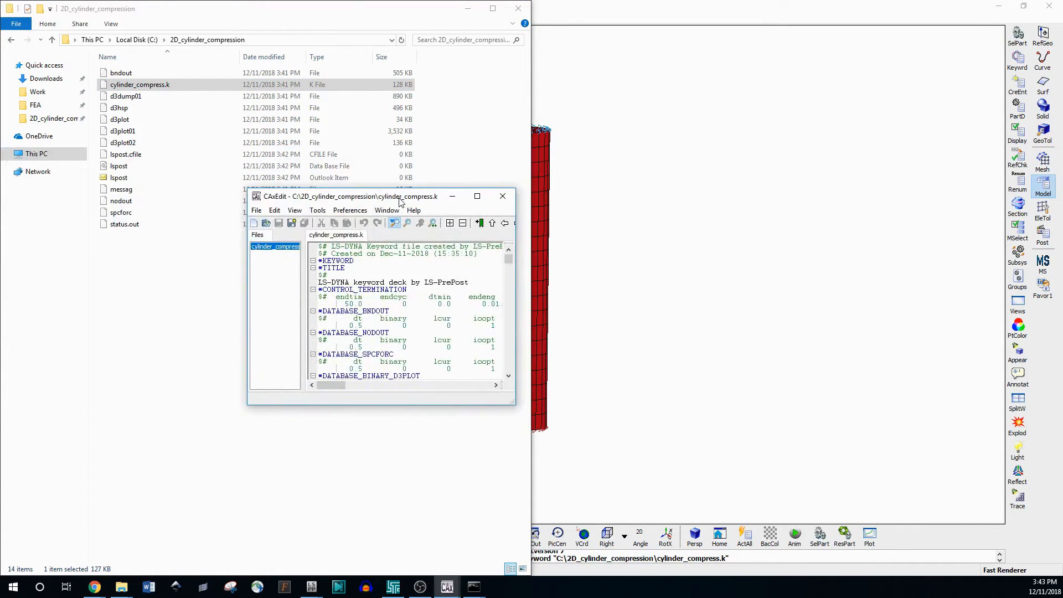
pyautogui.press('super+Left')
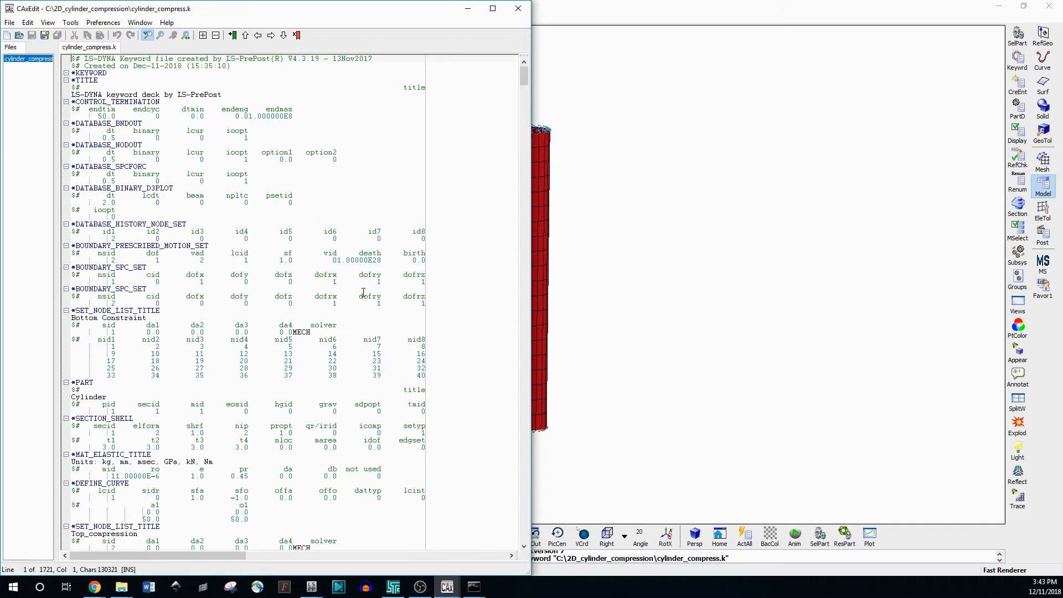
pyautogui.scroll(-15, 364, 290)
pyautogui.scroll(15, 404, 286)
pyautogui.click(518, 9)
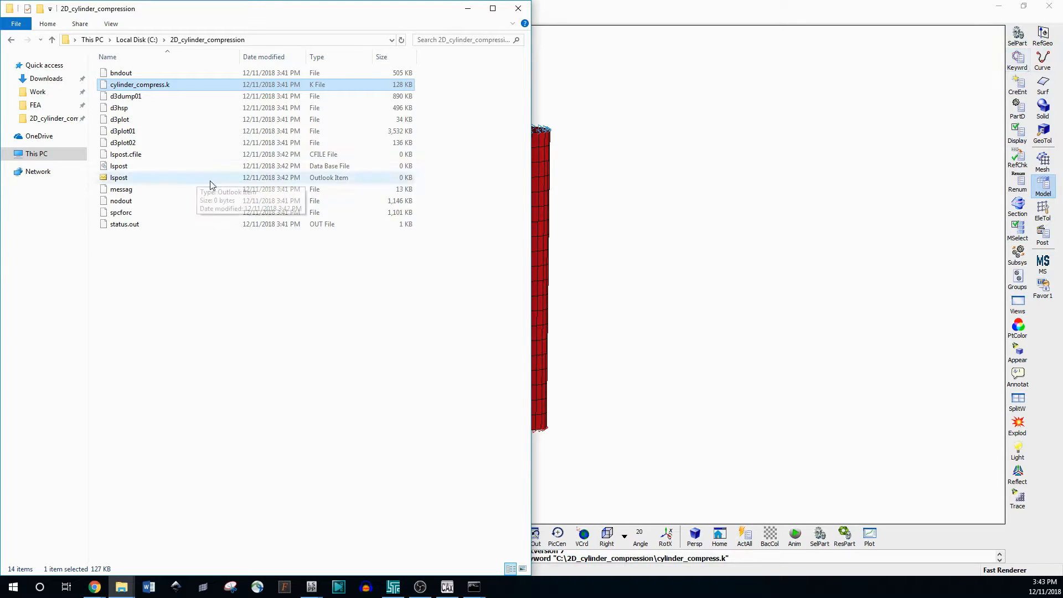
# Reopen cylinder_compress.k in CAxEdit, collapse and re-expand all keyword blocks, and look over the cards
pyautogui.rightClick(155, 90)
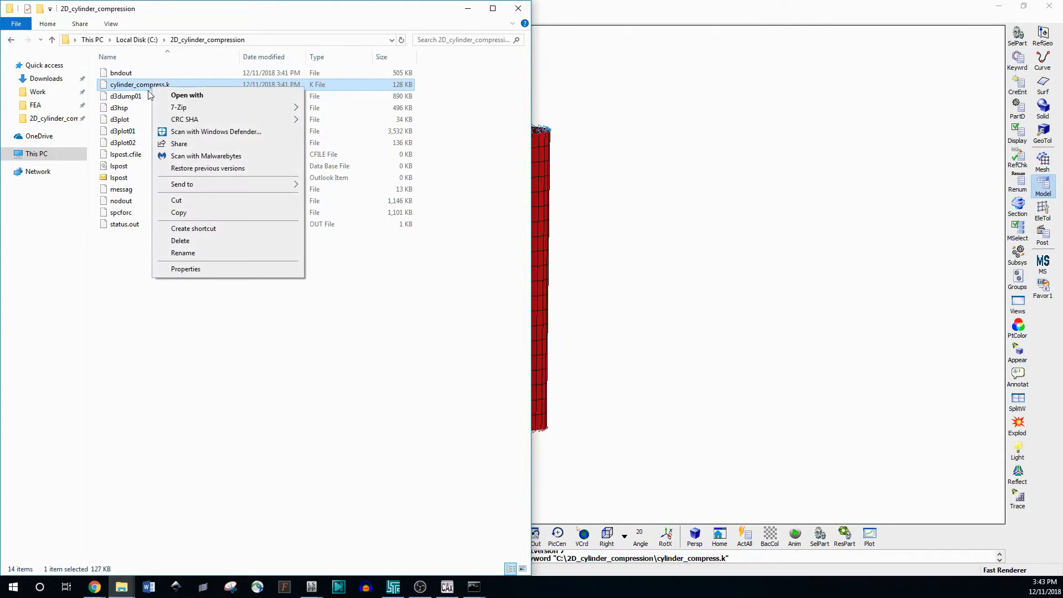
pyautogui.click(156, 94)
pyautogui.doubleClick(487, 205)
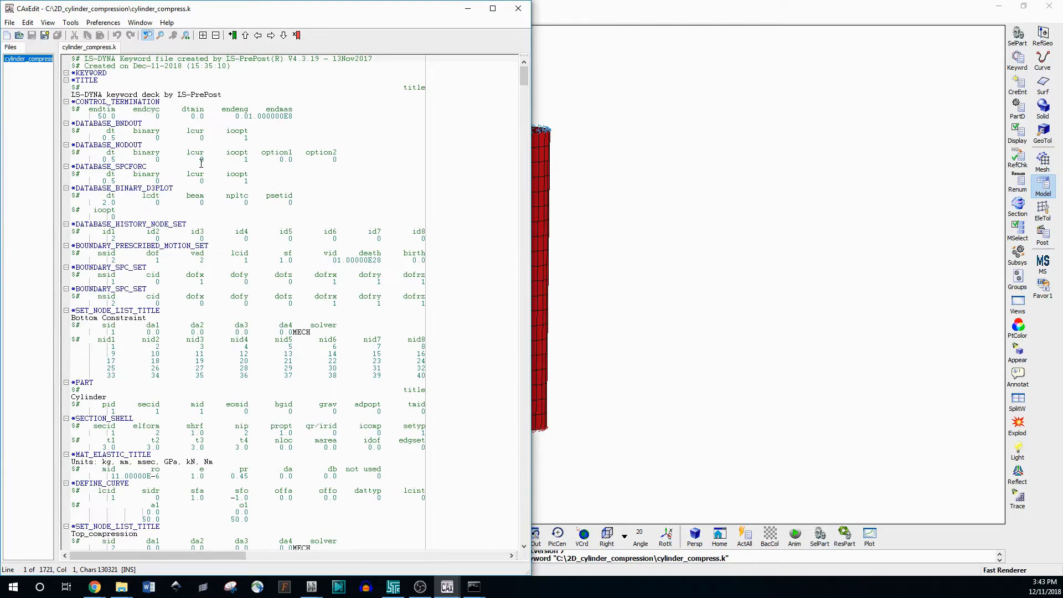
pyautogui.click(202, 35)
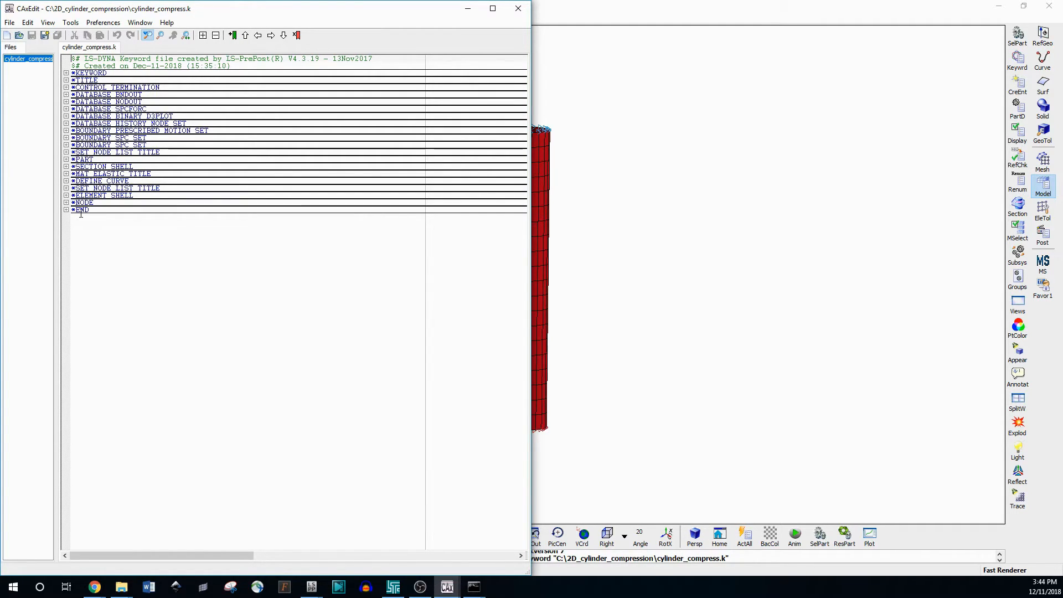
pyautogui.click(216, 35)
pyautogui.click(137, 189)
pyautogui.scroll(-12, 166, 221)
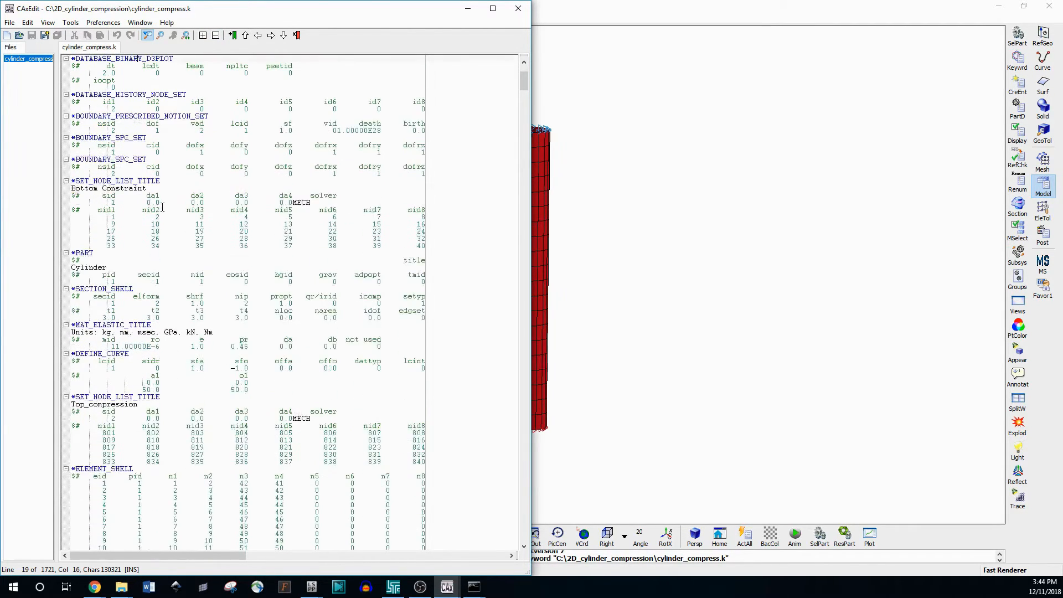
pyautogui.scroll(12, 167, 226)
# Try an end time of 30.0 in the CONTROL_TERMINATION card, then undo the edit
pyautogui.click(102, 116)
pyautogui.write('30')
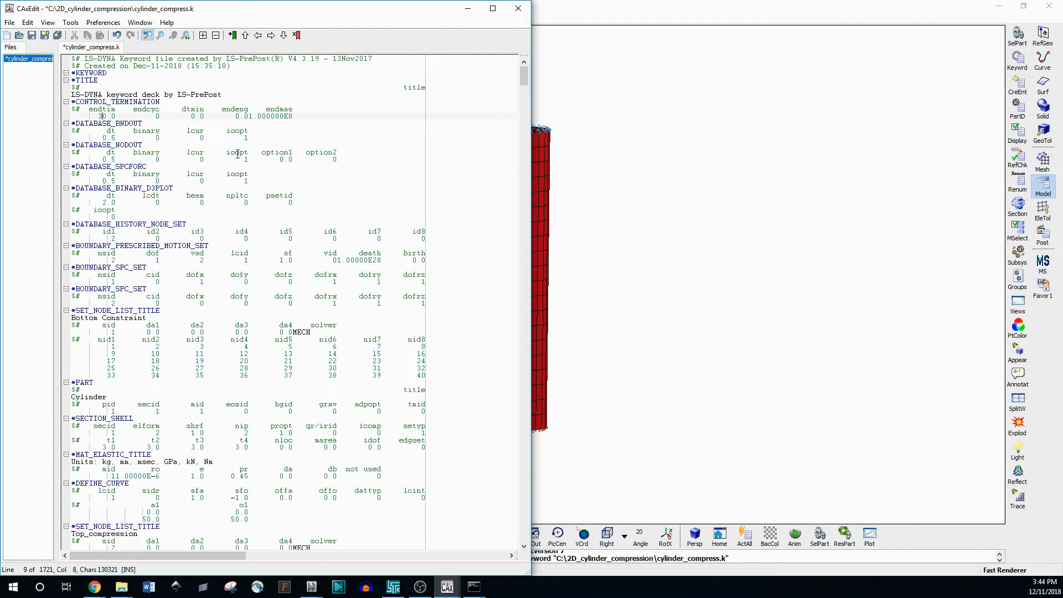
pyautogui.hotkey('ctrl', 'z')
# Compare the rotational constraints in the two BOUNDARY_SPC_SET cards with the constrained ends of the cylinder model
pyautogui.scroll(-4, 280, 225)
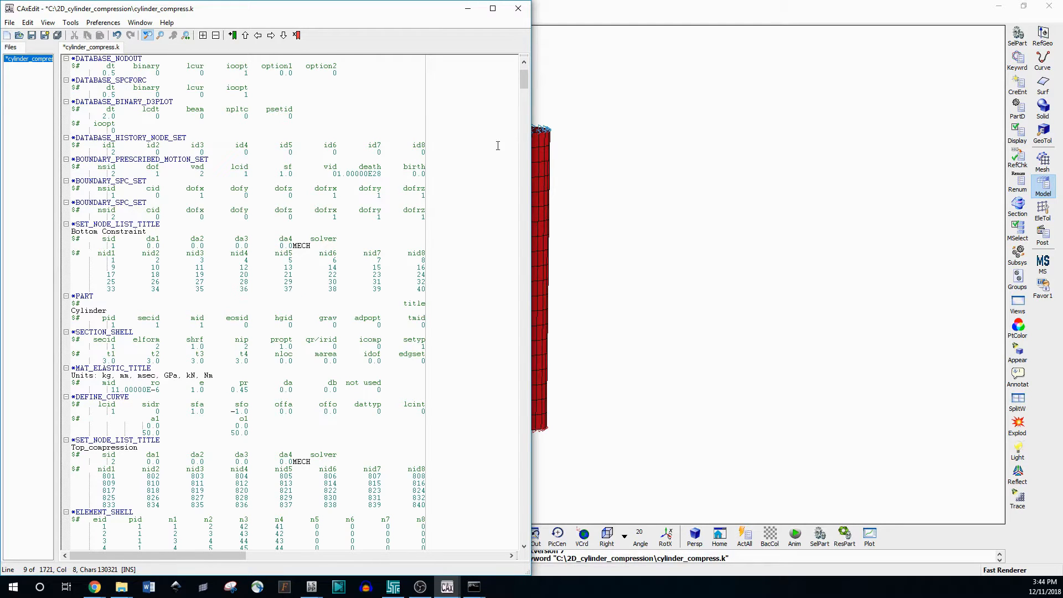
pyautogui.keyDown('shift'); pyautogui.moveTo(585, 270); pyautogui.dragTo(863, 267, button='middle'); pyautogui.keyUp('shift')
pyautogui.moveTo(451, 588)
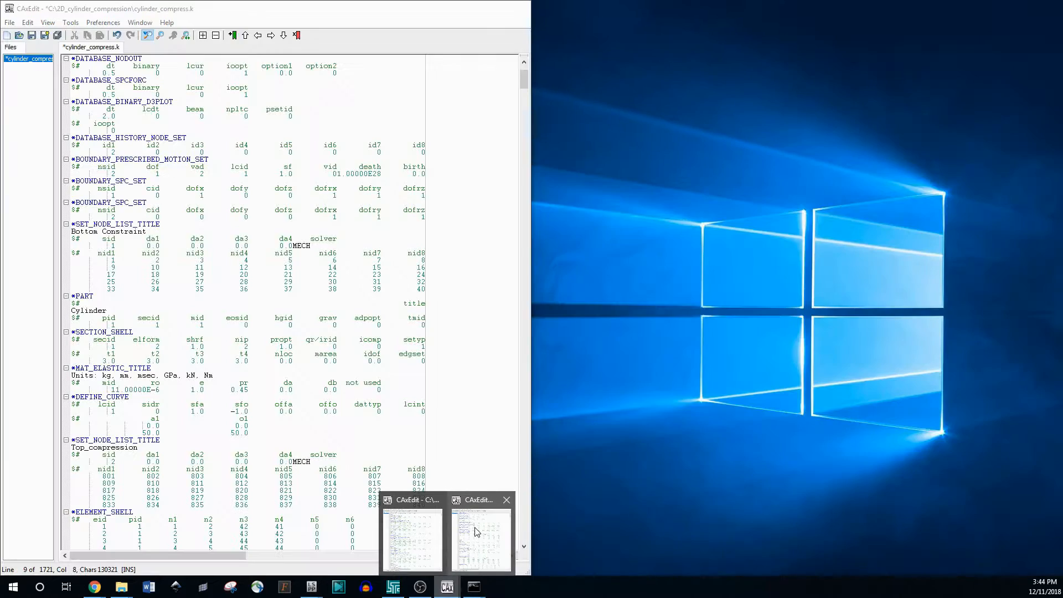
pyautogui.click(502, 530)
pyautogui.click(163, 223)
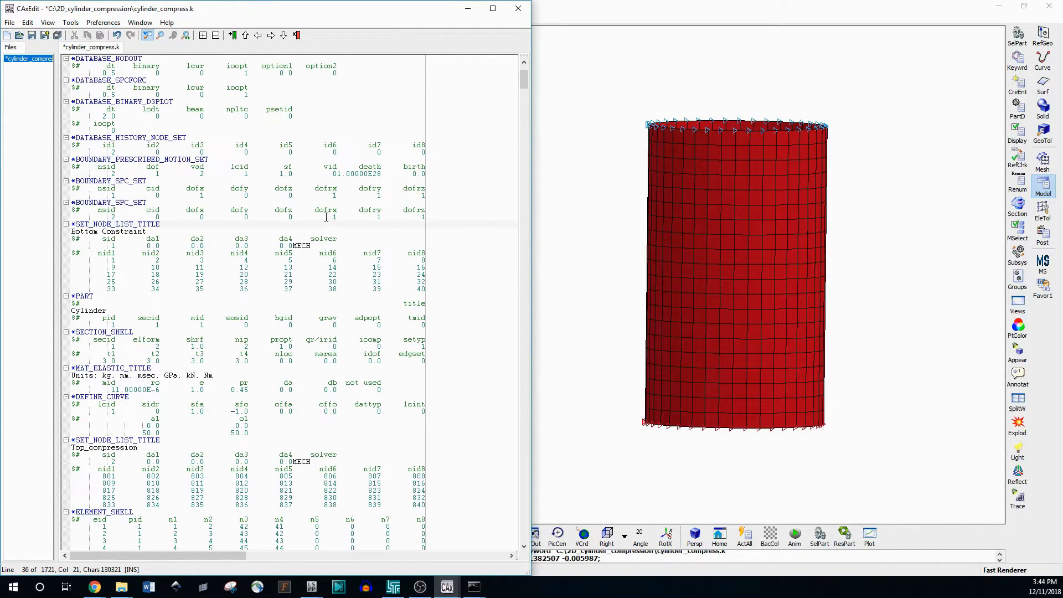
pyautogui.moveTo(333, 215); pyautogui.dragTo(424, 217)
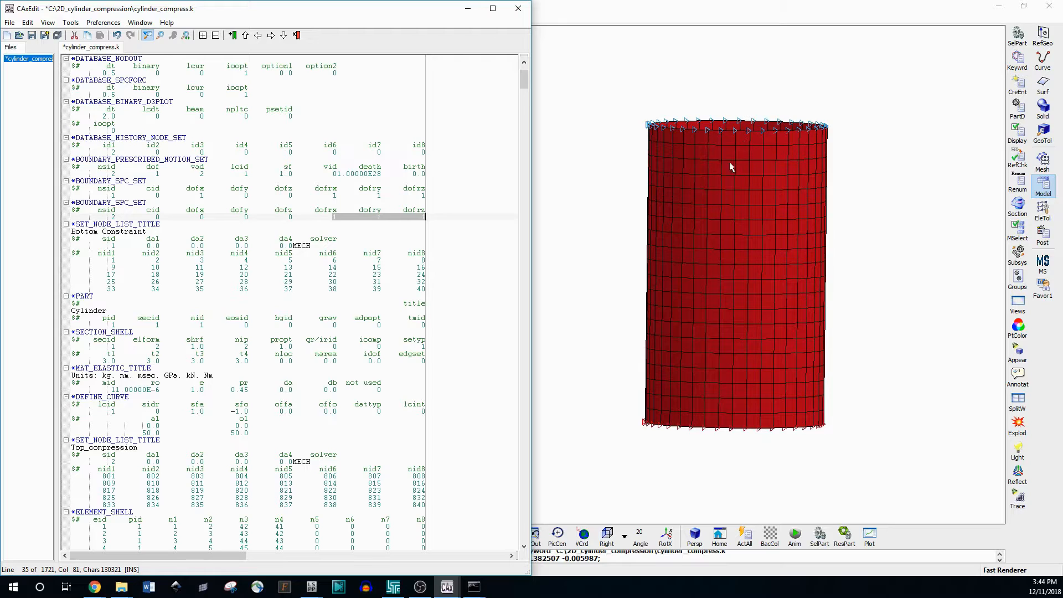
pyautogui.click(128, 194)
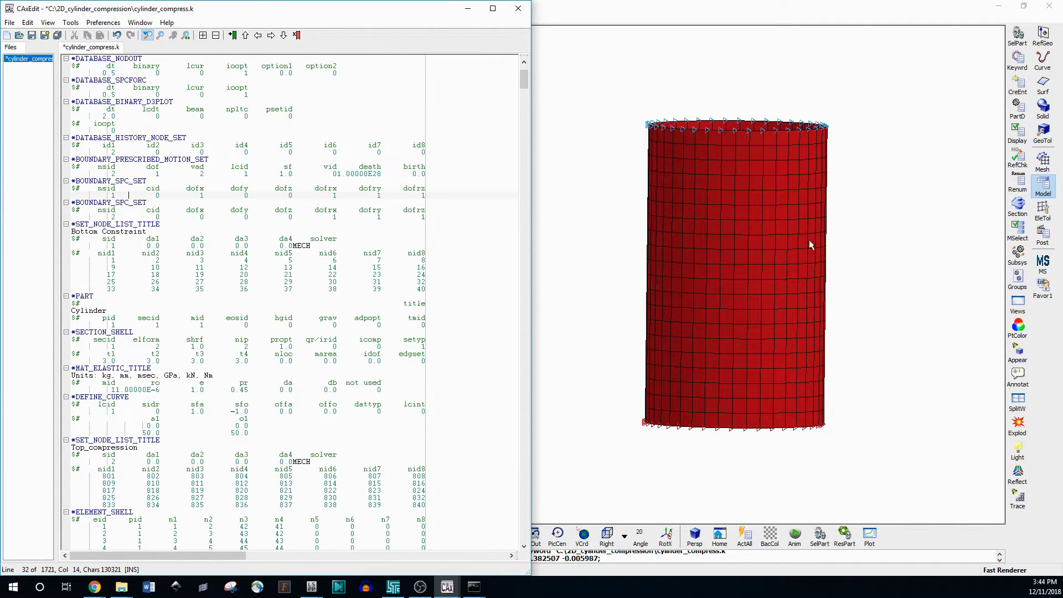
# Review the MAT_ELASTIC and SECTION_SHELL cards and examine the cylinder wall end-on in the model window
pyautogui.scroll(-7, 387, 238)
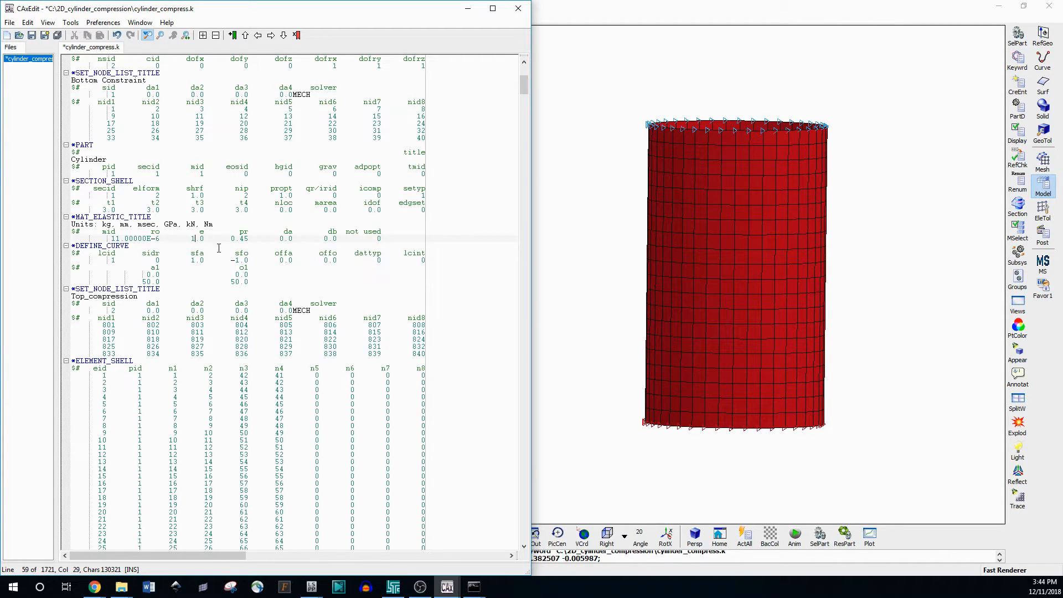
pyautogui.scroll(1, 206, 225)
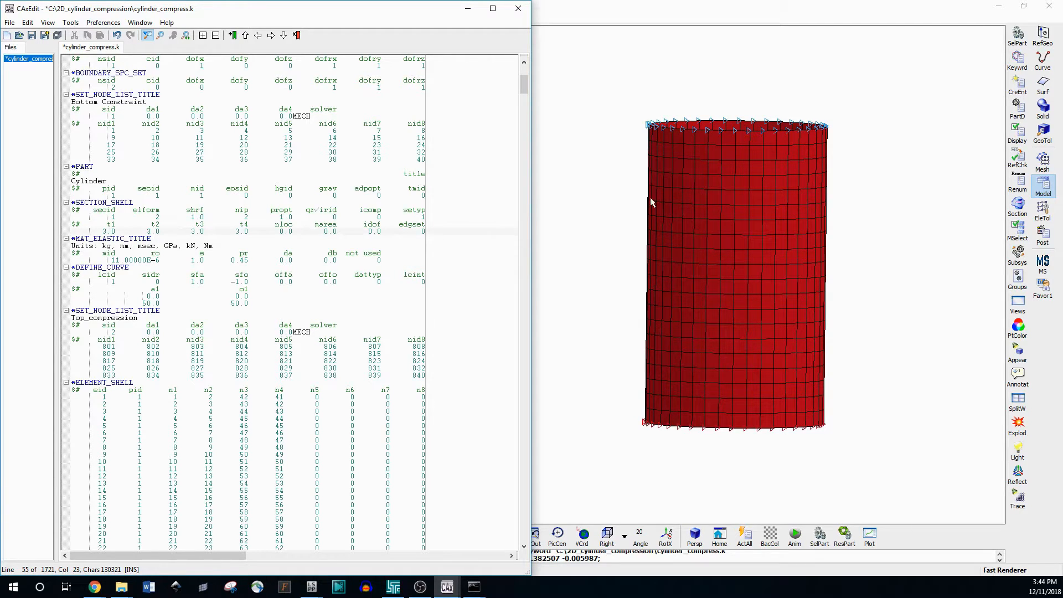
pyautogui.click(701, 187)
pyautogui.keyDown('shift'); pyautogui.moveTo(701, 187); pyautogui.dragTo(873, 114); pyautogui.keyUp('shift')
pyautogui.scroll(5, 764, 273)
pyautogui.moveTo(447, 586)
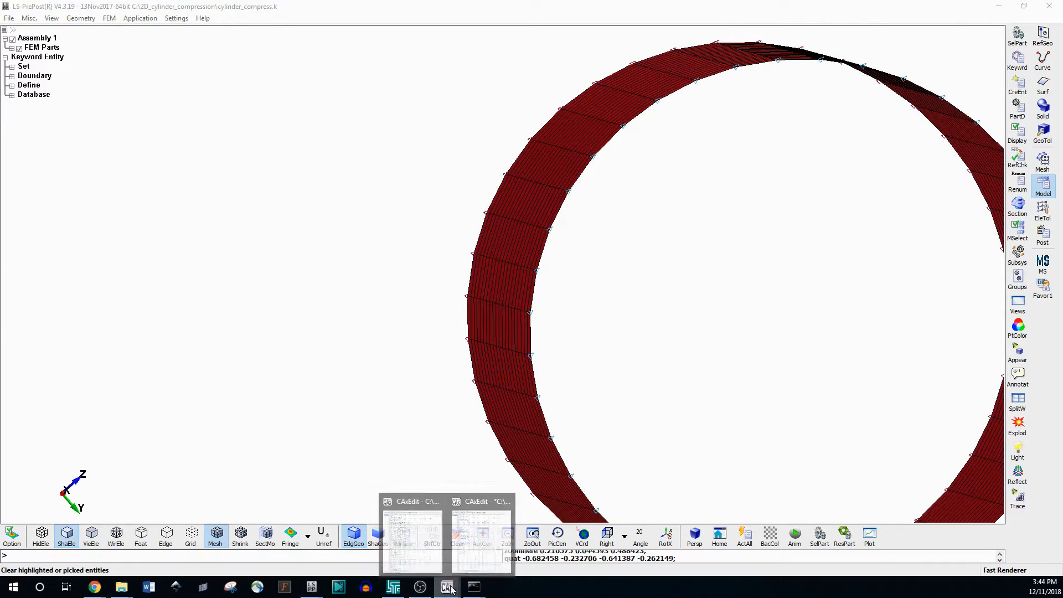
pyautogui.click(487, 543)
pyautogui.click(487, 543)
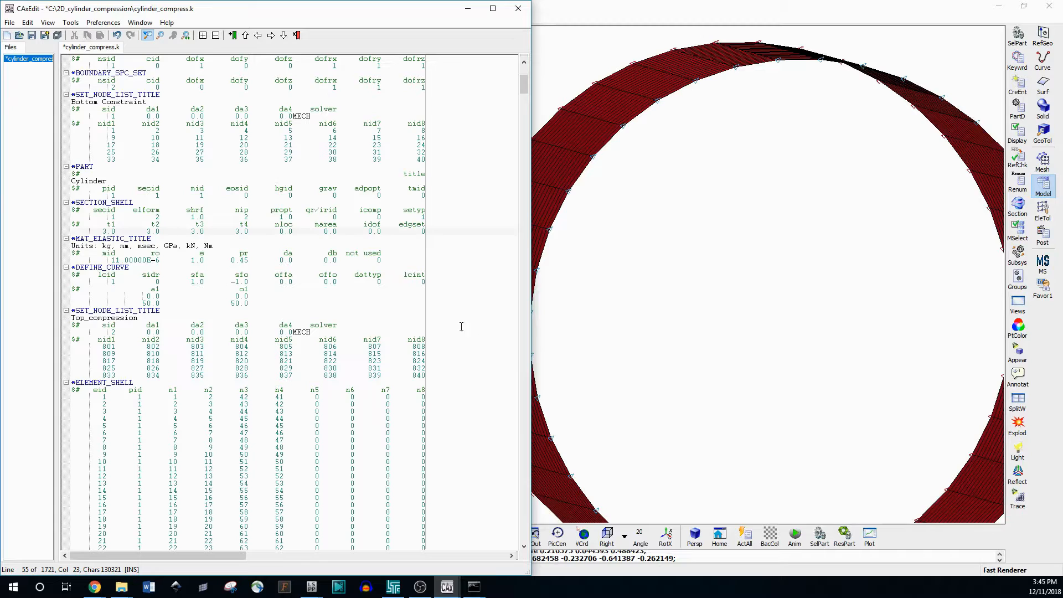
# Minimise the keyword editor and switch to a new, empty LS-PrePost window
pyautogui.click(467, 8)
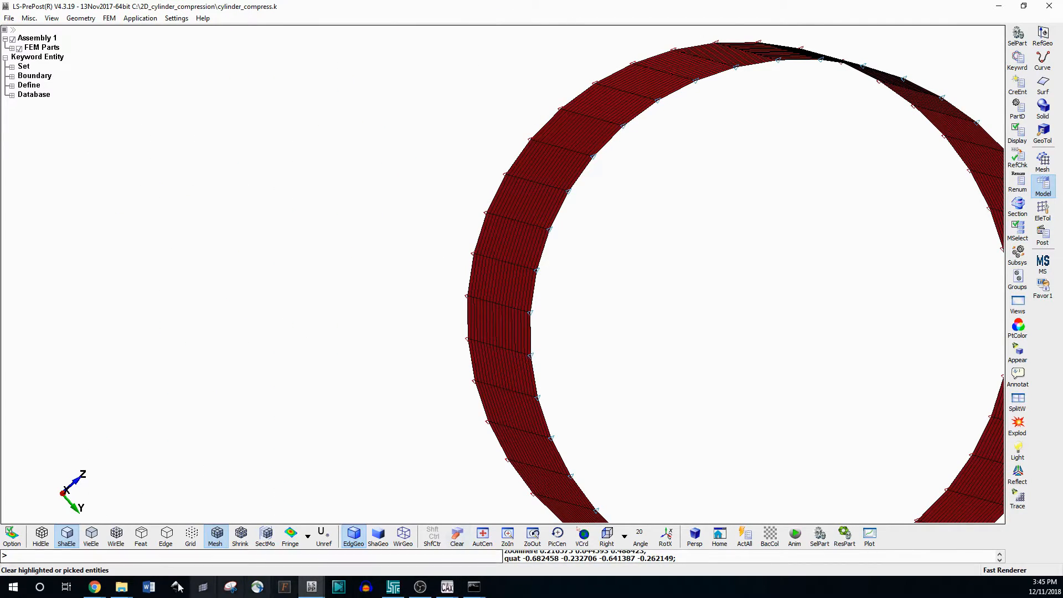
pyautogui.moveTo(133, 592)
pyautogui.click(97, 536)
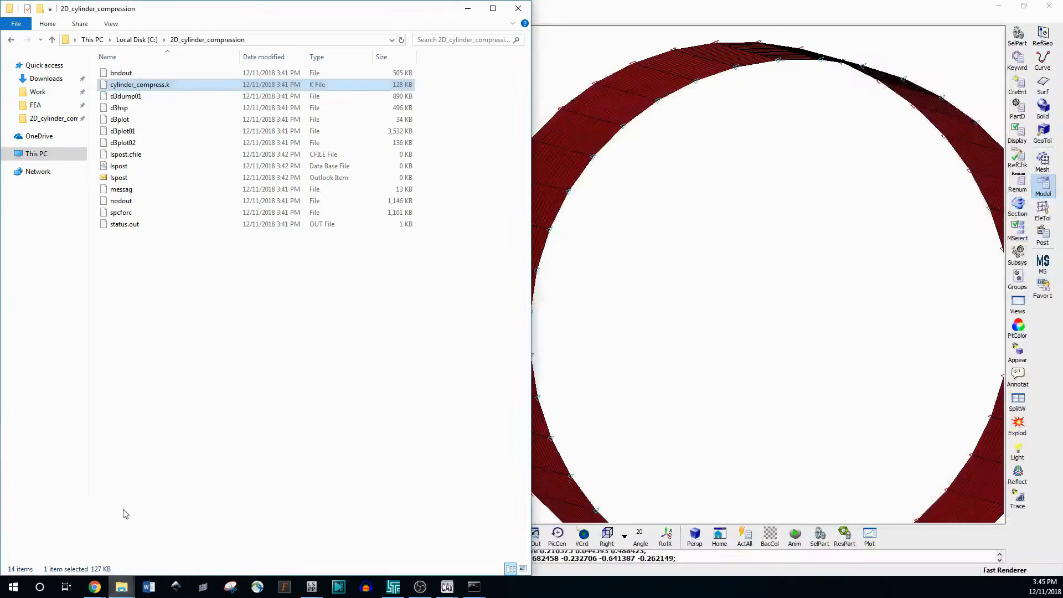
pyautogui.rightClick(304, 589)
pyautogui.click(132, 579)
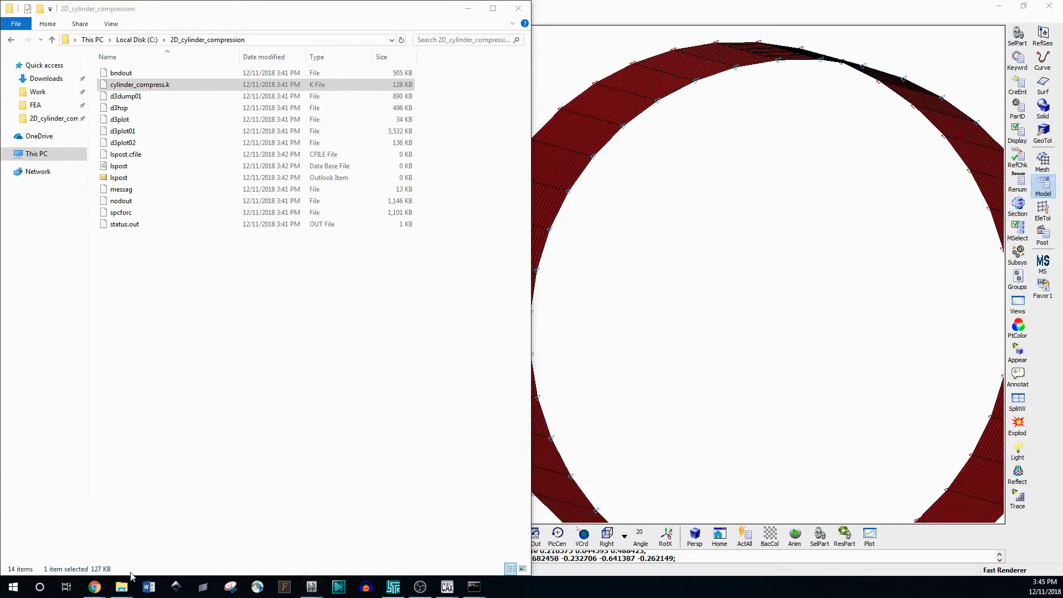
pyautogui.moveTo(120, 591)
pyautogui.click(90, 547)
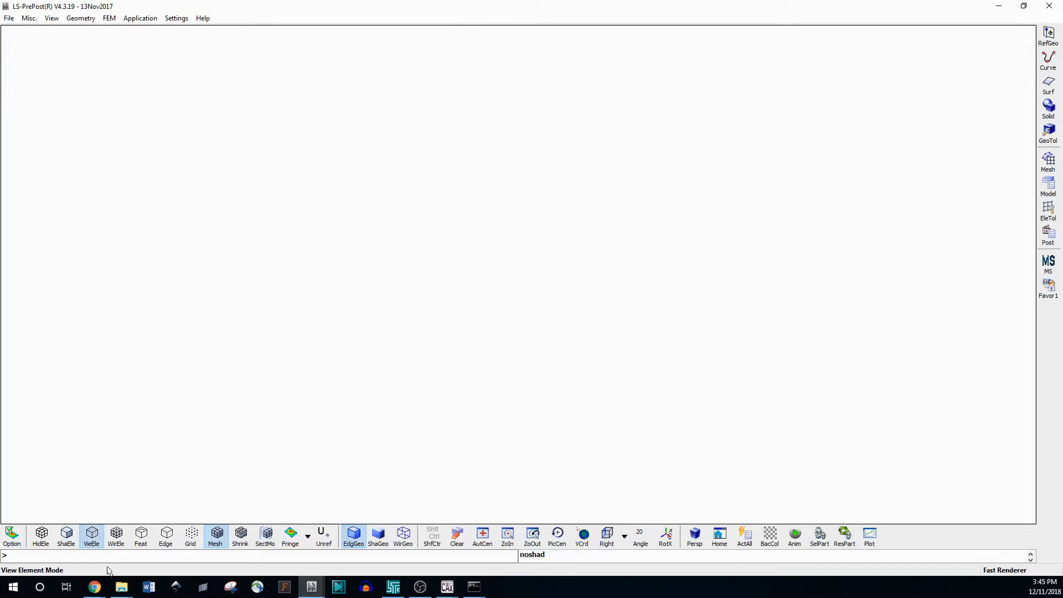
# Load the d3plot file from the 2D_cylinder_compression folder into the empty LS-PrePost window and show the elements shaded
pyautogui.click(91, 532)
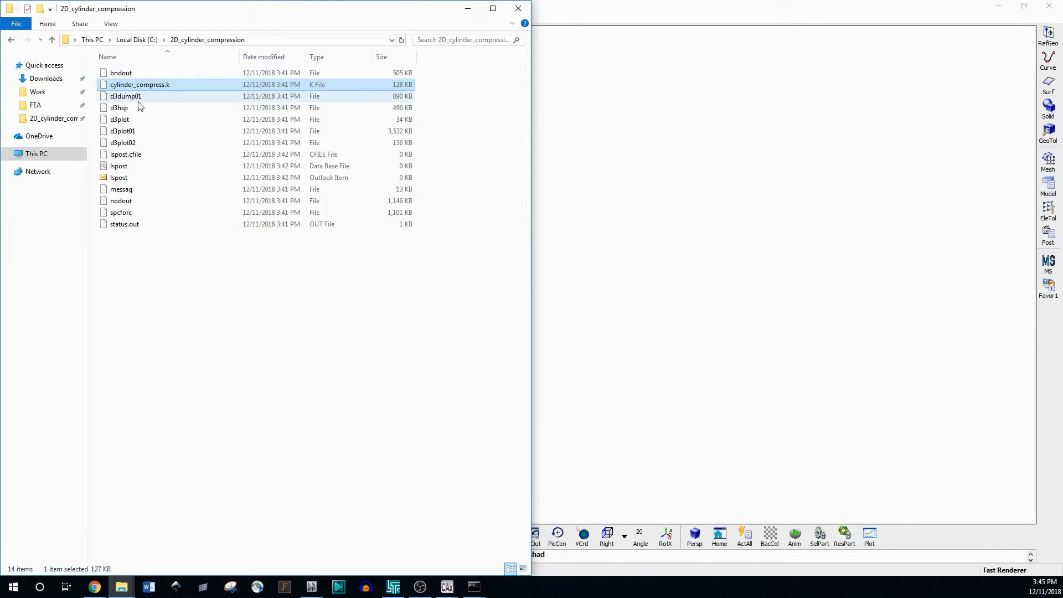
pyautogui.moveTo(120, 119); pyautogui.dragTo(775, 150)
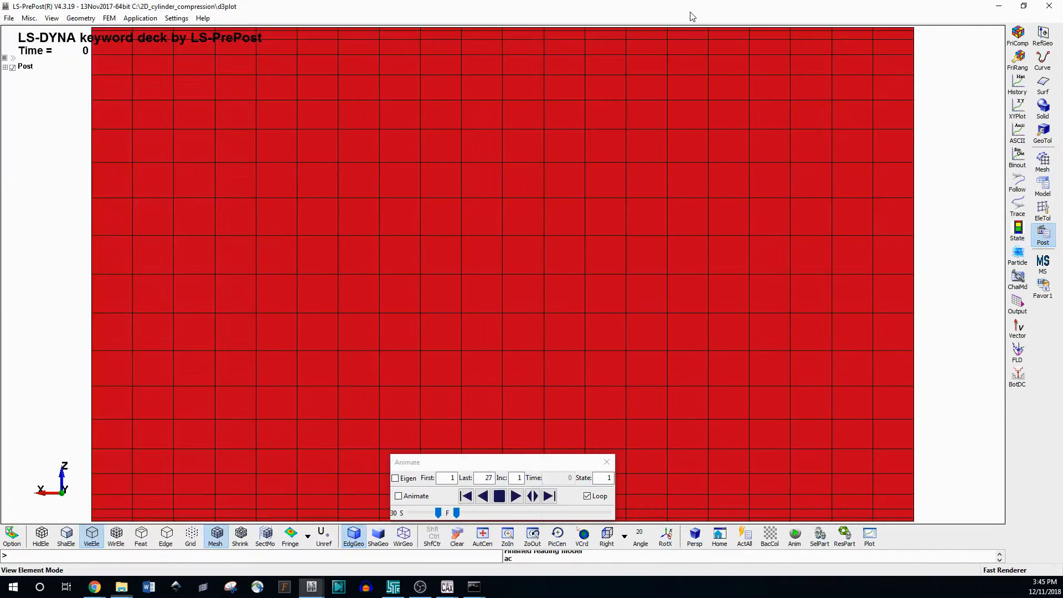
pyautogui.click(69, 538)
# Step through the first result states up to state 5 with the whole cylinder in an upright, angled view
pyautogui.keyDown('shift'); pyautogui.moveTo(357, 288); pyautogui.dragTo(391, 228); pyautogui.keyUp('shift')
pyautogui.scroll(-5, 437, 241)
pyautogui.keyDown('shift'); pyautogui.moveTo(378, 167); pyautogui.dragTo(495, 166); pyautogui.keyUp('shift')
pyautogui.click(547, 497)
pyautogui.click(547, 497)
pyautogui.keyDown('shift'); pyautogui.moveTo(514, 254); pyautogui.dragTo(467, 240); pyautogui.keyUp('shift')
pyautogui.scroll(1, 467, 225)
pyautogui.click(548, 496)
pyautogui.click(548, 496)
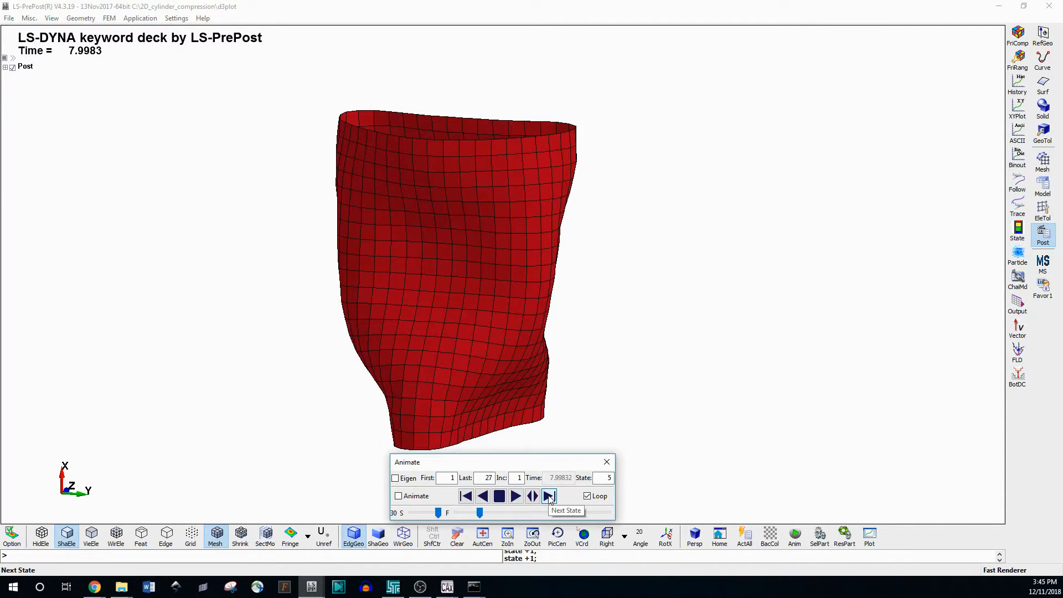
# Recheck the early states around state 5 and examine the buckling cylinder wall from several sides
pyautogui.click(482, 496)
pyautogui.keyDown('shift'); pyautogui.moveTo(457, 432); pyautogui.dragTo(559, 506); pyautogui.keyUp('shift')
pyautogui.click(549, 496)
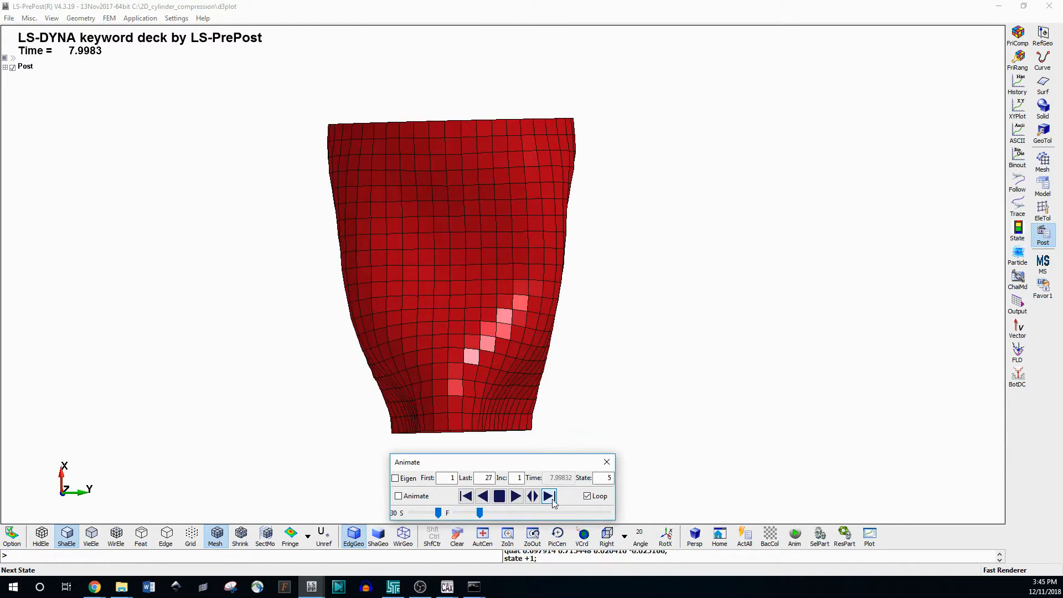
pyautogui.keyDown('shift'); pyautogui.moveTo(399, 258); pyautogui.dragTo(544, 317); pyautogui.keyUp('shift')
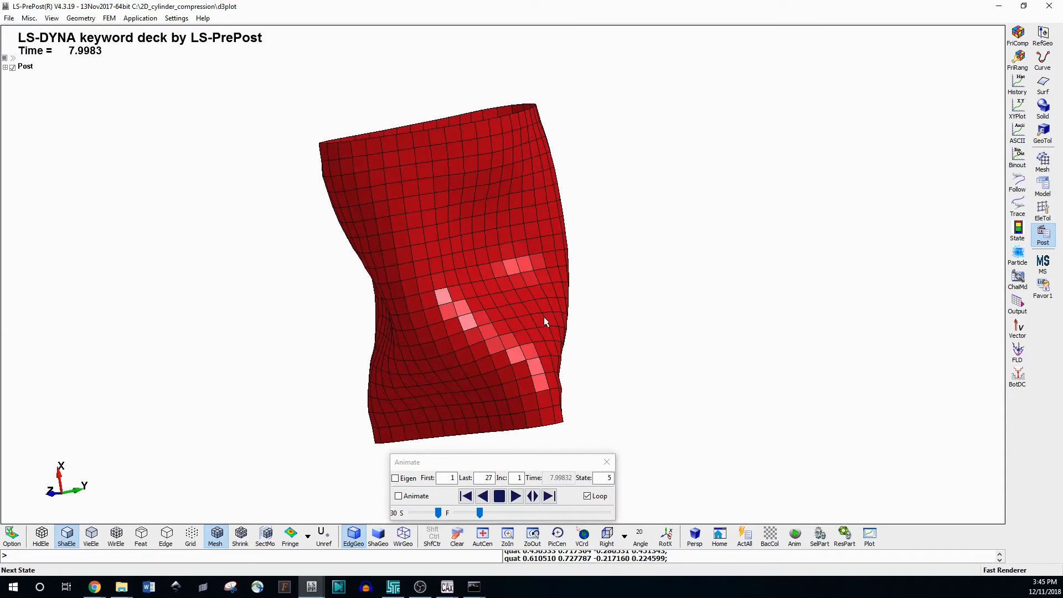
pyautogui.keyDown('shift'); pyautogui.moveTo(405, 145); pyautogui.dragTo(658, 250); pyautogui.keyUp('shift')
pyautogui.keyDown('shift'); pyautogui.moveTo(492, 208); pyautogui.dragTo(502, 457); pyautogui.keyUp('shift')
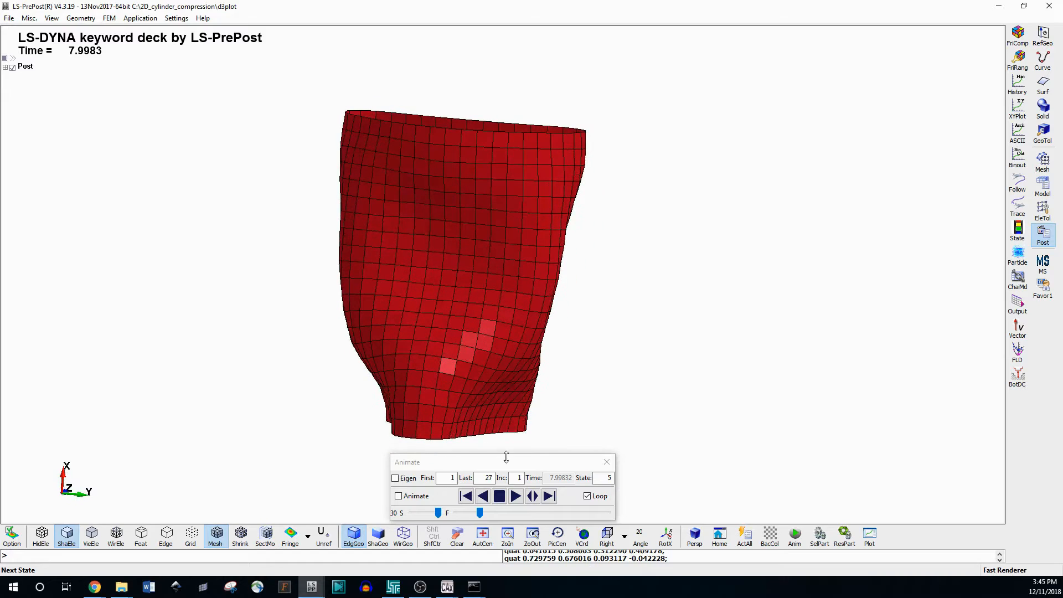
# Advance the results one state at a time to state 19 and follow the progressive folding of the cylinder
pyautogui.click(552, 500)
pyautogui.click(551, 501)
pyautogui.keyDown('shift'); pyautogui.moveTo(583, 318); pyautogui.dragTo(513, 255); pyautogui.keyUp('shift')
pyautogui.click(550, 499)
pyautogui.click(550, 499)
pyautogui.click(551, 499)
pyautogui.click(550, 499)
pyautogui.click(550, 499)
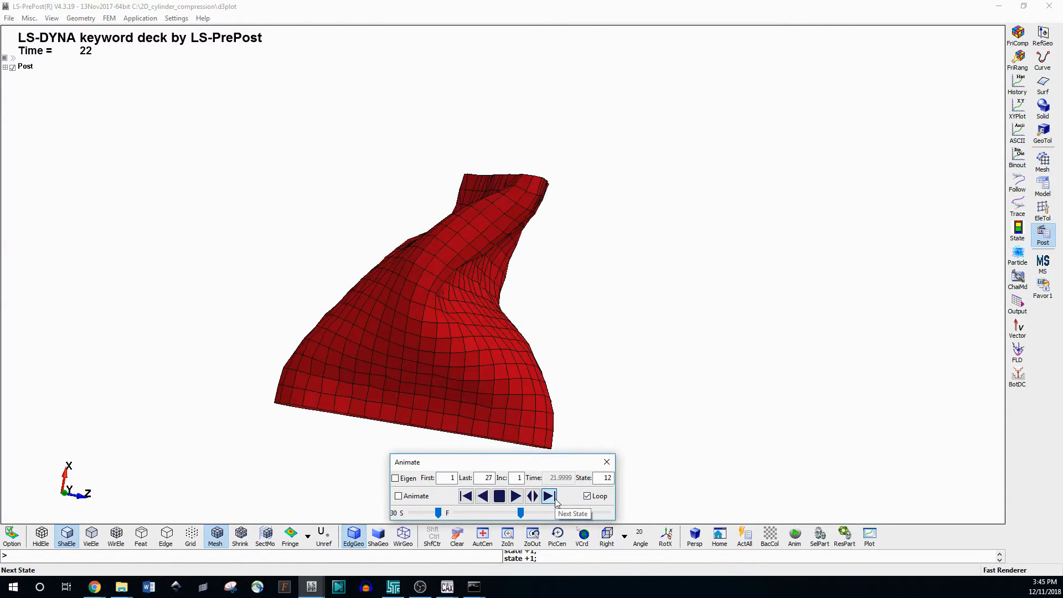
pyautogui.click(551, 499)
pyautogui.click(550, 499)
pyautogui.click(550, 499)
pyautogui.click(551, 502)
pyautogui.click(551, 503)
pyautogui.click(551, 503)
pyautogui.click(550, 503)
# Examine the folded cylinder at state 19 from several angles, including its open top end
pyautogui.keyDown('shift'); pyautogui.moveTo(409, 270); pyautogui.dragTo(514, 232); pyautogui.keyUp('shift')
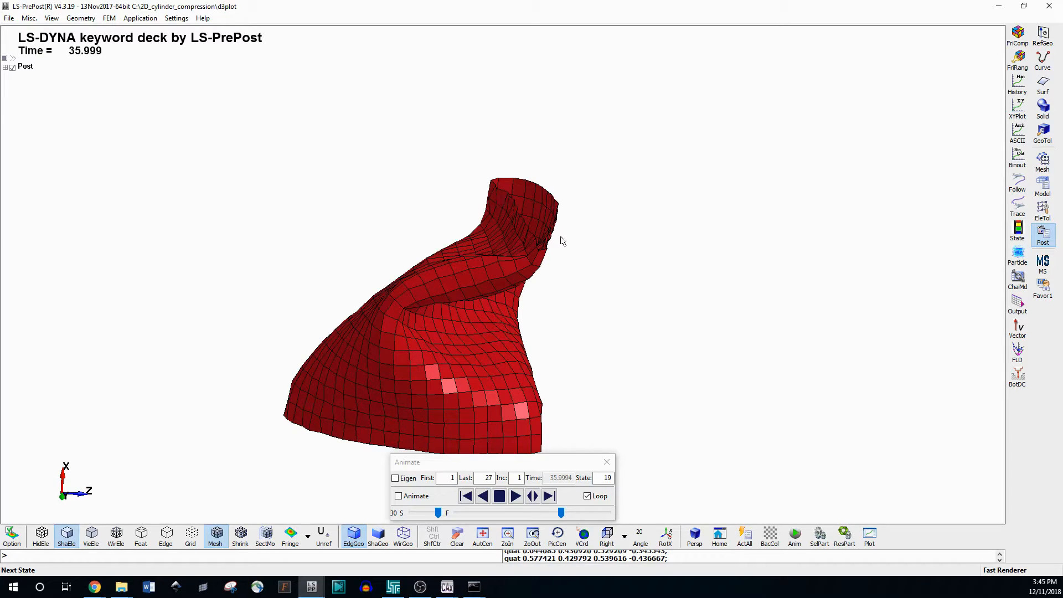
pyautogui.keyDown('shift'); pyautogui.moveTo(482, 276); pyautogui.dragTo(590, 306); pyautogui.keyUp('shift')
pyautogui.keyDown('shift'); pyautogui.moveTo(664, 296); pyautogui.dragTo(547, 300); pyautogui.keyUp('shift')
pyautogui.scroll(-3, 515, 133)
pyautogui.scroll(3, 454, 214)
pyautogui.keyDown('shift'); pyautogui.moveTo(454, 214); pyautogui.dragTo(608, 332); pyautogui.keyUp('shift')
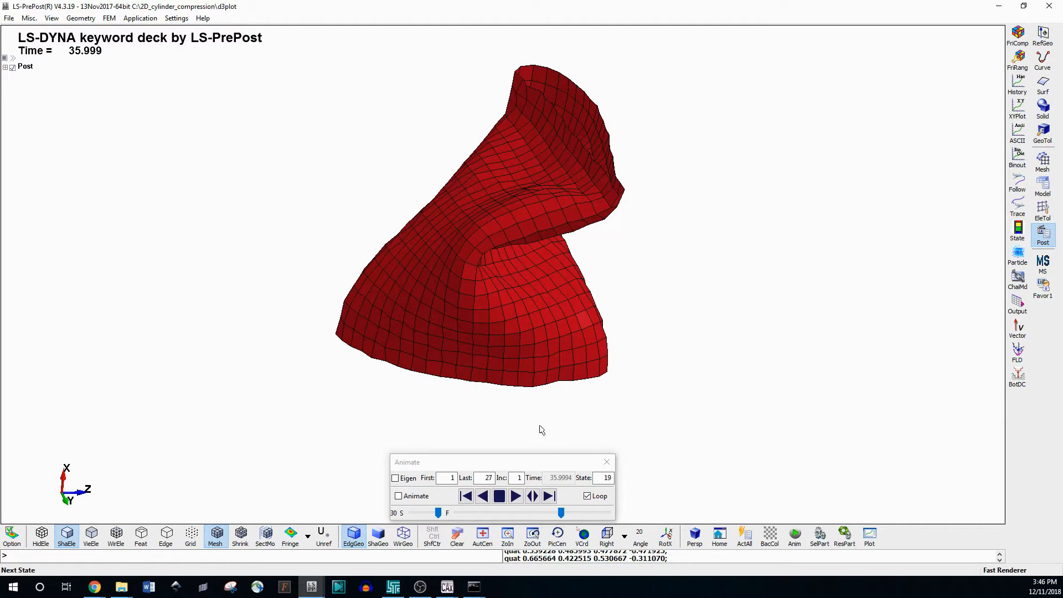
# Advance the results one state at a time from state 19 to state 27 with the cylinder tilted for a side view
pyautogui.keyDown('shift'); pyautogui.moveTo(537, 429); pyautogui.dragTo(404, 245); pyautogui.keyUp('shift')
pyautogui.keyDown('shift'); pyautogui.moveTo(433, 337); pyautogui.dragTo(589, 251); pyautogui.keyUp('shift')
pyautogui.click(550, 496)
pyautogui.click(549, 495)
pyautogui.click(549, 496)
pyautogui.click(549, 496)
pyautogui.click(549, 496)
pyautogui.click(549, 496)
pyautogui.click(549, 495)
pyautogui.click(549, 496)
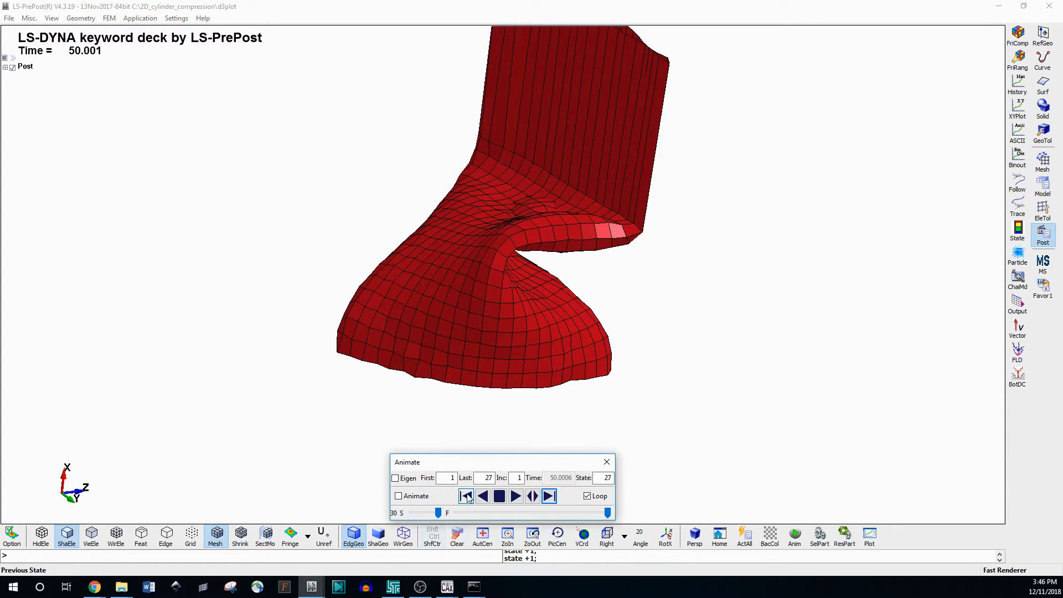
# Go back through the results one state at a time to state 20, checking the fold at state 26 from another angle
pyautogui.click(466, 496)
pyautogui.keyDown('shift'); pyautogui.moveTo(585, 229); pyautogui.dragTo(487, 260); pyautogui.keyUp('shift')
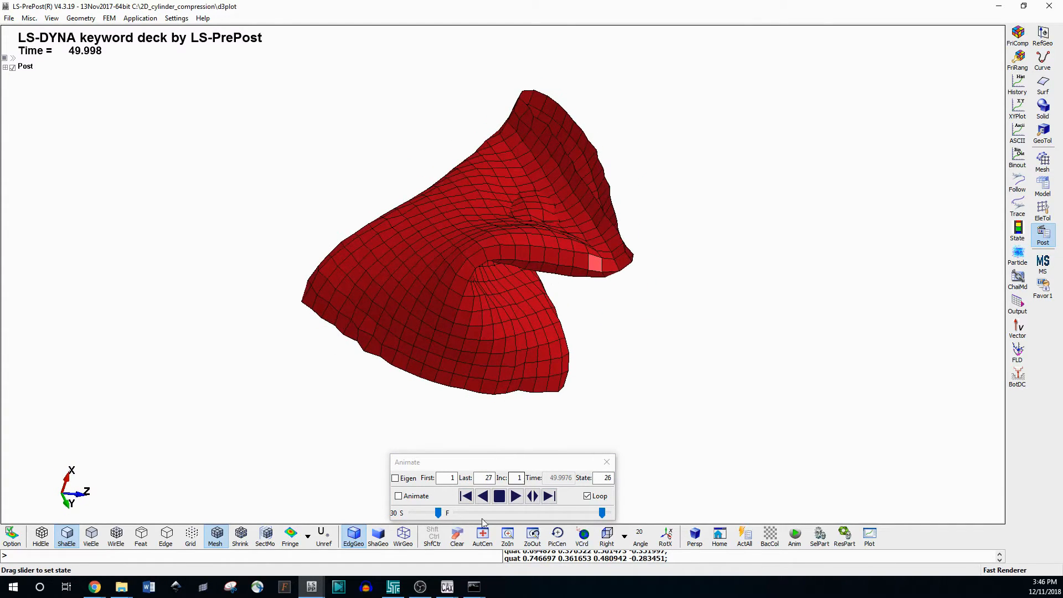
pyautogui.click(466, 496)
pyautogui.click(466, 496)
pyautogui.click(466, 496)
pyautogui.click(466, 497)
pyautogui.click(466, 496)
pyautogui.click(466, 497)
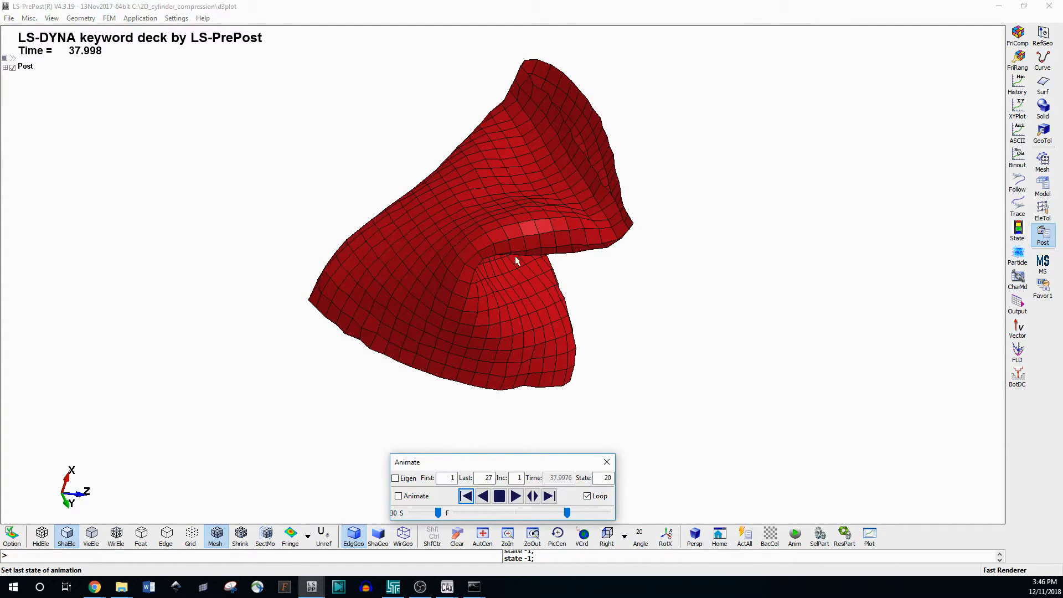
# Examine the fold and the lower edge of the cylinder up close at state 20
pyautogui.scroll(5, 418, 254)
pyautogui.keyDown('shift'); pyautogui.moveTo(416, 260); pyautogui.dragTo(320, 239); pyautogui.keyUp('shift')
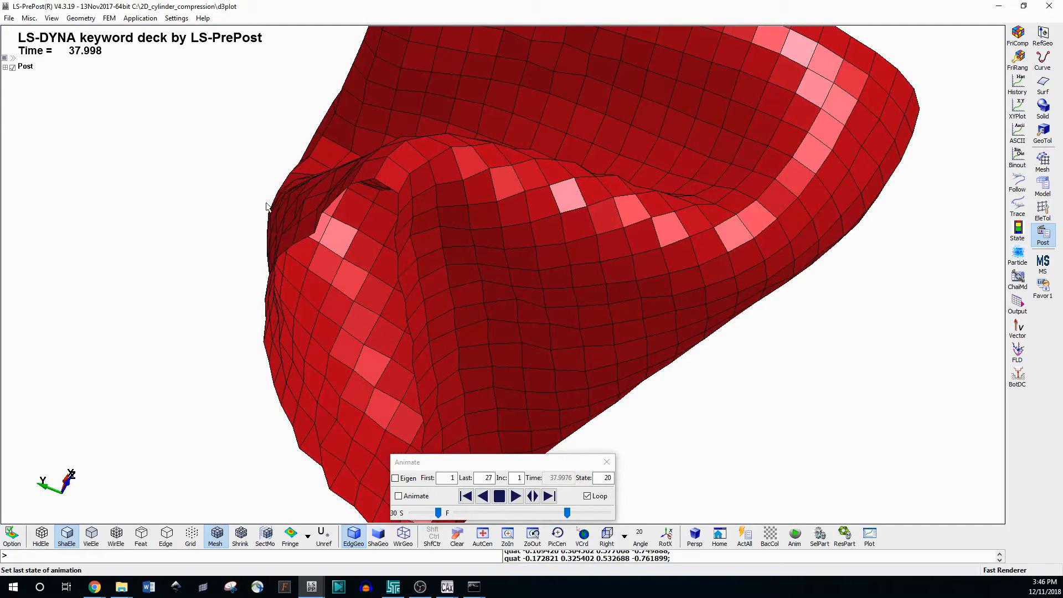
pyautogui.keyDown('shift'); pyautogui.moveTo(269, 180); pyautogui.dragTo(343, 209); pyautogui.keyUp('shift')
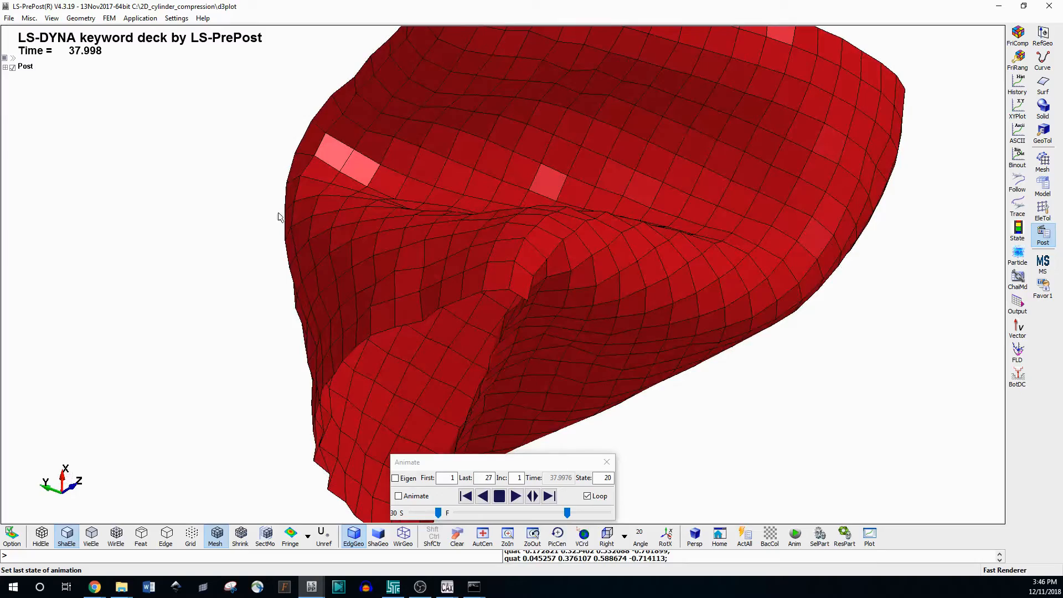
pyautogui.keyDown('shift'); pyautogui.moveTo(363, 249); pyautogui.dragTo(376, 227); pyautogui.keyUp('shift')
pyautogui.keyDown('shift'); pyautogui.moveTo(285, 176); pyautogui.dragTo(437, 406); pyautogui.keyUp('shift')
pyautogui.scroll(5, 369, 416)
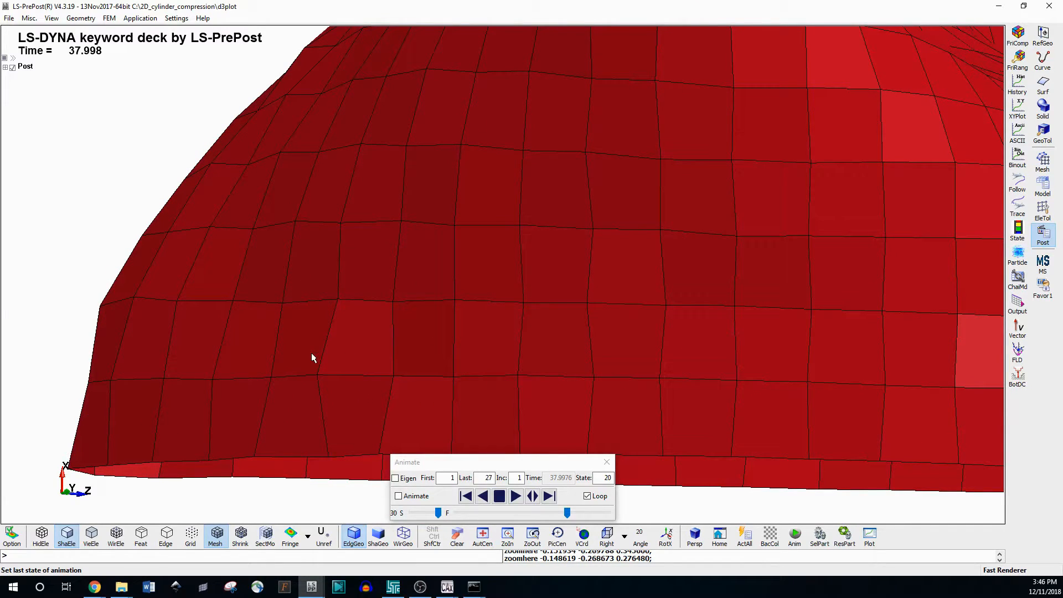
pyautogui.keyDown('shift'); pyautogui.moveTo(348, 348); pyautogui.dragTo(278, 294); pyautogui.keyUp('shift')
# Examine the whole folded cylinder at state 20 from several directions
pyautogui.scroll(-6, 277, 294)
pyautogui.keyDown('shift'); pyautogui.moveTo(546, 306); pyautogui.dragTo(476, 314); pyautogui.keyUp('shift')
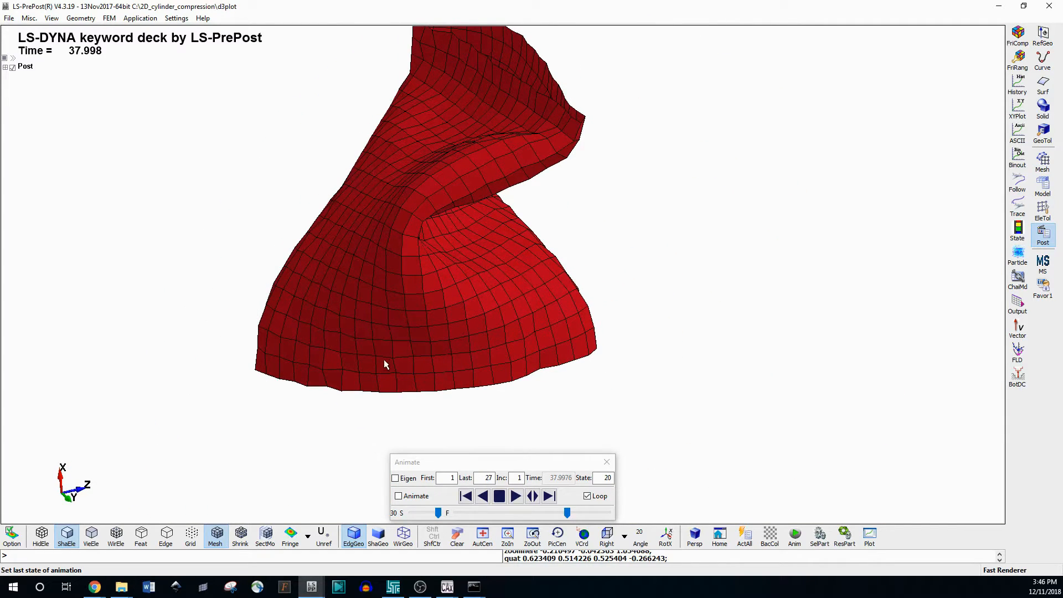
pyautogui.keyDown('shift'); pyautogui.moveTo(536, 355); pyautogui.dragTo(523, 388); pyautogui.keyUp('shift')
pyautogui.scroll(-2, 395, 400)
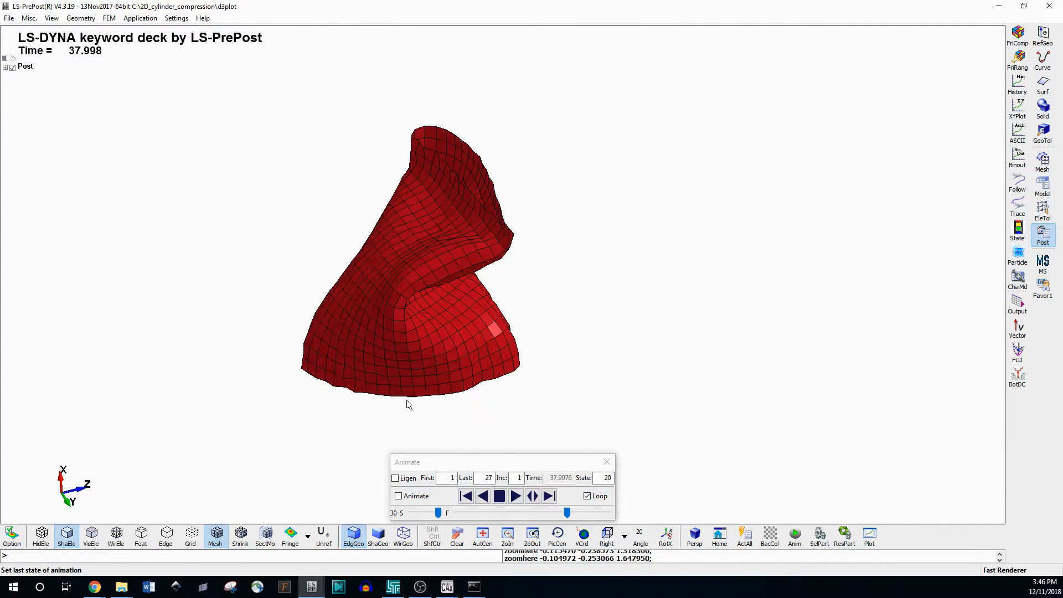
pyautogui.scroll(2, 410, 327)
pyautogui.keyDown('shift'); pyautogui.moveTo(410, 325); pyautogui.dragTo(493, 376); pyautogui.keyUp('shift')
pyautogui.keyDown('shift'); pyautogui.moveTo(448, 289); pyautogui.dragTo(371, 199); pyautogui.keyUp('shift')
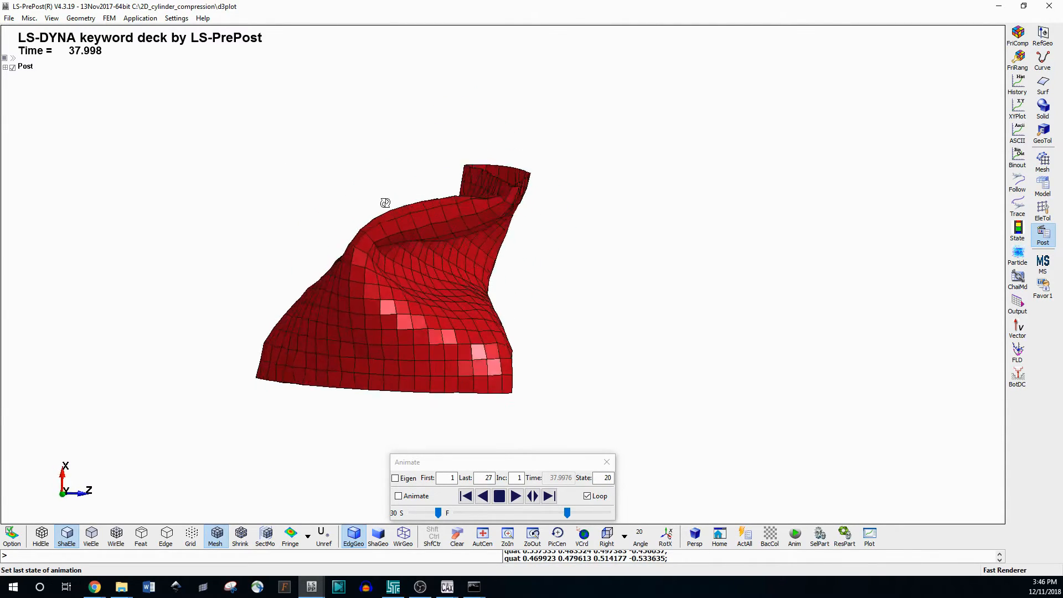
# Advance the results to the last state, step back to state 26 and look at the upper side of the fold
pyautogui.click(548, 496)
pyautogui.click(548, 495)
pyautogui.click(549, 496)
pyautogui.click(548, 496)
pyautogui.click(548, 496)
pyautogui.click(549, 496)
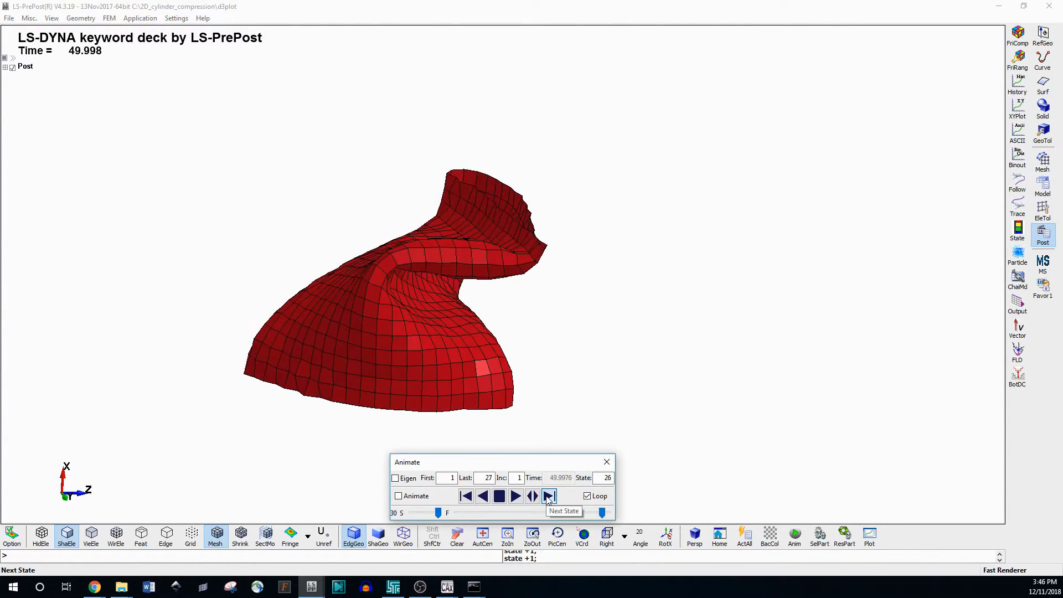
pyautogui.click(548, 496)
pyautogui.click(482, 495)
pyautogui.keyDown('shift'); pyautogui.moveTo(450, 263); pyautogui.dragTo(467, 238); pyautogui.keyUp('shift')
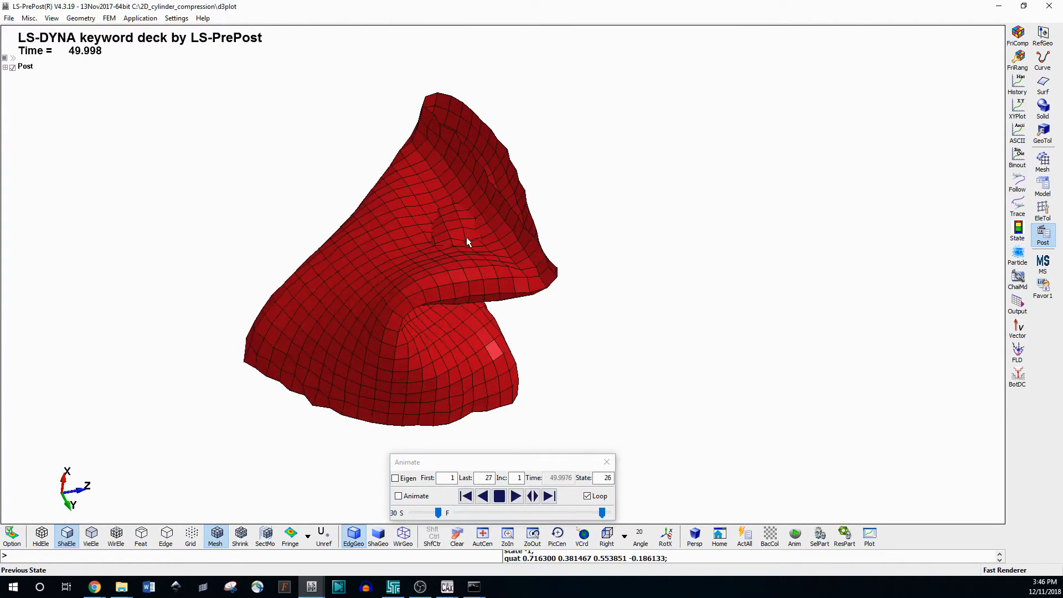
# Inspect the fold at state 26 from above and below for places where the cylinder wall passes through itself
pyautogui.scroll(3, 445, 266)
pyautogui.keyDown('shift'); pyautogui.moveTo(599, 355); pyautogui.dragTo(489, 234); pyautogui.keyUp('shift')
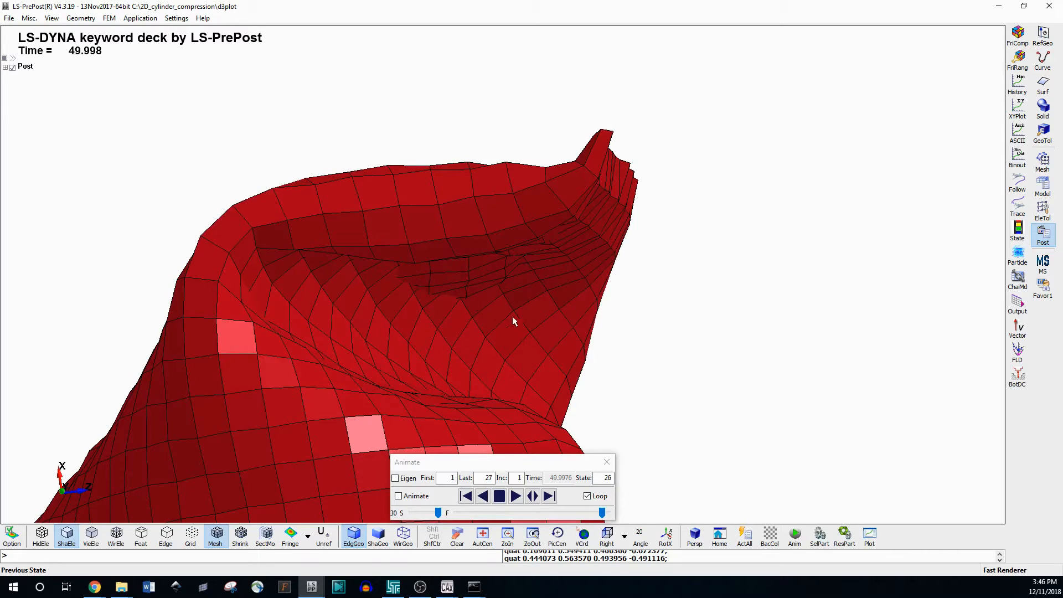
pyautogui.keyDown('shift'); pyautogui.moveTo(516, 331); pyautogui.dragTo(471, 222); pyautogui.keyUp('shift')
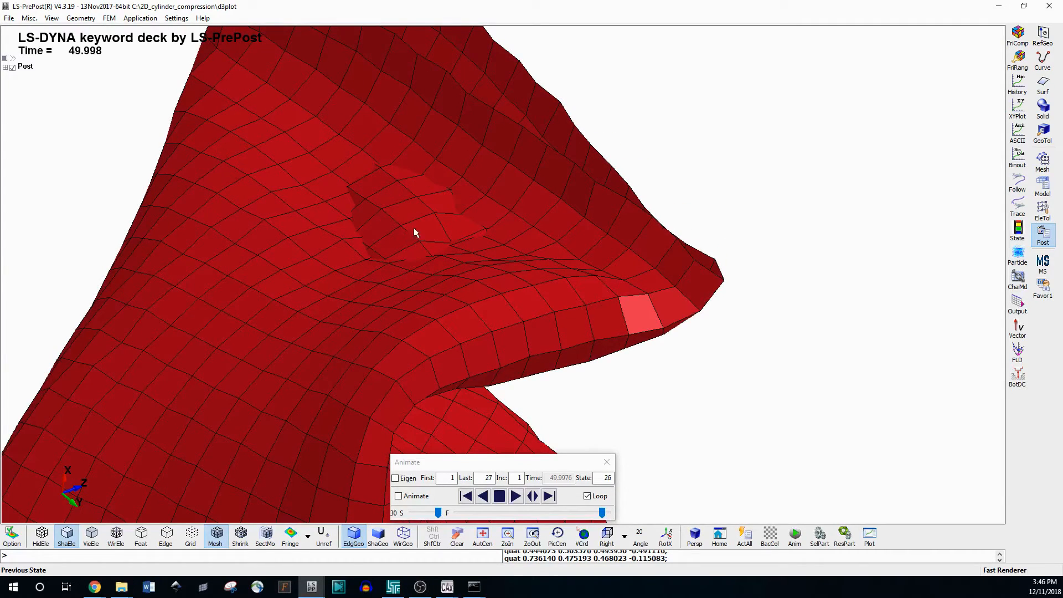
pyautogui.scroll(-8, 410, 231)
pyautogui.keyDown('shift'); pyautogui.moveTo(589, 357); pyautogui.dragTo(484, 327); pyautogui.keyUp('shift')
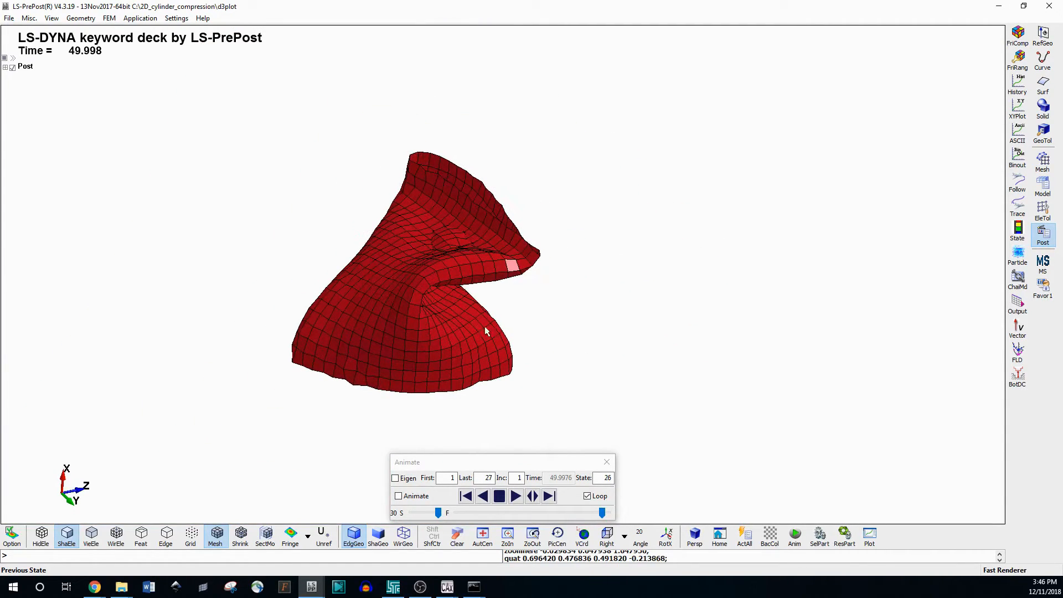
# Run through the result states one at a time from state 26 onward to recheck the deformation
pyautogui.click(548, 496)
pyautogui.click(548, 496)
pyautogui.click(548, 496)
pyautogui.click(549, 496)
pyautogui.click(548, 496)
pyautogui.click(549, 495)
pyautogui.click(549, 495)
pyautogui.click(548, 496)
pyautogui.click(548, 496)
pyautogui.click(549, 496)
pyautogui.click(549, 496)
pyautogui.click(549, 496)
pyautogui.click(549, 496)
pyautogui.click(548, 496)
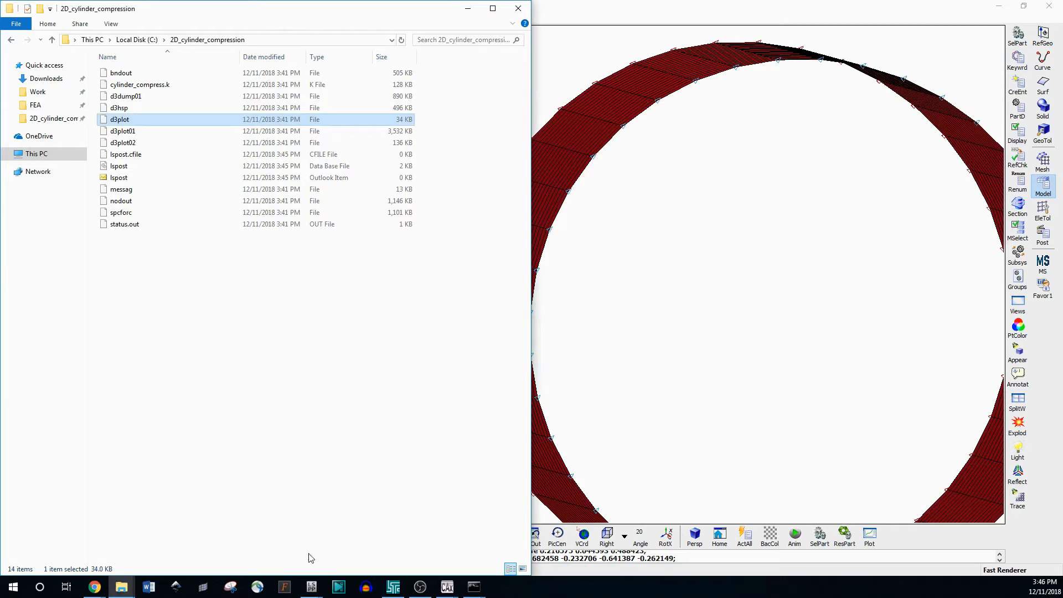
# Load the keyword file cylinder_compress.k into a new LS-PrePost window and orient the whole cylinder upright
pyautogui.rightClick(312, 587)
pyautogui.click(302, 533)
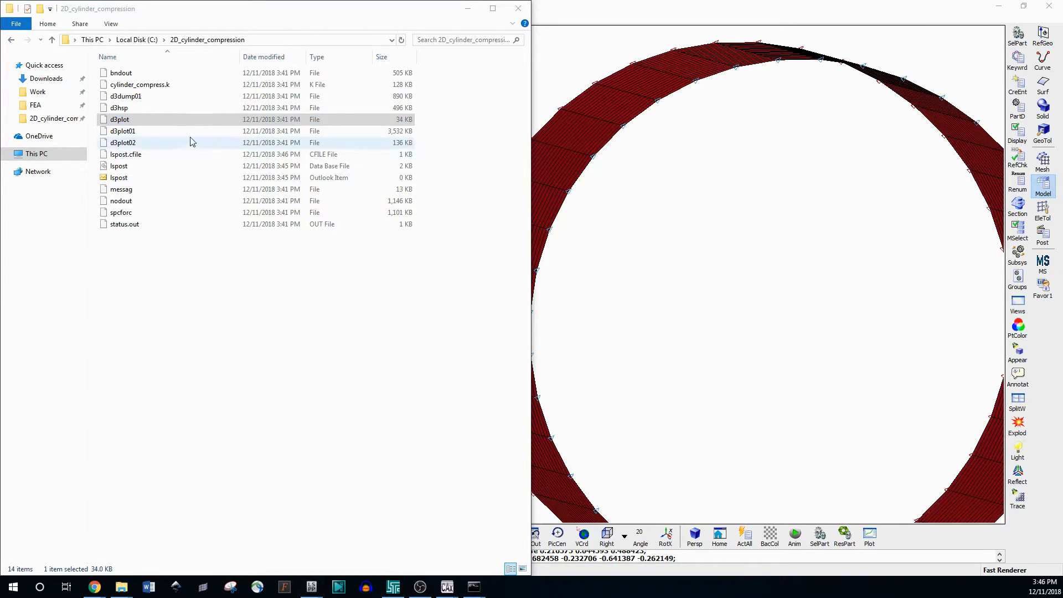
pyautogui.moveTo(124, 588)
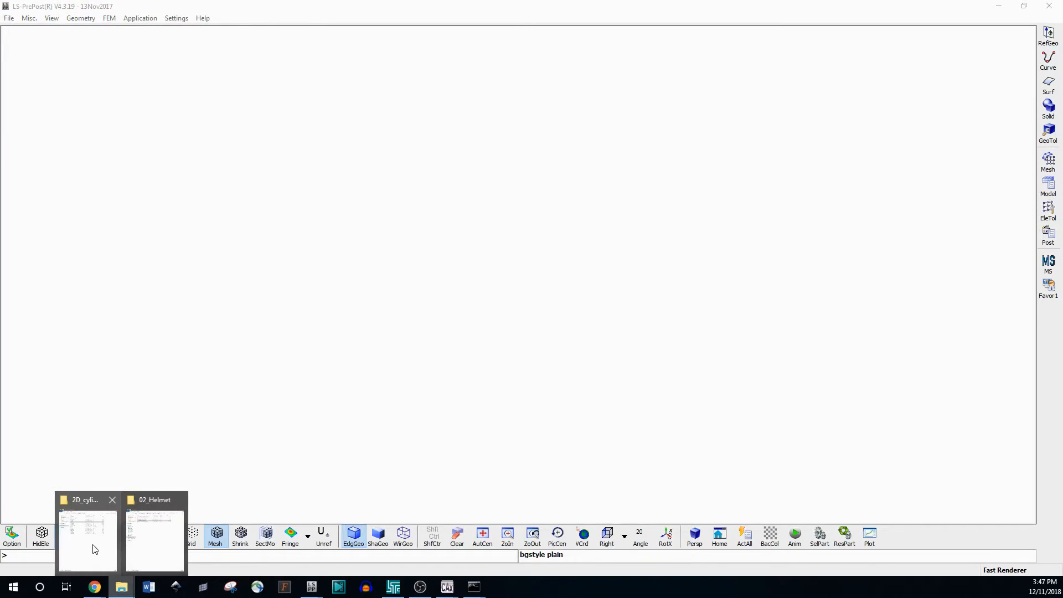
pyautogui.click(95, 548)
pyautogui.click(220, 335)
pyautogui.click(164, 86)
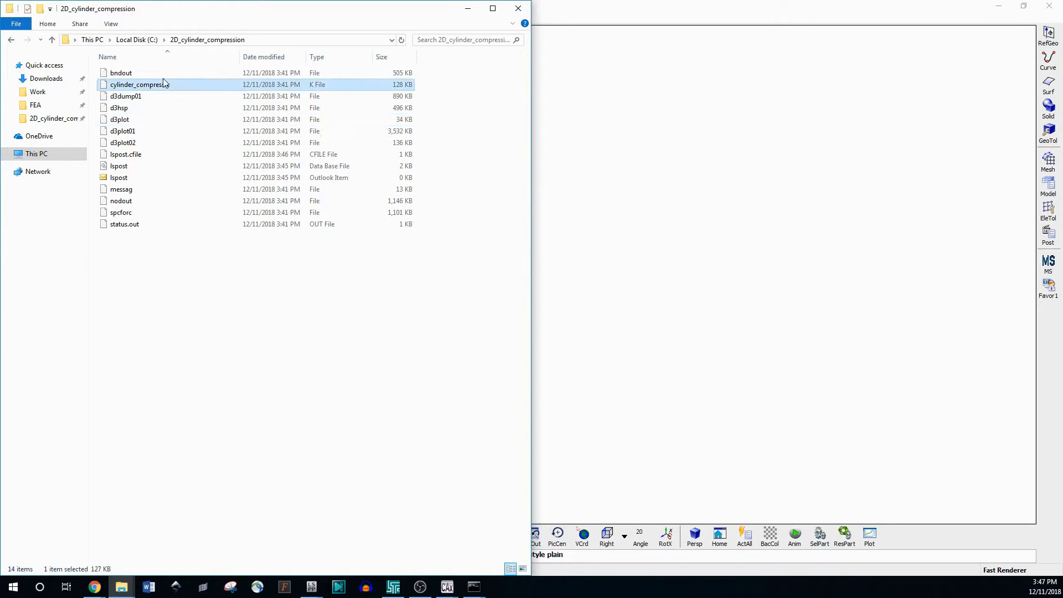
pyautogui.click(755, 20)
pyautogui.keyDown('shift'); pyautogui.moveTo(653, 211); pyautogui.dragTo(320, 64); pyautogui.keyUp('shift')
pyautogui.moveTo(542, 221)
pyautogui.keyDown('shift'); pyautogui.mouseDown()
pyautogui.moveTo(600, 265)
pyautogui.moveTo(508, 161)
pyautogui.moveTo(673, 350)
pyautogui.moveTo(441, 182)
pyautogui.moveTo(529, 210)
pyautogui.mouseUp(); pyautogui.keyUp('shift')
pyautogui.keyDown('shift'); pyautogui.scroll(-2, 548, 262); pyautogui.keyUp('shift')
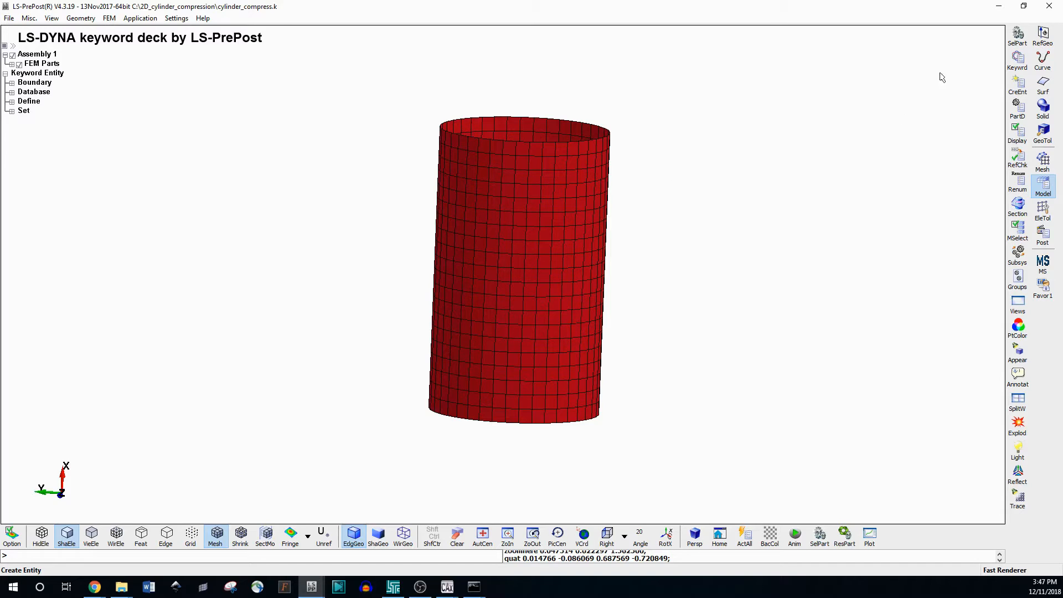
# List all available keywords in the Keyword Manager and open the input form for CONTACT_AUTOMATIC_SINGLE_SURFACE
pyautogui.click(1024, 63)
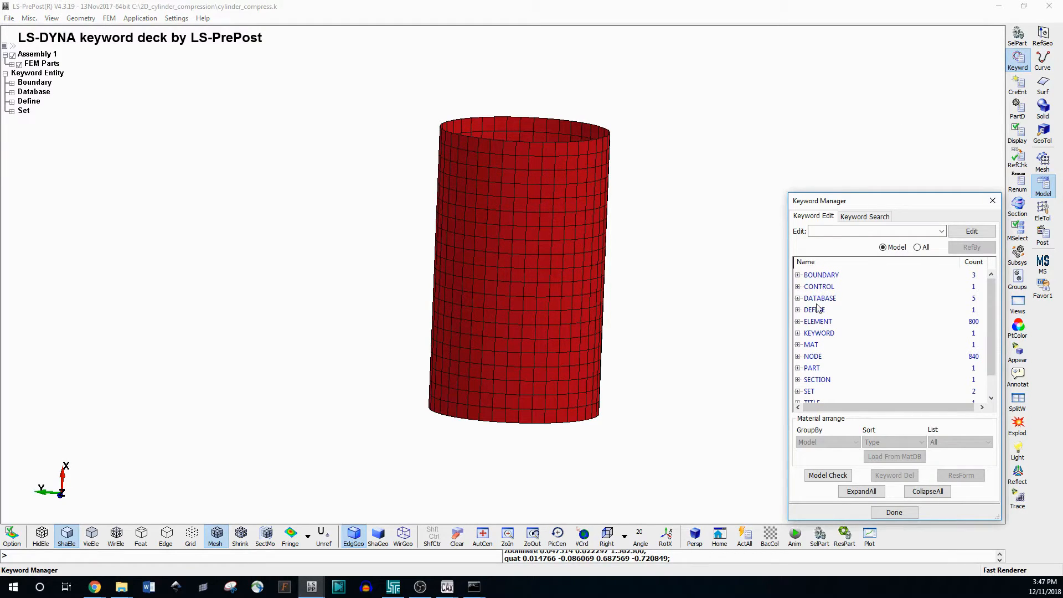
pyautogui.click(917, 247)
pyautogui.click(831, 334)
pyautogui.scroll(-1, 802, 328)
pyautogui.doubleClick(809, 298)
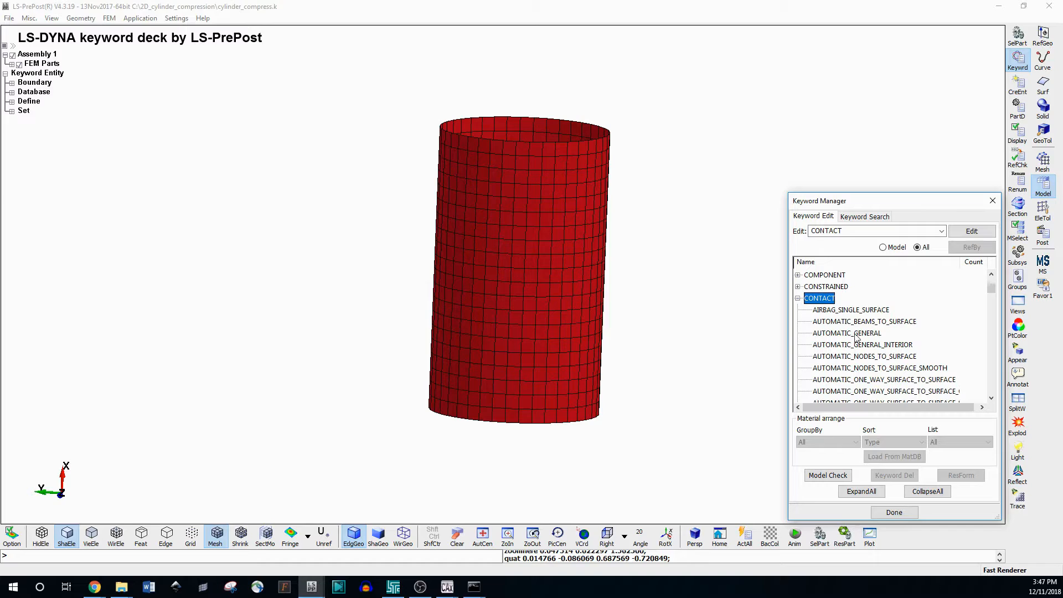
pyautogui.click(843, 322)
pyautogui.scroll(-3, 844, 319)
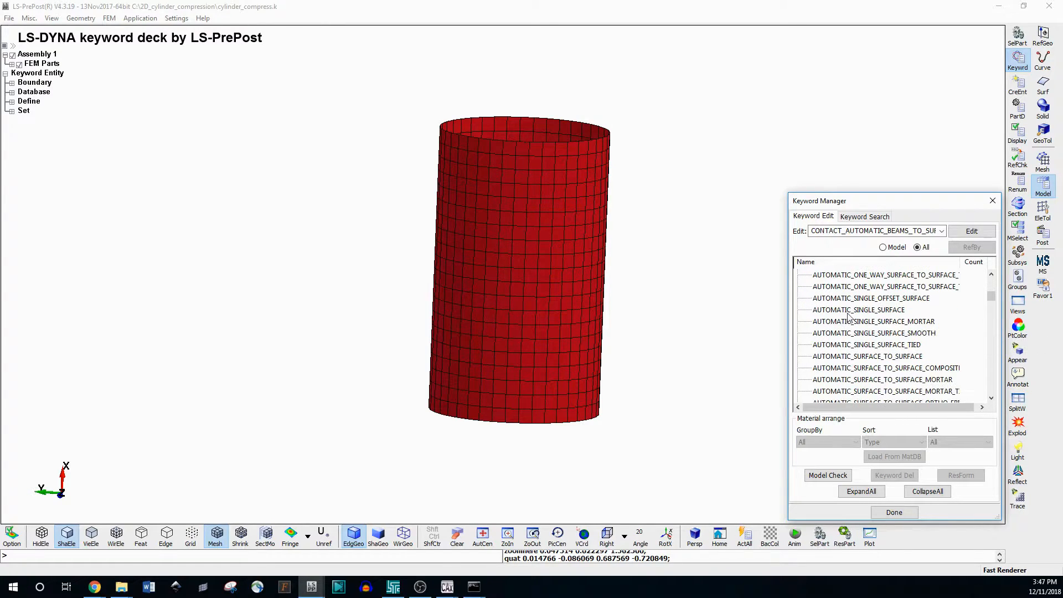
pyautogui.doubleClick(882, 310)
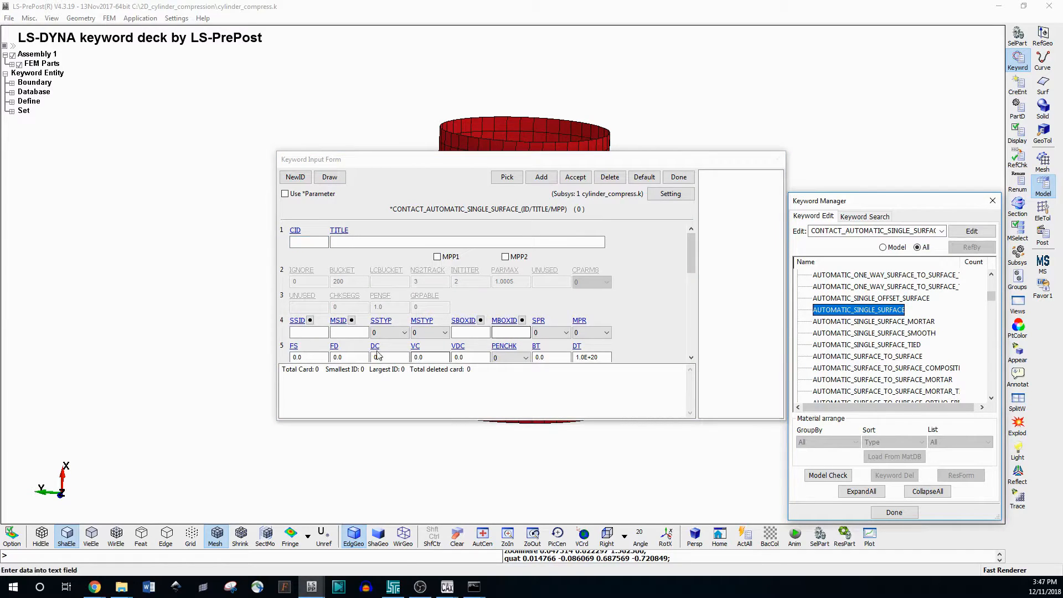
# Read the descriptions of the SSID and MSID fields in the single-surface contact form
pyautogui.click(322, 333)
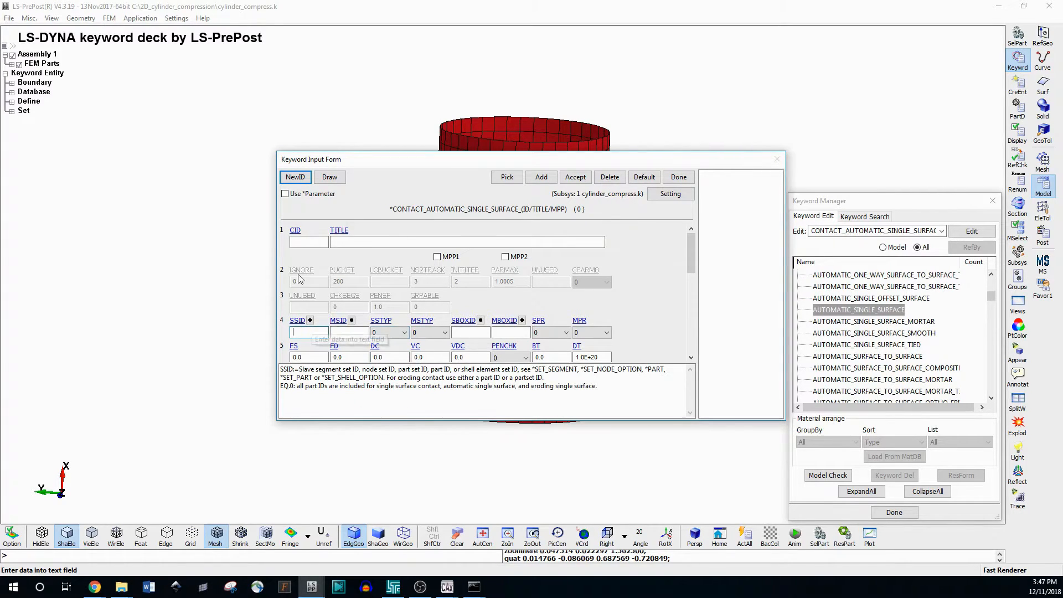
pyautogui.moveTo(689, 254)
pyautogui.mouseDown()
pyautogui.moveTo(693, 280)
pyautogui.moveTo(692, 270)
pyautogui.mouseUp()
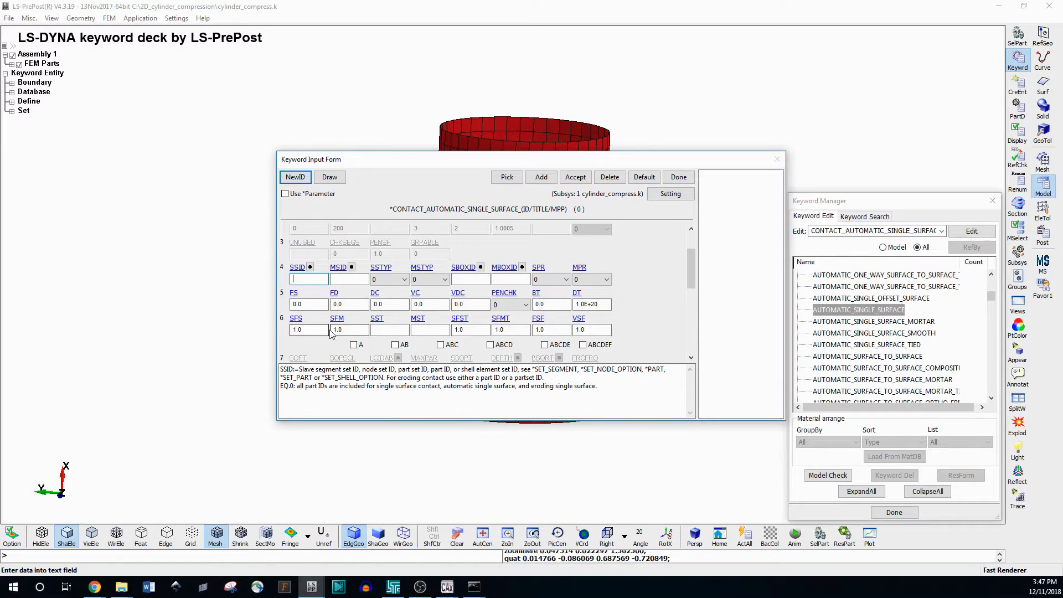
pyautogui.click(338, 278)
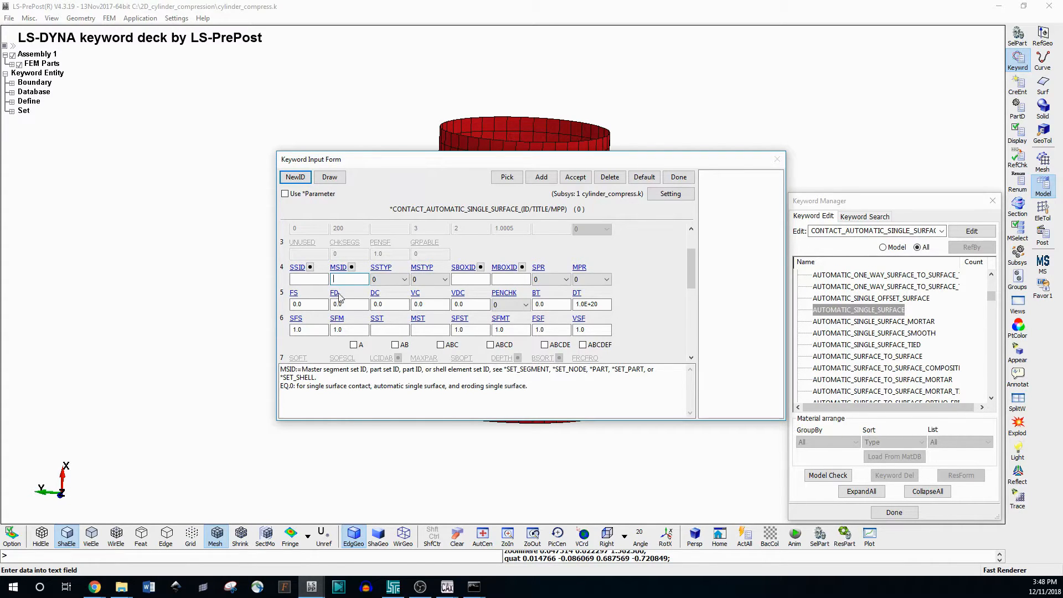
pyautogui.click(309, 280)
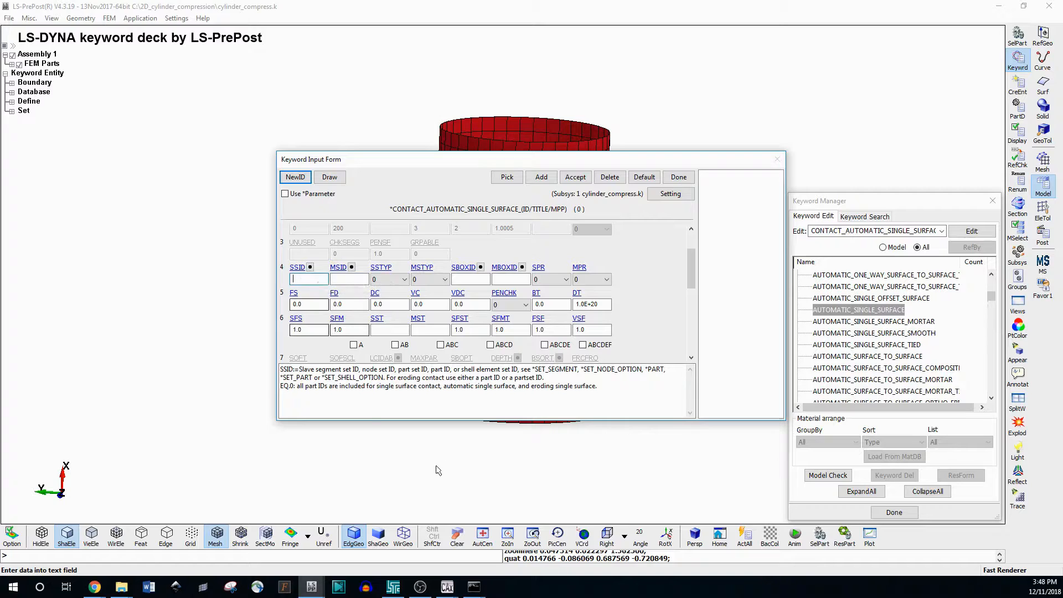
# Set the contact's SSTYP to 3 for a part ID and link SSID to part 1, Cylinder
pyautogui.click(382, 271)
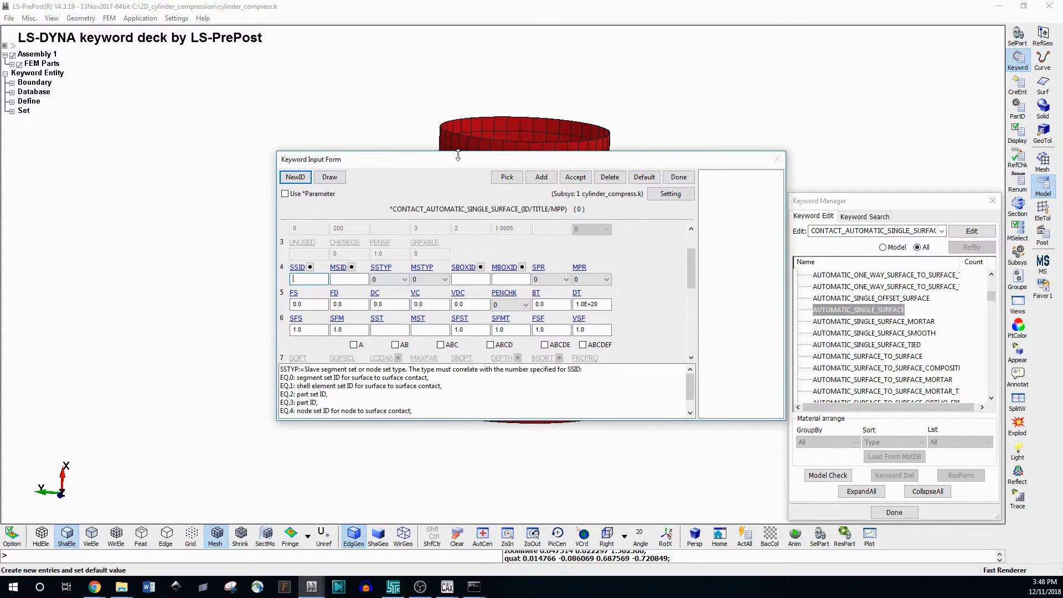
pyautogui.click(393, 280)
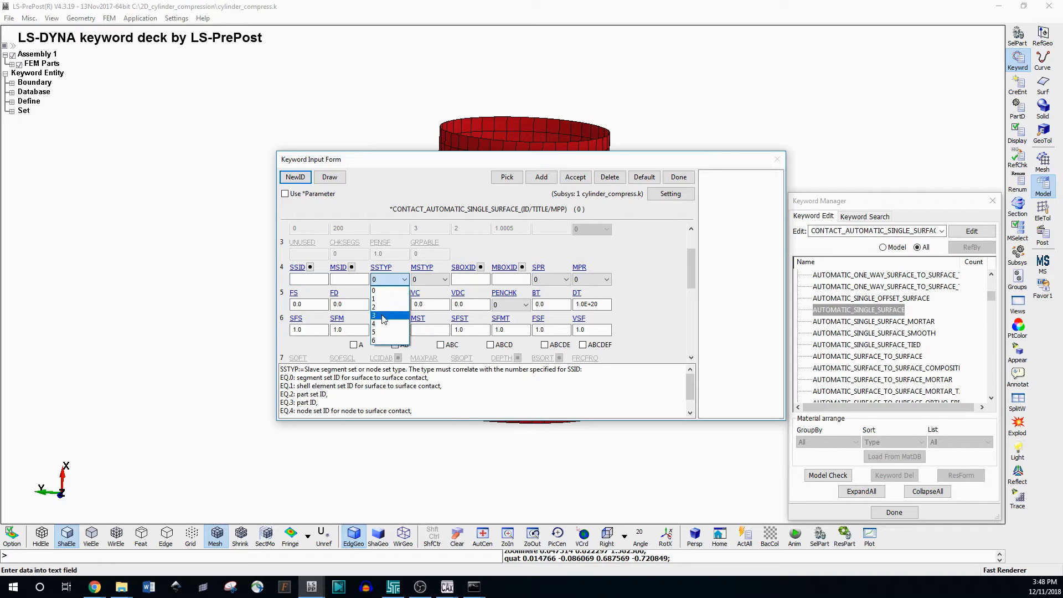
pyautogui.click(387, 320)
pyautogui.click(307, 279)
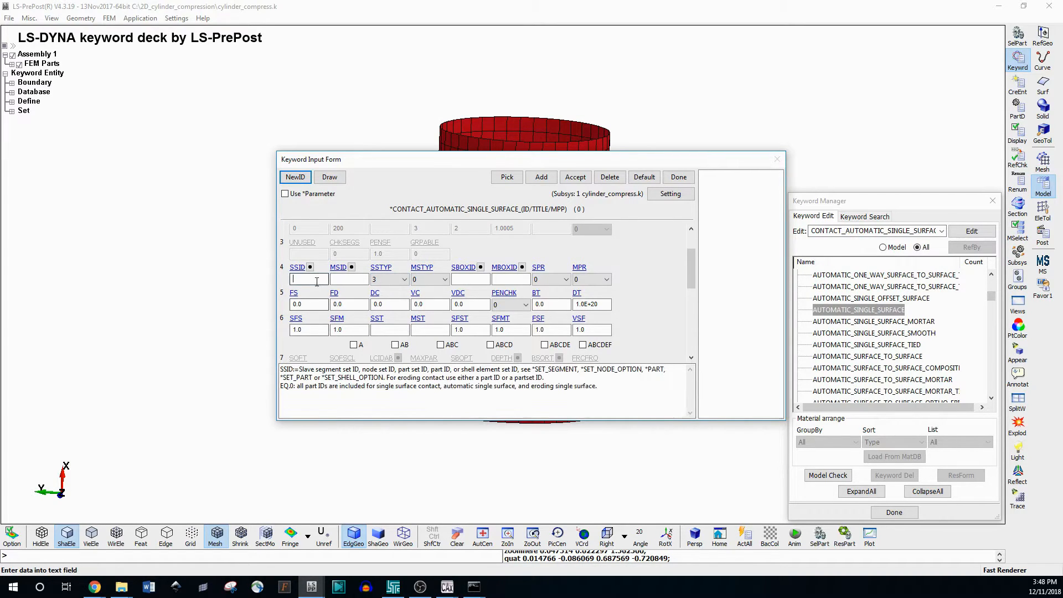
pyautogui.click(310, 267)
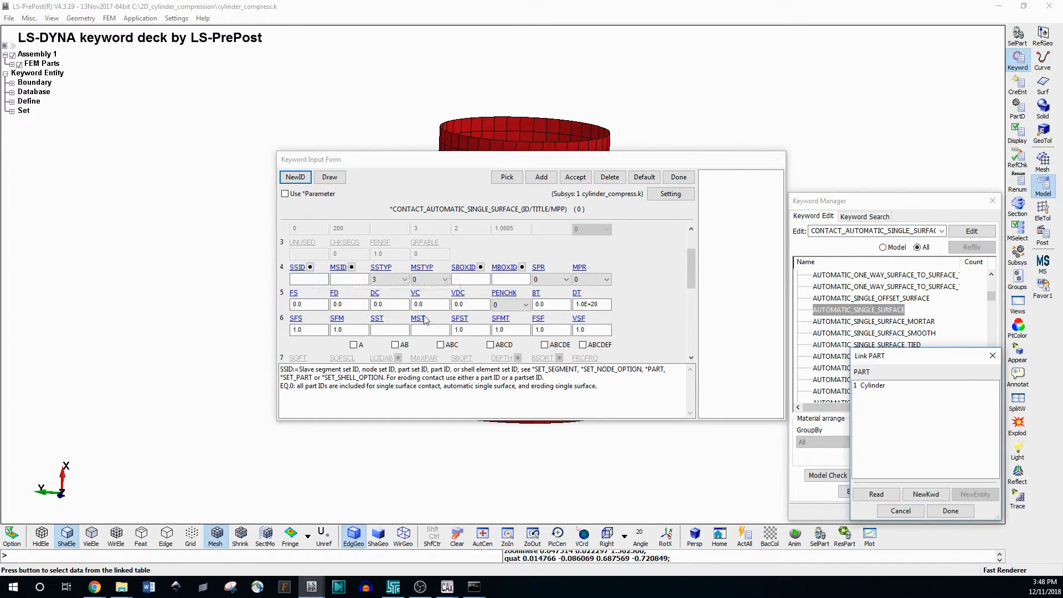
pyautogui.click(879, 387)
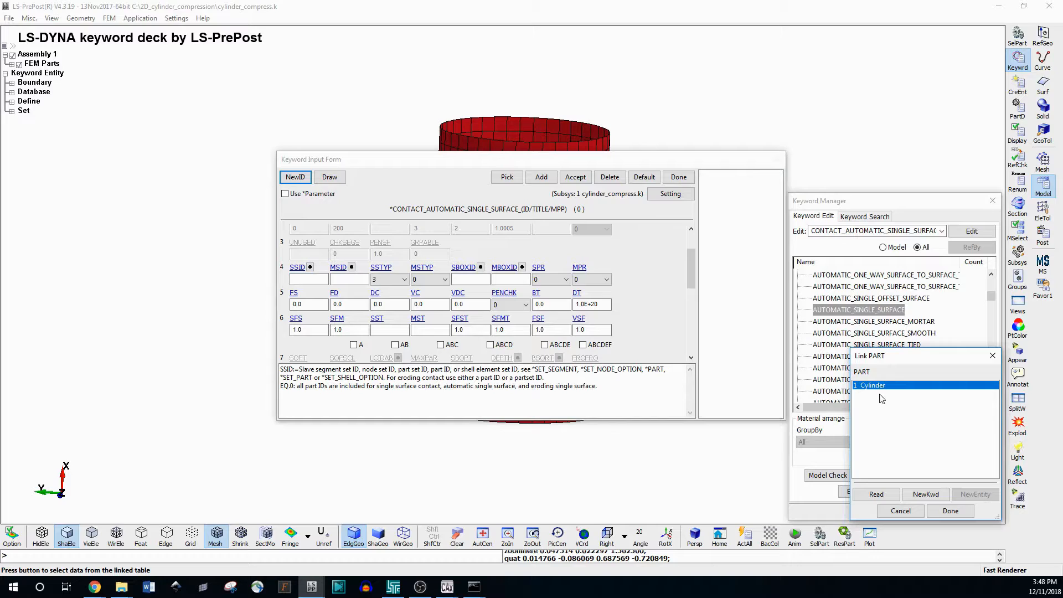
pyautogui.click(957, 509)
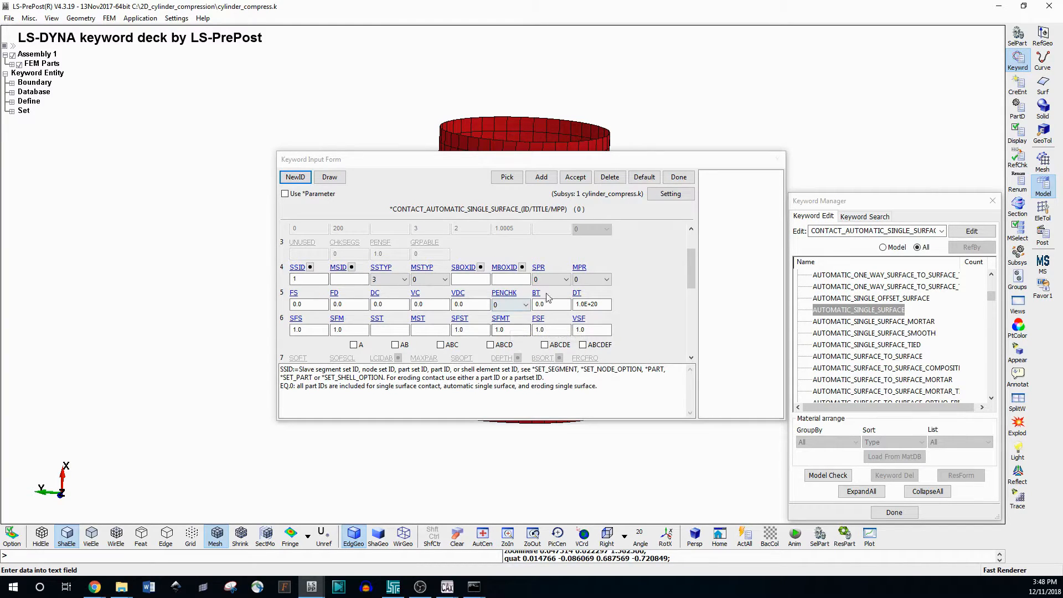
# Read the descriptions of the contact's FS friction coefficient and the SFS and SFM penalty stiffness scale factors
pyautogui.click(315, 303)
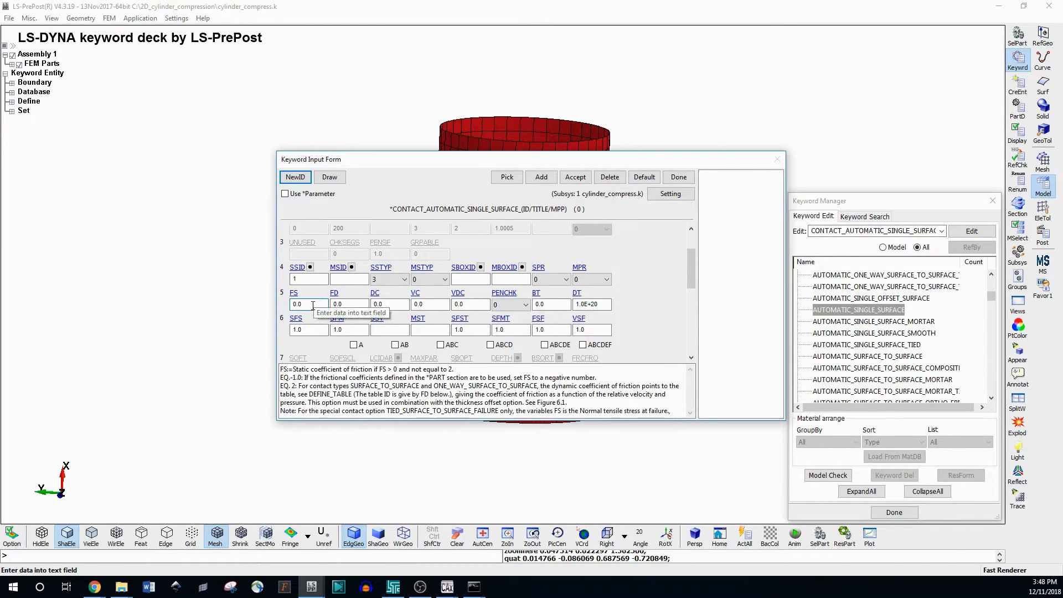
pyautogui.click(310, 329)
pyautogui.click(349, 329)
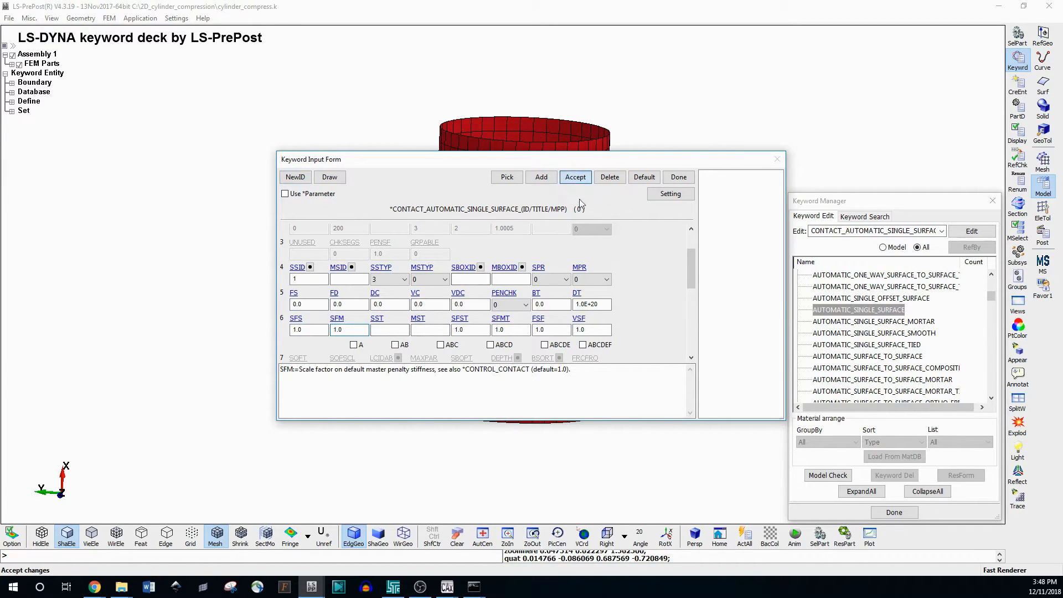
# Accept the single-surface contact definition and save the keyword file over the existing cylinder_compress.k
pyautogui.click(575, 177)
pyautogui.click(678, 177)
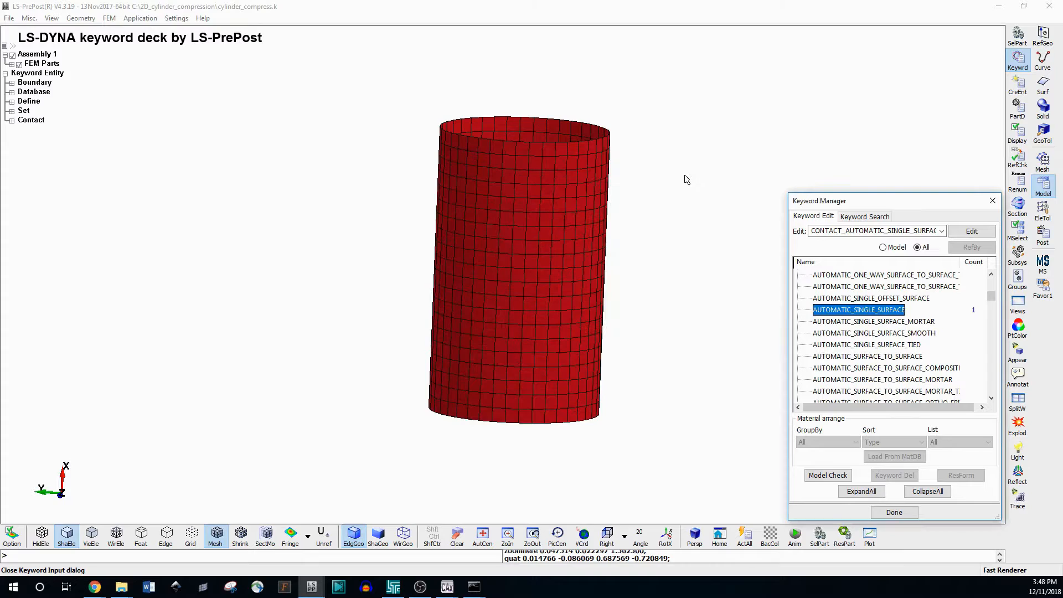
pyautogui.click(892, 512)
pyautogui.click(9, 18)
pyautogui.moveTo(39, 87)
pyautogui.click(155, 83)
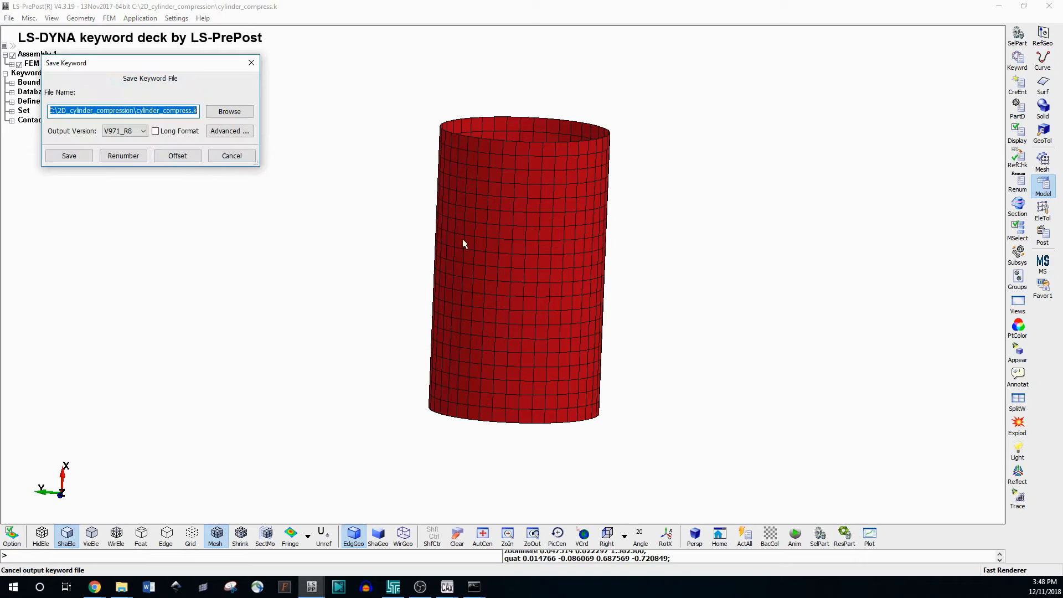
pyautogui.click(69, 155)
pyautogui.click(550, 331)
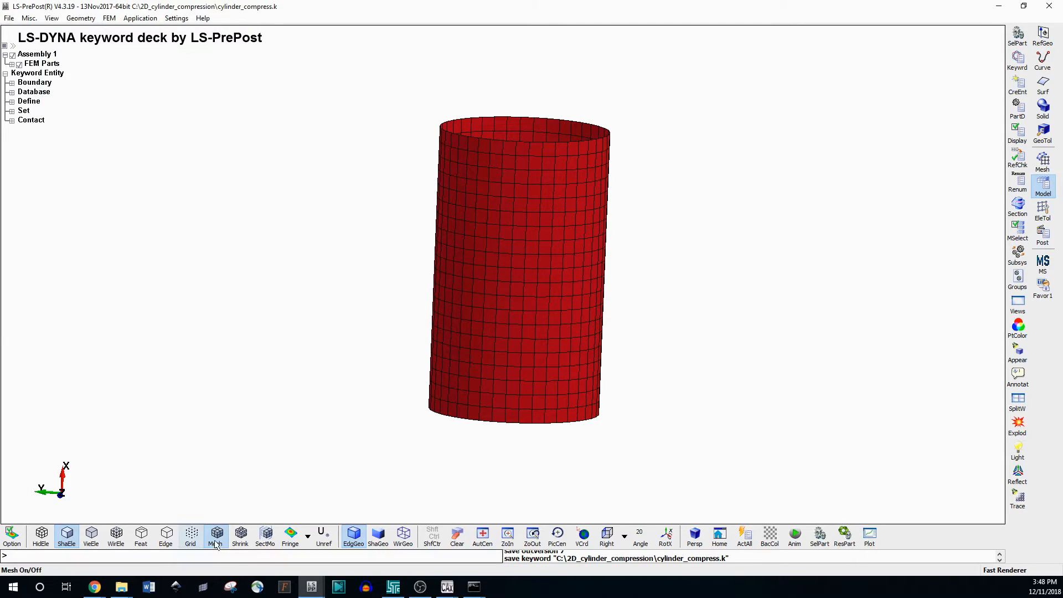
# Switch to the LS-DYNA Program Manager and run the last analysis again with the same arguments, minimizing the solver window when done
pyautogui.moveTo(127, 590)
pyautogui.click(394, 588)
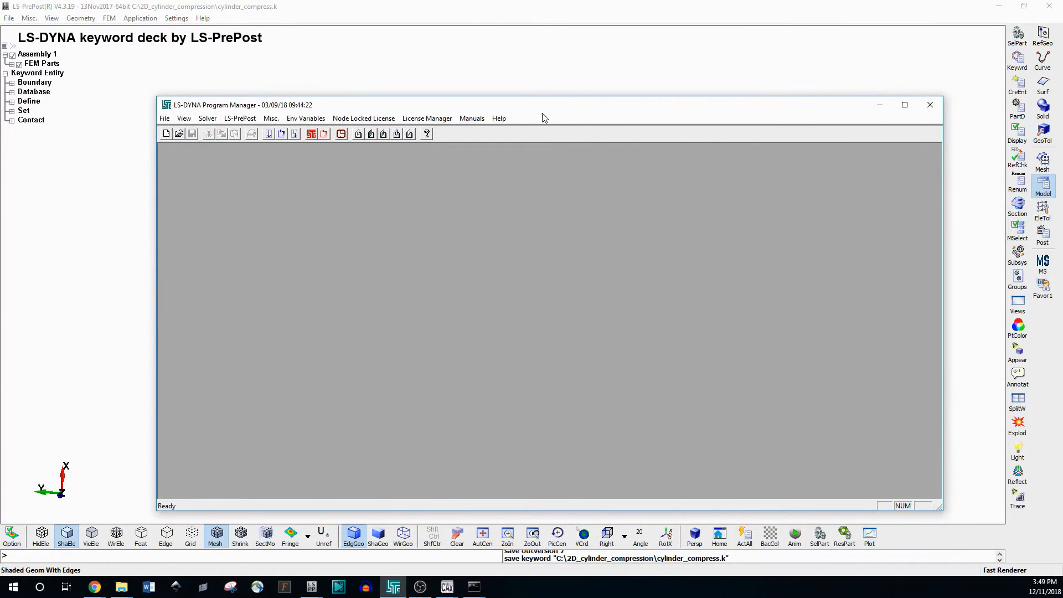
pyautogui.click(282, 135)
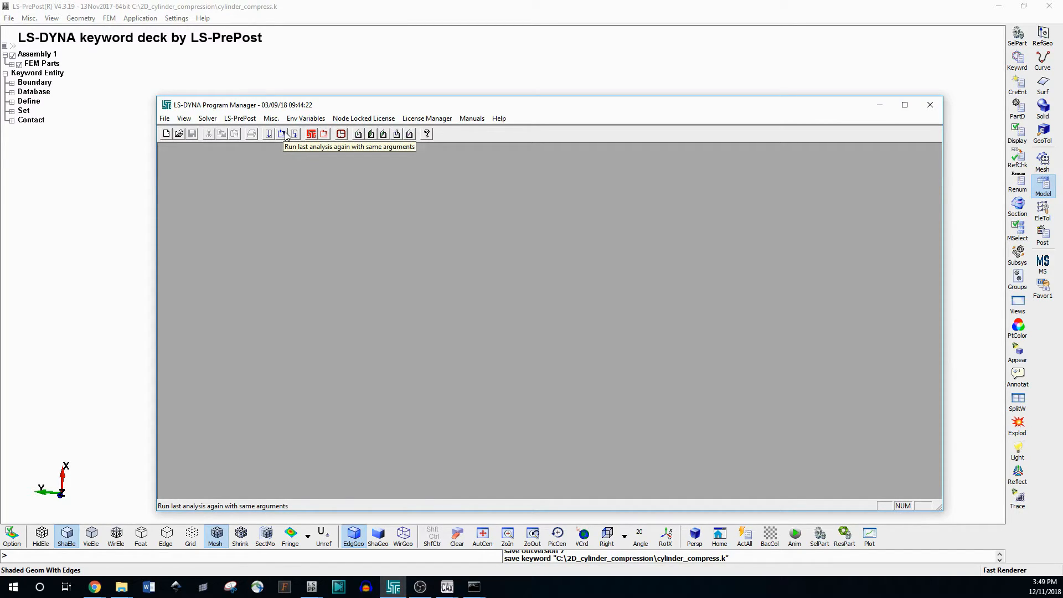
pyautogui.click(282, 134)
pyautogui.click(573, 335)
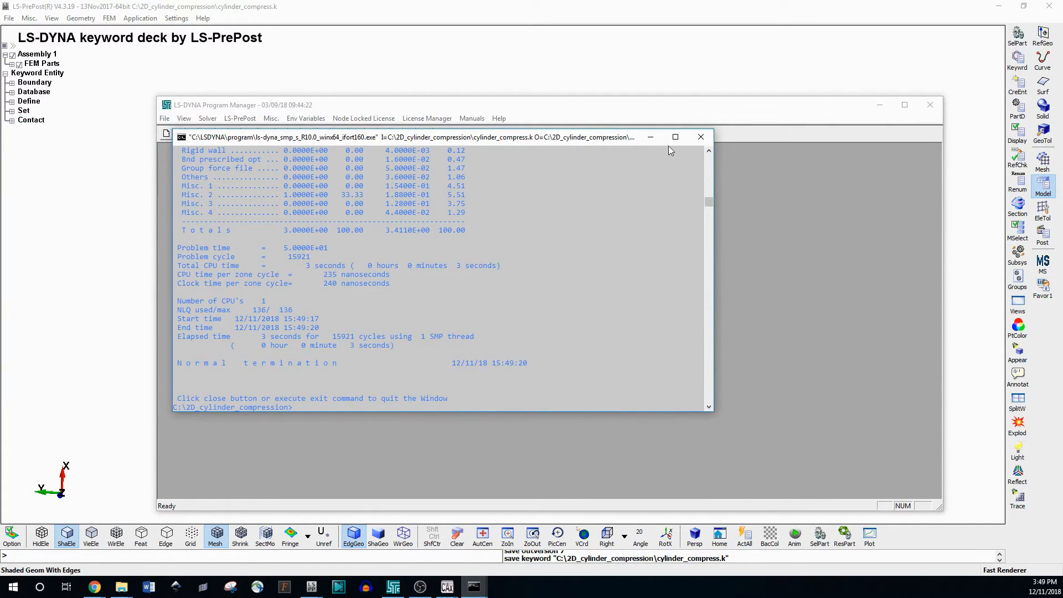
pyautogui.click(651, 137)
# Open a new LS-PrePost window and load d3plot from the 2D_cylinder_compression folder into it
pyautogui.moveTo(121, 585)
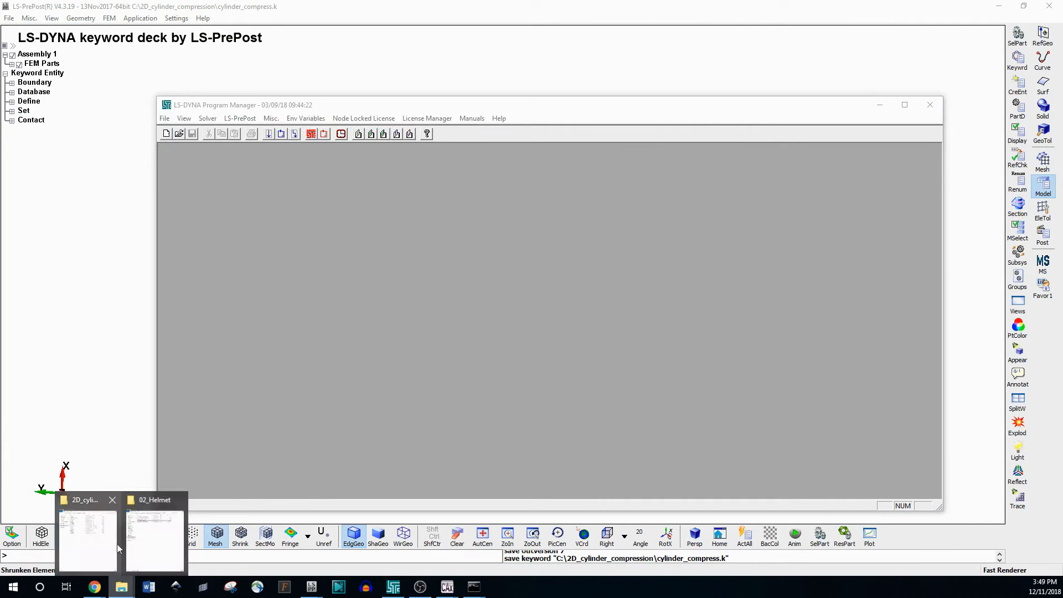
pyautogui.click(96, 540)
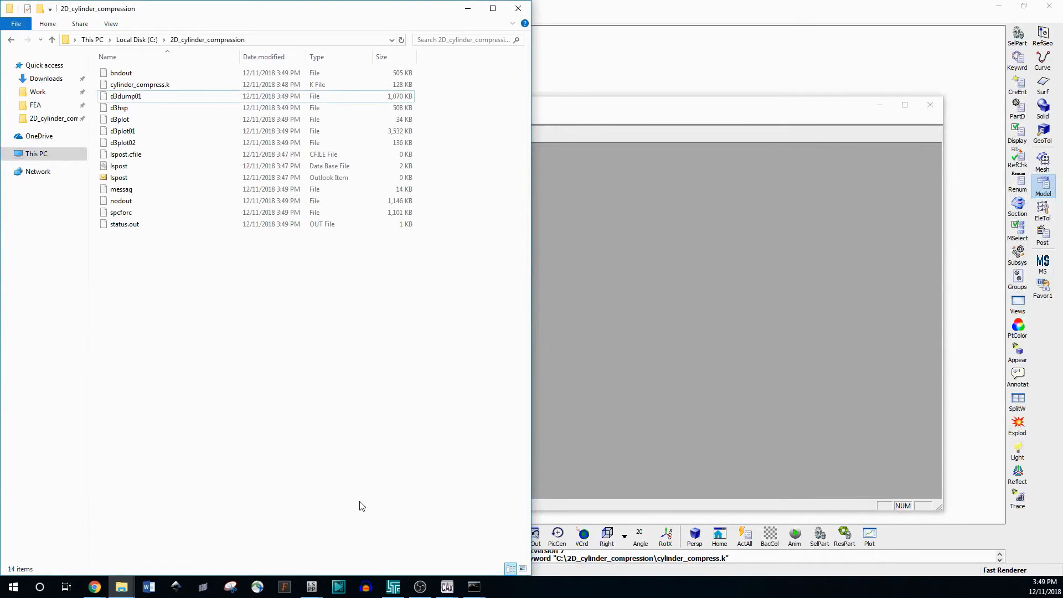
pyautogui.rightClick(312, 591)
pyautogui.click(311, 528)
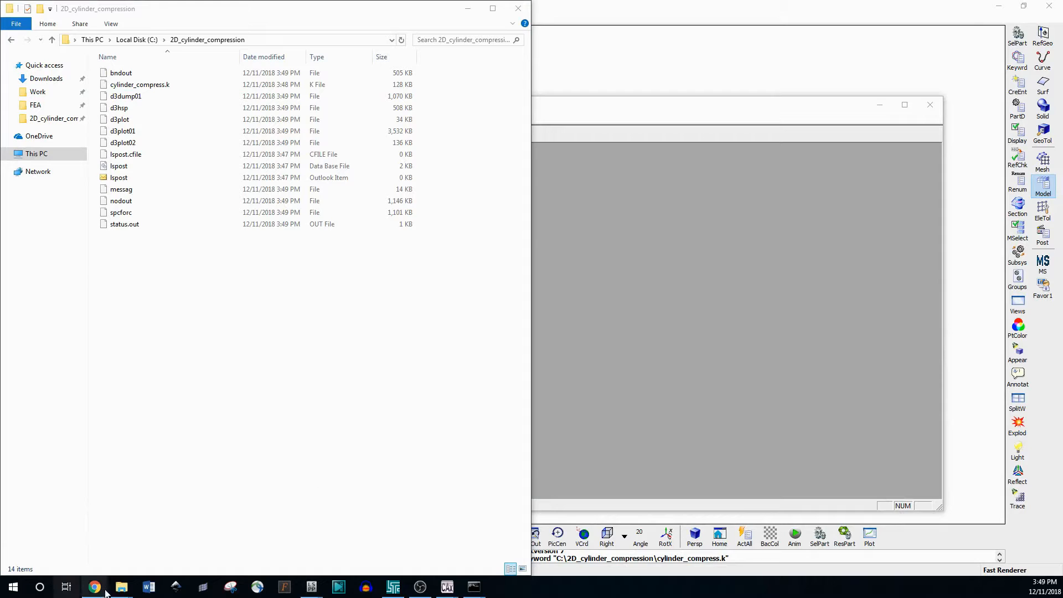
pyautogui.moveTo(122, 588)
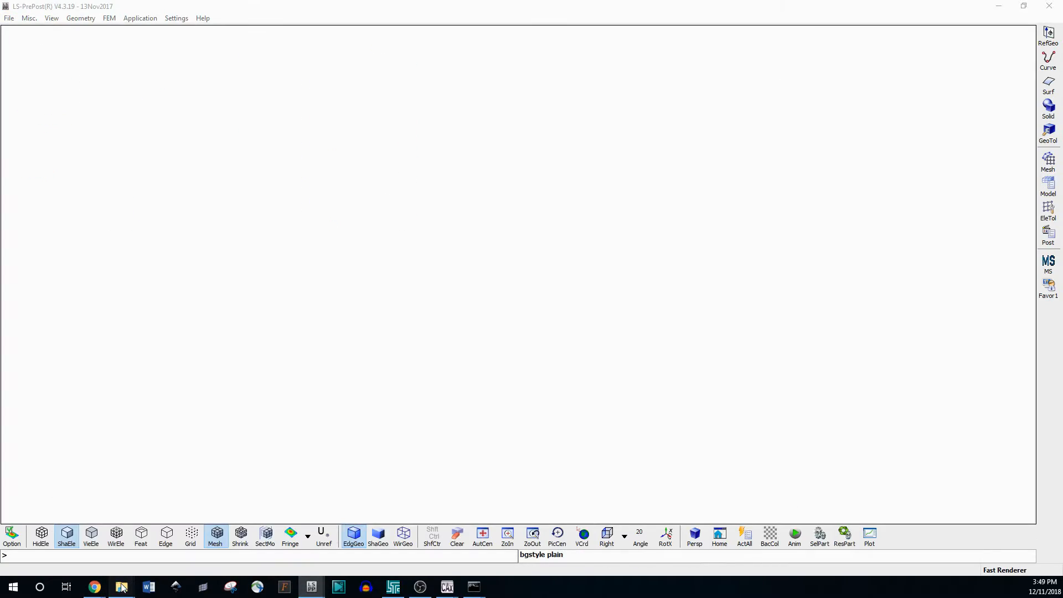
pyautogui.click(101, 552)
pyautogui.moveTo(143, 125); pyautogui.dragTo(678, 166)
pyautogui.click(711, 19)
# Step through the result states up to state 27, examining the cylinder's folding from several angles
pyautogui.keyDown('ctrl'); pyautogui.moveTo(819, 224); pyautogui.dragTo(531, 265); pyautogui.keyUp('ctrl')
pyautogui.scroll(-6, 437, 243)
pyautogui.keyDown('shift'); pyautogui.moveTo(437, 244); pyautogui.dragTo(504, 302); pyautogui.keyUp('shift')
pyautogui.click(548, 496)
pyautogui.click(548, 496)
pyautogui.click(548, 495)
pyautogui.click(548, 496)
pyautogui.click(548, 496)
pyautogui.click(548, 496)
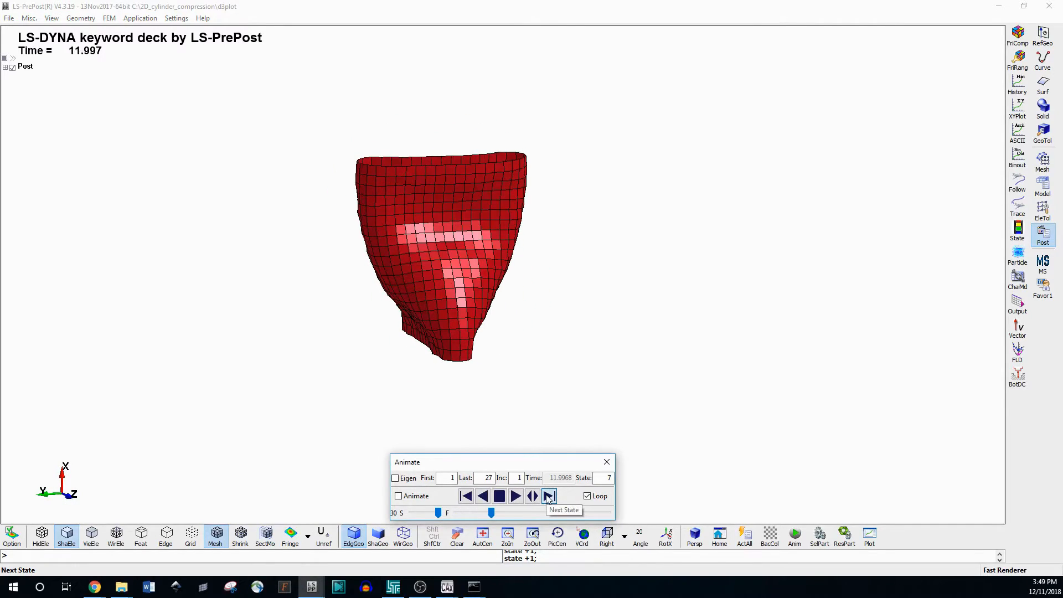
pyautogui.click(548, 496)
pyautogui.click(548, 496)
pyautogui.click(548, 496)
pyautogui.click(547, 496)
pyautogui.keyDown('shift'); pyautogui.moveTo(382, 341); pyautogui.dragTo(575, 447); pyautogui.keyUp('shift')
pyautogui.click(550, 502)
pyautogui.click(550, 501)
pyautogui.click(551, 502)
pyautogui.click(551, 501)
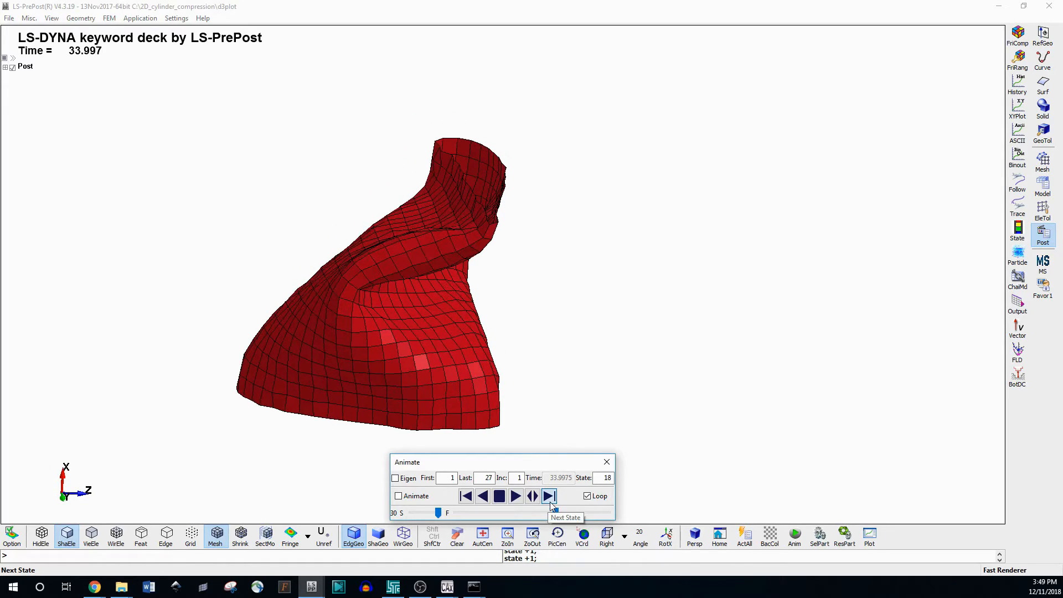
pyautogui.click(551, 501)
pyautogui.click(551, 502)
pyautogui.click(550, 501)
pyautogui.click(551, 501)
pyautogui.click(548, 496)
pyautogui.click(548, 496)
pyautogui.click(548, 496)
pyautogui.click(548, 495)
pyautogui.click(548, 496)
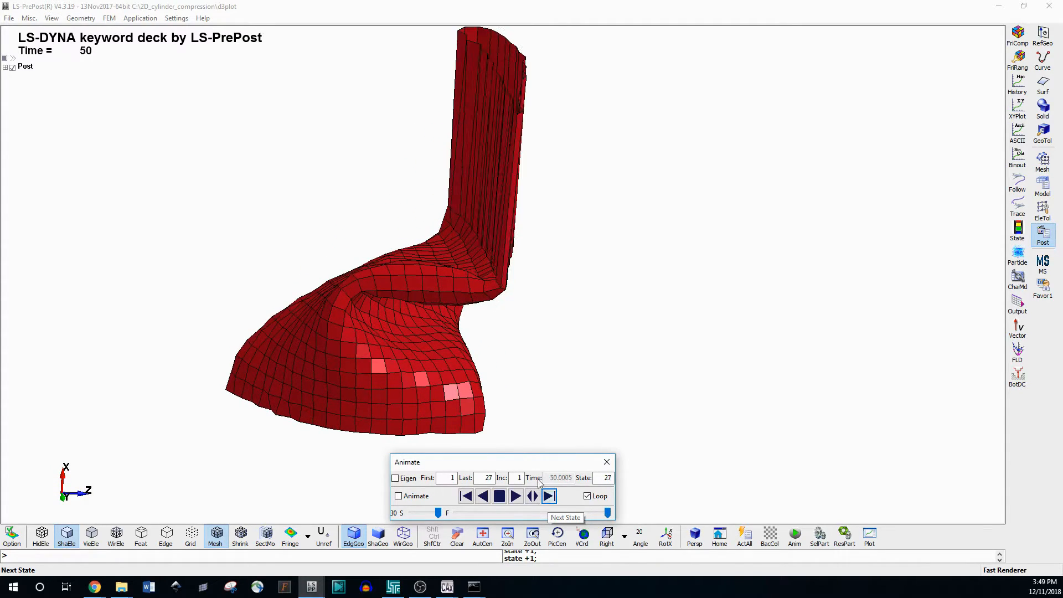
# Compare the deformed cylinder in states 26 and 27 from different angles
pyautogui.keyDown('shift'); pyautogui.moveTo(473, 126); pyautogui.dragTo(539, 275); pyautogui.keyUp('shift')
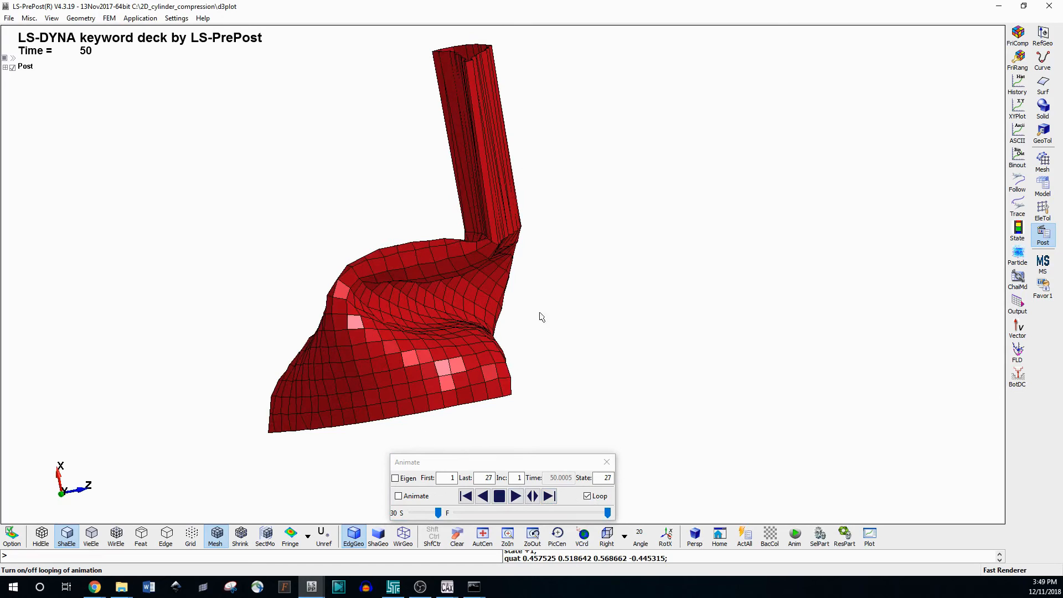
pyautogui.click(465, 498)
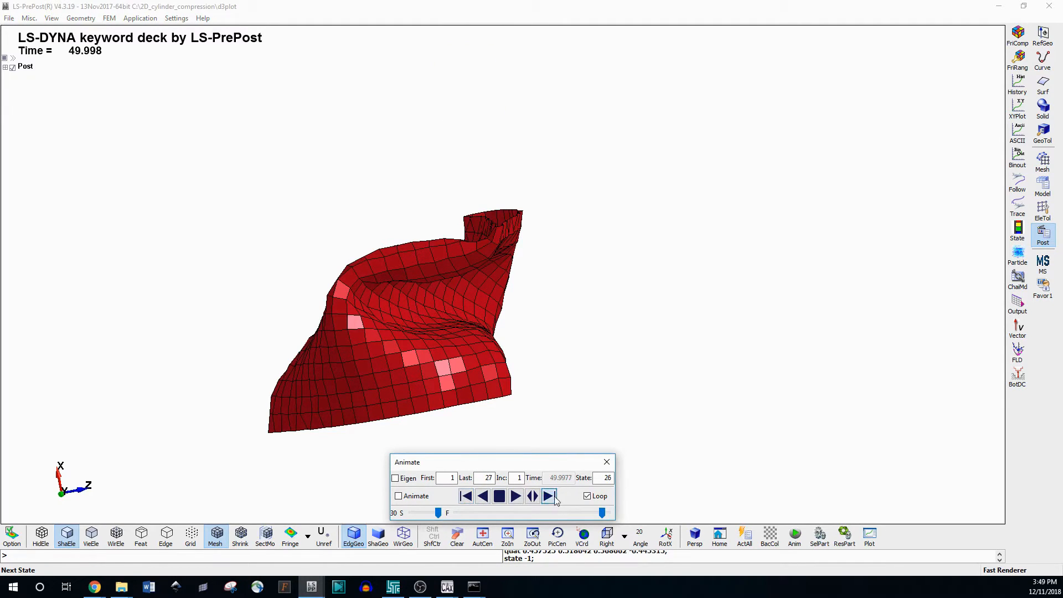
pyautogui.click(548, 496)
pyautogui.keyDown('shift'); pyautogui.moveTo(415, 190); pyautogui.dragTo(499, 218); pyautogui.keyUp('shift')
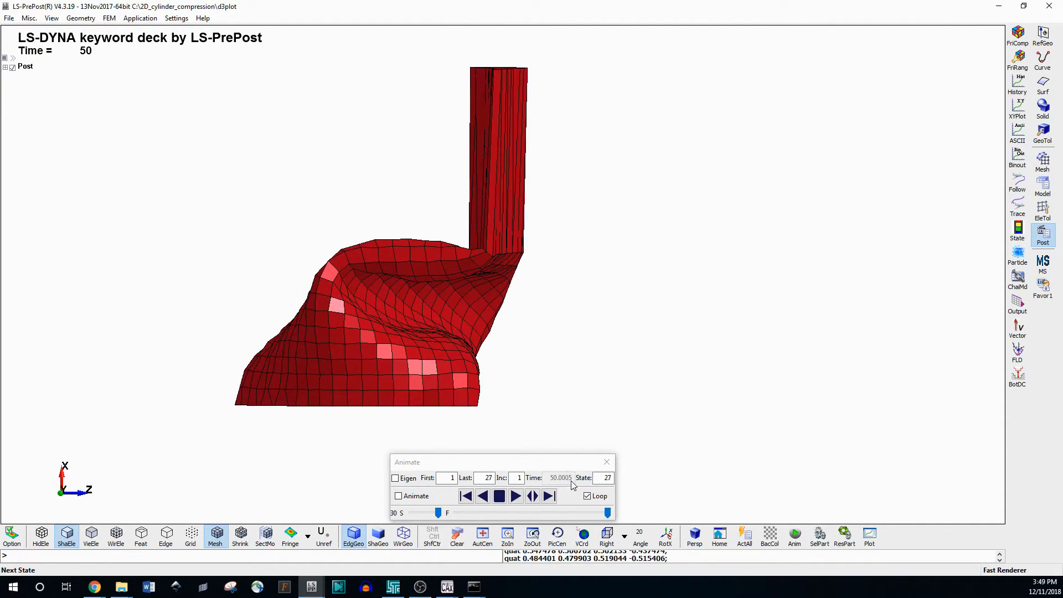
pyautogui.click(485, 500)
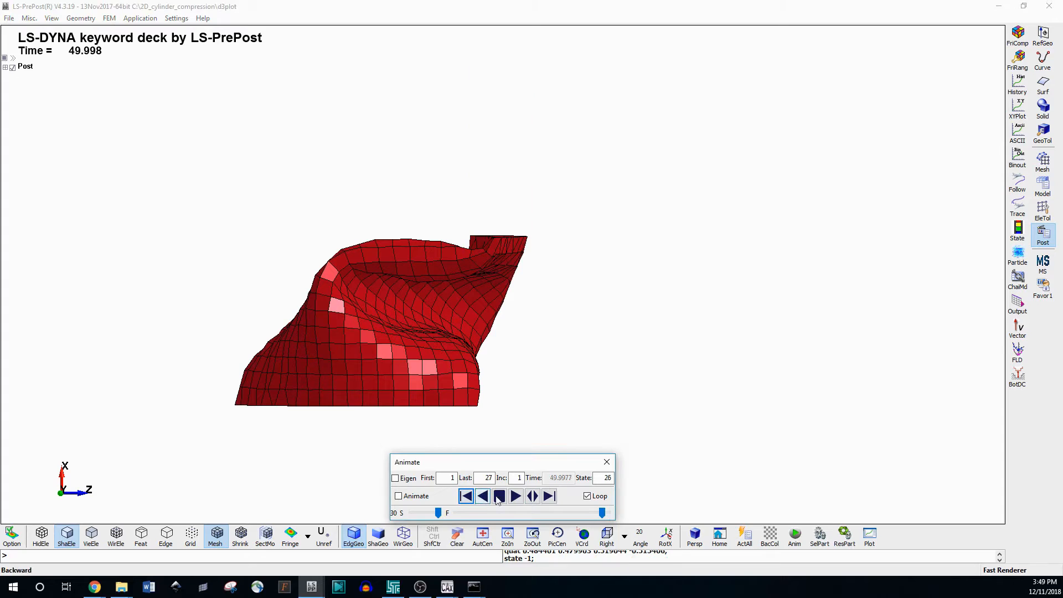
pyautogui.keyDown('shift'); pyautogui.moveTo(509, 285); pyautogui.dragTo(574, 454); pyautogui.keyUp('shift')
pyautogui.click(552, 498)
pyautogui.click(469, 497)
pyautogui.keyDown('shift'); pyautogui.moveTo(479, 238); pyautogui.dragTo(466, 359); pyautogui.keyUp('shift')
pyautogui.keyDown('shift'); pyautogui.moveTo(539, 330); pyautogui.dragTo(457, 290); pyautogui.keyUp('shift')
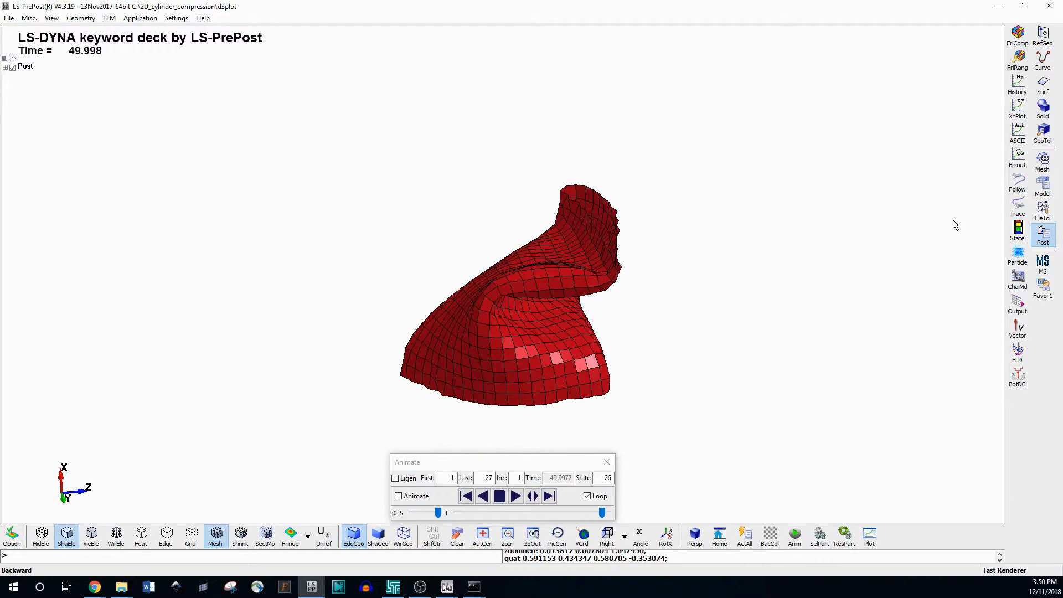
# Load the nodout ASCII result file and enlarge its dialog
pyautogui.click(1016, 134)
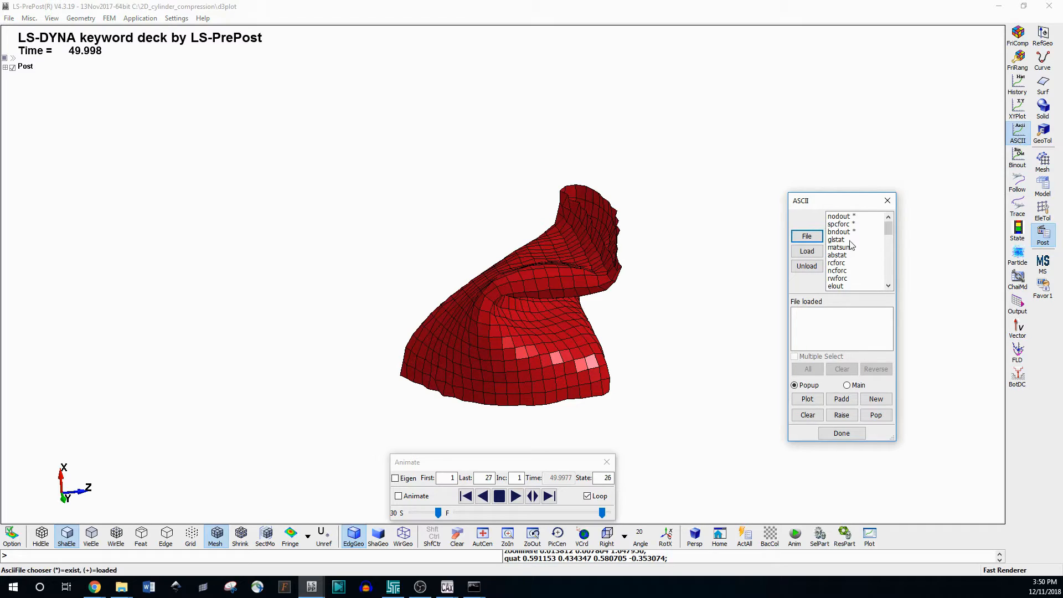
pyautogui.doubleClick(850, 218)
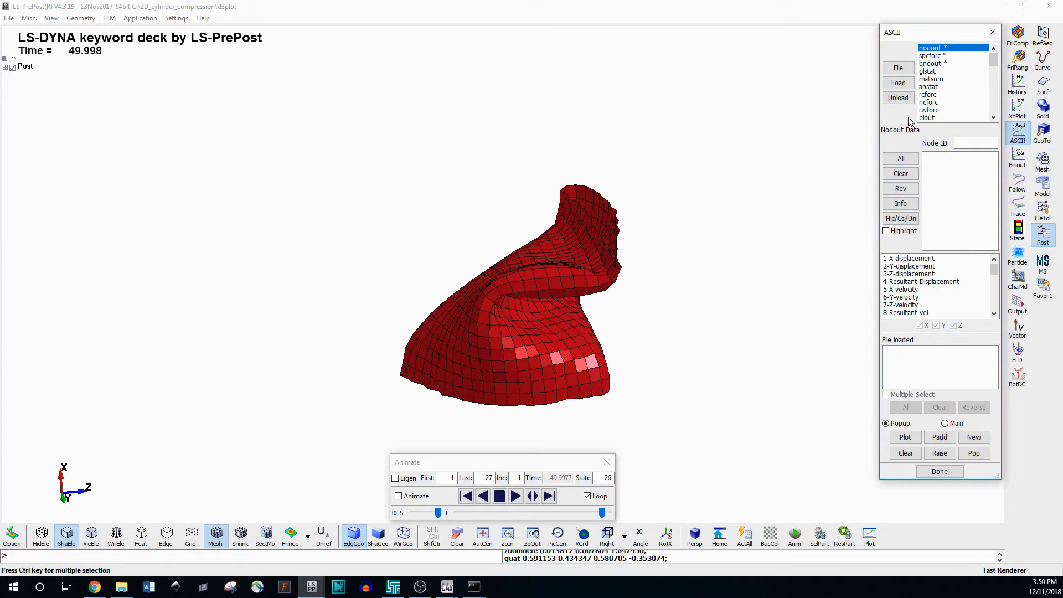
pyautogui.click(901, 85)
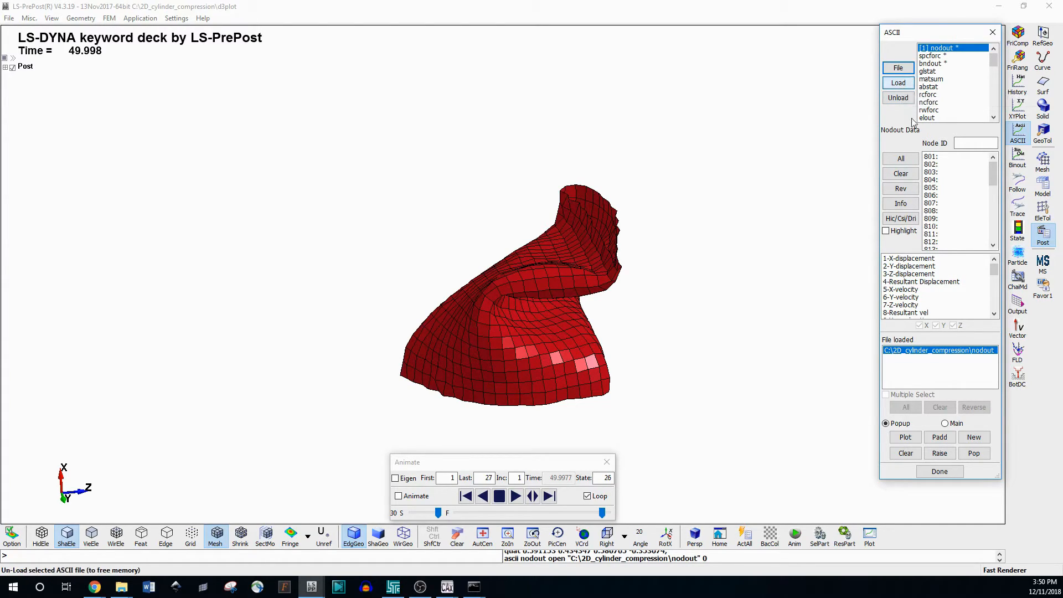
pyautogui.moveTo(881, 480); pyautogui.dragTo(811, 507)
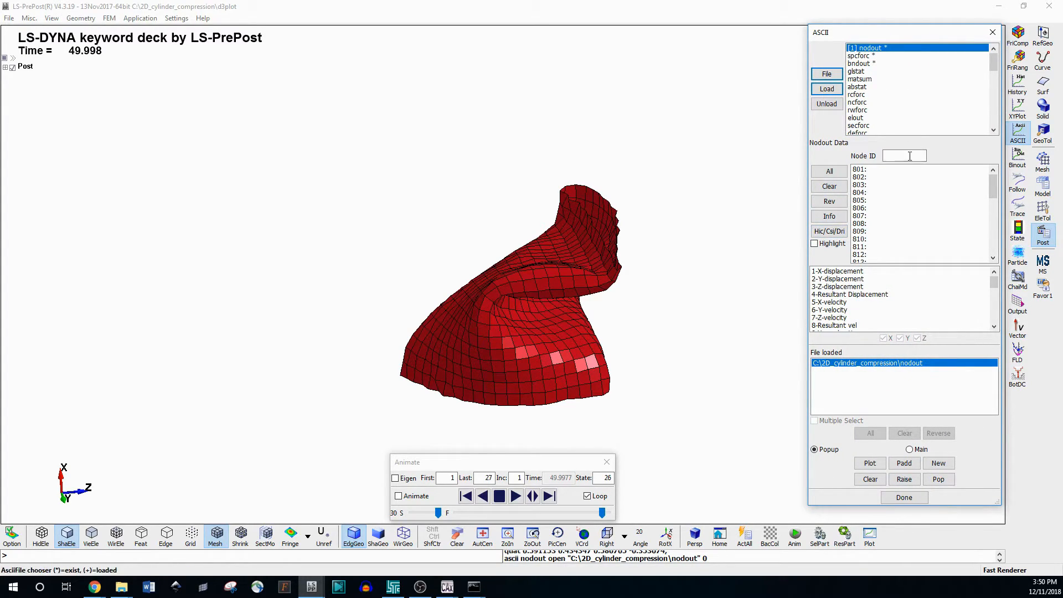
# Turn on node highlighting and locate individual nodes and the range 801 to 840 from the nodout list on the model
pyautogui.moveTo(877, 178); pyautogui.dragTo(868, 219)
pyautogui.click(883, 241)
pyautogui.click(818, 244)
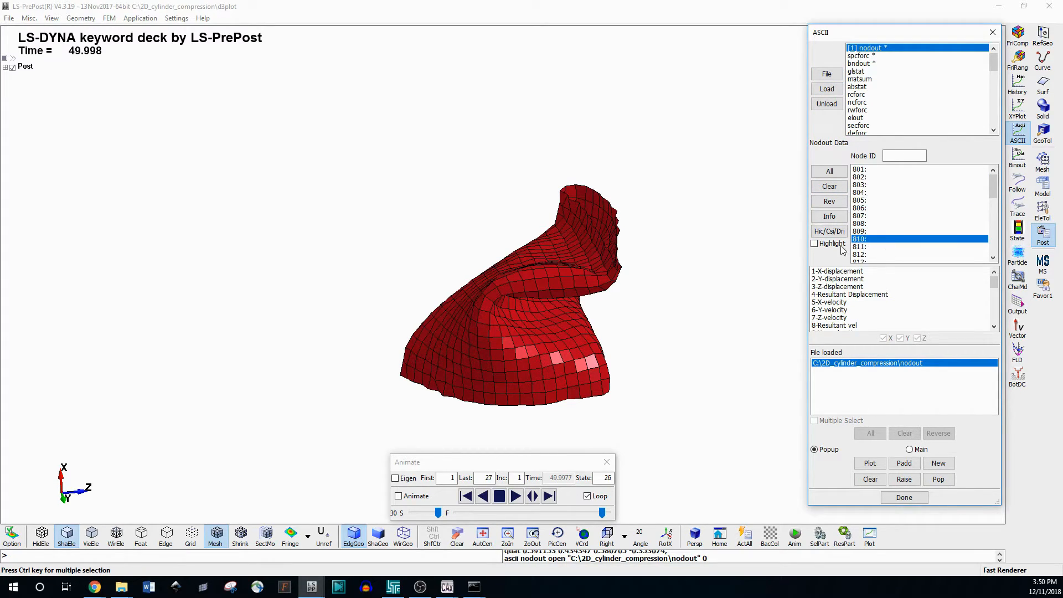
pyautogui.click(872, 209)
pyautogui.click(871, 193)
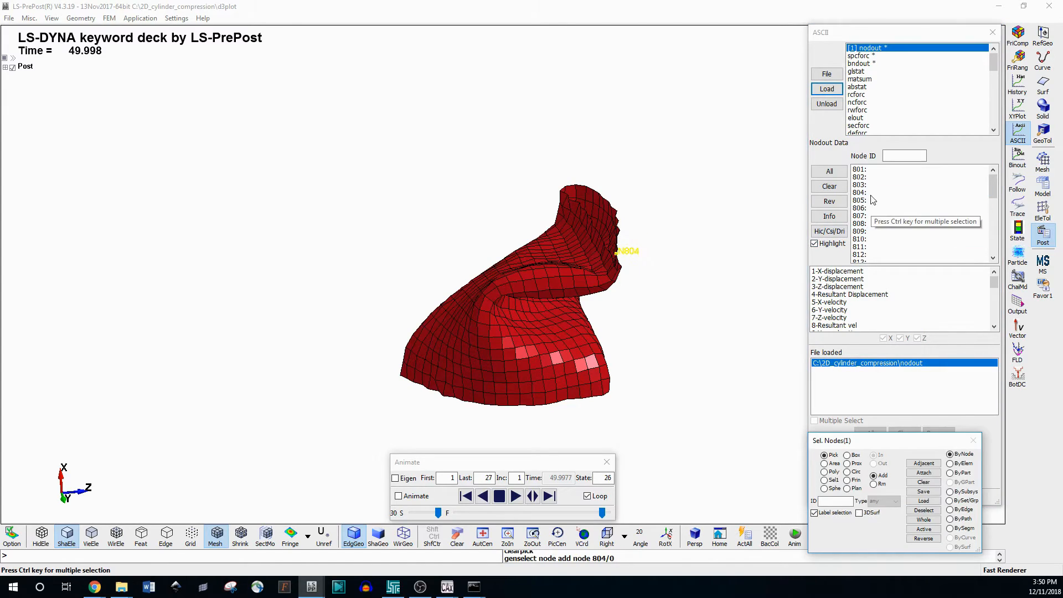
pyautogui.click(872, 217)
pyautogui.moveTo(993, 187); pyautogui.dragTo(997, 253)
pyautogui.click(889, 172)
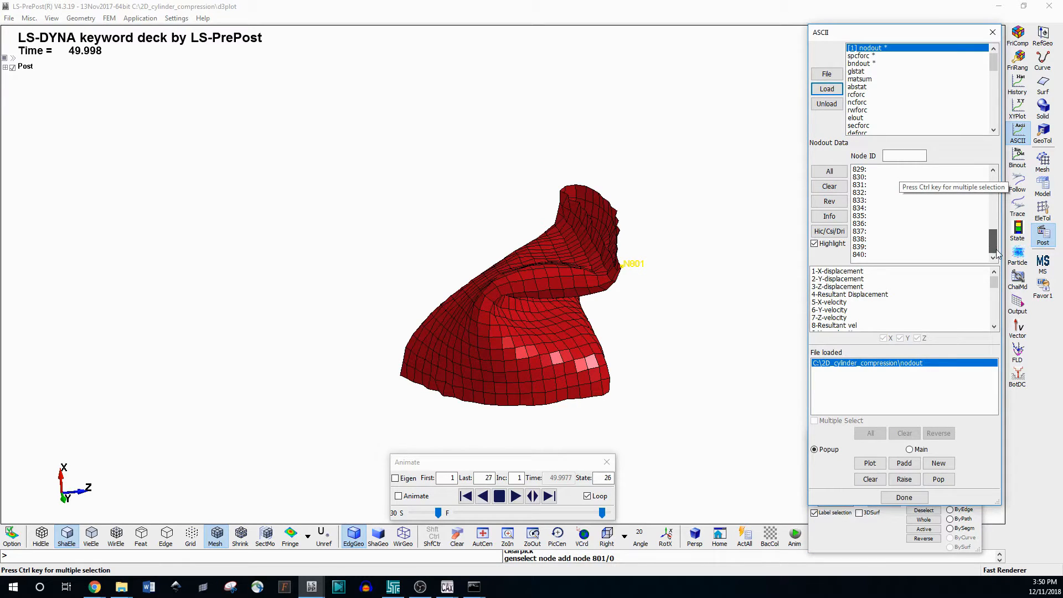
pyautogui.keyDown('shift'); pyautogui.click(861, 257); pyautogui.keyUp('shift')
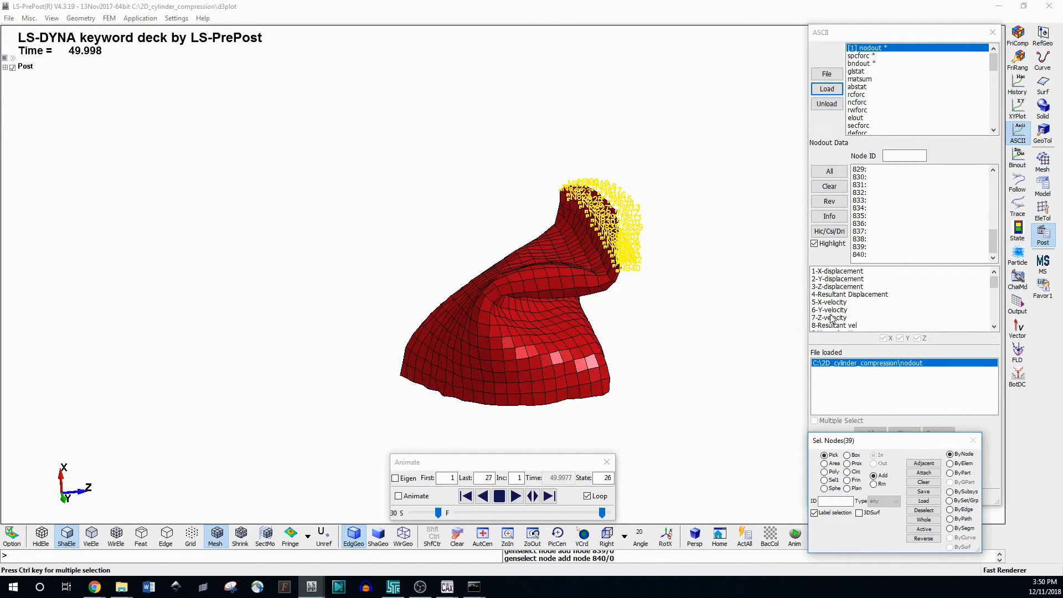
pyautogui.click(995, 285)
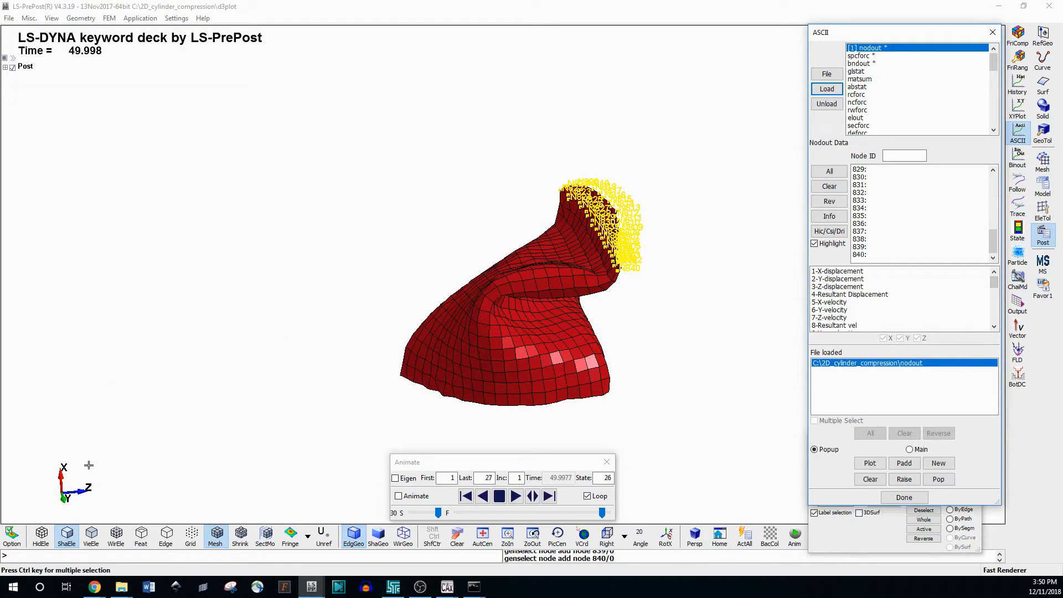
# Plot the X-displacement of node 803 over time, inspect the curve and close the plot
pyautogui.click(853, 271)
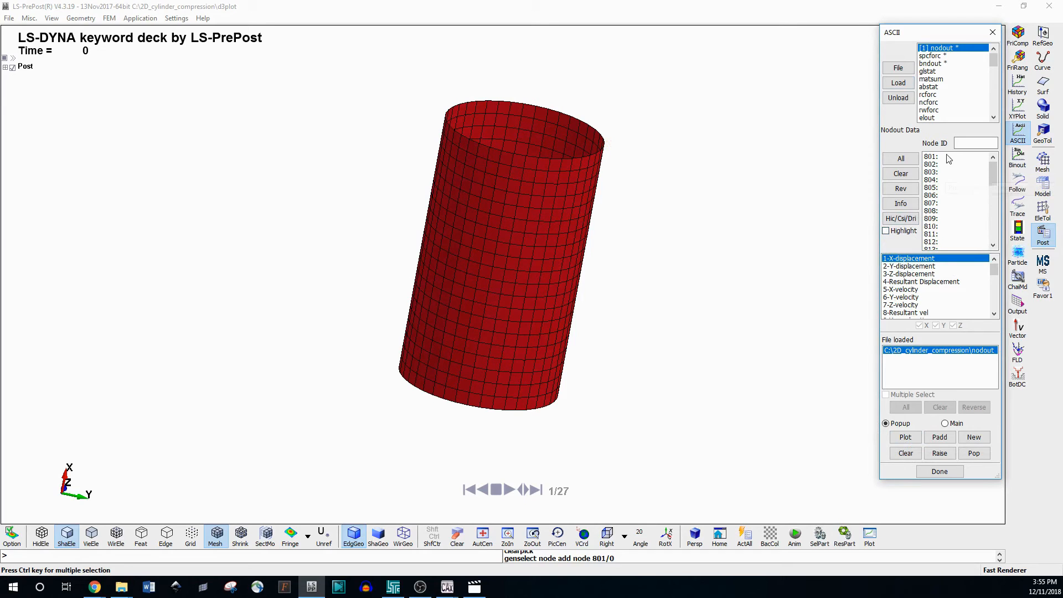
pyautogui.click(939, 171)
pyautogui.click(905, 437)
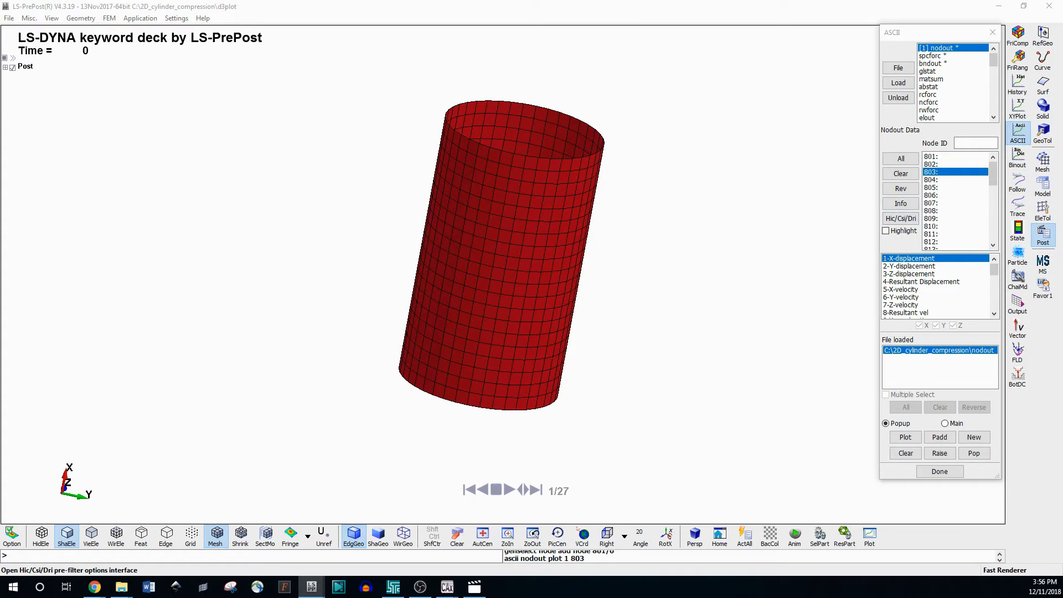
pyautogui.moveTo(532, 154); pyautogui.dragTo(666, 67)
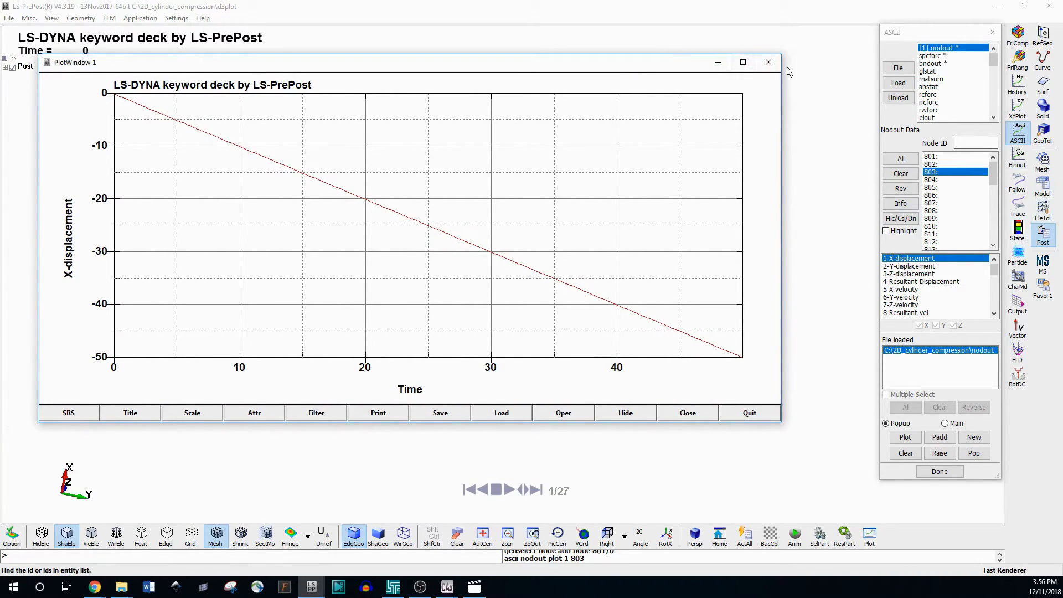
pyautogui.click(770, 70)
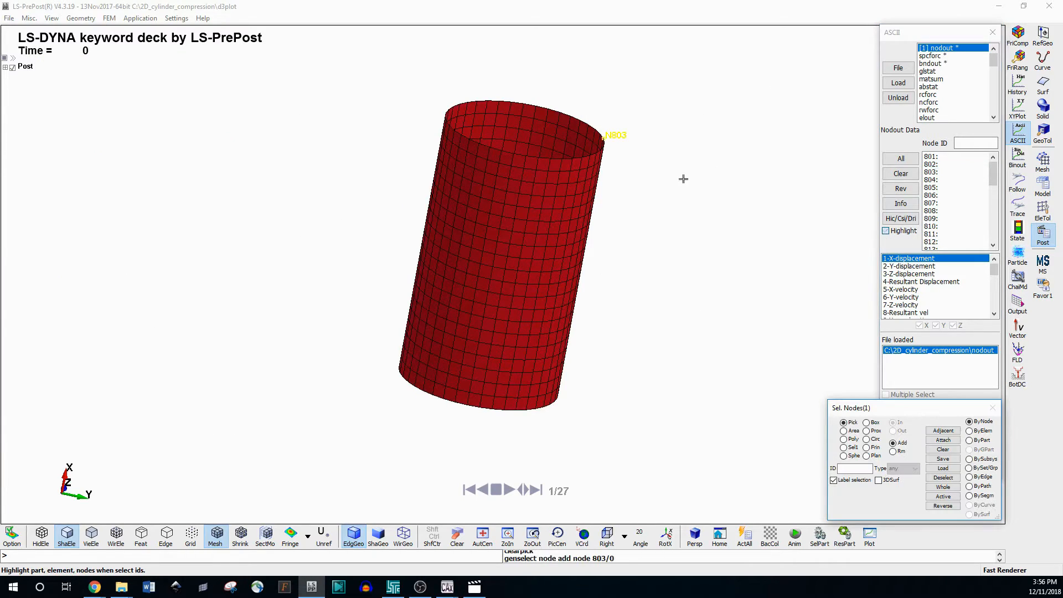
# Highlight all nodout nodes on the cylinder to check their location, and turn highlighting off
pyautogui.keyDown('shift'); pyautogui.moveTo(695, 250); pyautogui.dragTo(536, 142); pyautogui.keyUp('shift')
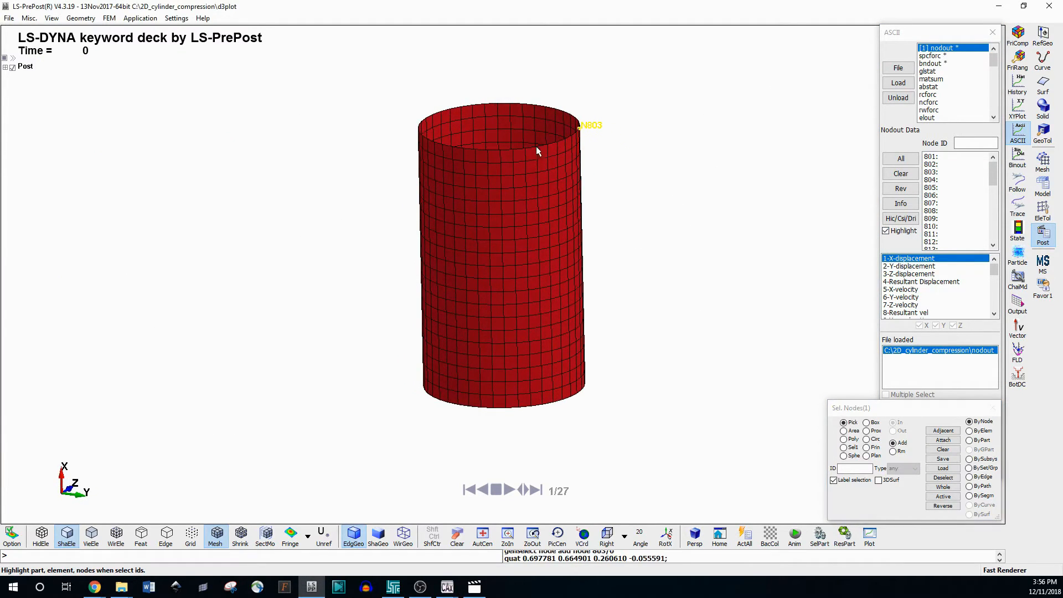
pyautogui.click(900, 158)
pyautogui.click(885, 231)
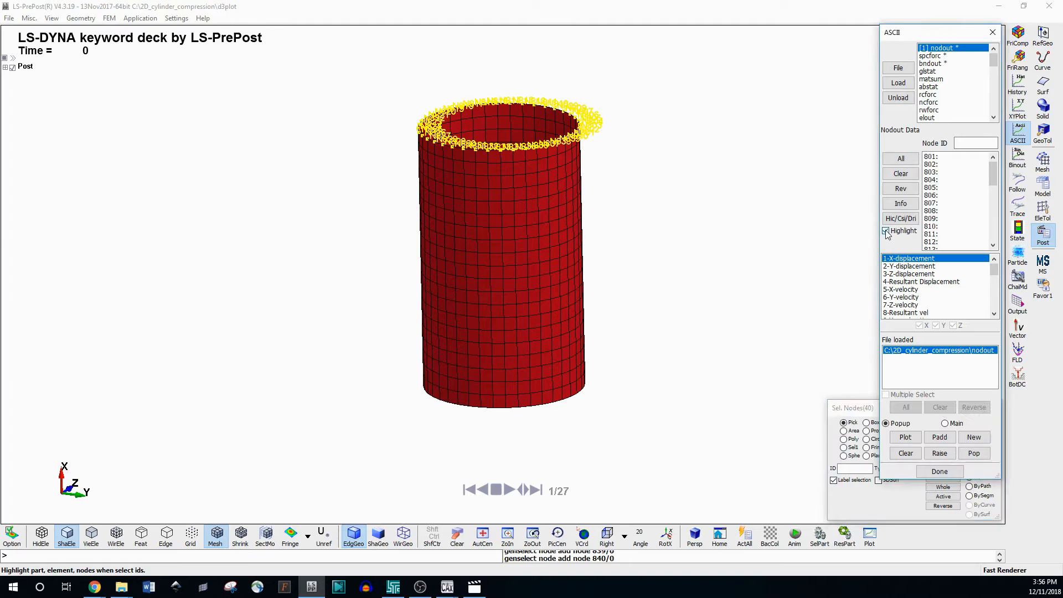
# Plot the X-displacement of all nodout nodes over time
pyautogui.click(975, 439)
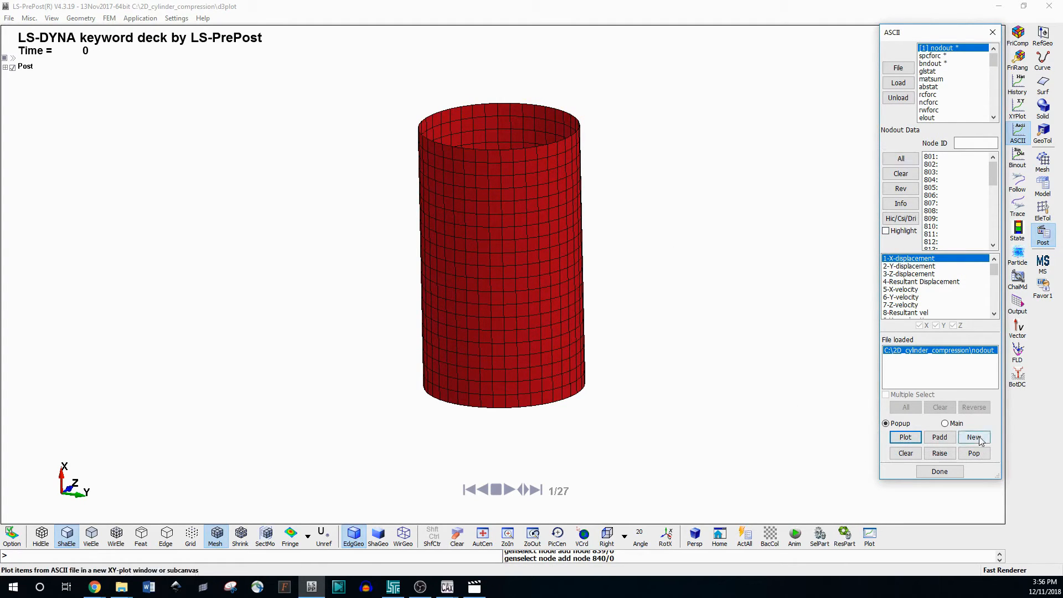
pyautogui.click(900, 158)
pyautogui.click(905, 437)
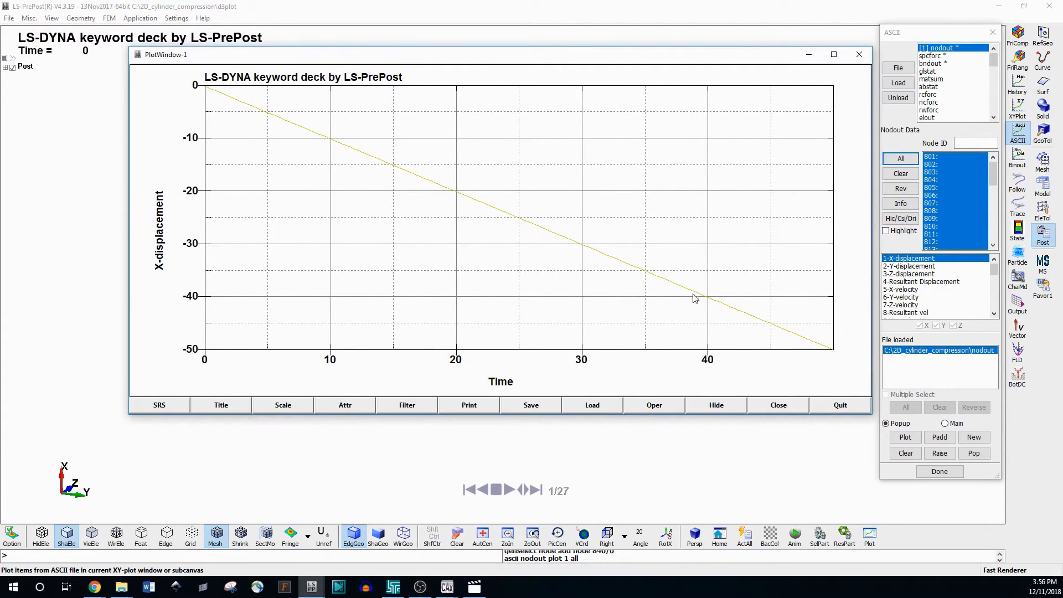
# Close the current plot and plot the X-displacement of node 802 over time
pyautogui.click(862, 55)
pyautogui.click(944, 164)
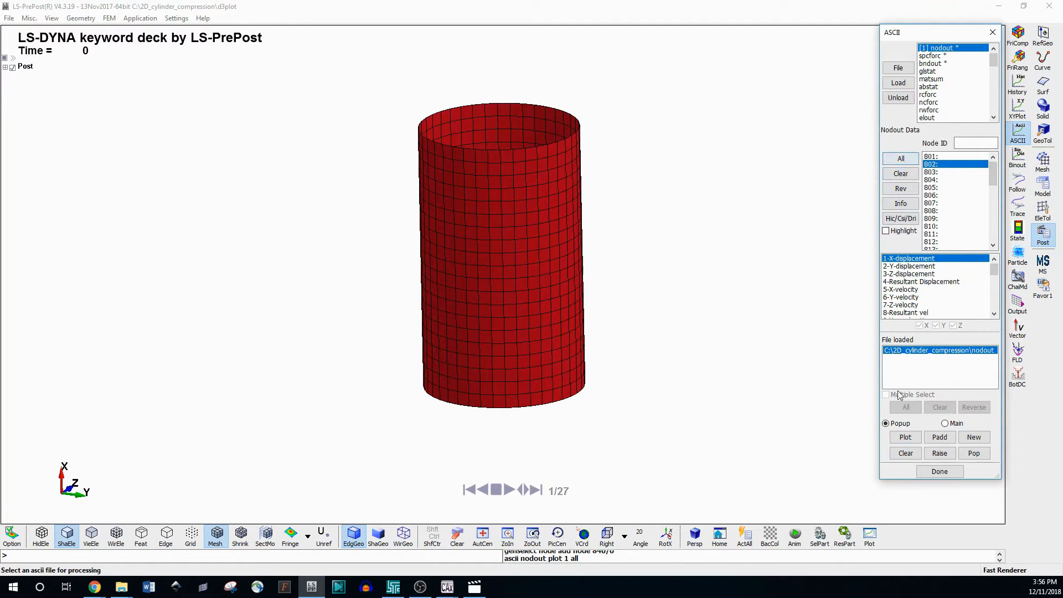
pyautogui.click(905, 438)
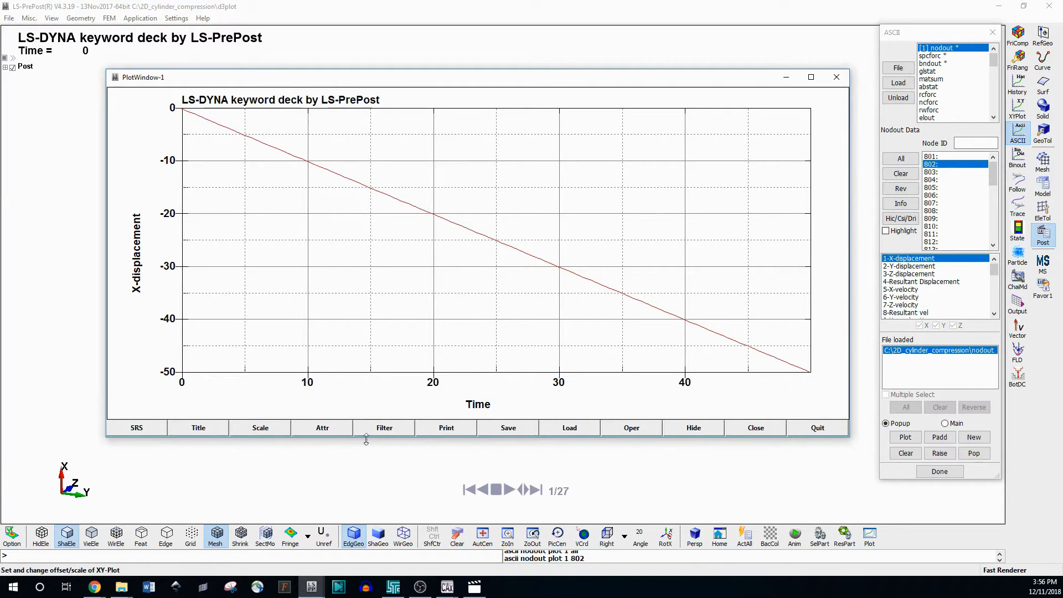
# Save the node 802 displacement curve as a curve file named disp in C:\2D_cylinder_compression and close the plot
pyautogui.click(491, 432)
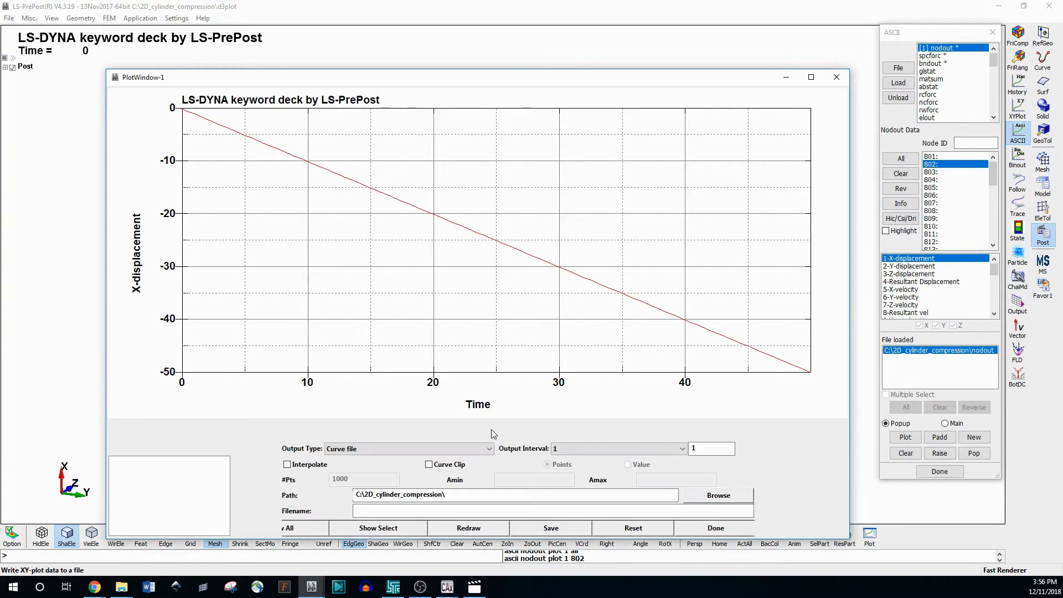
pyautogui.click(407, 450)
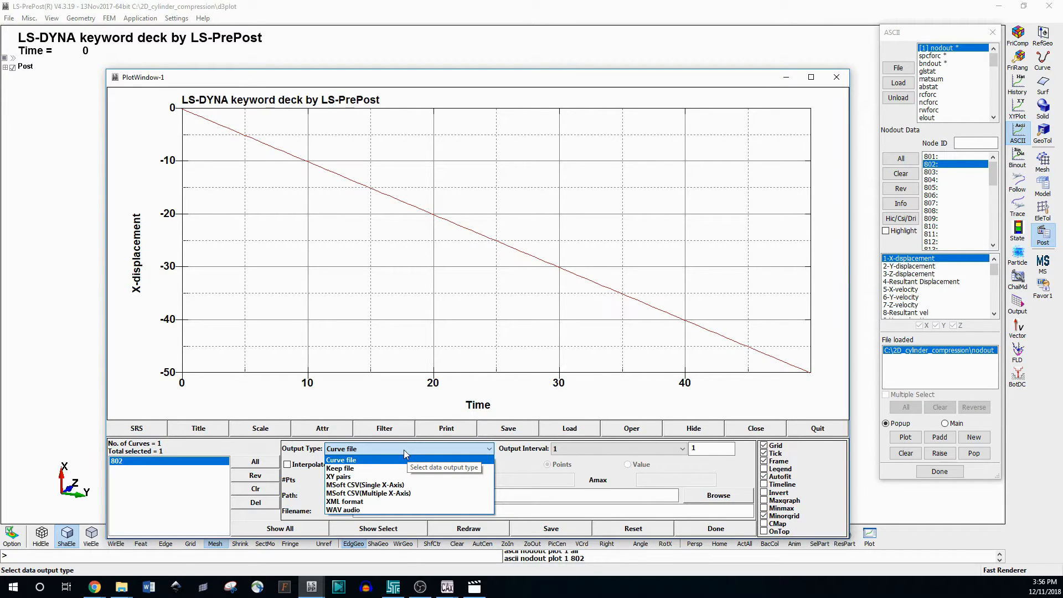
pyautogui.click(369, 461)
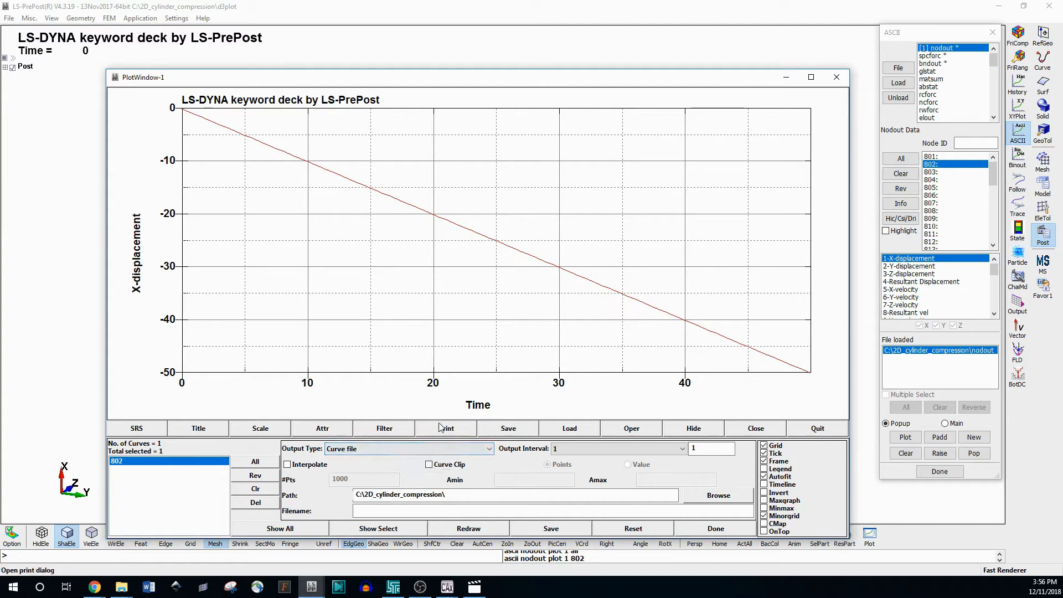
pyautogui.click(407, 449)
pyautogui.click(394, 468)
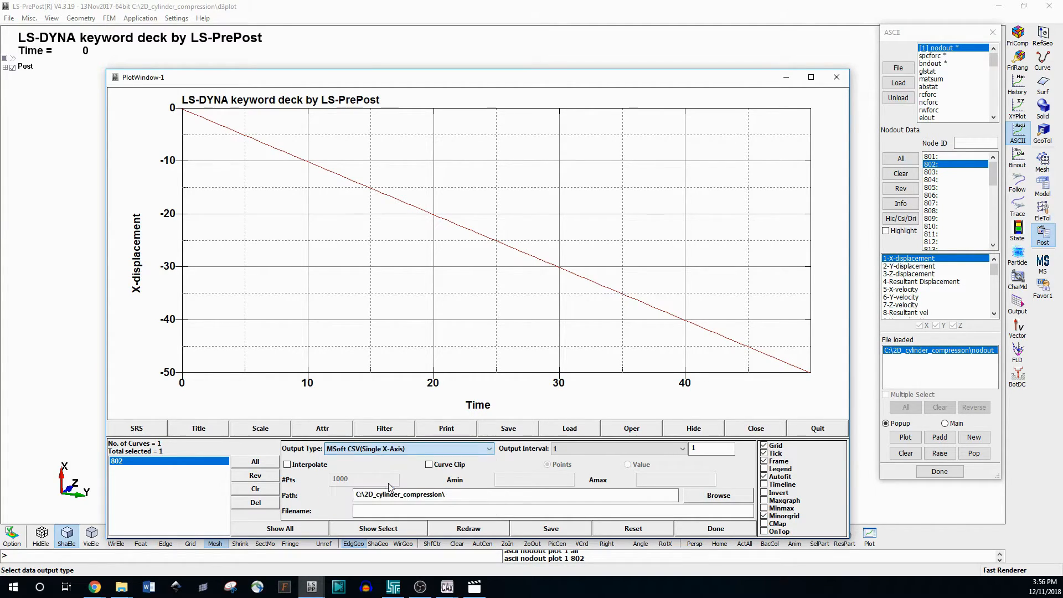
pyautogui.click(404, 449)
pyautogui.click(369, 461)
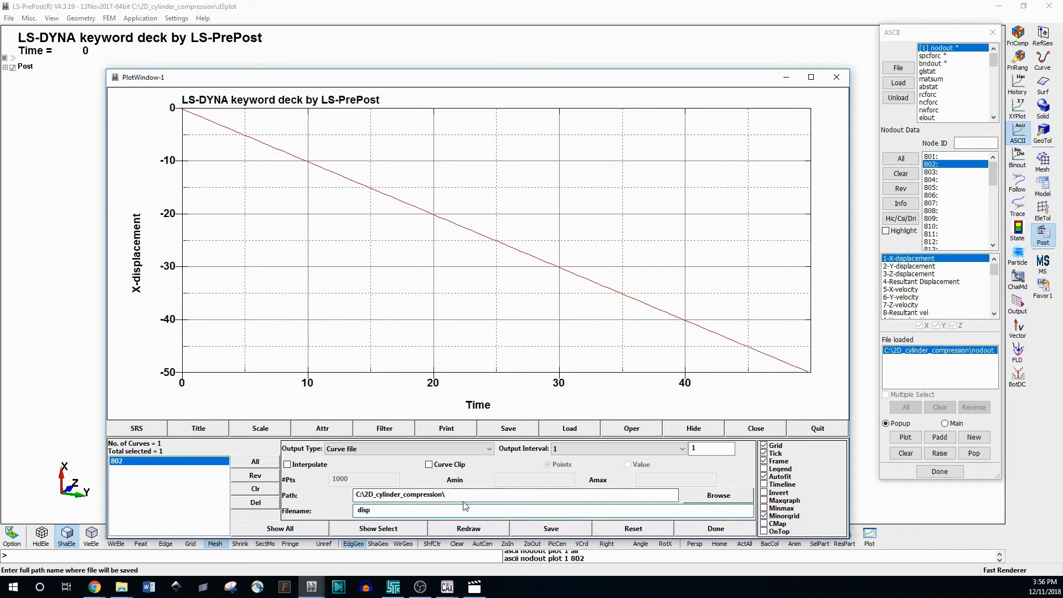
pyautogui.press('Return')
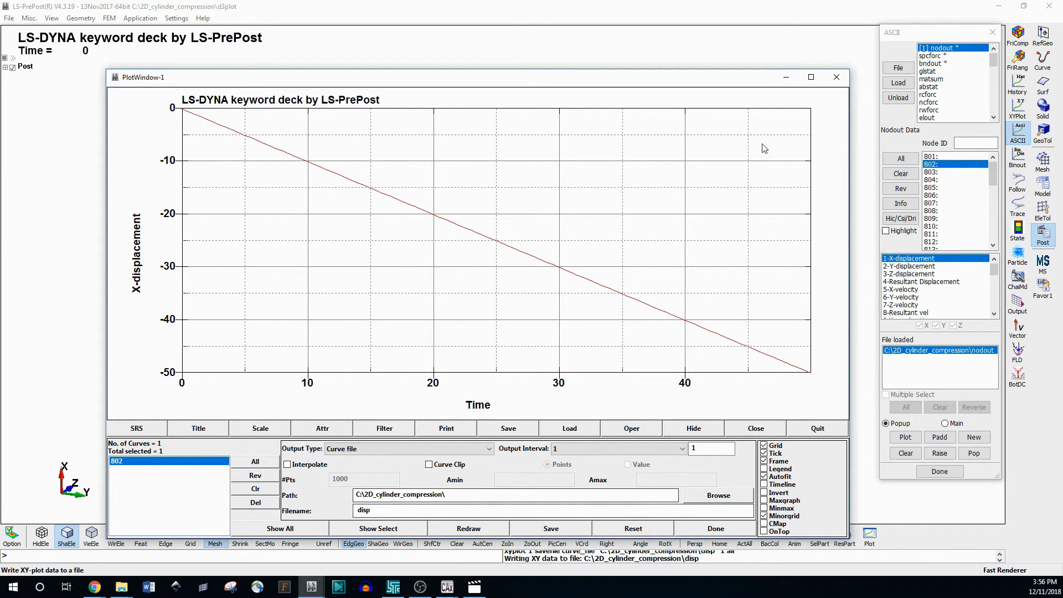
pyautogui.click(836, 77)
# Load the spcforc data, plot the resultant force of all its nodes over time, and close the plot
pyautogui.click(941, 56)
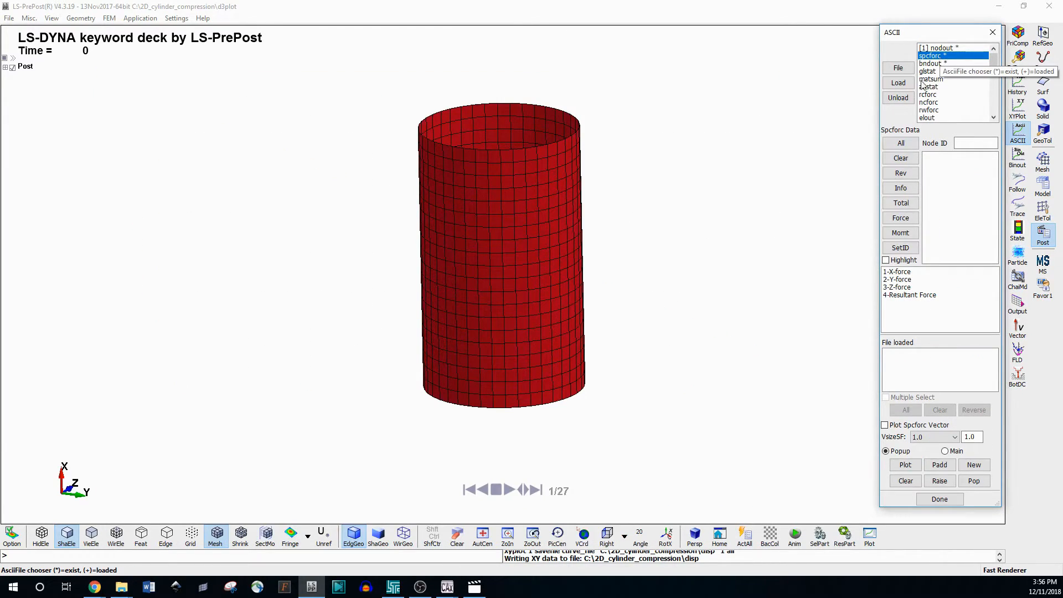
pyautogui.click(898, 82)
pyautogui.click(900, 143)
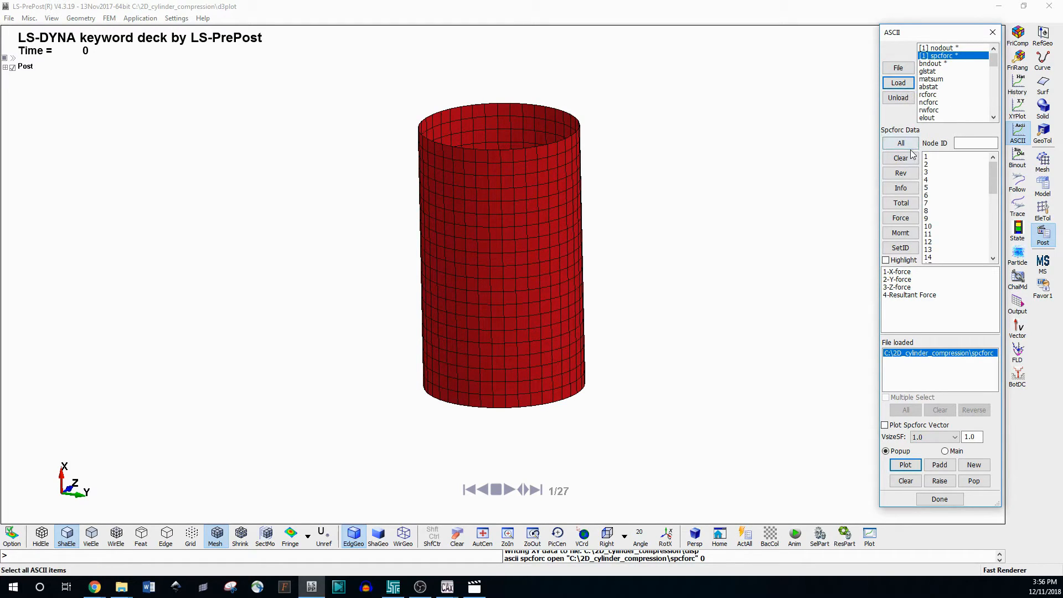
pyautogui.click(911, 271)
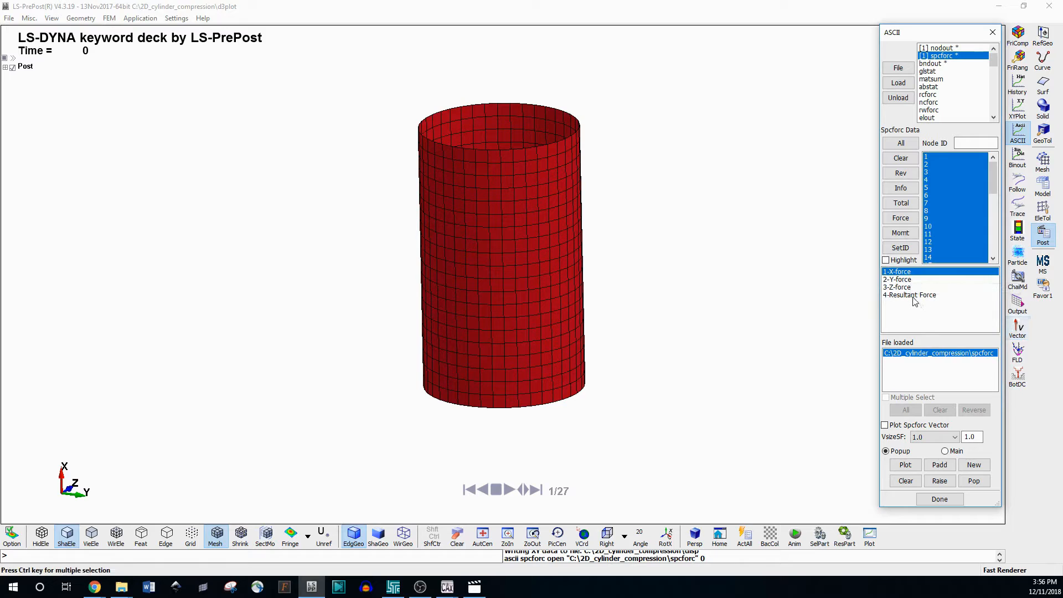
pyautogui.click(912, 295)
pyautogui.click(910, 464)
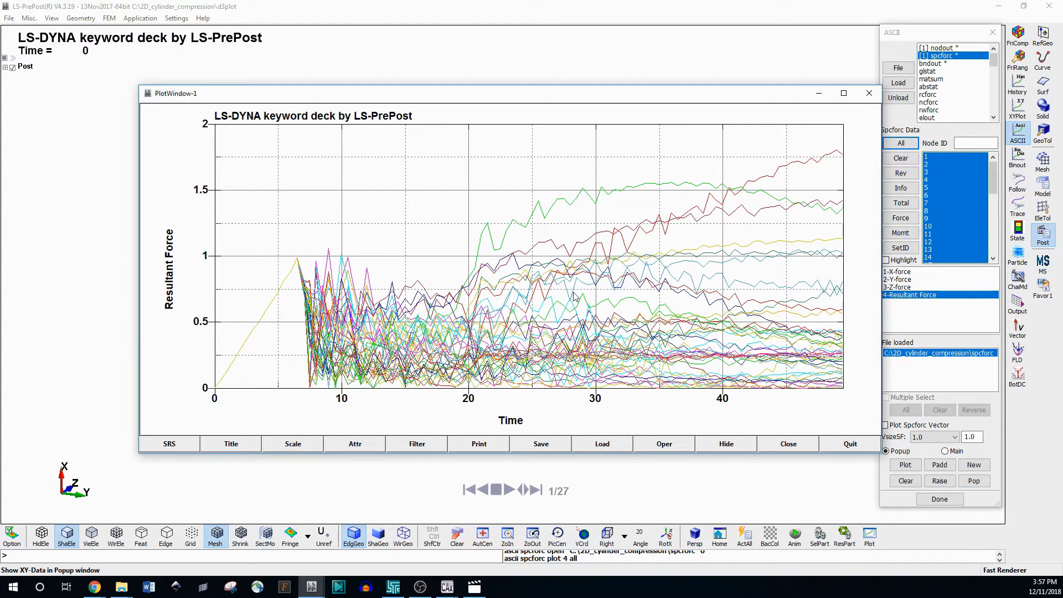
pyautogui.click(868, 94)
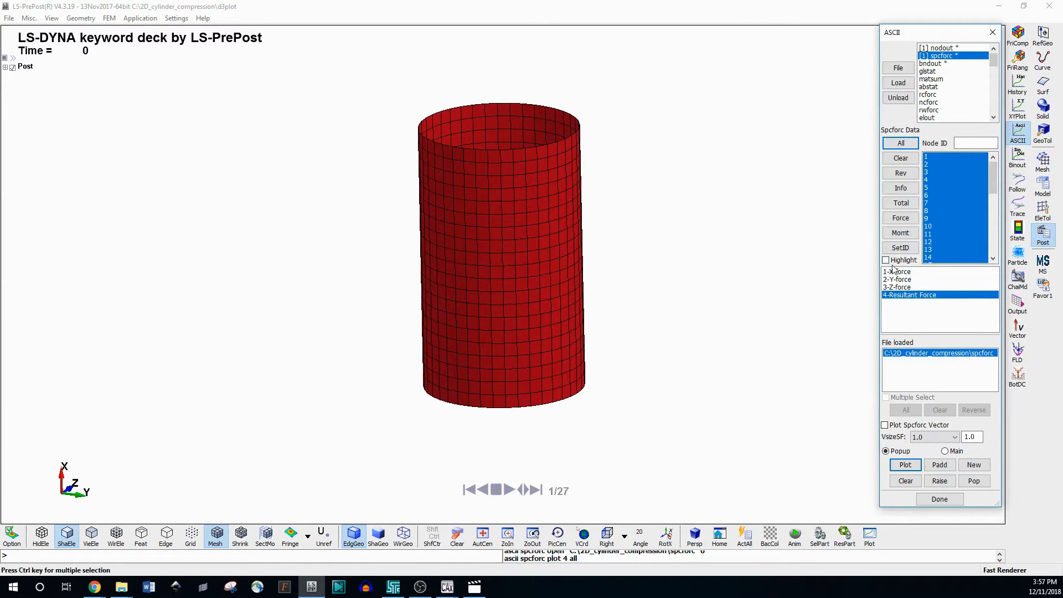
# Plot the combined resultant force of spcforc set 0 over time
pyautogui.click(900, 248)
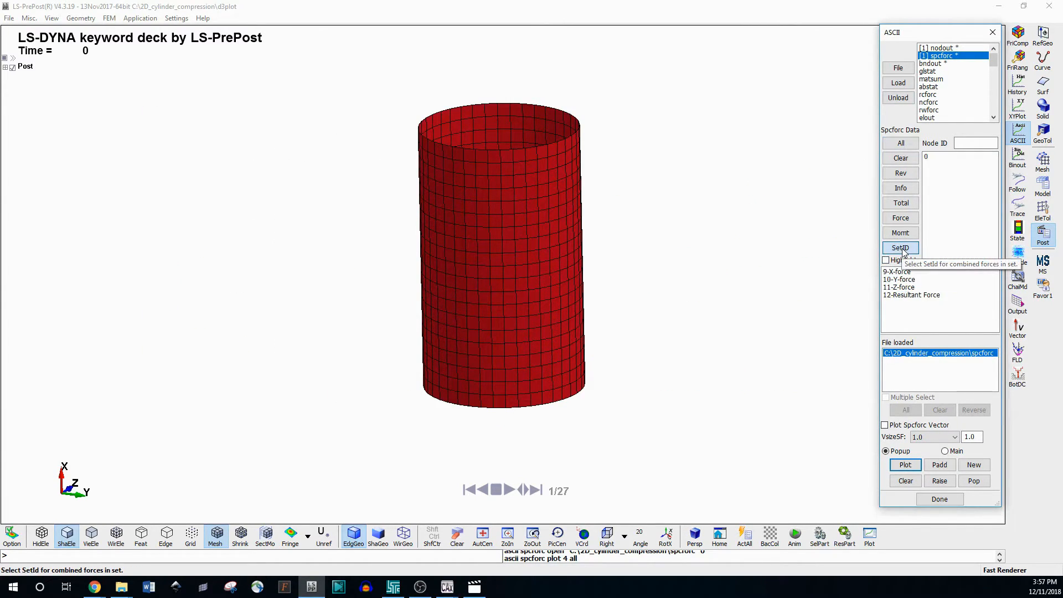
pyautogui.click(936, 157)
pyautogui.click(927, 296)
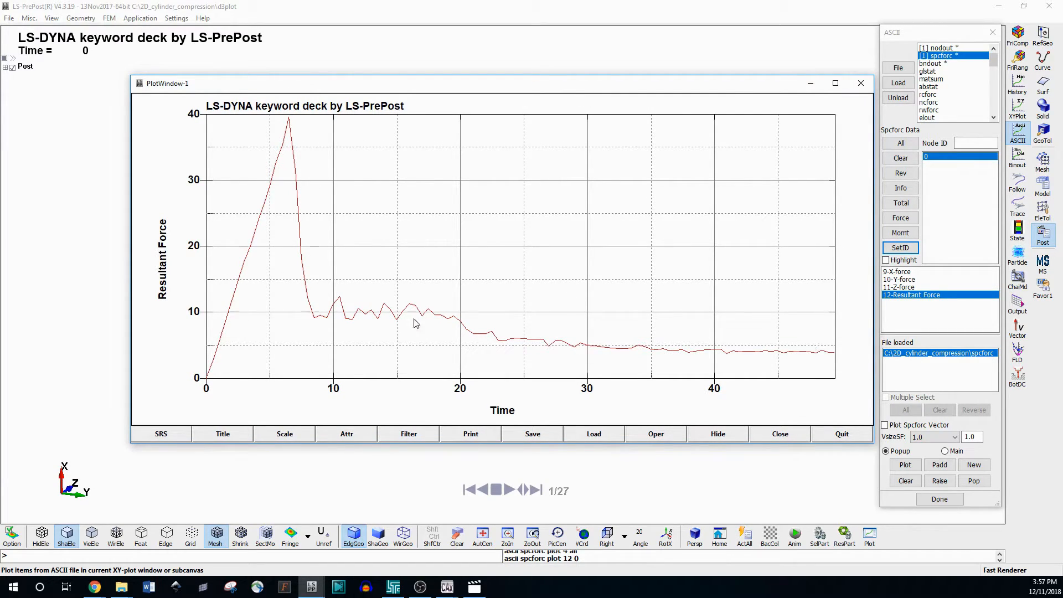
# Read the coordinates of several points along the steep drop after the peak of the resultant force curve
pyautogui.click(316, 316)
pyautogui.click(307, 294)
pyautogui.click(304, 279)
pyautogui.click(304, 260)
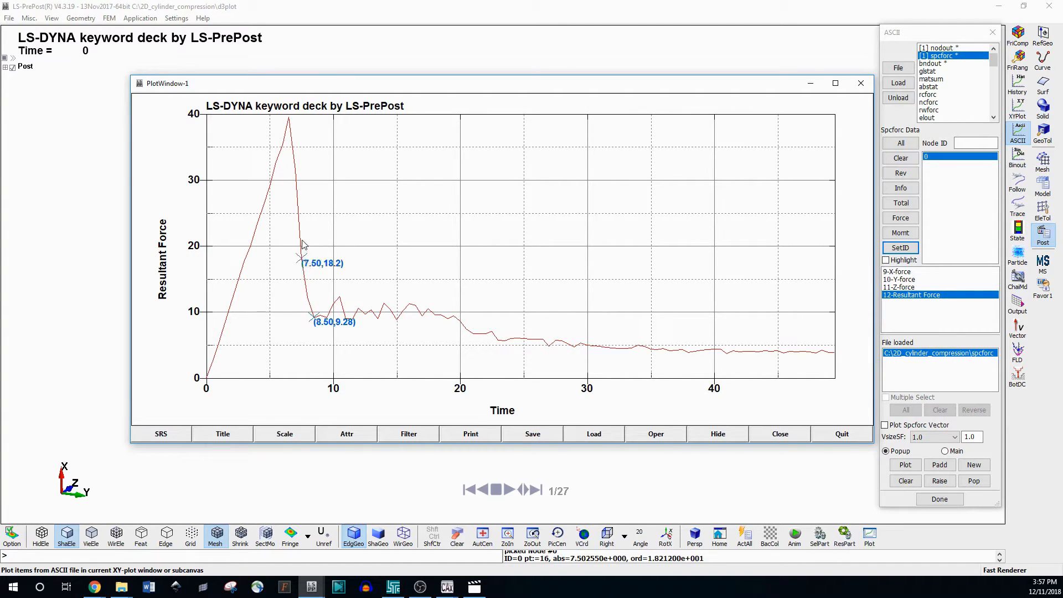
pyautogui.click(308, 297)
pyautogui.click(305, 213)
pyautogui.click(305, 220)
pyautogui.click(300, 203)
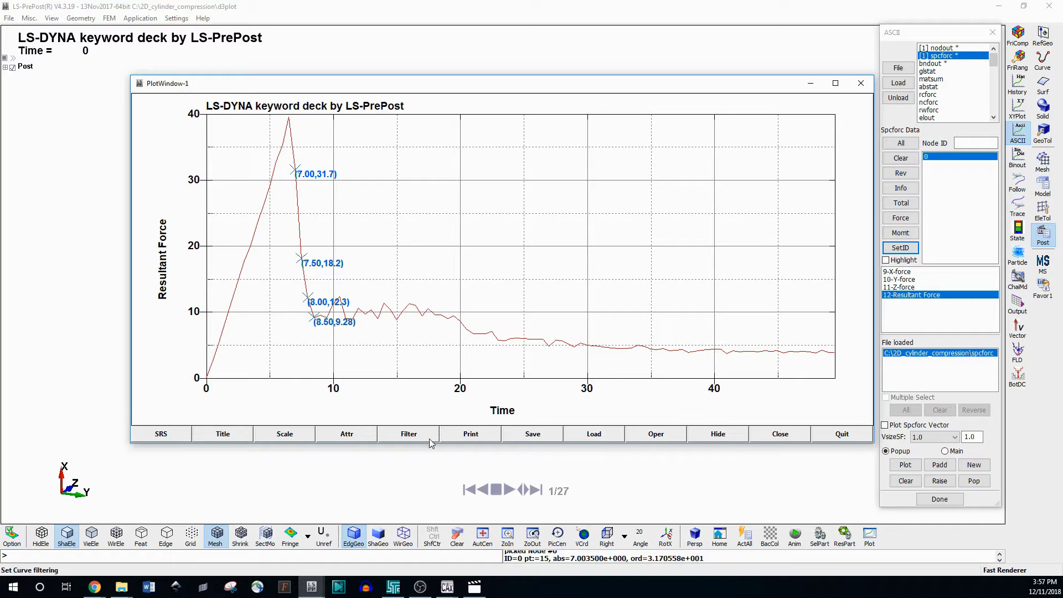
# Save the resultant force curve as a curve file named force, and close the plot and the ASCII data dialog
pyautogui.click(511, 439)
pyautogui.click(427, 519)
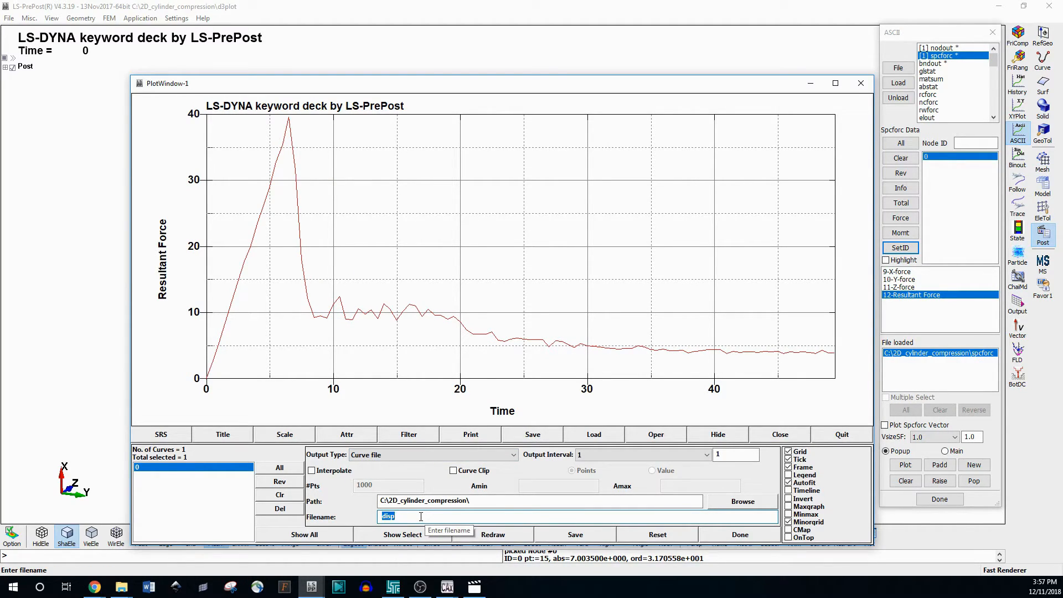
pyautogui.click(575, 533)
pyautogui.click(862, 86)
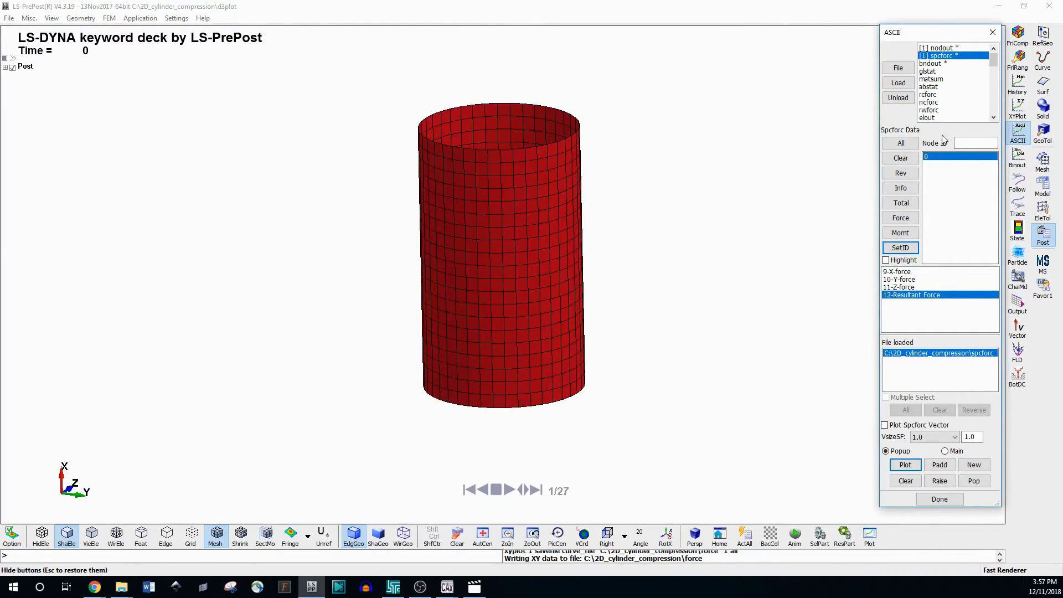
pyautogui.click(992, 32)
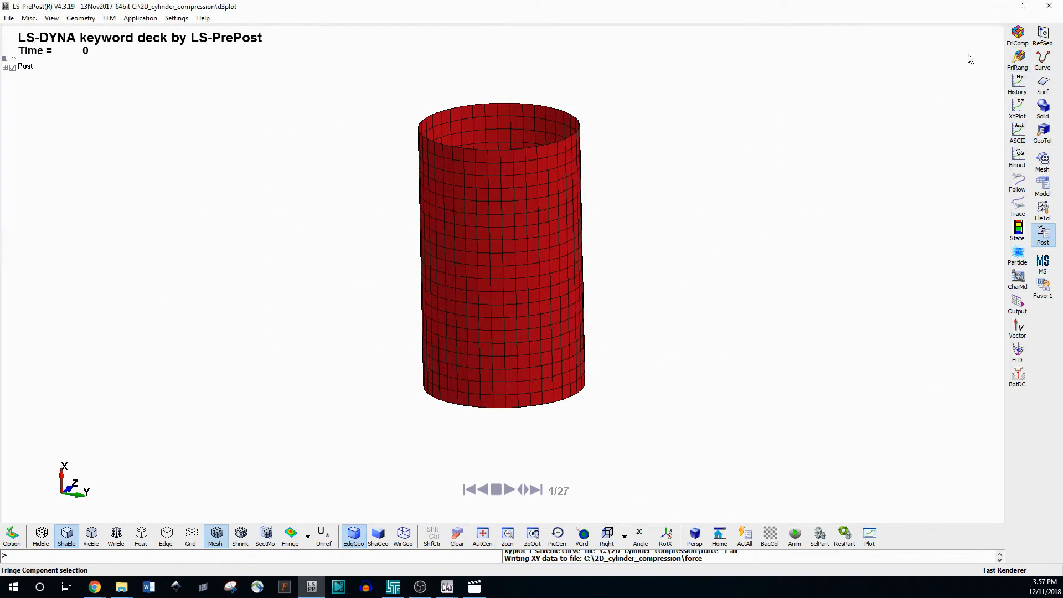
# Cross-plot the saved curves with disp on the X-axis and force on the Y-axis
pyautogui.click(1018, 107)
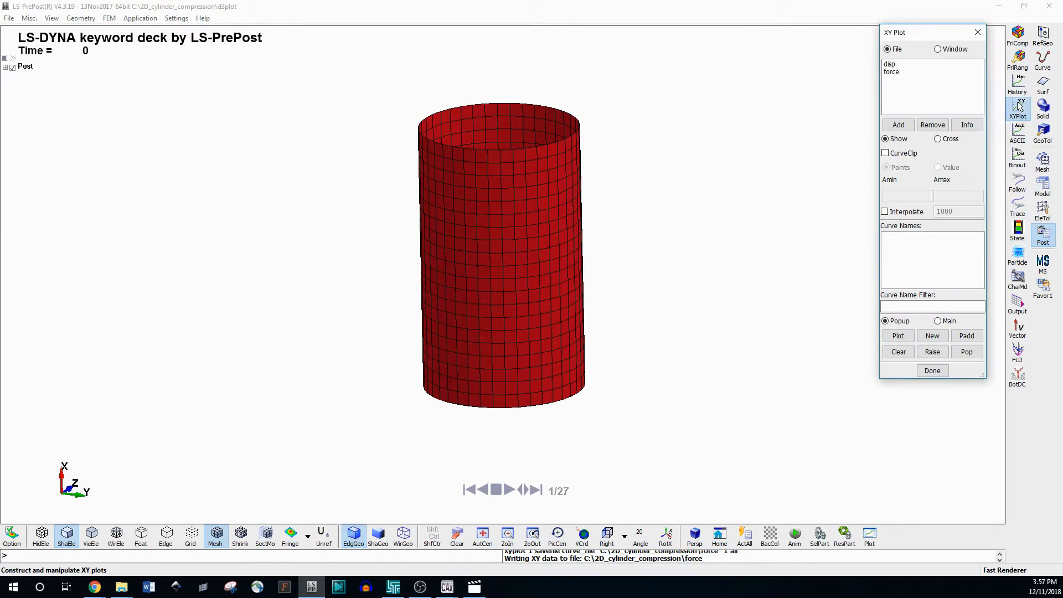
pyautogui.click(947, 142)
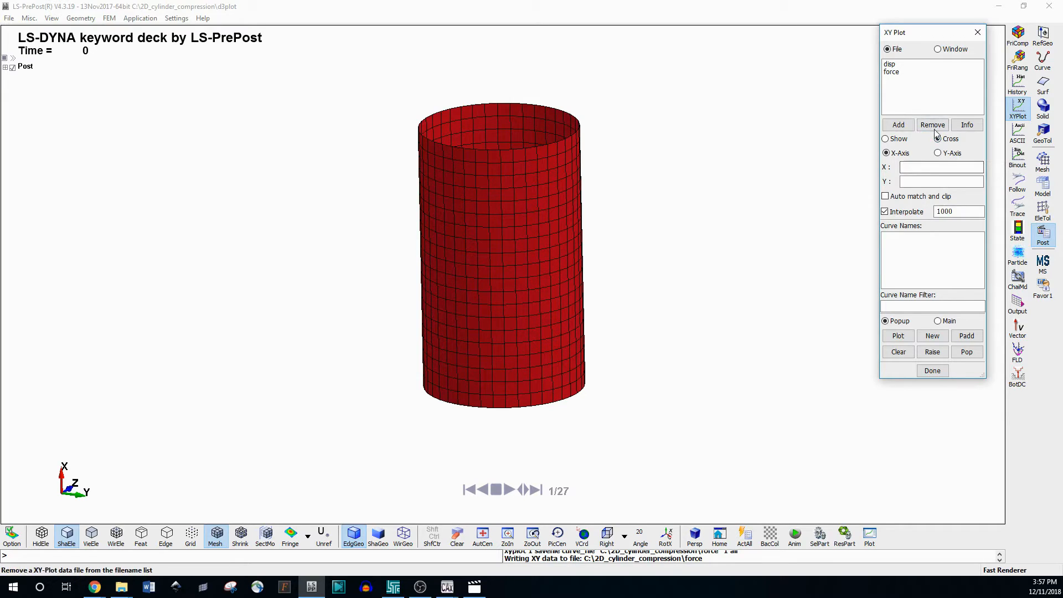
pyautogui.click(889, 64)
pyautogui.click(913, 236)
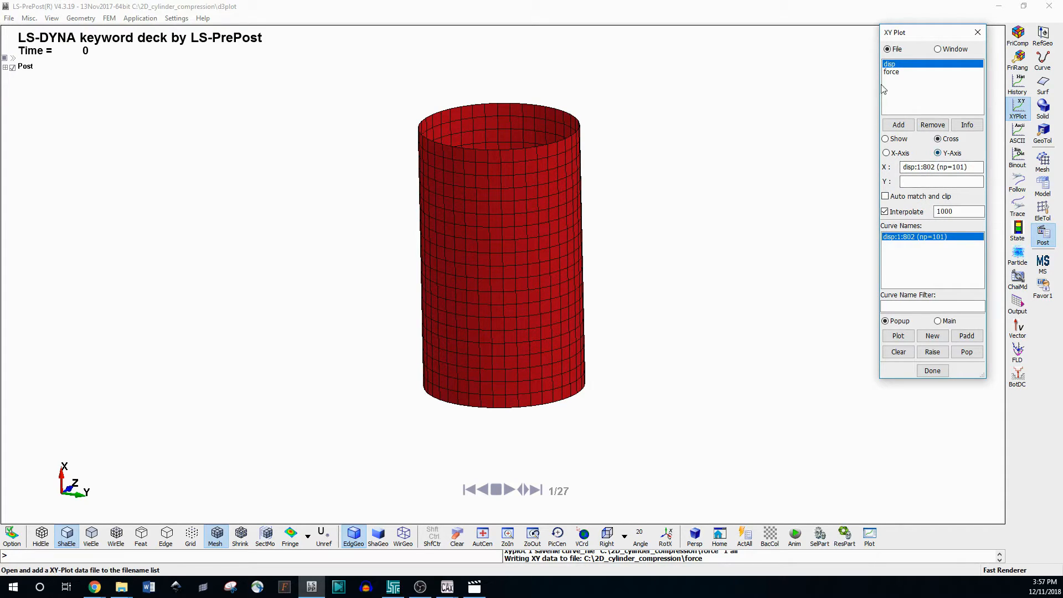
pyautogui.click(891, 72)
pyautogui.click(918, 237)
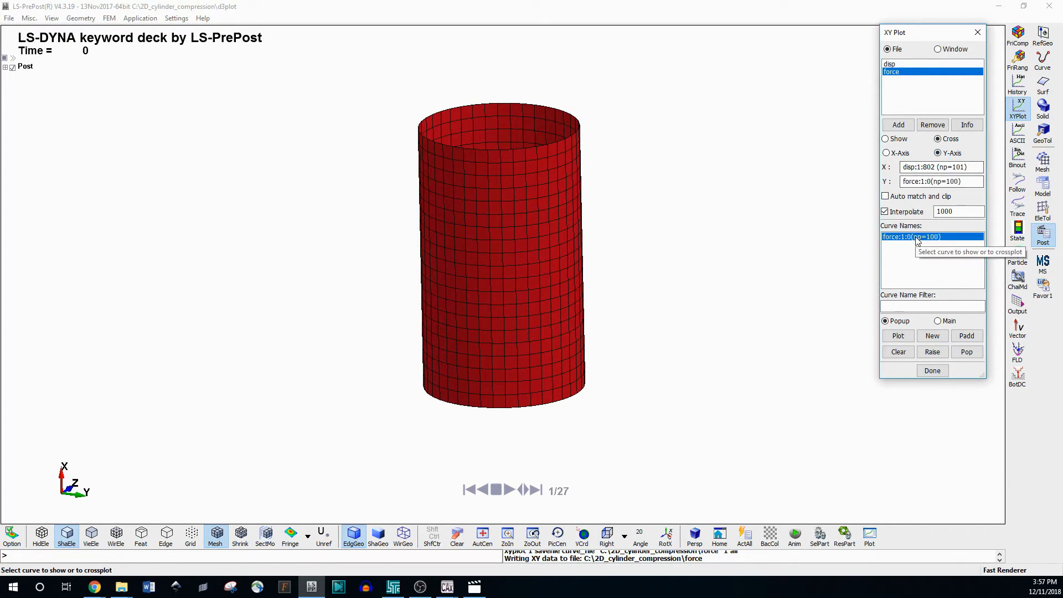
pyautogui.click(903, 337)
pyautogui.moveTo(0, 110); pyautogui.dragTo(577, 67)
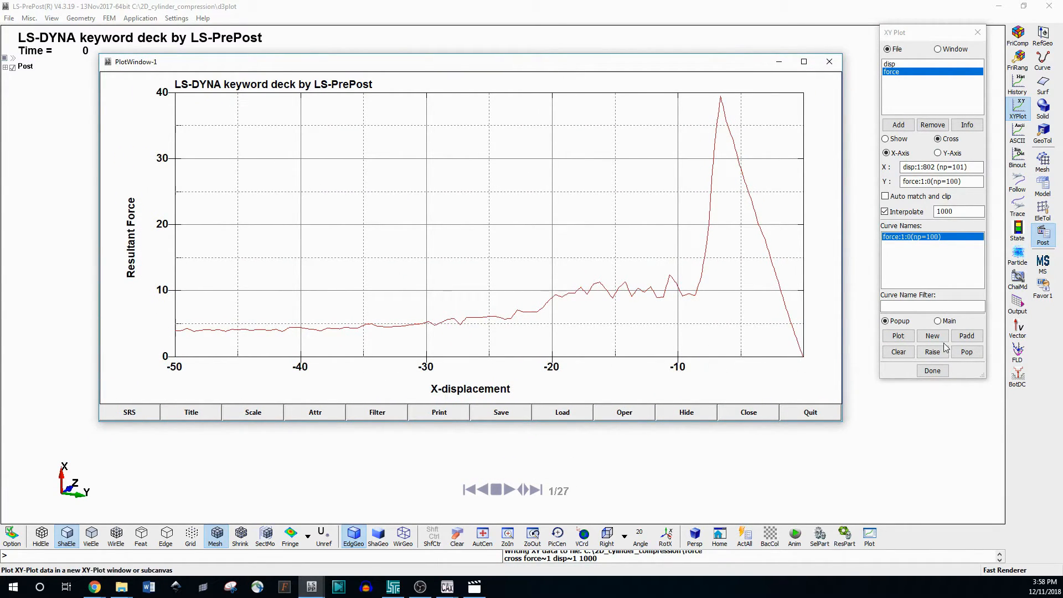
# Set the force-displacement curve's X scale to -1 and apply it
pyautogui.click(312, 412)
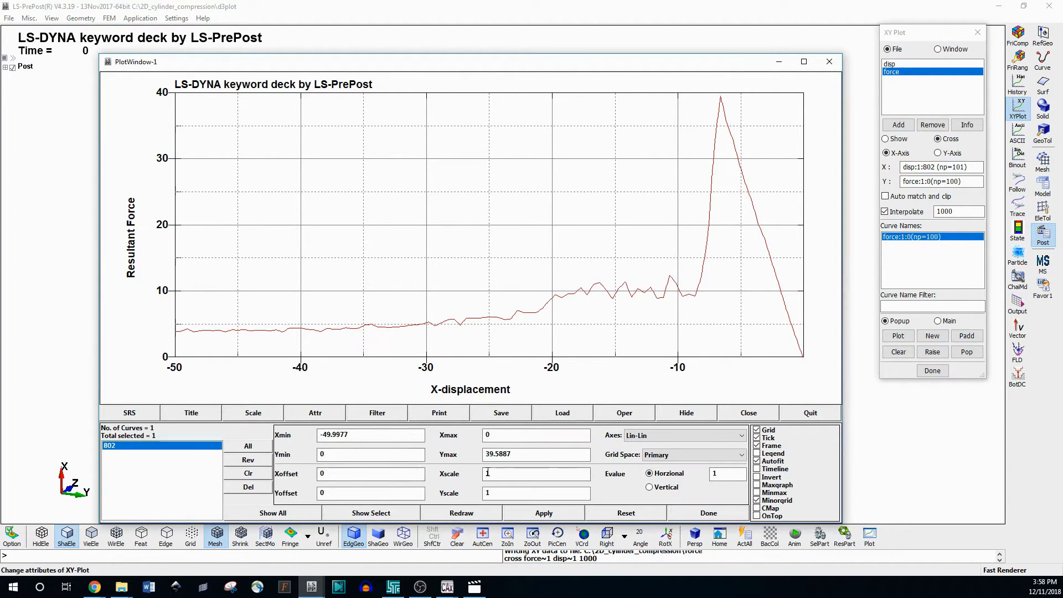
pyautogui.click(488, 472)
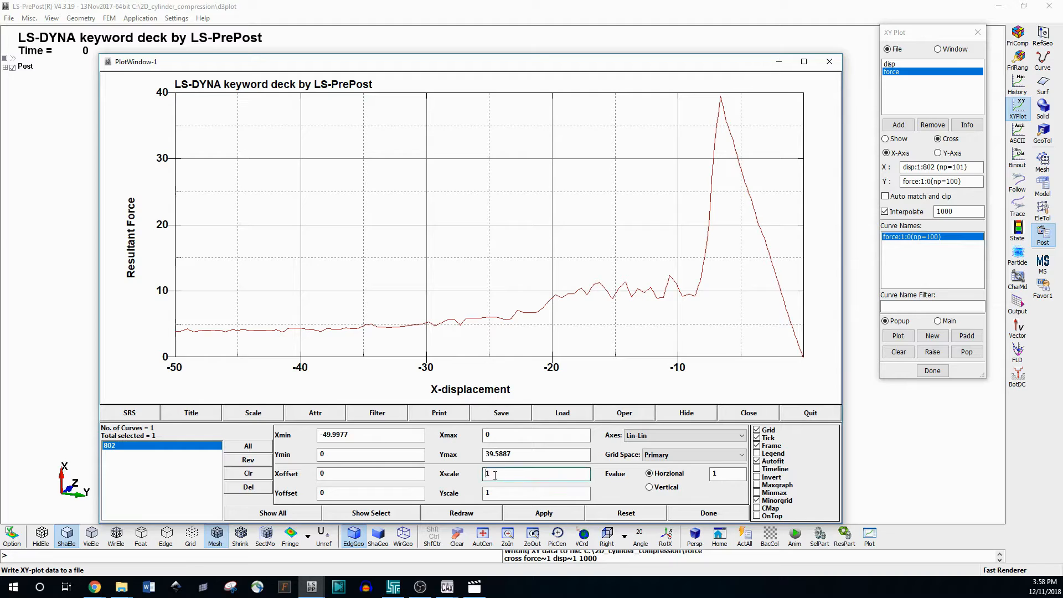
pyautogui.write('-')
pyautogui.click(543, 513)
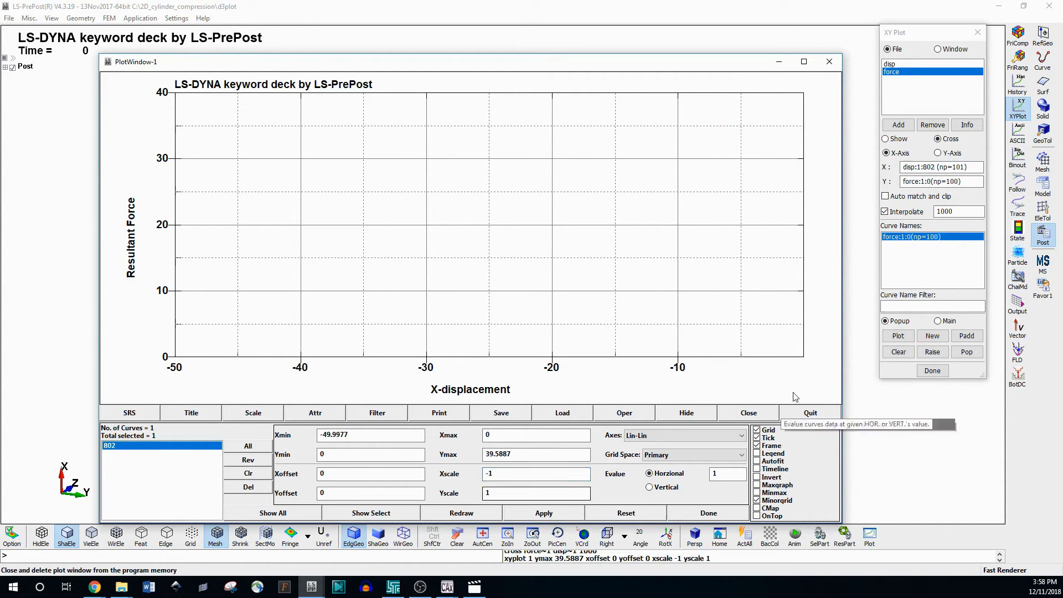
# Try an X-axis minimum of 49.9977 on the plot with the X scale kept at -1
pyautogui.moveTo(371, 435); pyautogui.dragTo(301, 437)
pyautogui.click(323, 435)
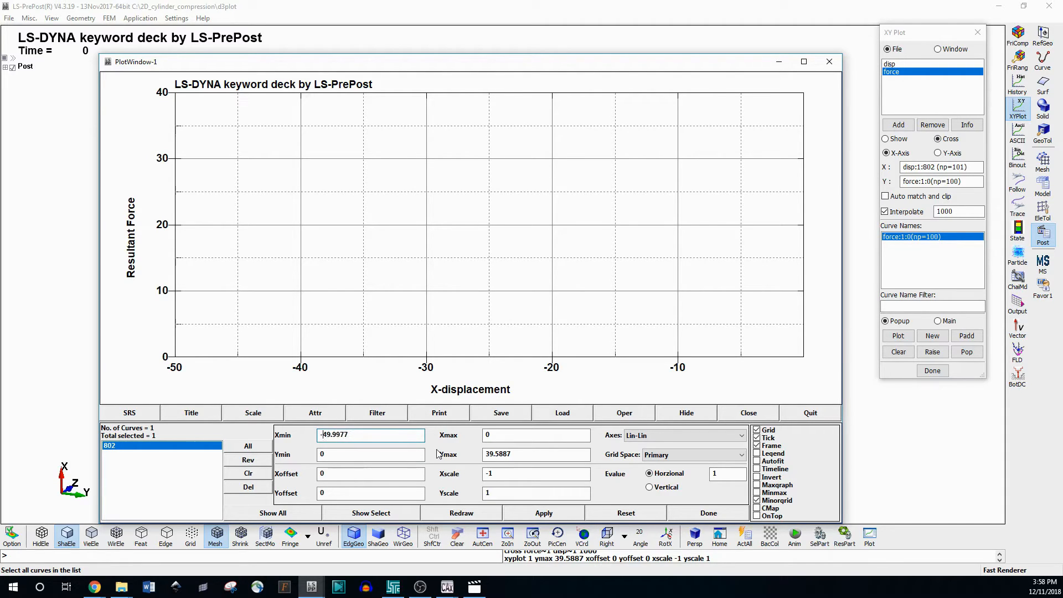
pyautogui.click(549, 517)
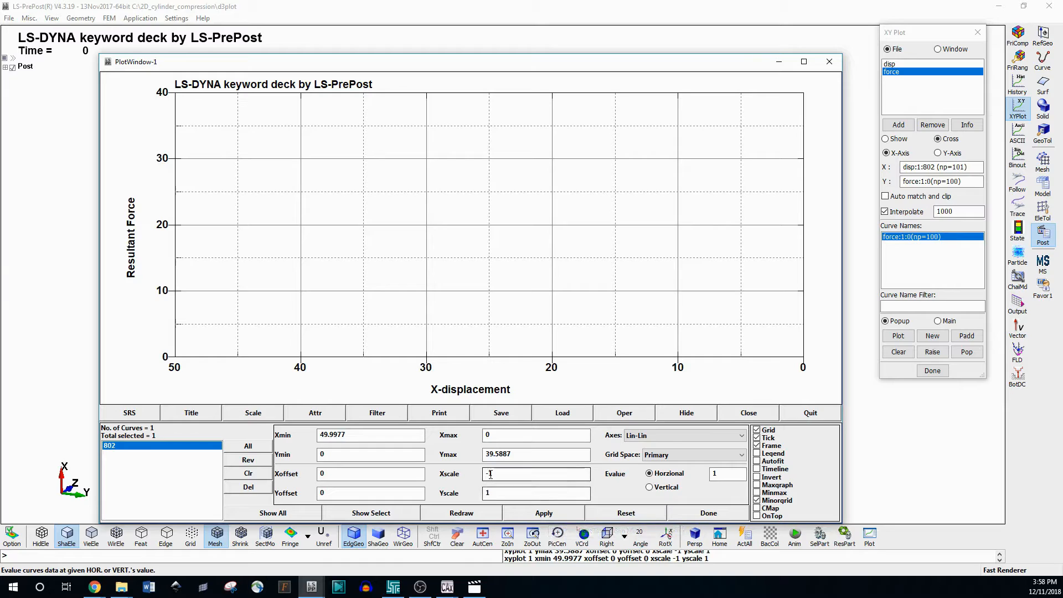
pyautogui.click(548, 516)
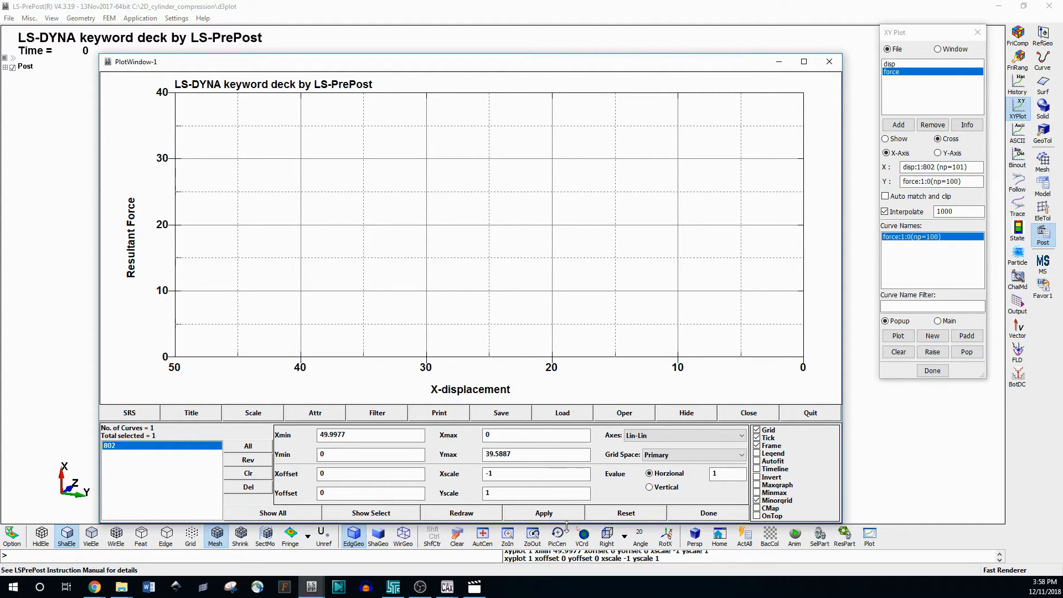
# Set the plot's X-axis range from 0 to 50 and apply it
pyautogui.click(327, 434)
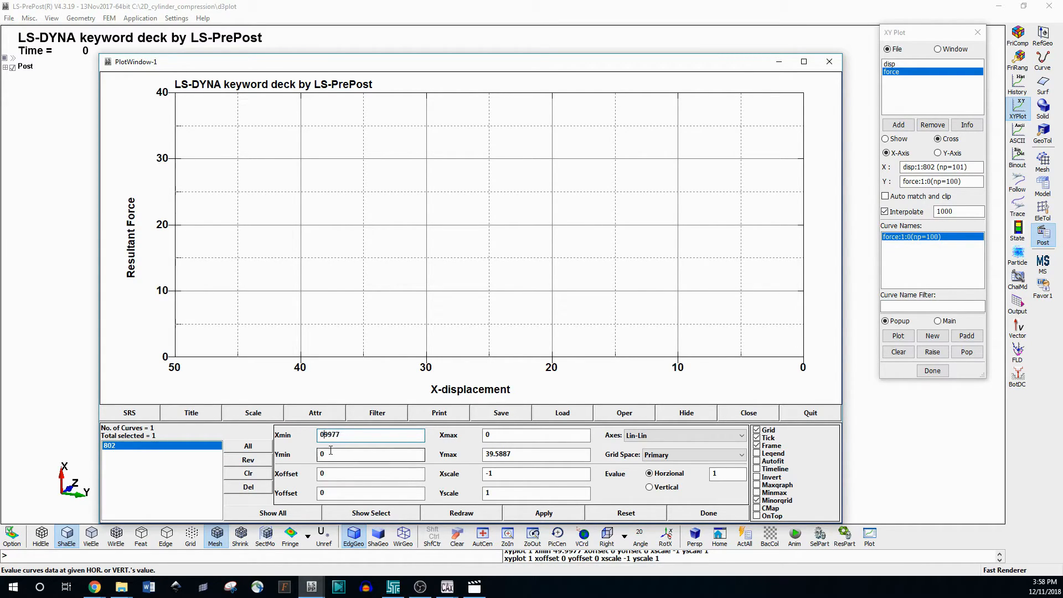
pyautogui.press('Tab')
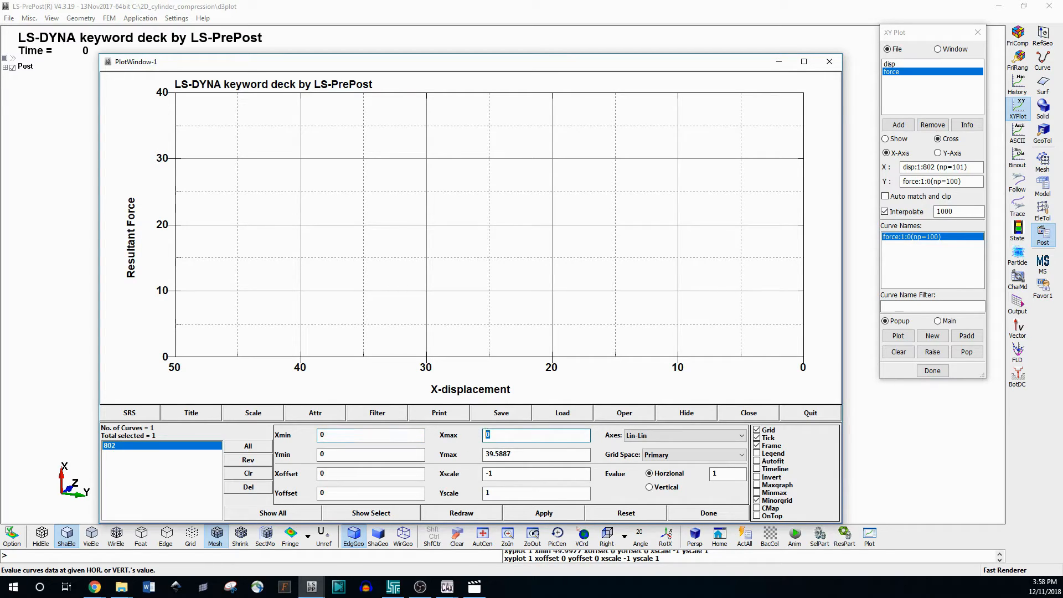
pyautogui.click(545, 512)
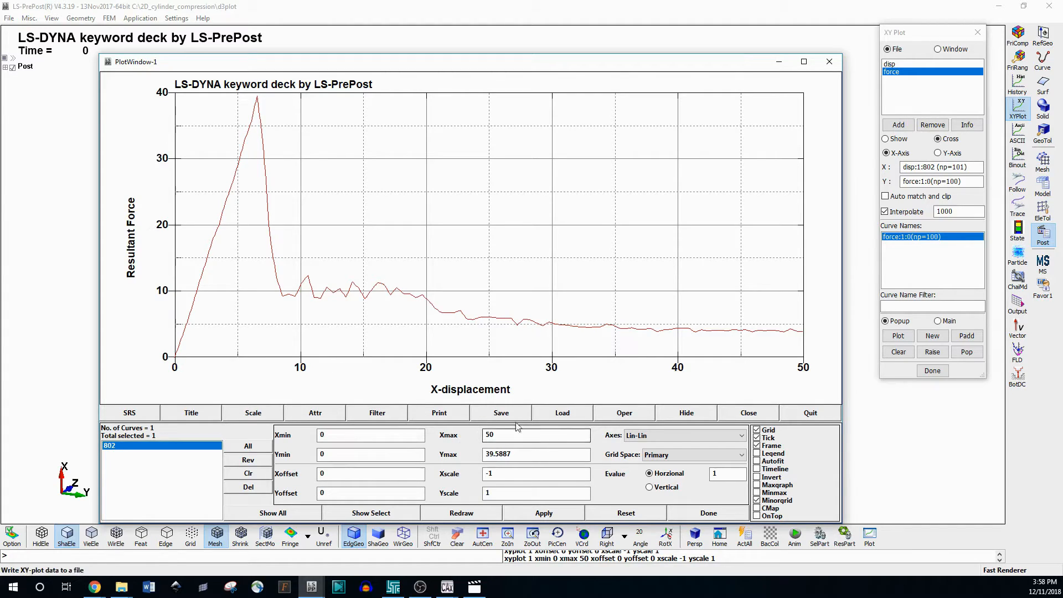
# Save the force-displacement curve as Force_v_disp in MSoft CSV (Single X-Axis) format and close the plot window
pyautogui.click(501, 412)
pyautogui.click(421, 433)
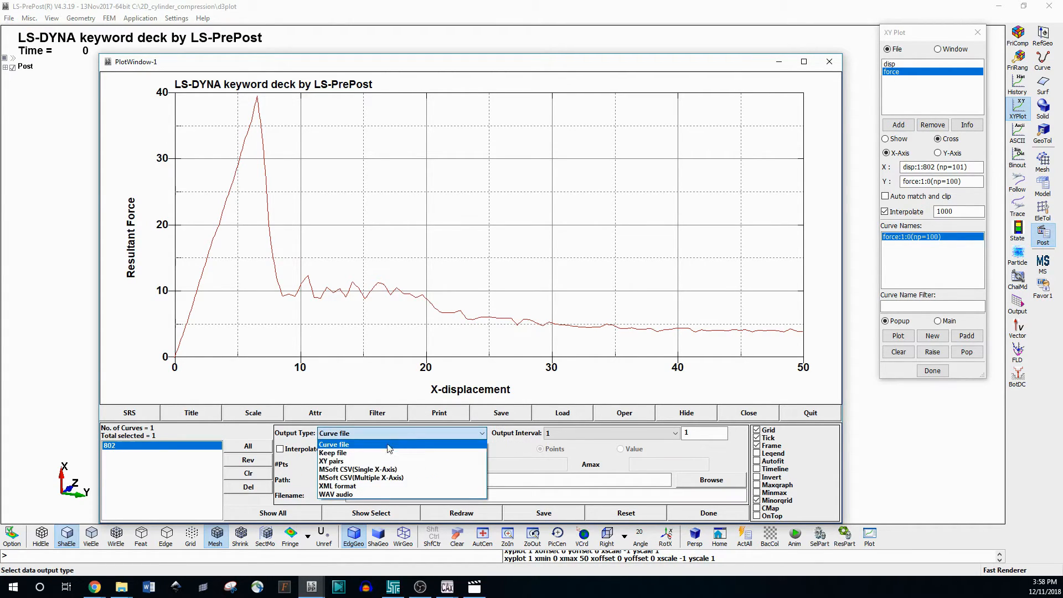
pyautogui.click(364, 470)
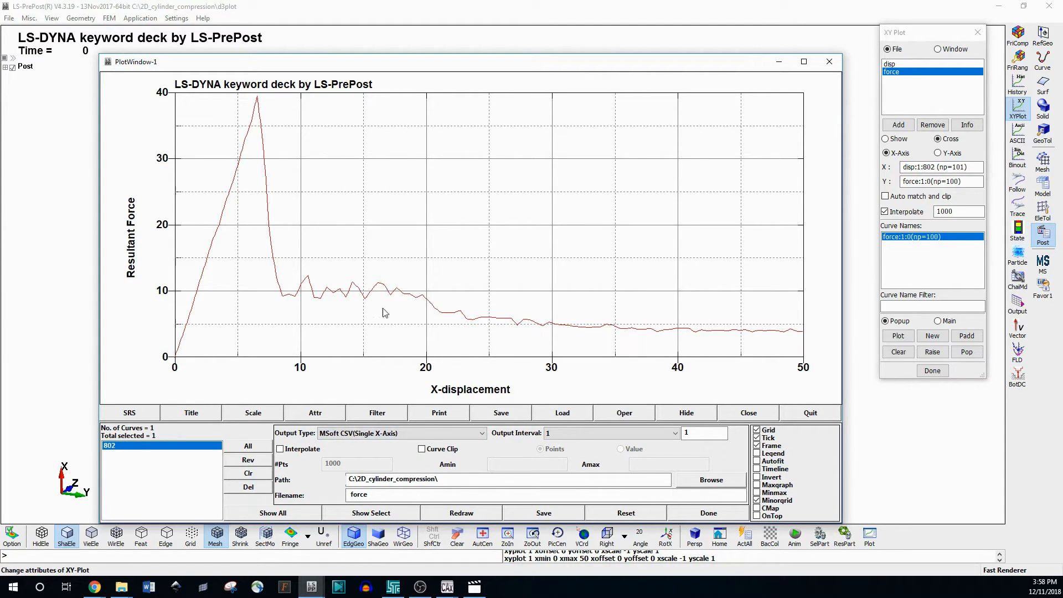
pyautogui.click(386, 434)
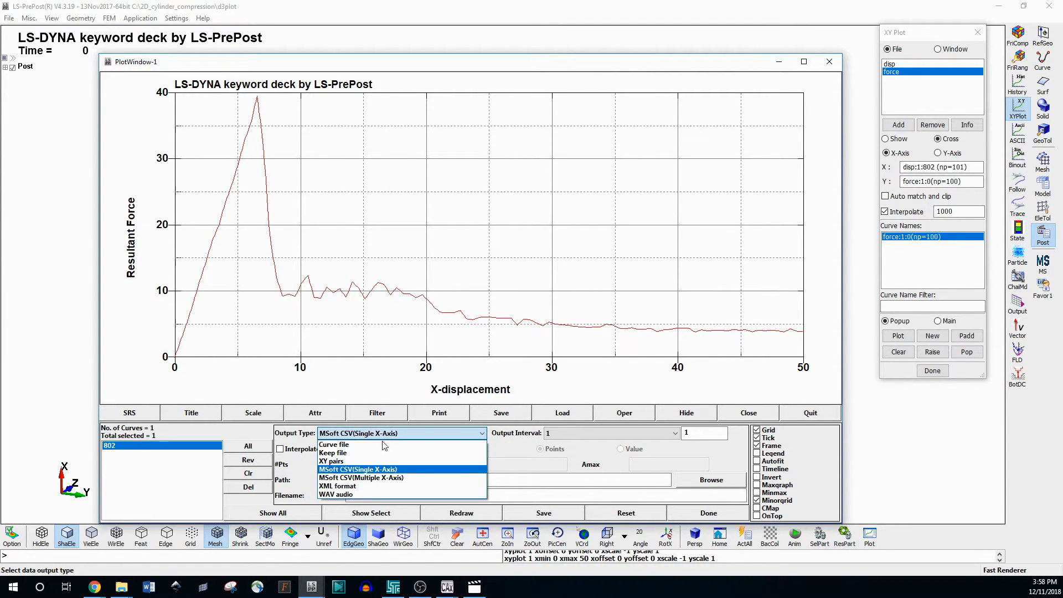
pyautogui.click(245, 380)
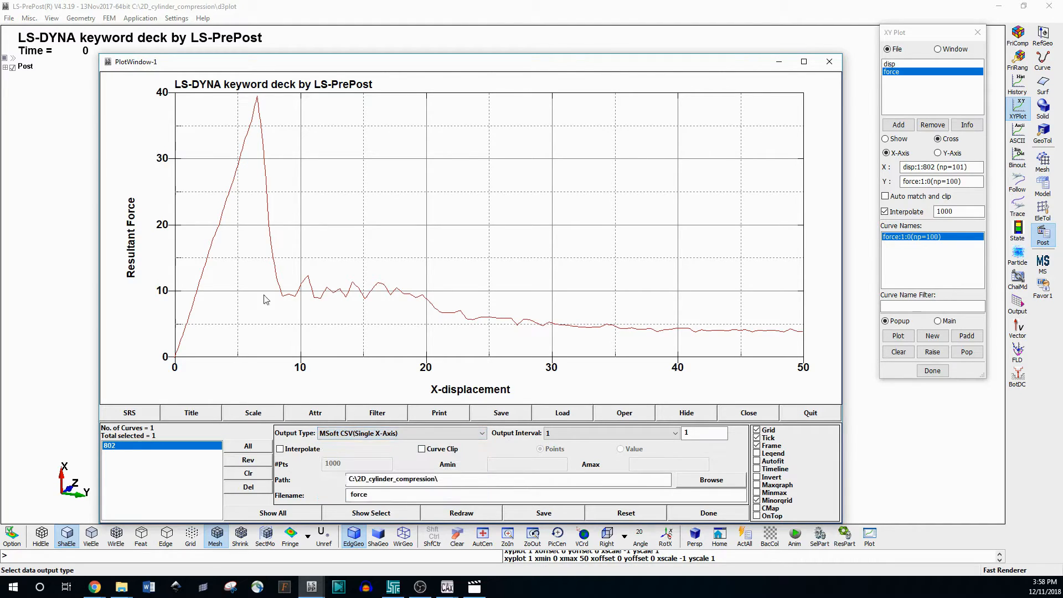
pyautogui.doubleClick(383, 495)
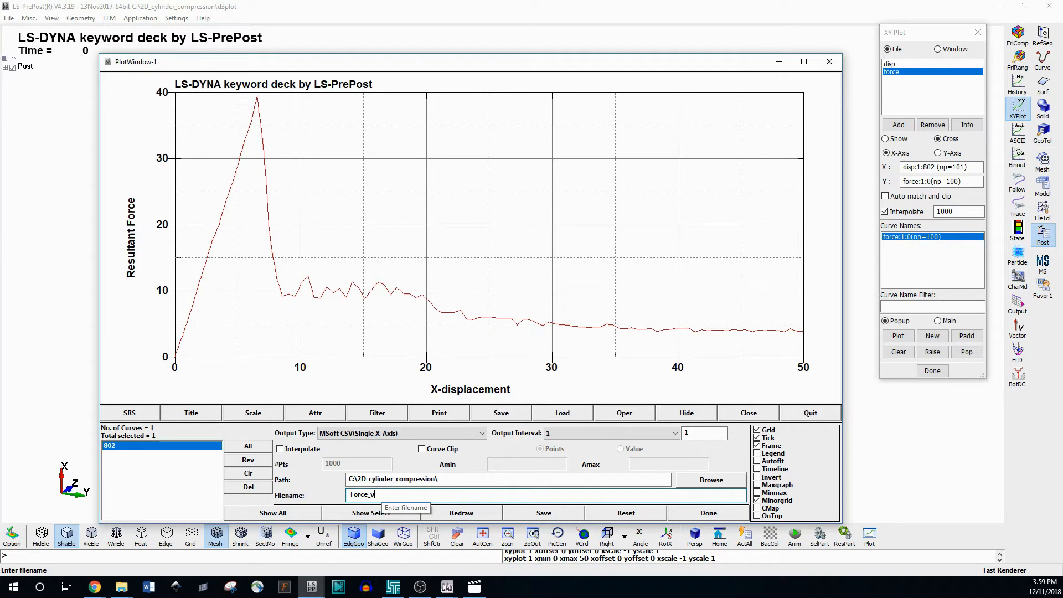
pyautogui.write('Force_v_disp')
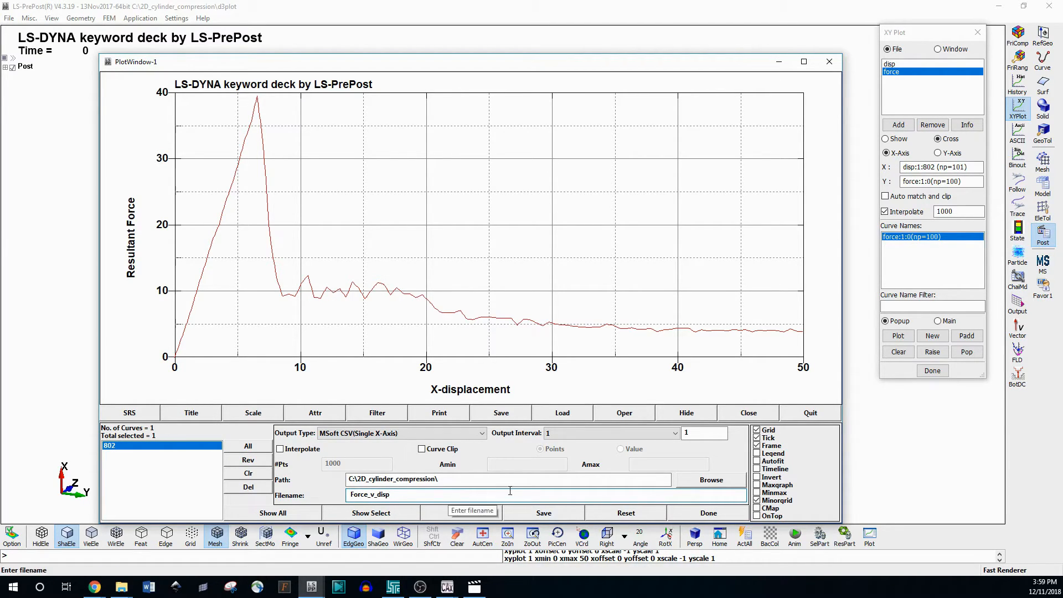
pyautogui.click(544, 512)
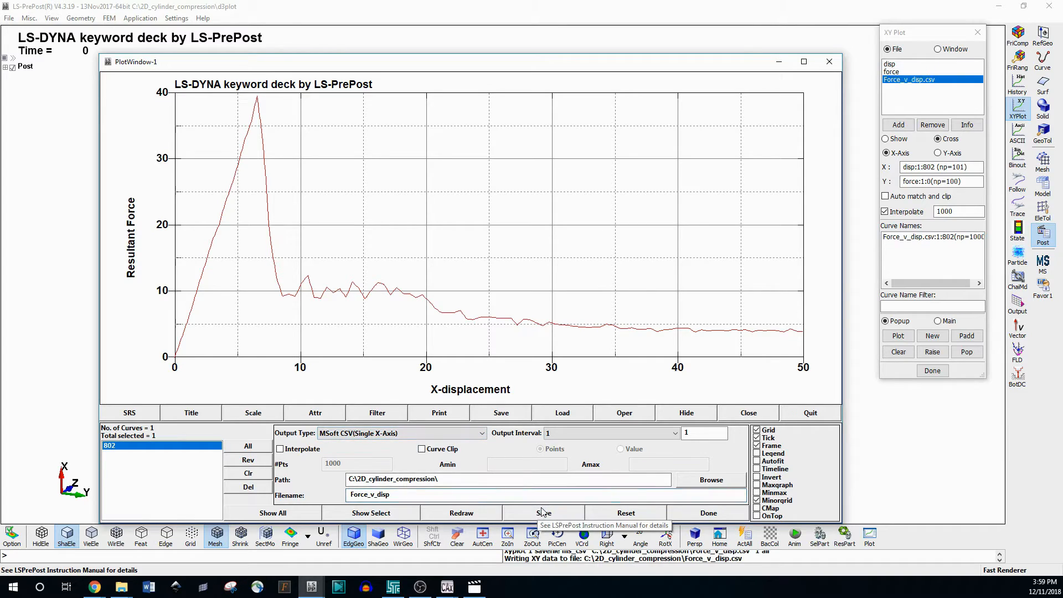
pyautogui.click(831, 73)
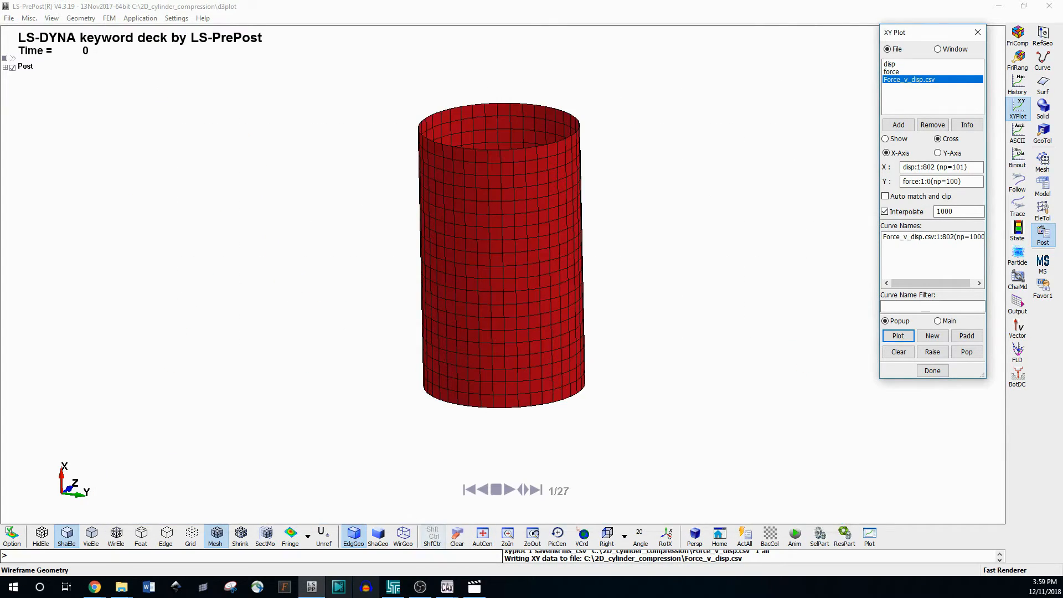
# Open the exported Force_v_disp file from the 2D_cylinder_compression folder in Excel
pyautogui.moveTo(111, 588)
pyautogui.click(54, 538)
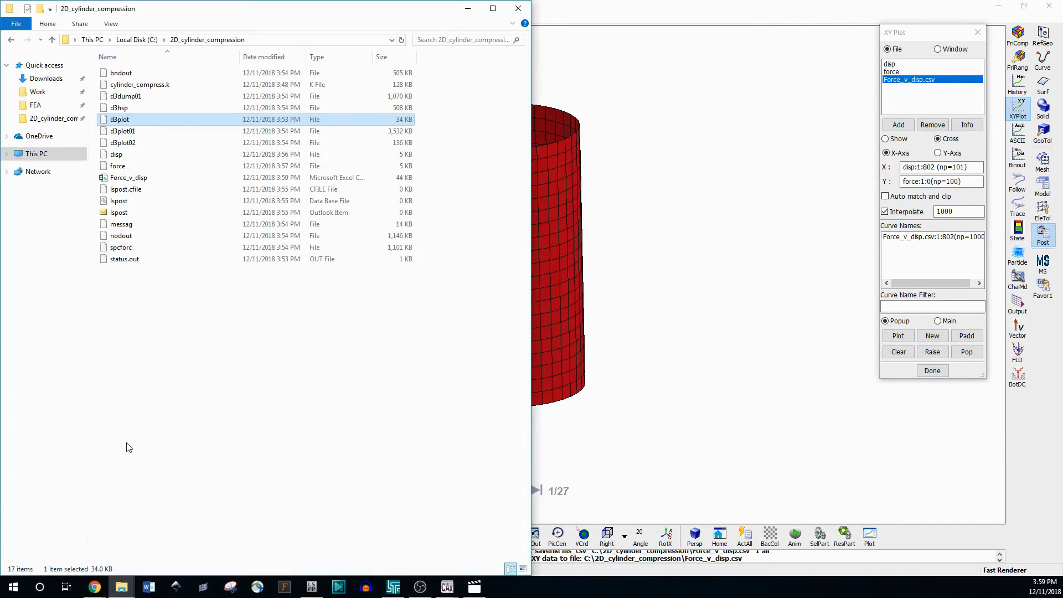
pyautogui.click(137, 179)
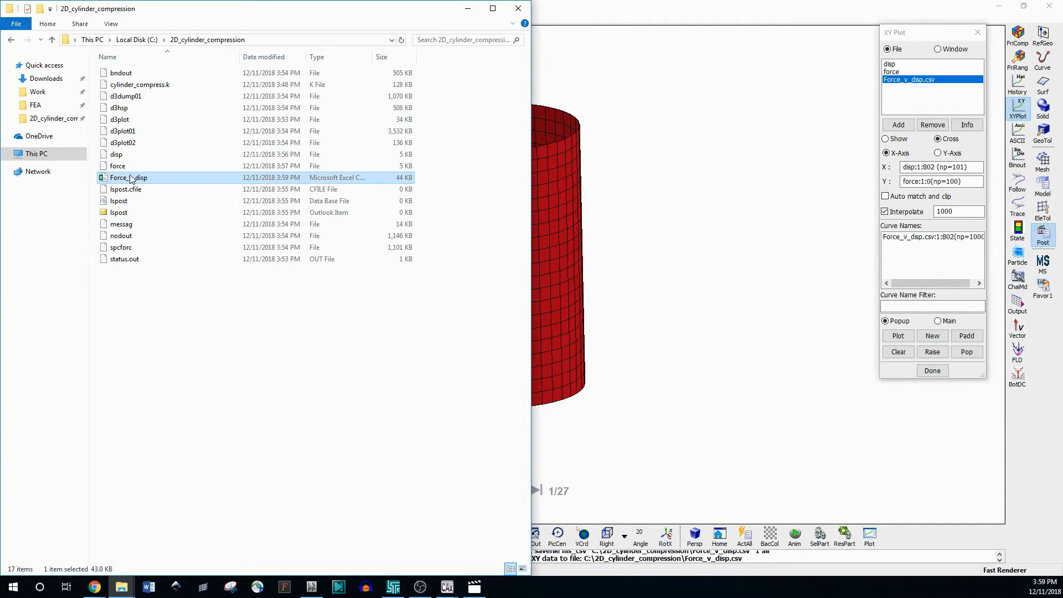
pyautogui.doubleClick(139, 179)
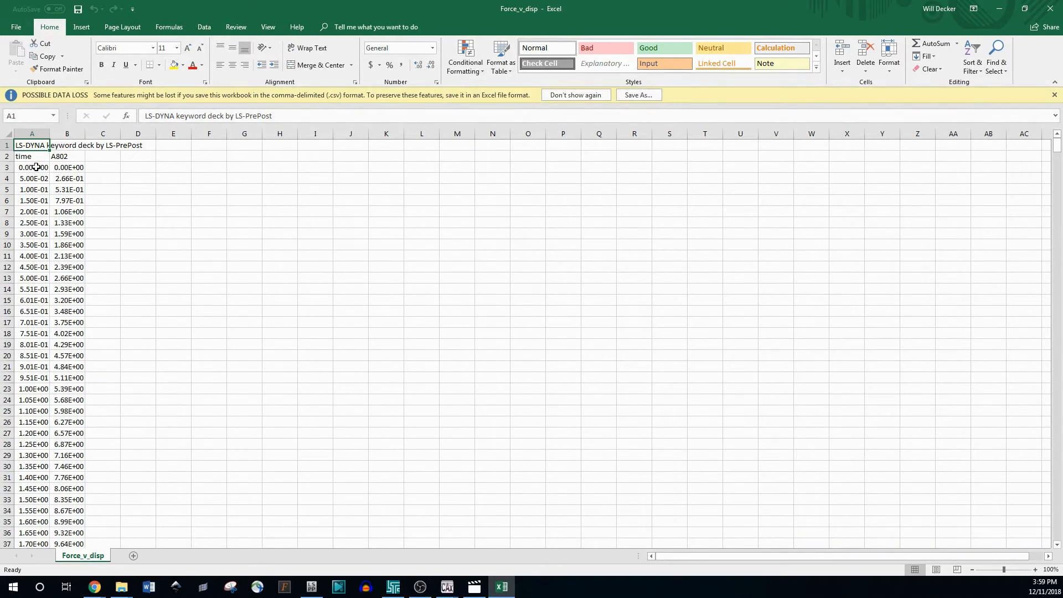
# Select the numeric data in columns A and B from row 3 down and insert a chart of it
pyautogui.click(35, 167)
pyautogui.hotkey('ctrl', 'shift', 'Down')
pyautogui.hotkey('ctrl', 'shift', 'Right')
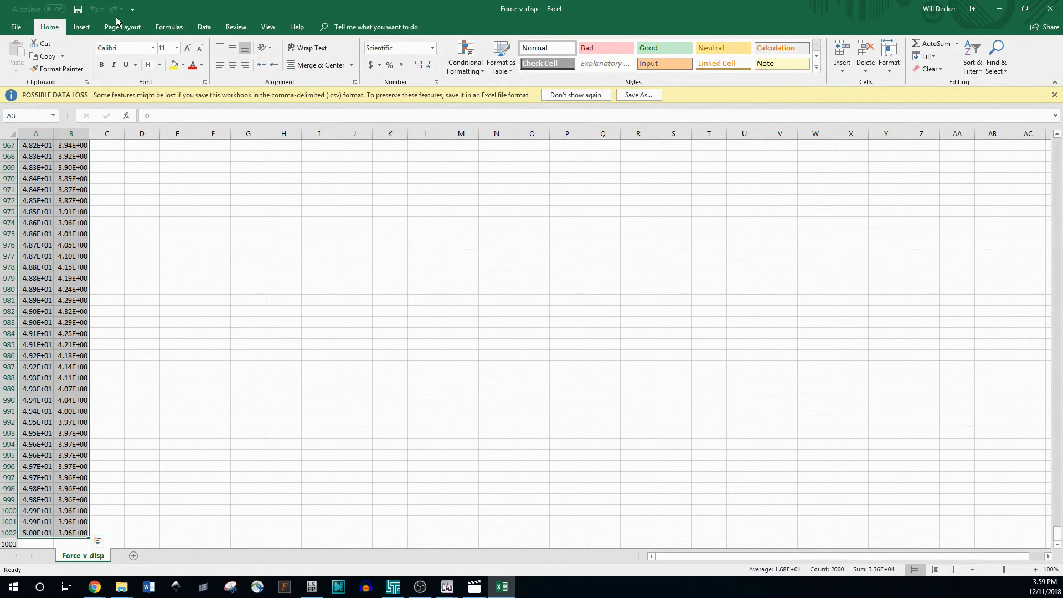
pyautogui.click(81, 26)
pyautogui.click(448, 69)
pyautogui.click(513, 100)
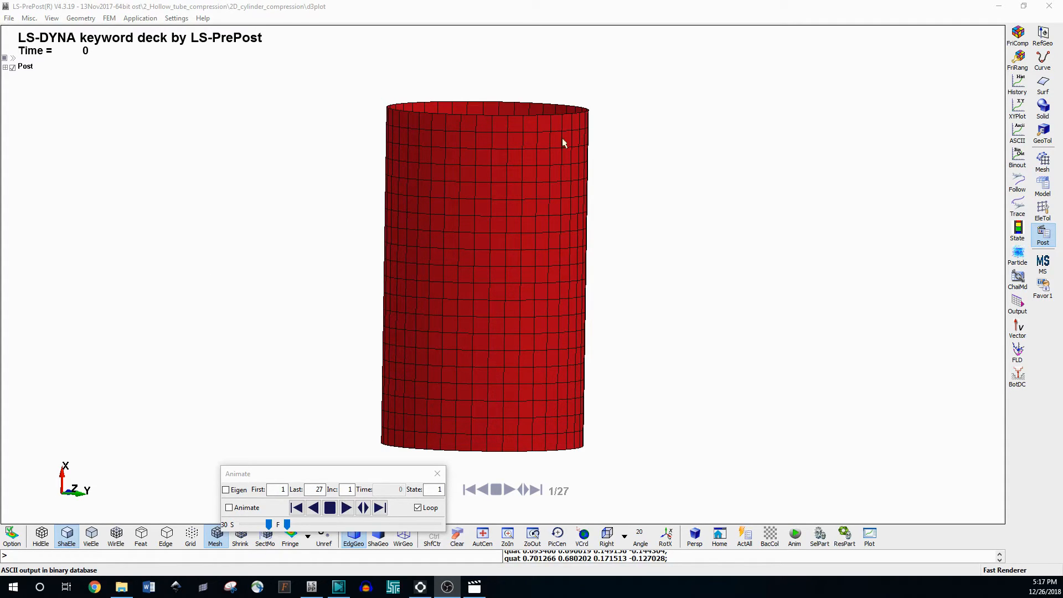
# In LS-PrePost, play and stop the cylinder compression animation and reduce its speed to 19
pyautogui.click(326, 11)
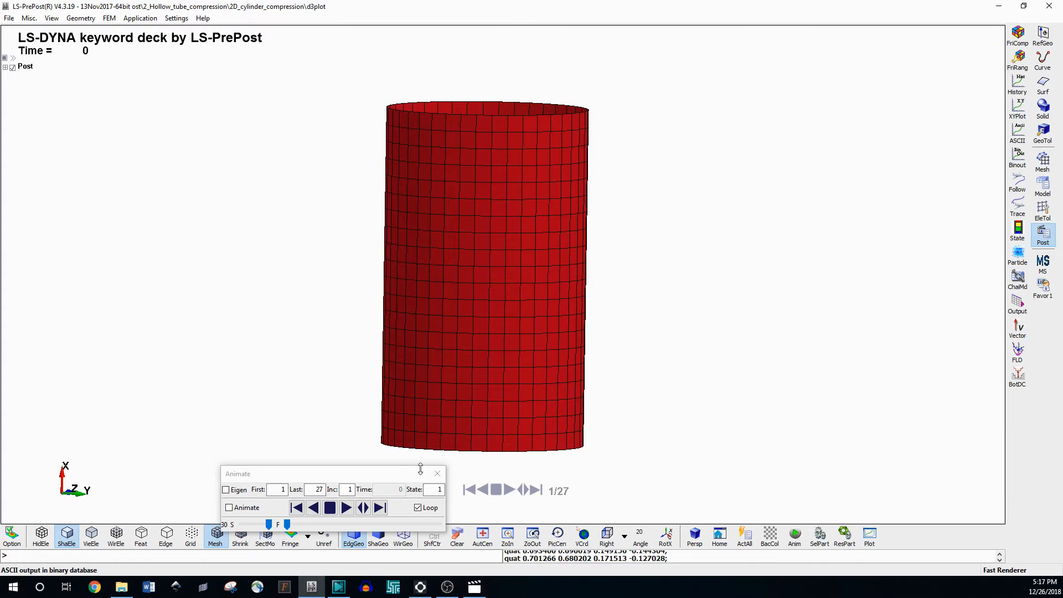
pyautogui.click(287, 524)
pyautogui.moveTo(286, 526)
pyautogui.mouseDown()
pyautogui.moveTo(413, 525)
pyautogui.moveTo(287, 525)
pyautogui.mouseUp()
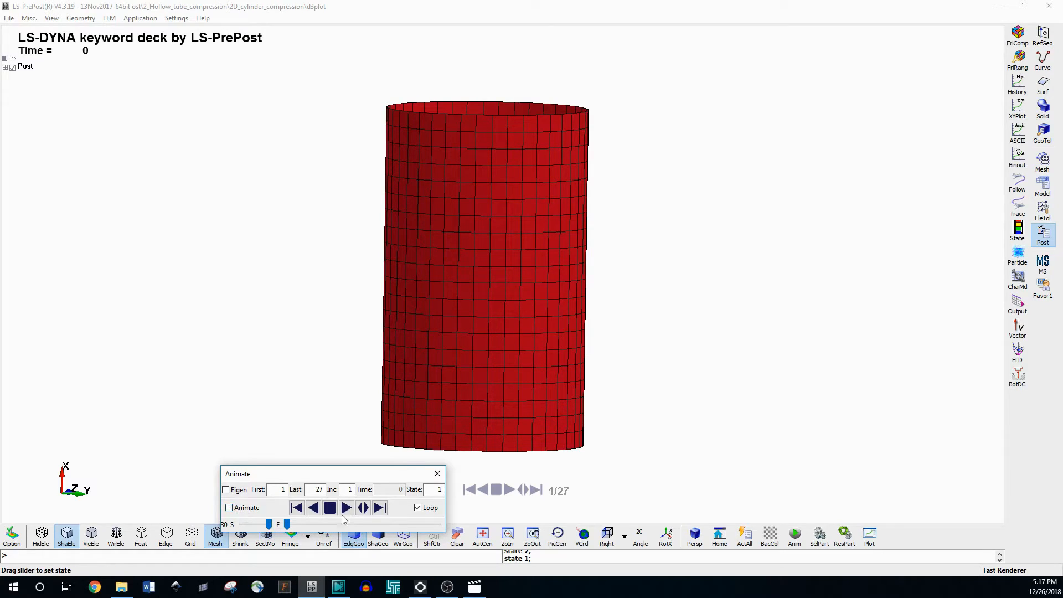
pyautogui.click(347, 507)
pyautogui.click(330, 508)
pyautogui.moveTo(269, 524); pyautogui.dragTo(260, 526)
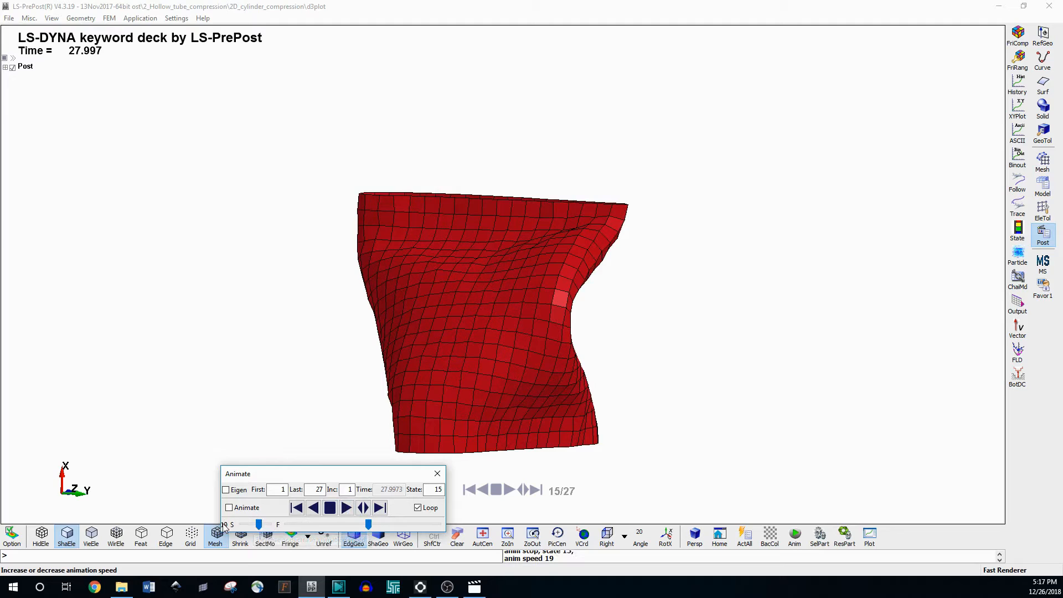
# Replay the slowed compression animation, scrub through its states and display state 15
pyautogui.click(347, 508)
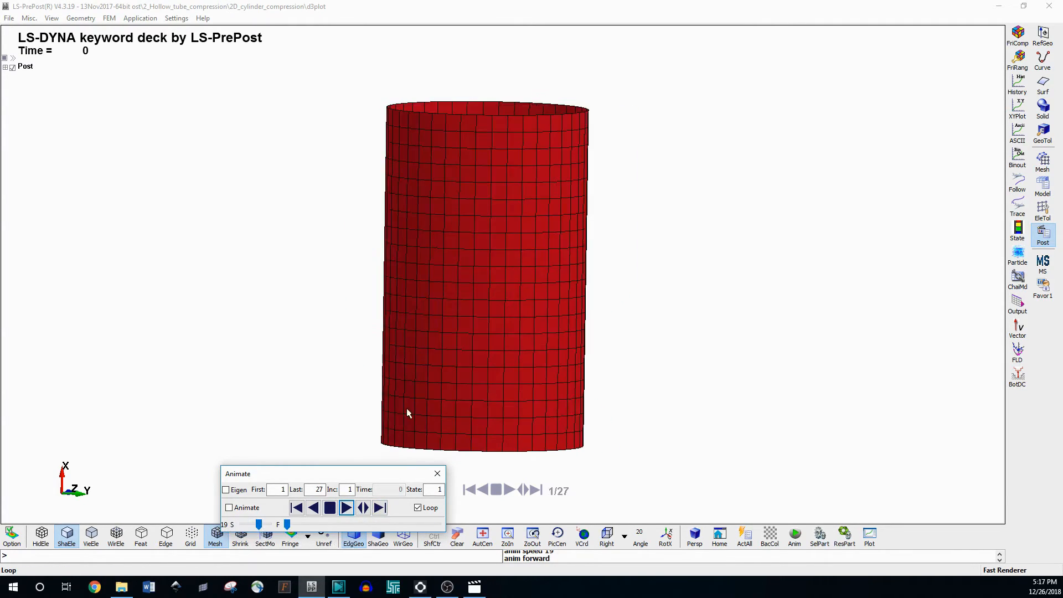
pyautogui.click(329, 508)
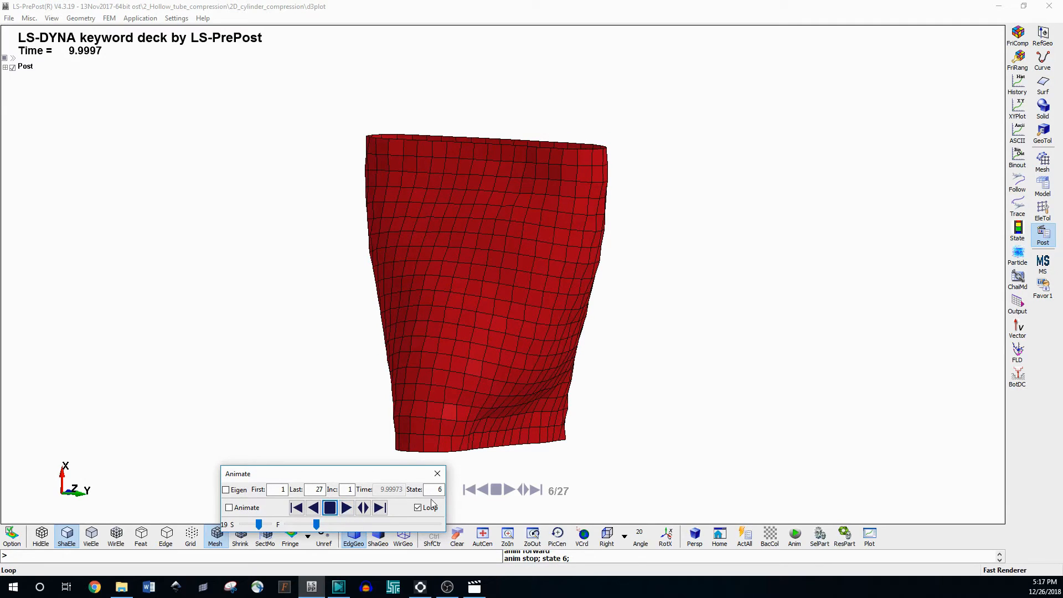
pyautogui.moveTo(374, 525); pyautogui.dragTo(277, 524)
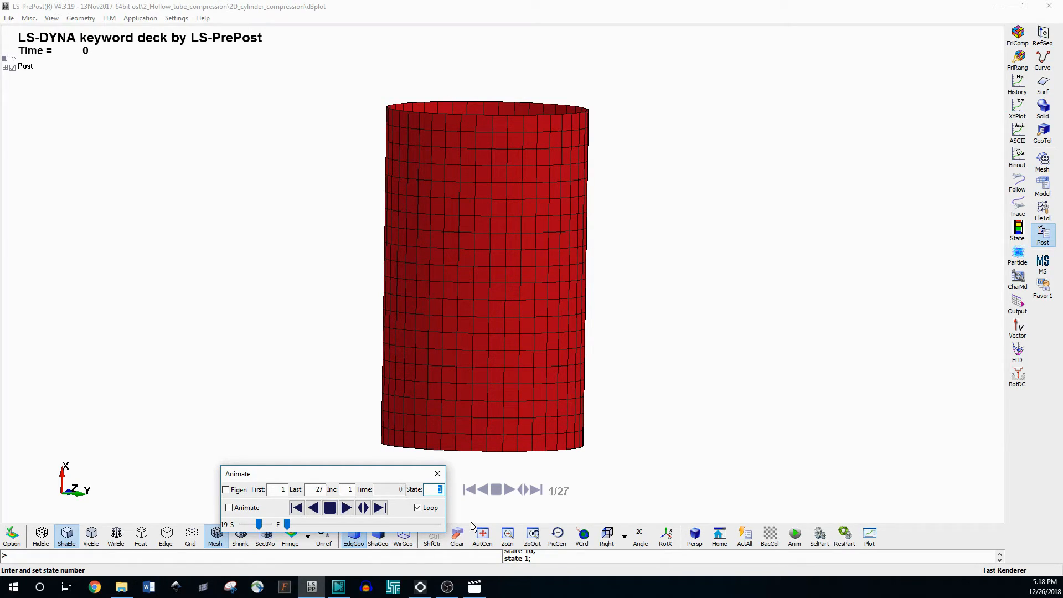
pyautogui.press('Return')
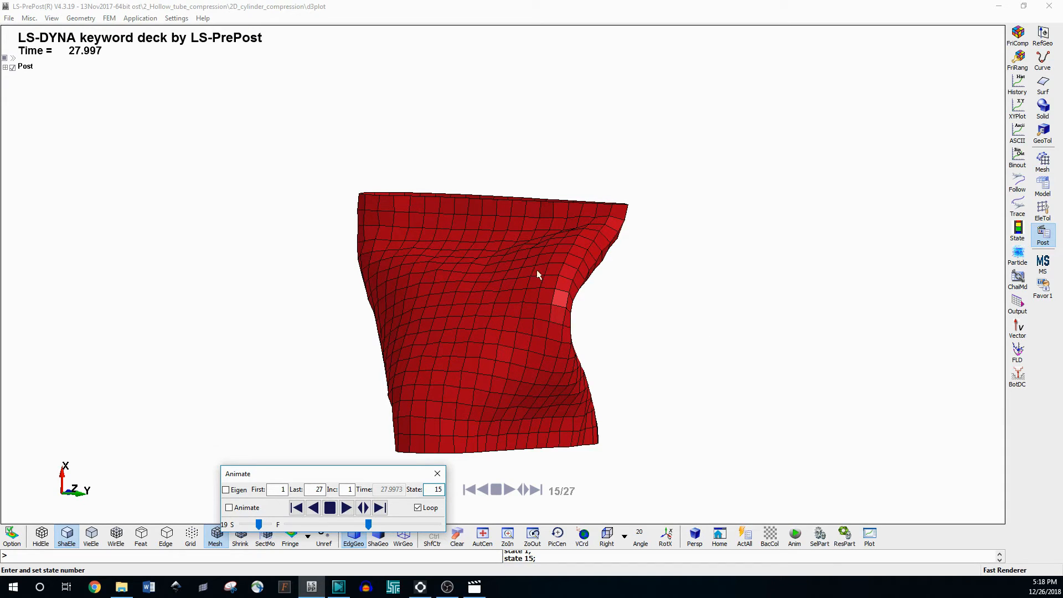
# Try a keyword-format output of the entire model's nodal coordinates at the current state, 15
pyautogui.click(1016, 304)
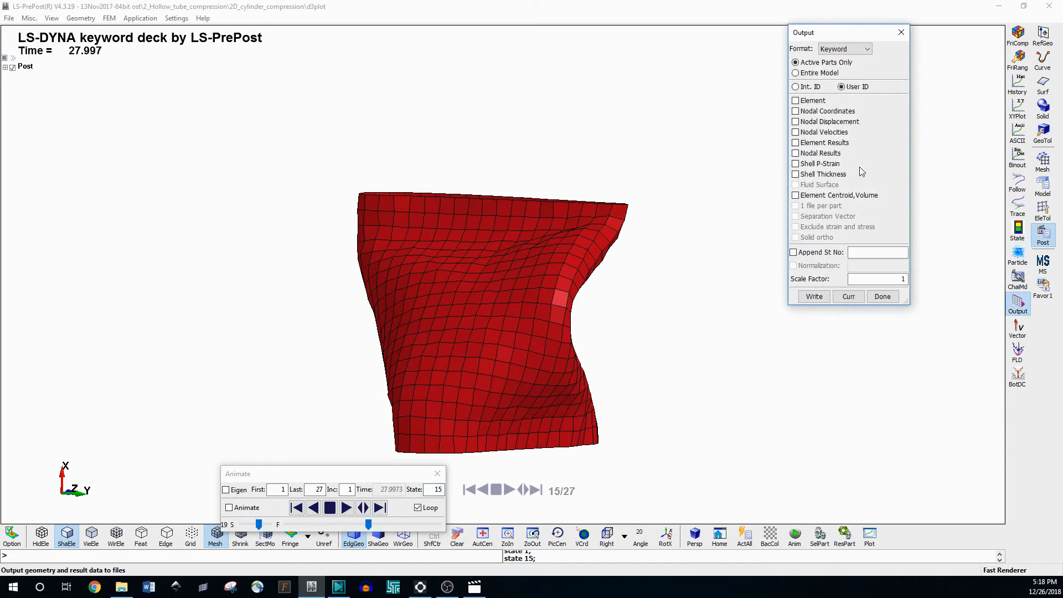
pyautogui.click(795, 73)
pyautogui.click(795, 111)
pyautogui.click(850, 297)
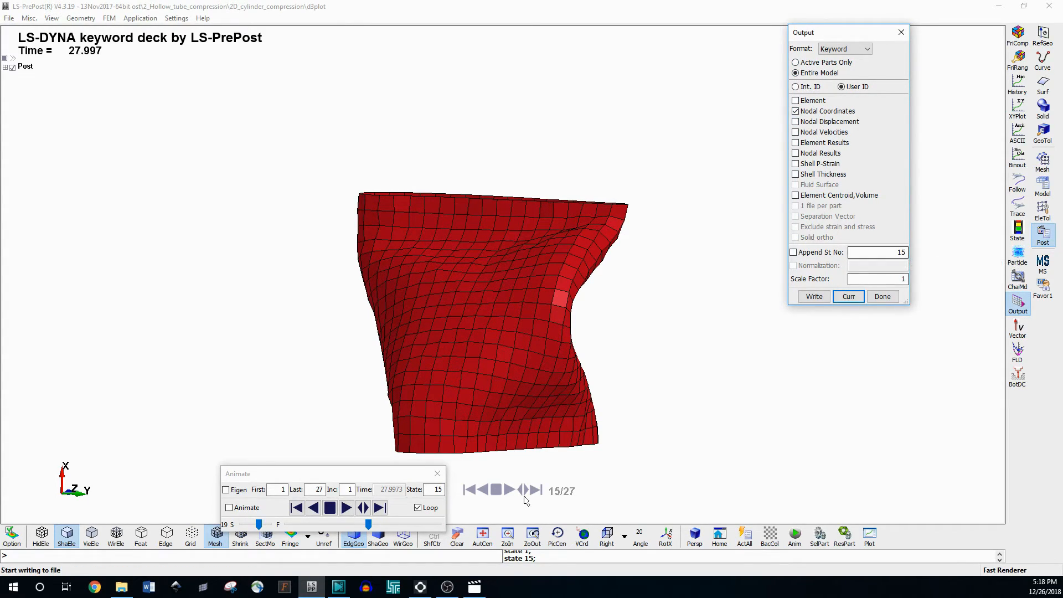
pyautogui.click(812, 297)
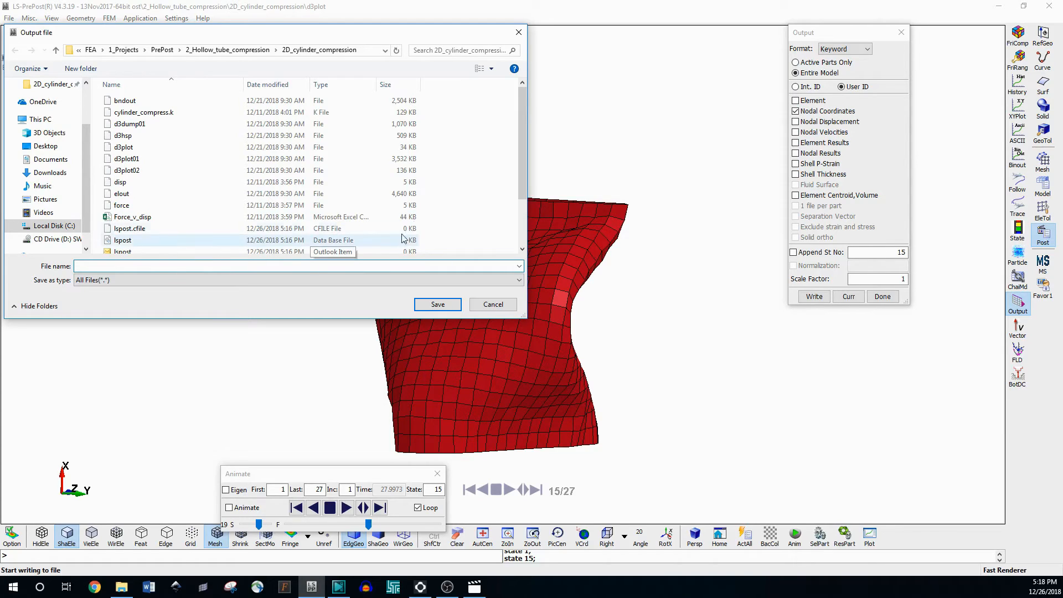
pyautogui.click(518, 33)
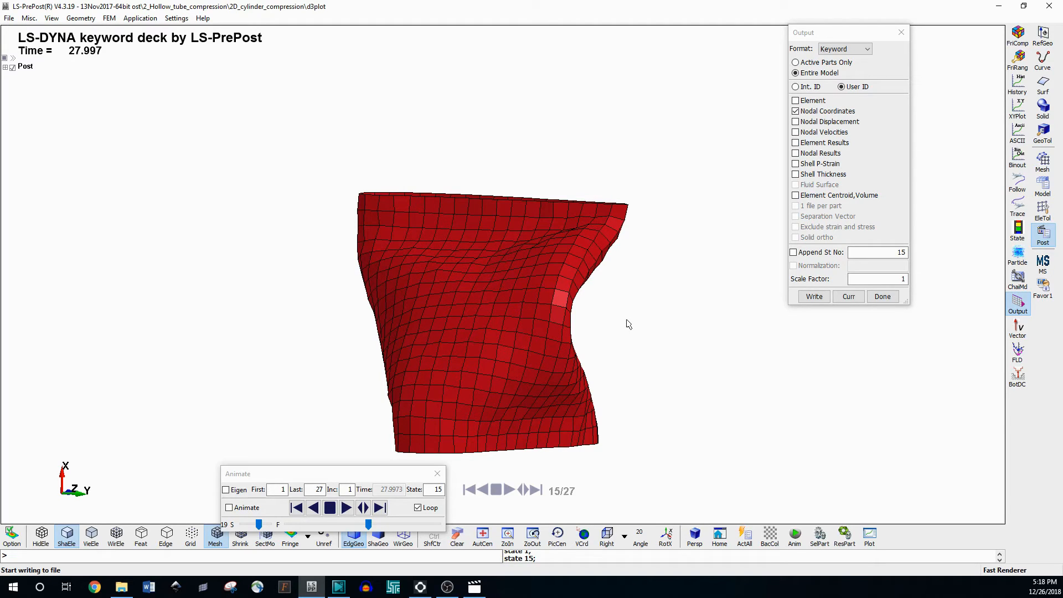
pyautogui.click(892, 299)
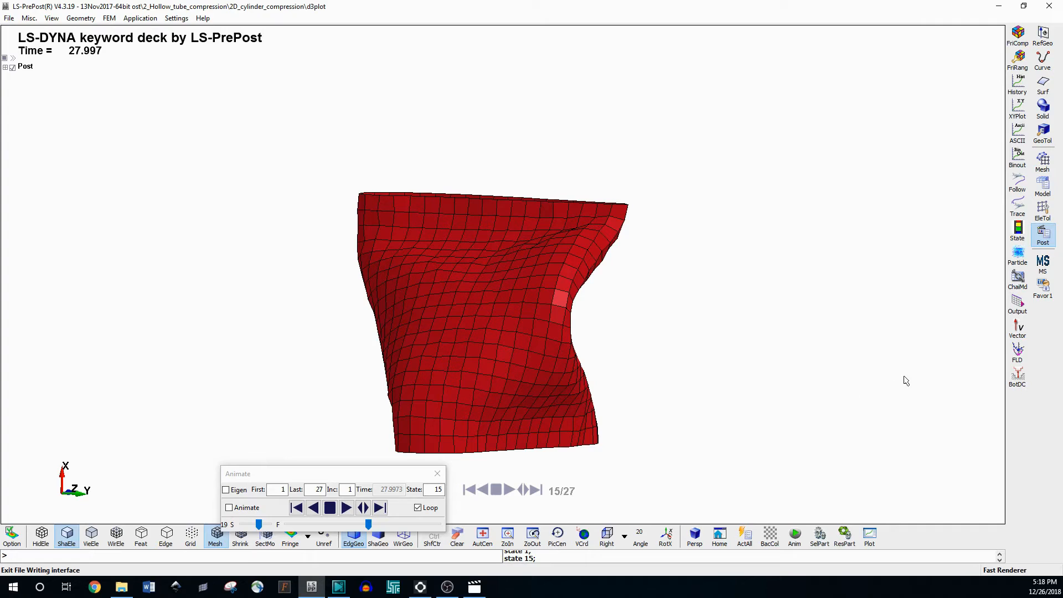
# Set up a nodal history plot and pick a node near the upper edge of the cylinder
pyautogui.click(1020, 89)
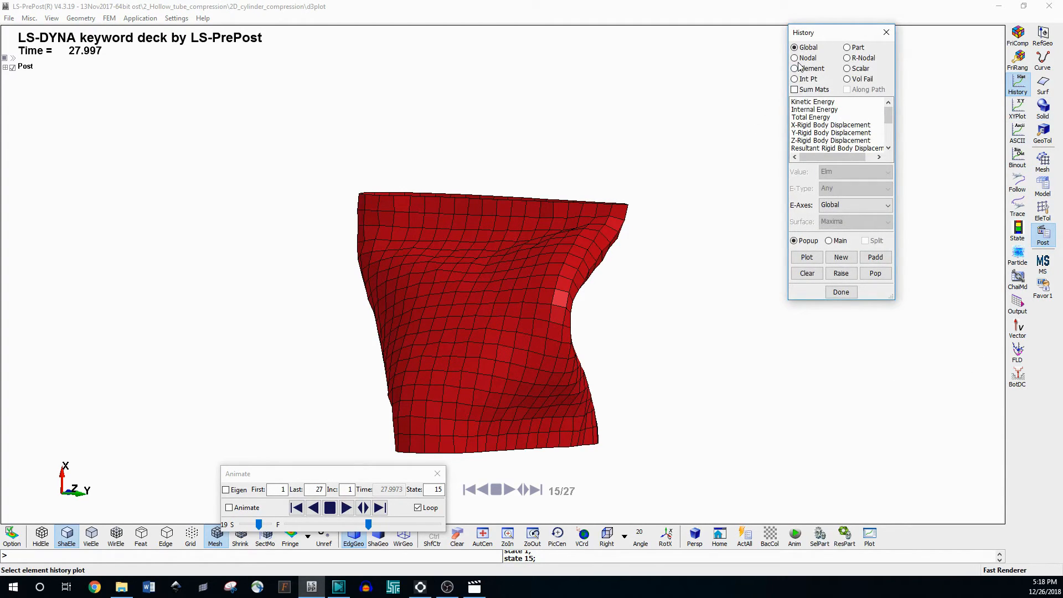
pyautogui.click(798, 60)
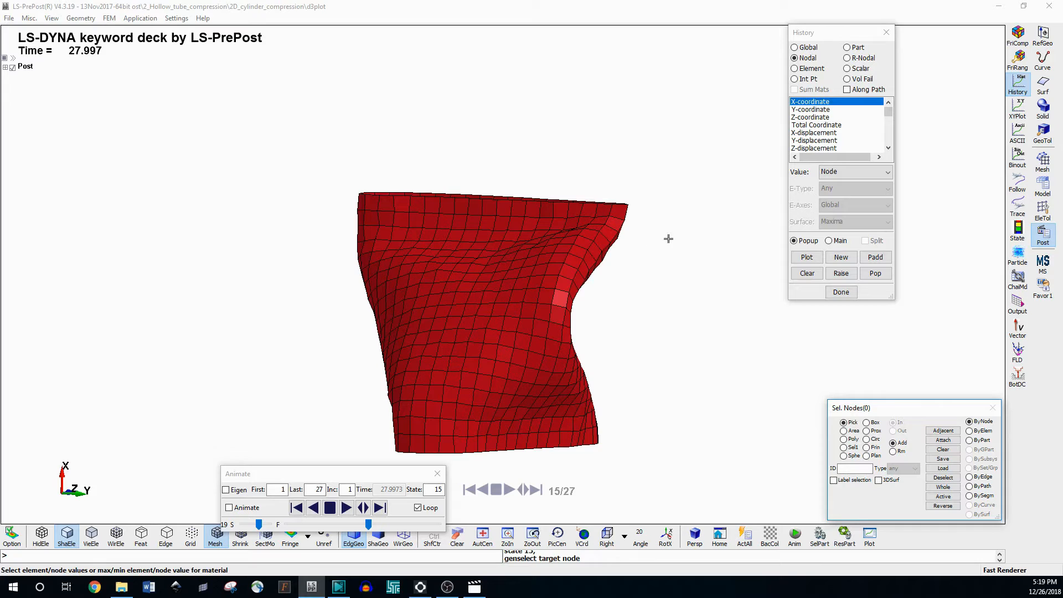
pyautogui.click(421, 227)
# Follow the picked node through the deformation up to state 27 and return to state 1
pyautogui.click(379, 508)
pyautogui.click(379, 507)
pyautogui.click(379, 508)
pyautogui.click(379, 508)
pyautogui.click(379, 508)
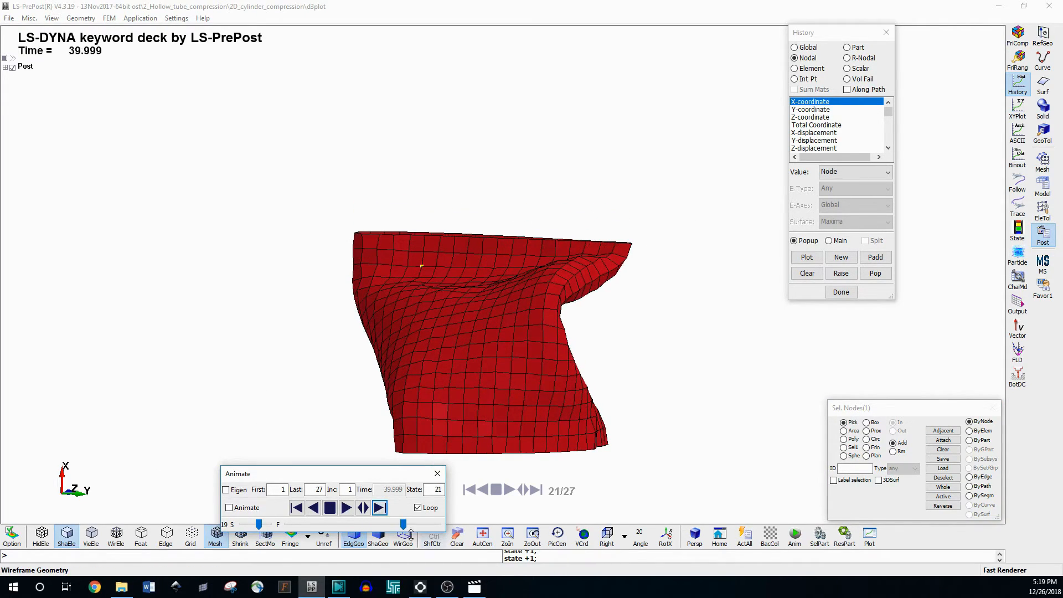
pyautogui.moveTo(399, 523); pyautogui.dragTo(438, 524)
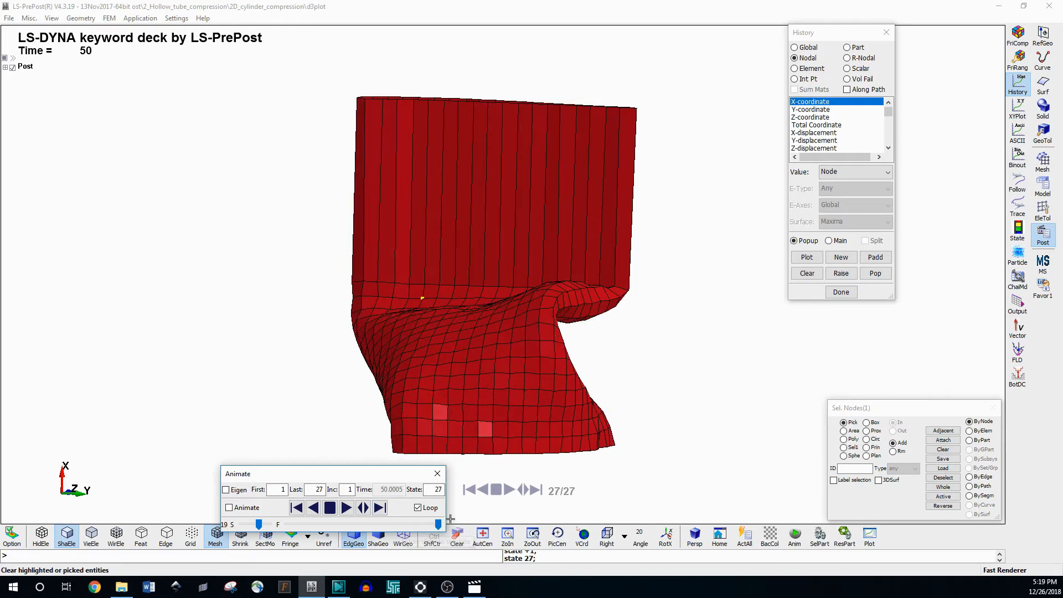
pyautogui.click(296, 507)
pyautogui.moveTo(434, 525); pyautogui.dragTo(284, 524)
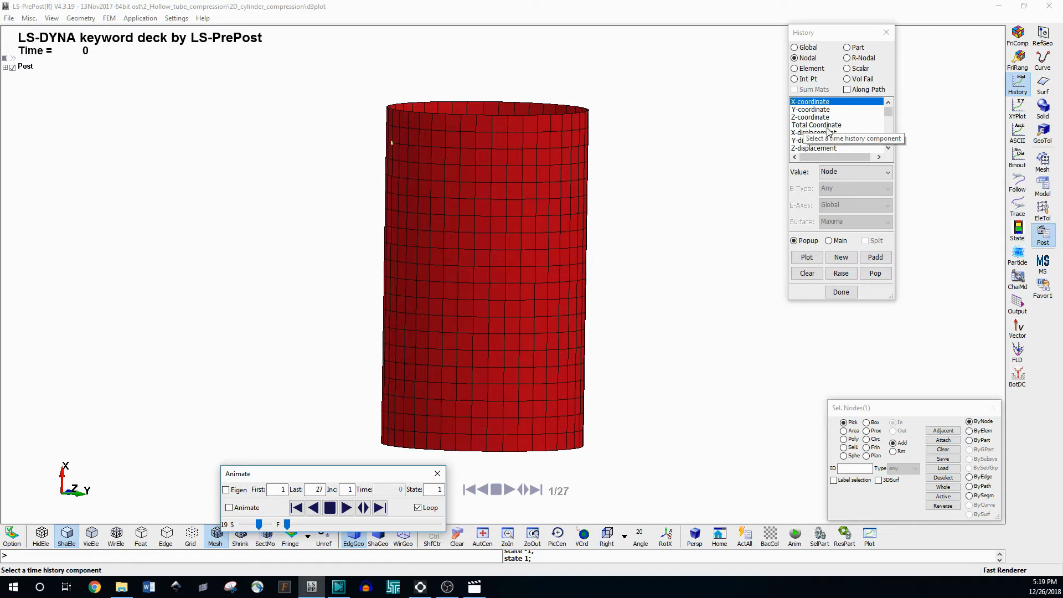
# Plot the picked node's X-displacement history and query two points along the curve
pyautogui.click(805, 133)
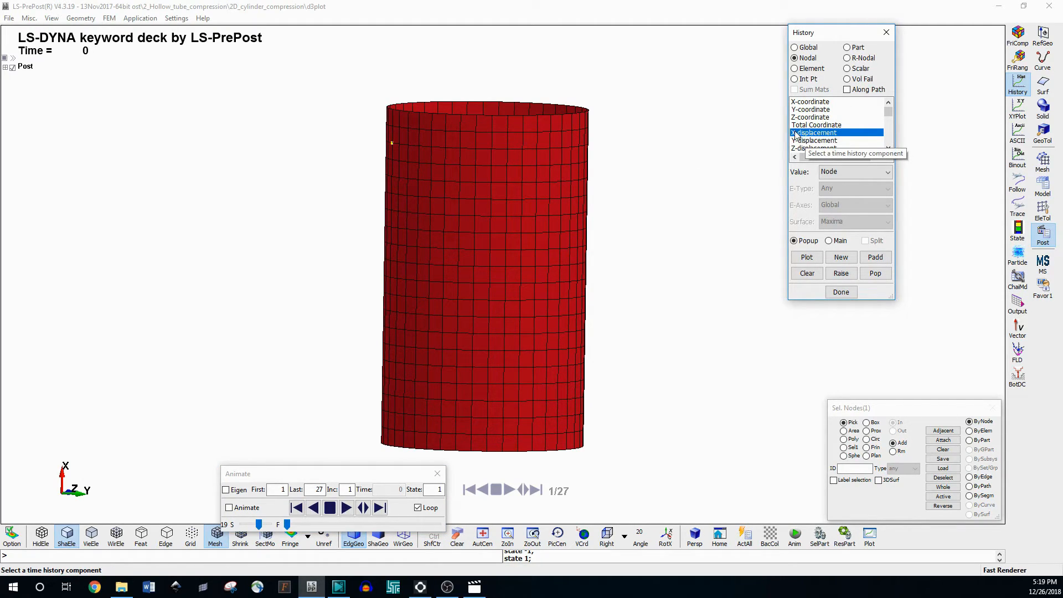
pyautogui.click(807, 257)
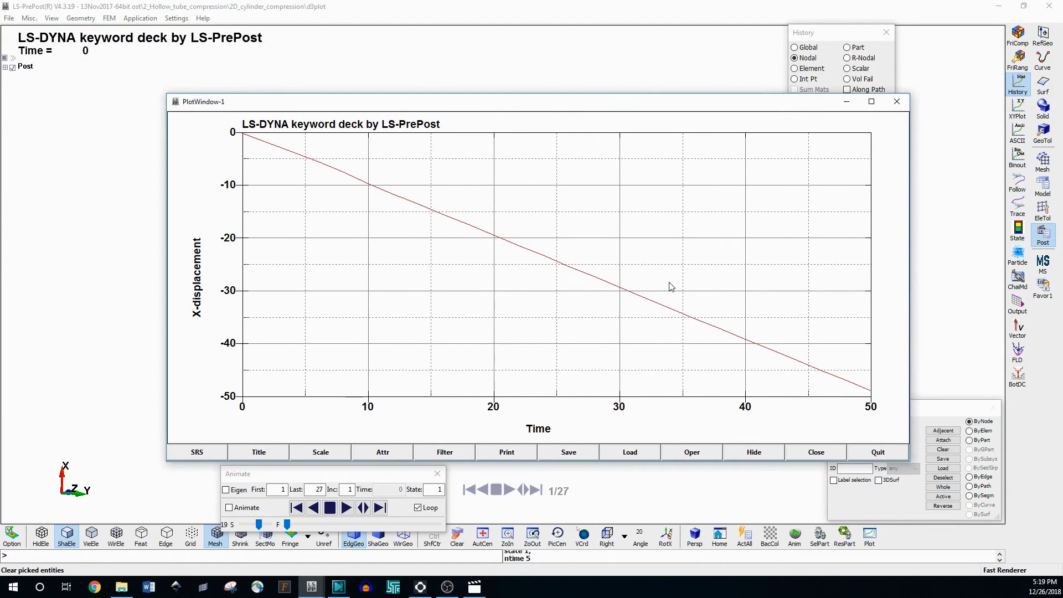
pyautogui.click(325, 161)
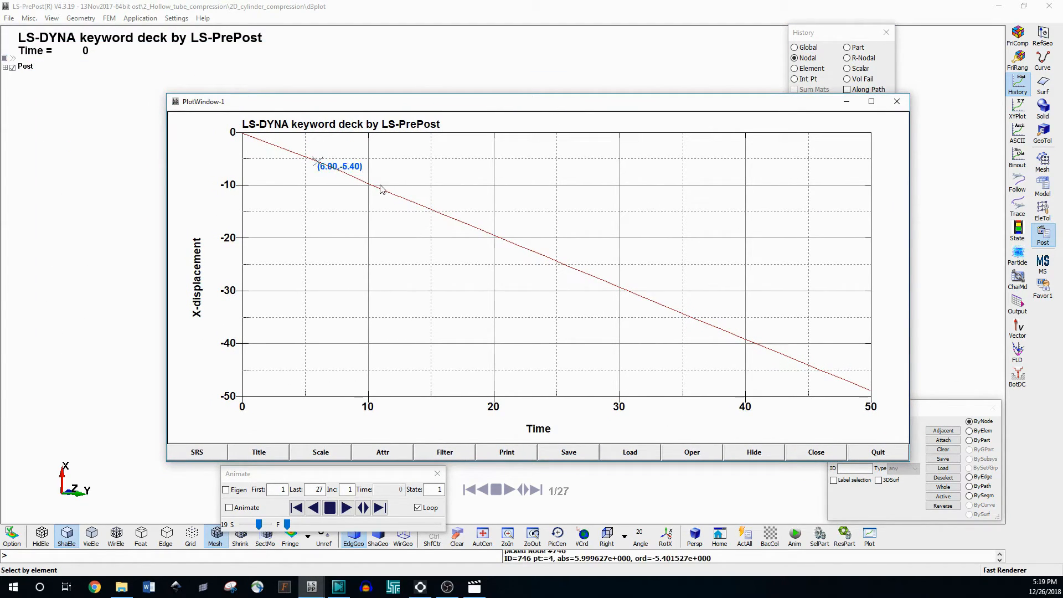
pyautogui.click(481, 227)
pyautogui.click(896, 101)
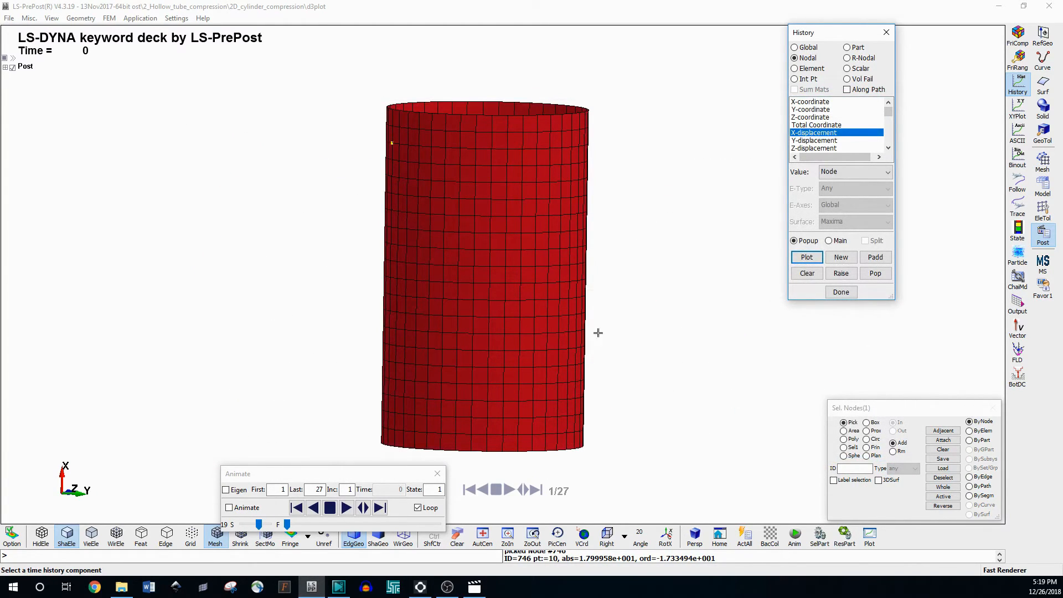
pyautogui.click(815, 256)
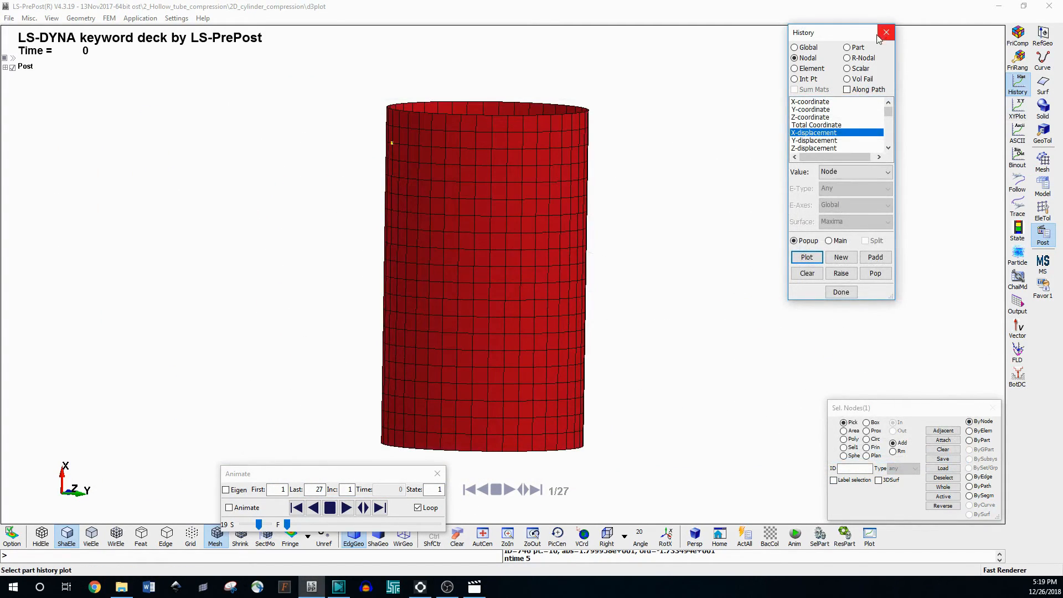
# Close the nodal history setup and contour the infinitesimal 1st-principal strain on the cylinder
pyautogui.click(886, 32)
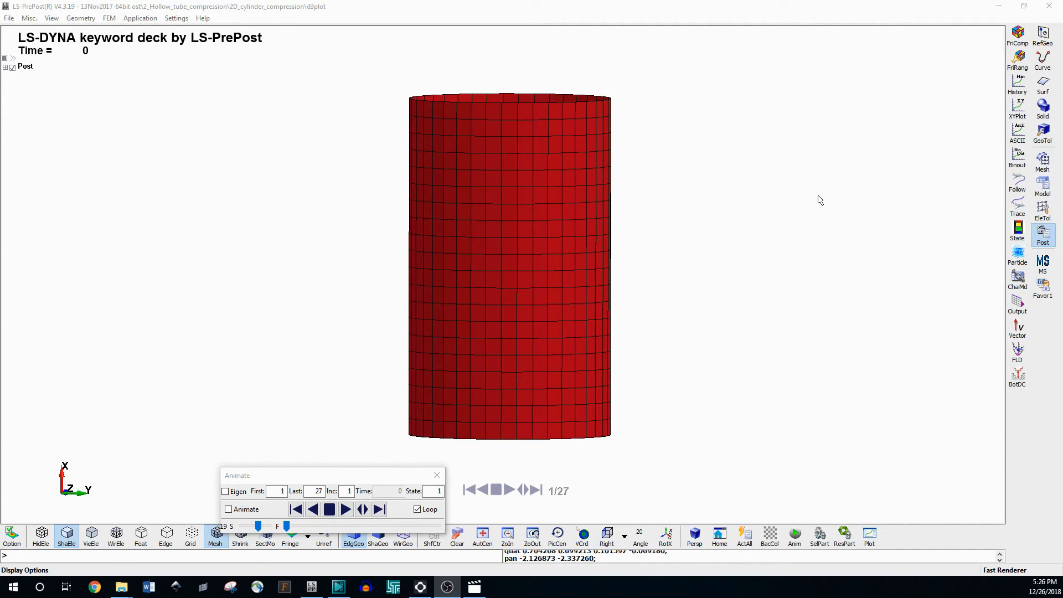
pyautogui.keyDown('shift'); pyautogui.moveTo(487, 191); pyautogui.dragTo(488, 195); pyautogui.keyUp('shift')
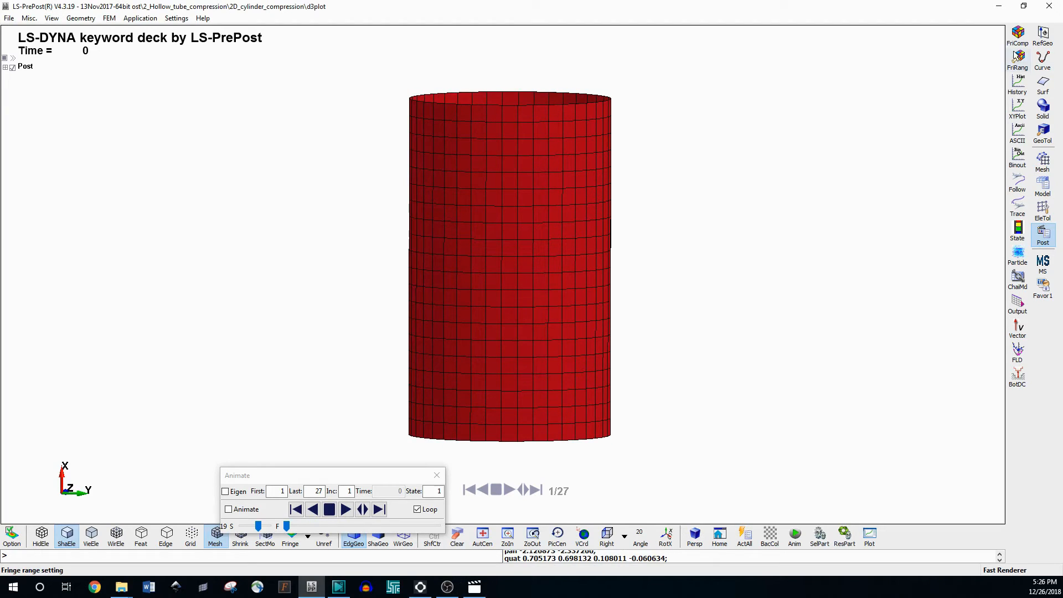
pyautogui.click(1017, 37)
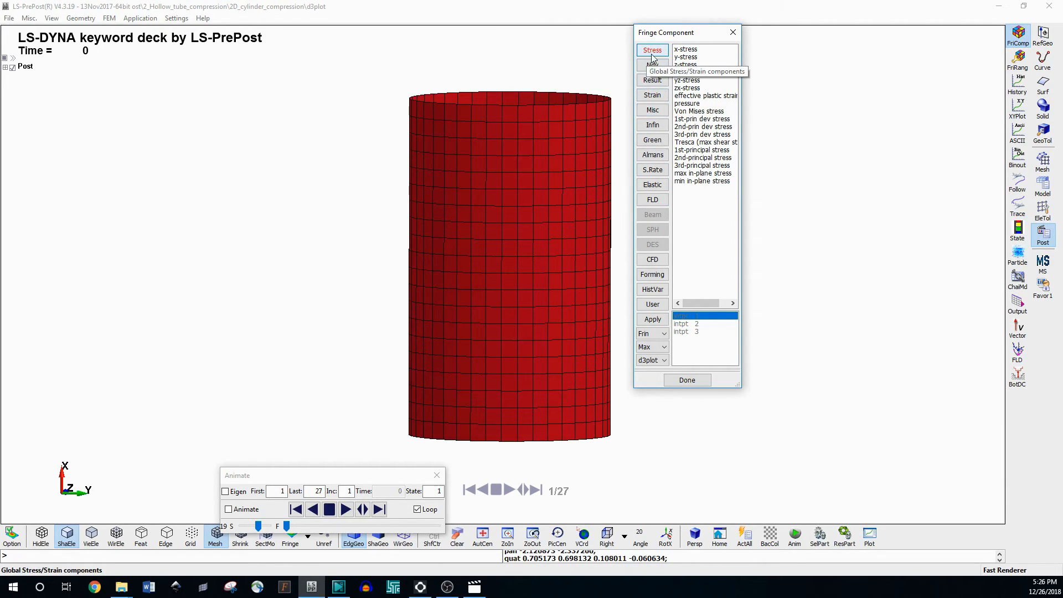
pyautogui.click(651, 97)
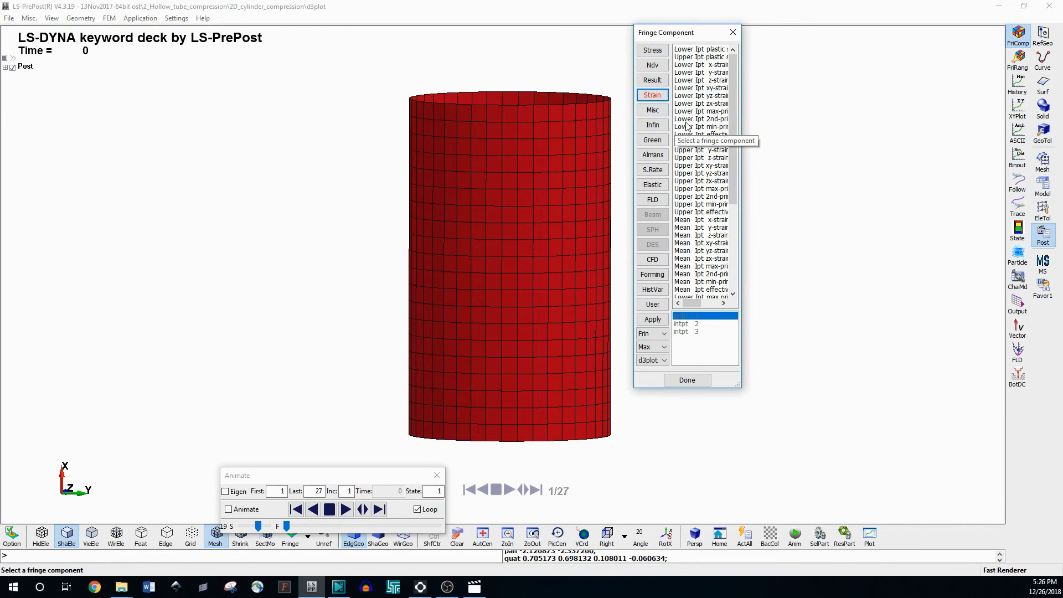
pyautogui.moveTo(745, 161); pyautogui.dragTo(850, 169)
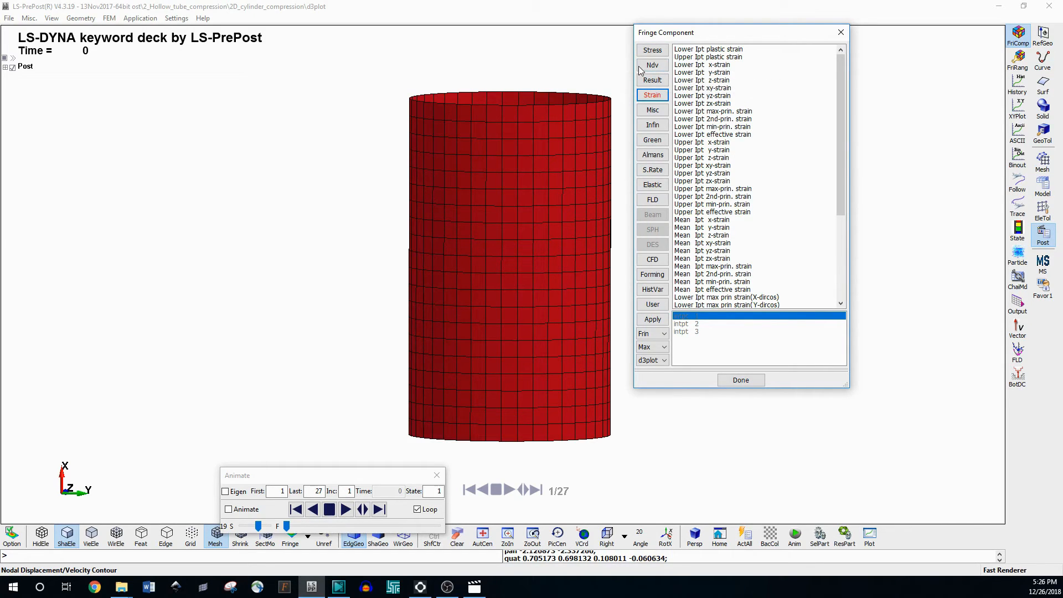
pyautogui.moveTo(688, 36); pyautogui.dragTo(834, 38)
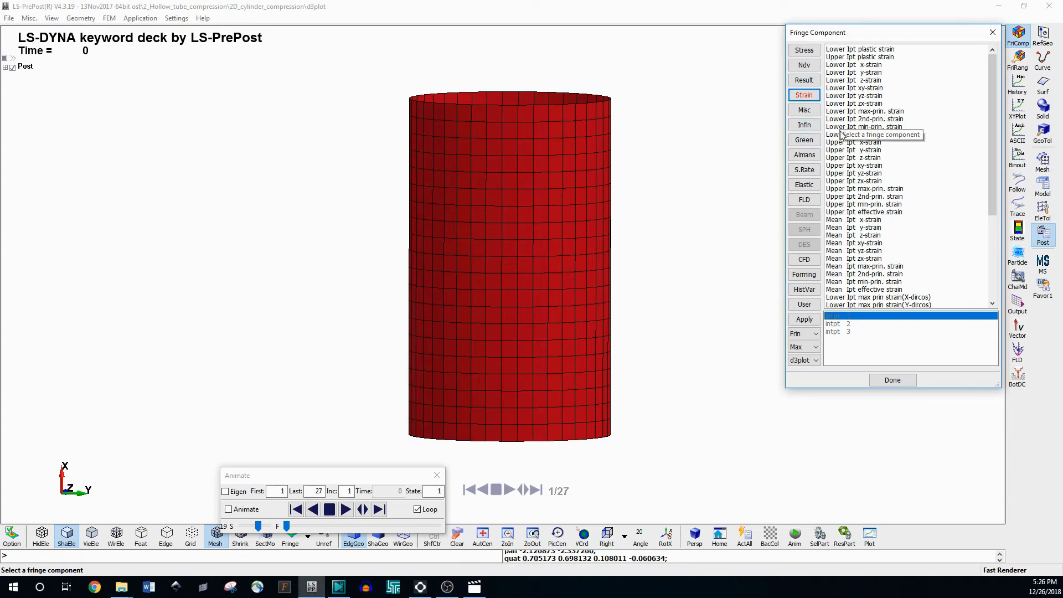
pyautogui.click(804, 127)
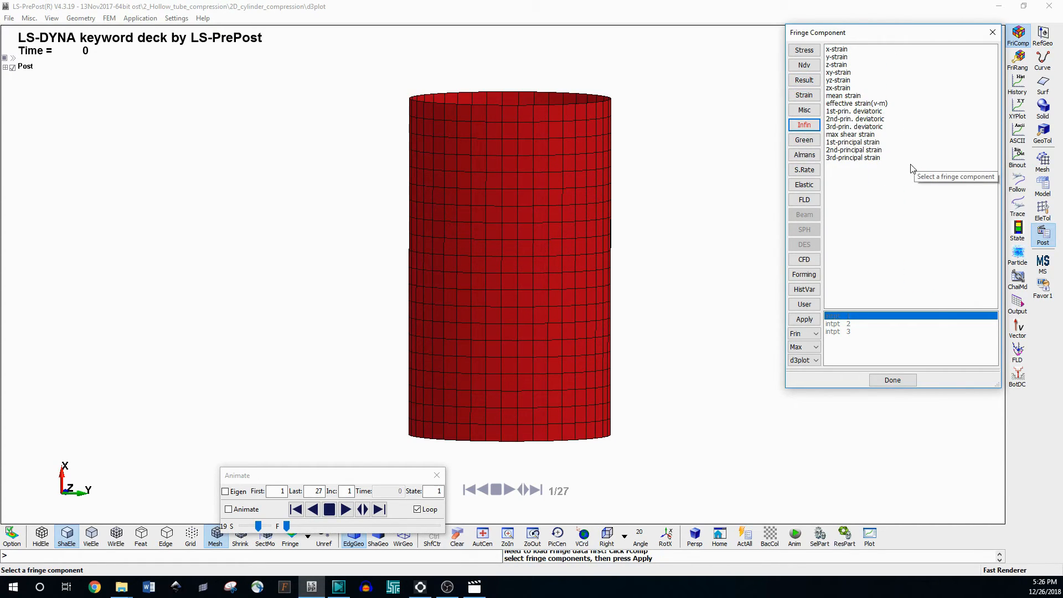
pyautogui.click(849, 142)
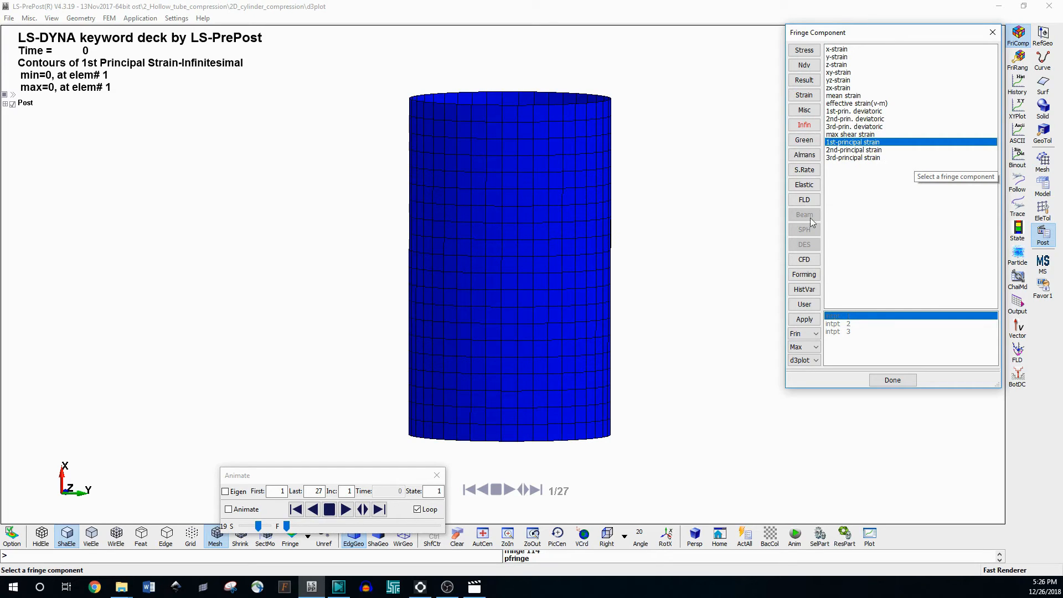
# Step and animate the strain contour through the compression states and return to state 1
pyautogui.click(379, 509)
pyautogui.click(379, 509)
pyautogui.click(380, 509)
pyautogui.click(379, 509)
pyautogui.click(379, 509)
pyautogui.click(379, 509)
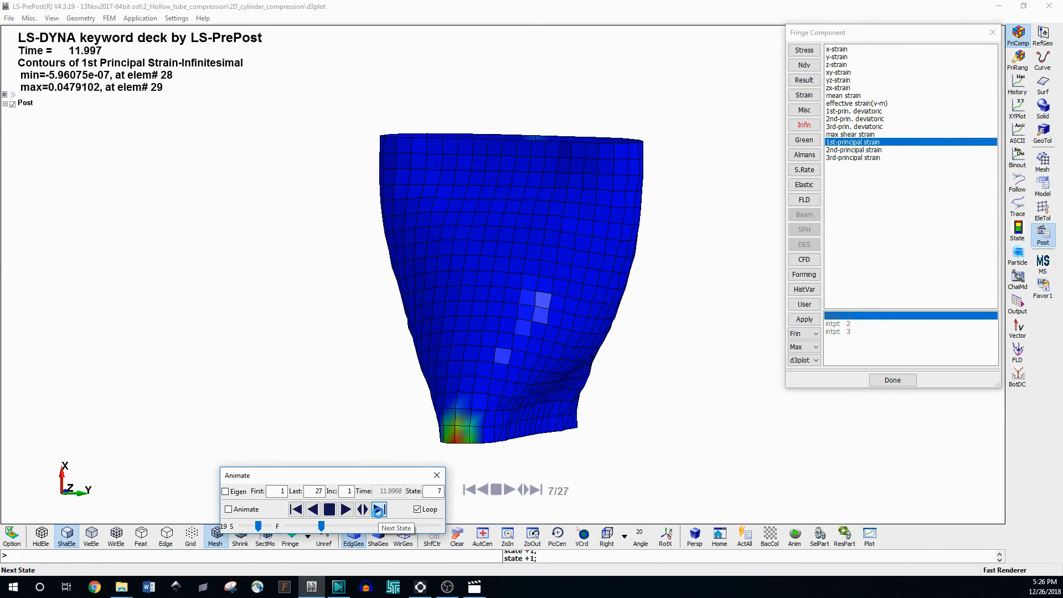
pyautogui.click(346, 509)
pyautogui.click(312, 509)
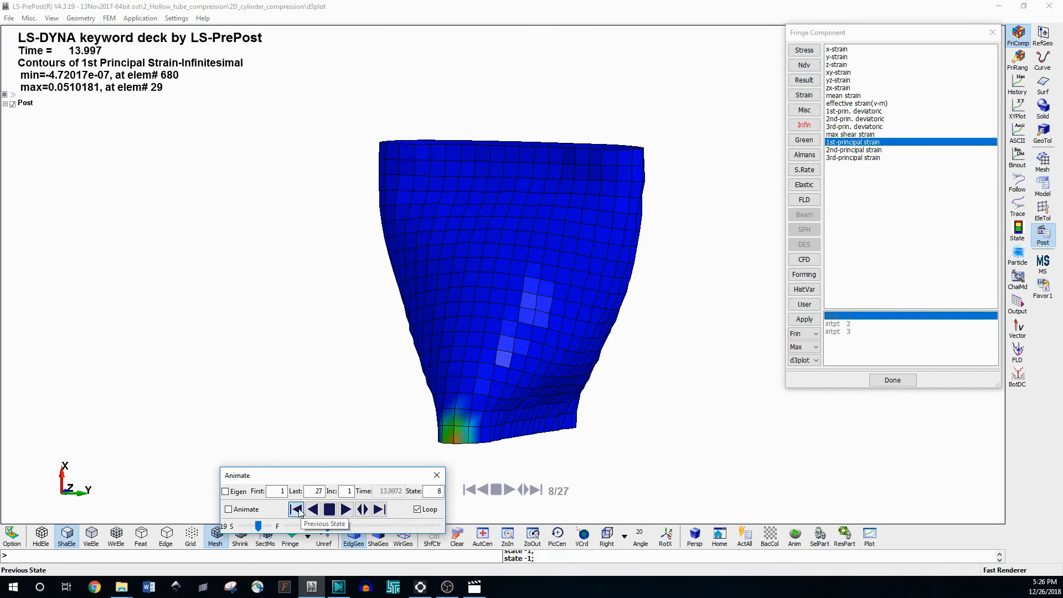
pyautogui.click(313, 510)
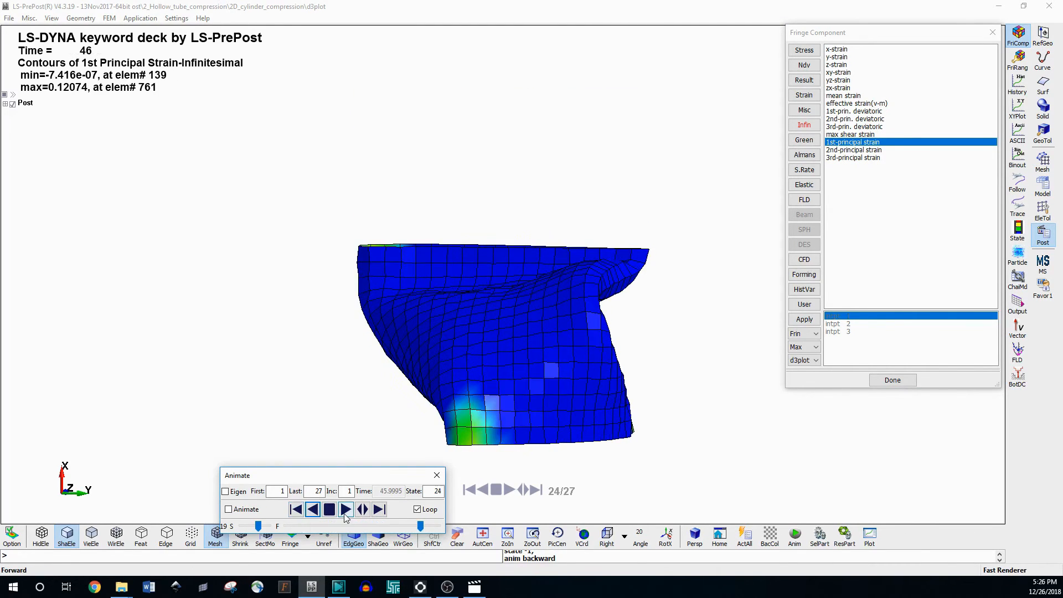
pyautogui.click(328, 509)
pyautogui.moveTo(404, 526); pyautogui.dragTo(286, 526)
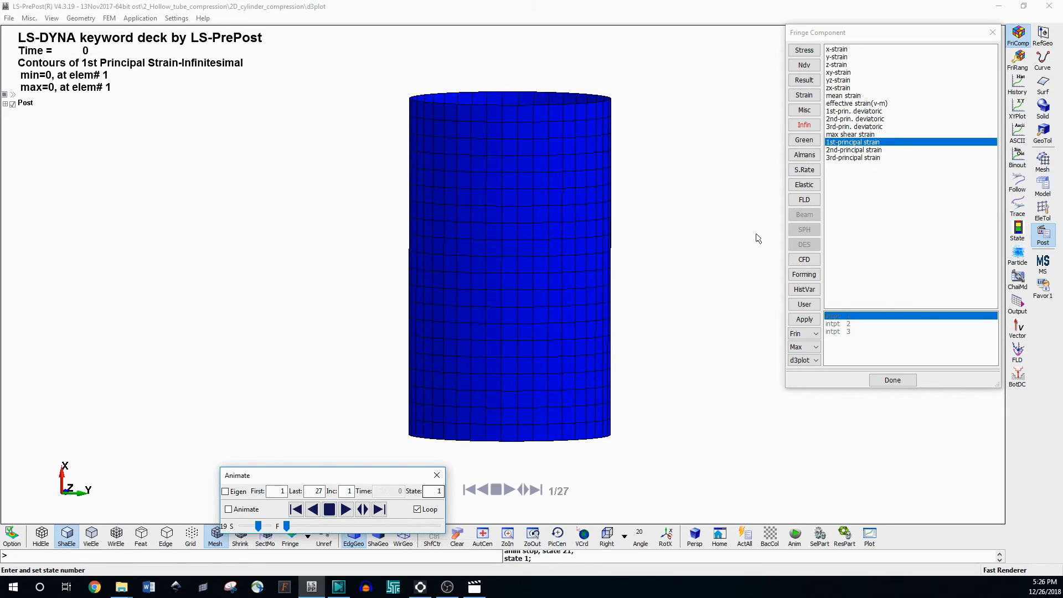
# Review the available stress and strain fringe components and reselect the infinitesimal 1st-principal strain
pyautogui.click(804, 80)
pyautogui.click(804, 94)
pyautogui.click(804, 52)
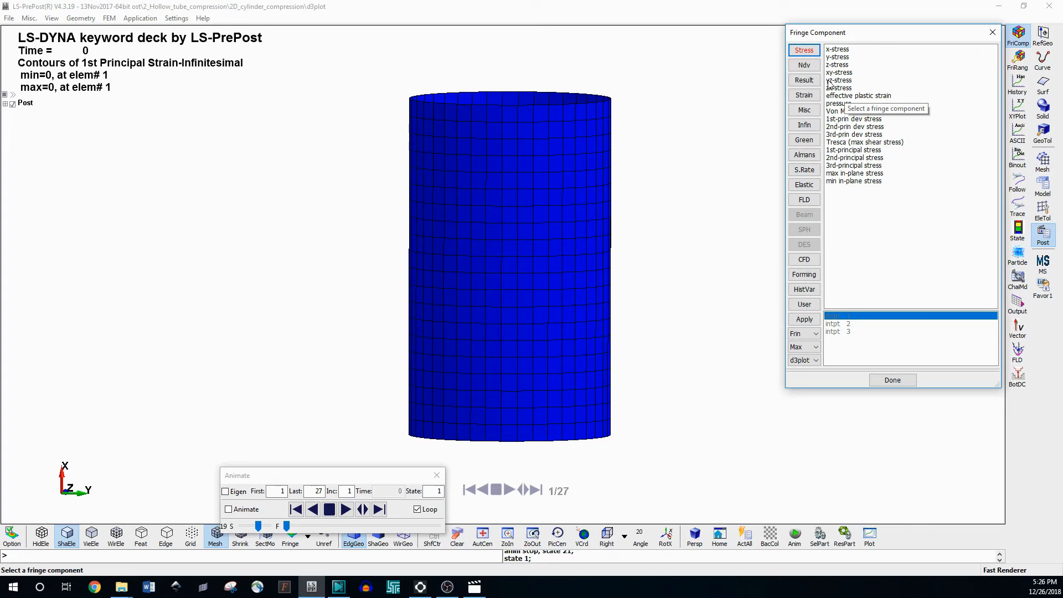
pyautogui.click(803, 95)
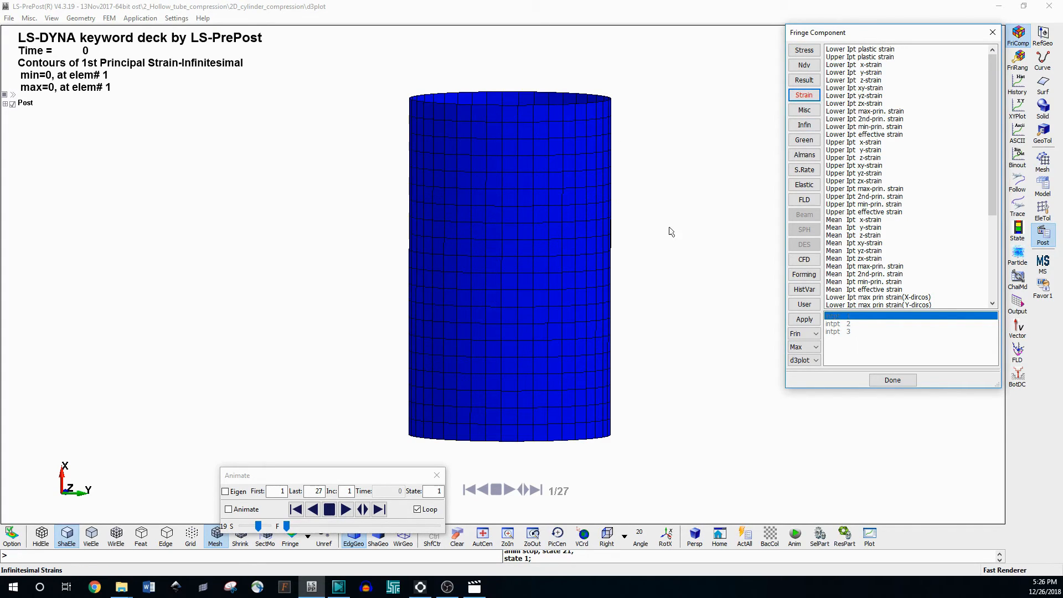
pyautogui.moveTo(991, 169); pyautogui.dragTo(979, 261)
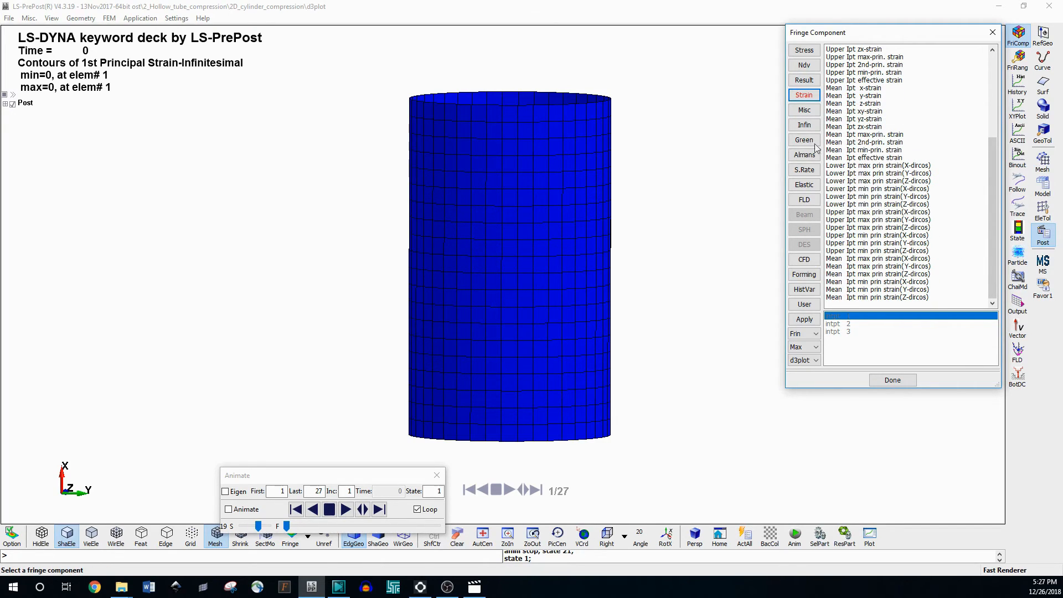
pyautogui.click(803, 125)
pyautogui.click(854, 142)
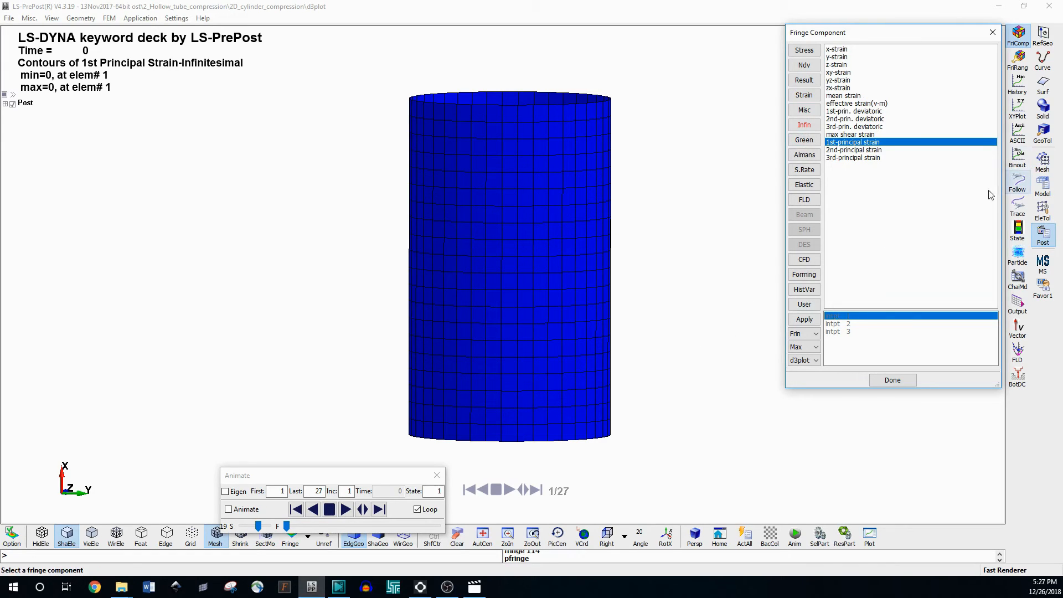
# Bring up the fringe range settings and examine the strain contour up to state 7 and back to state 2
pyautogui.click(1020, 62)
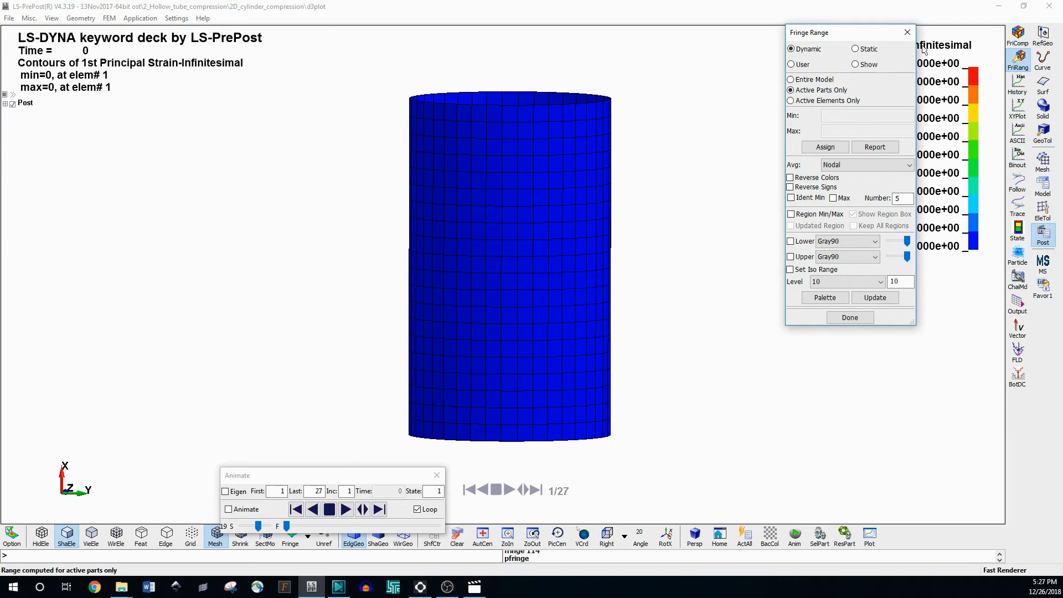
pyautogui.moveTo(866, 33); pyautogui.dragTo(824, 33)
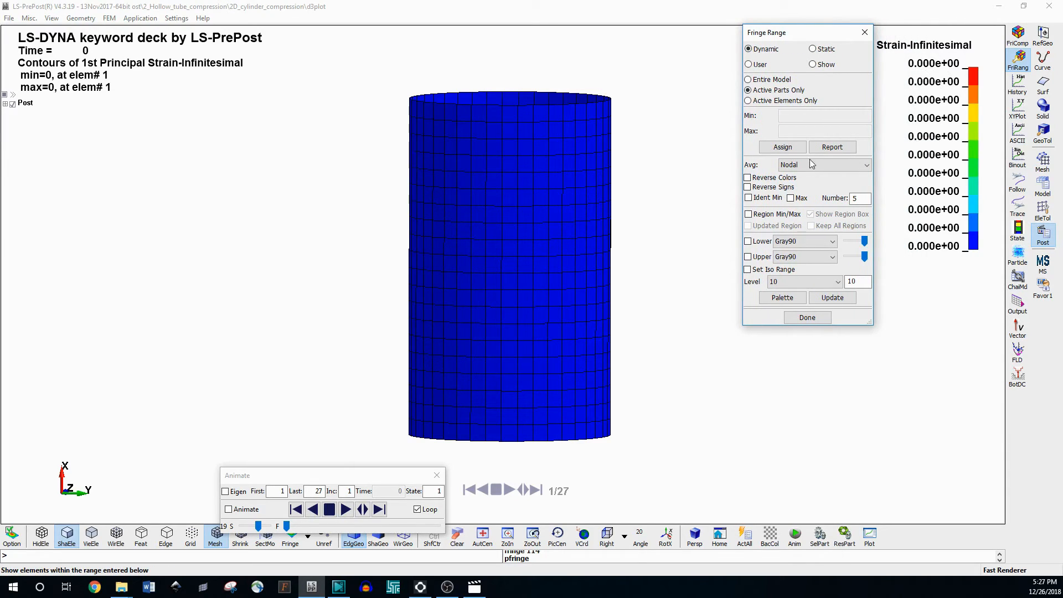
pyautogui.click(382, 511)
pyautogui.click(381, 510)
pyautogui.click(381, 510)
pyautogui.click(381, 510)
pyautogui.click(382, 510)
pyautogui.click(382, 510)
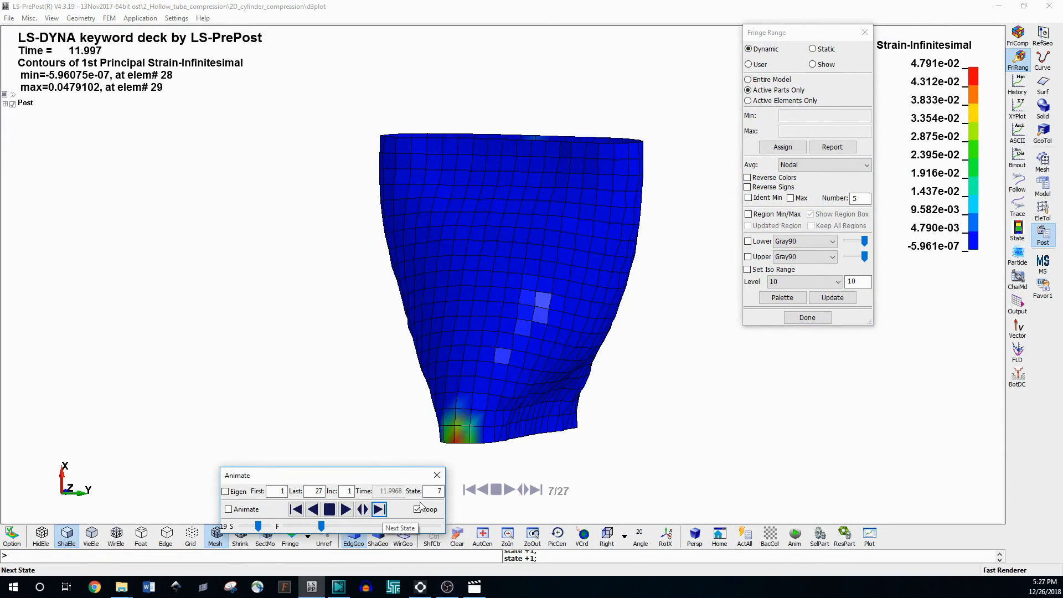
pyautogui.click(297, 511)
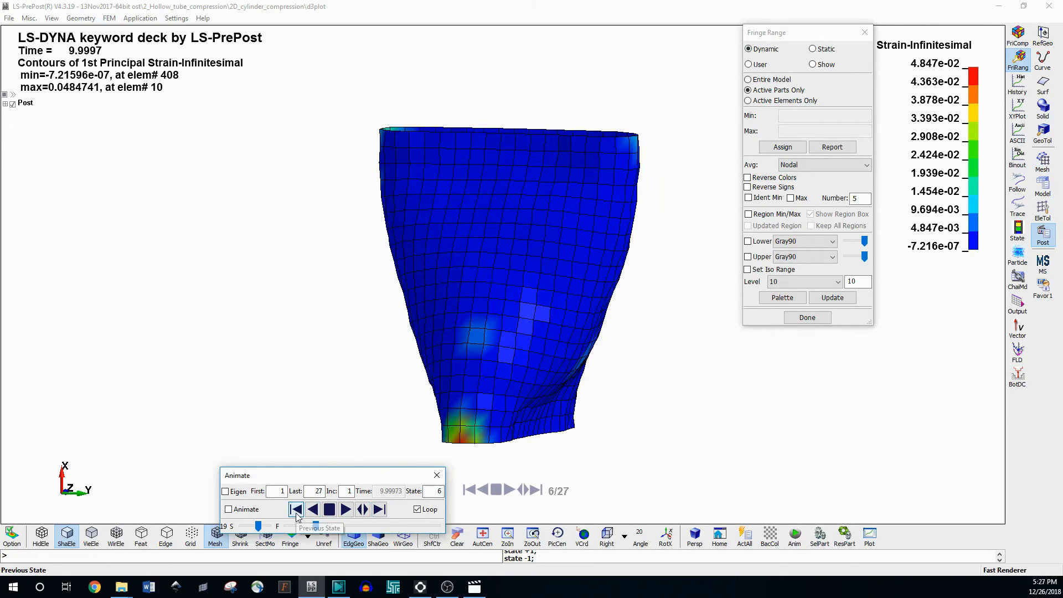
pyautogui.click(296, 510)
pyautogui.click(296, 510)
pyautogui.click(296, 510)
pyautogui.click(296, 511)
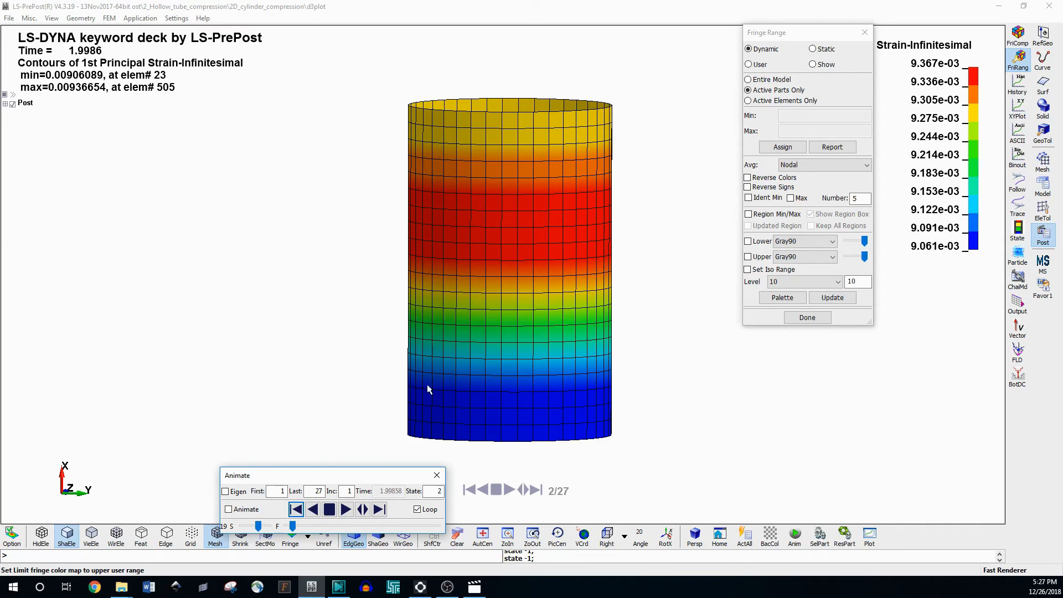
pyautogui.click(760, 64)
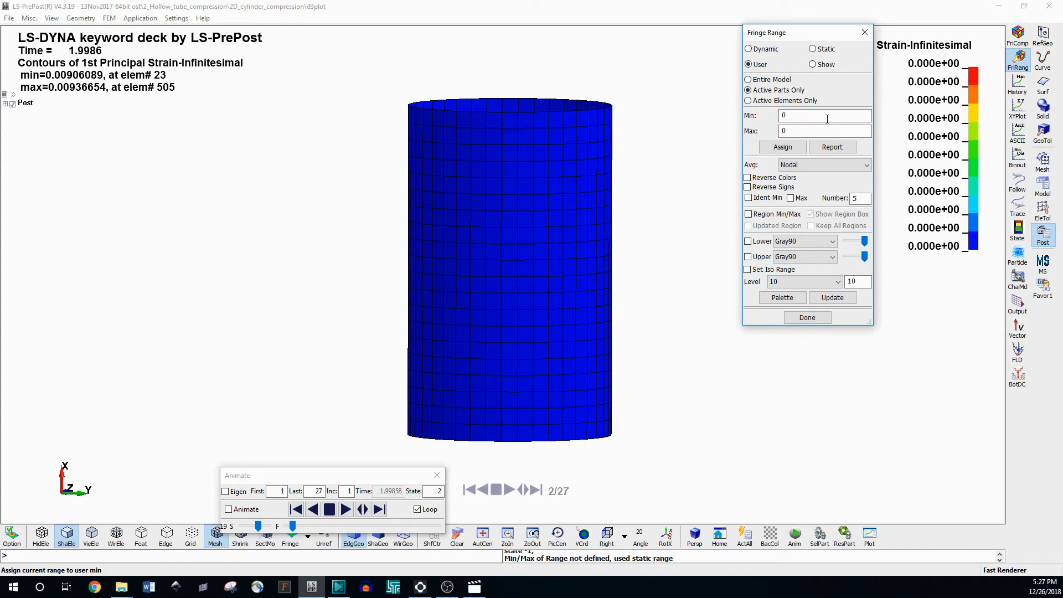
pyautogui.doubleClick(795, 135)
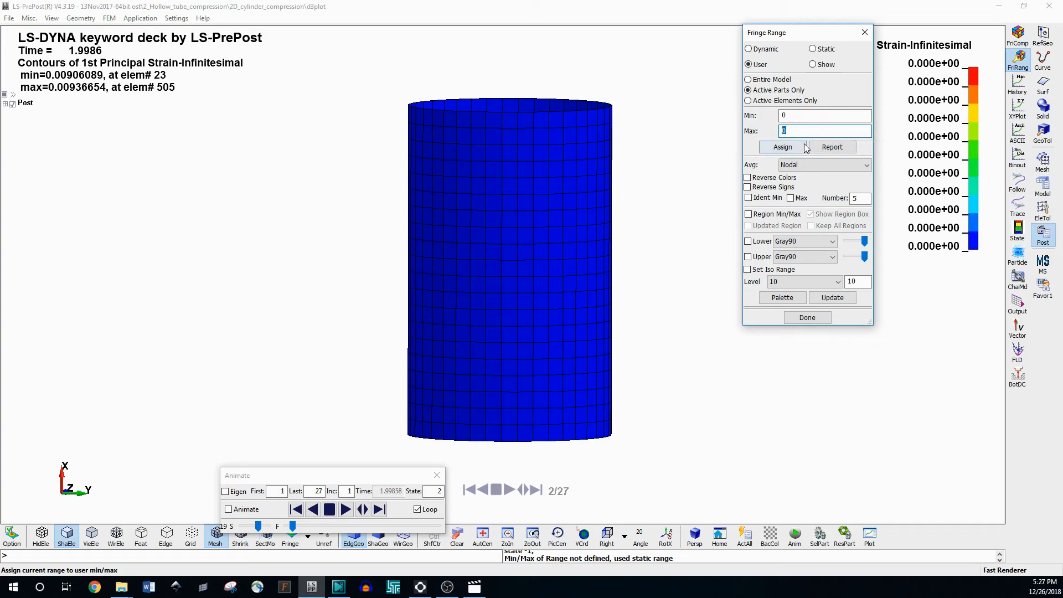
pyautogui.click(763, 49)
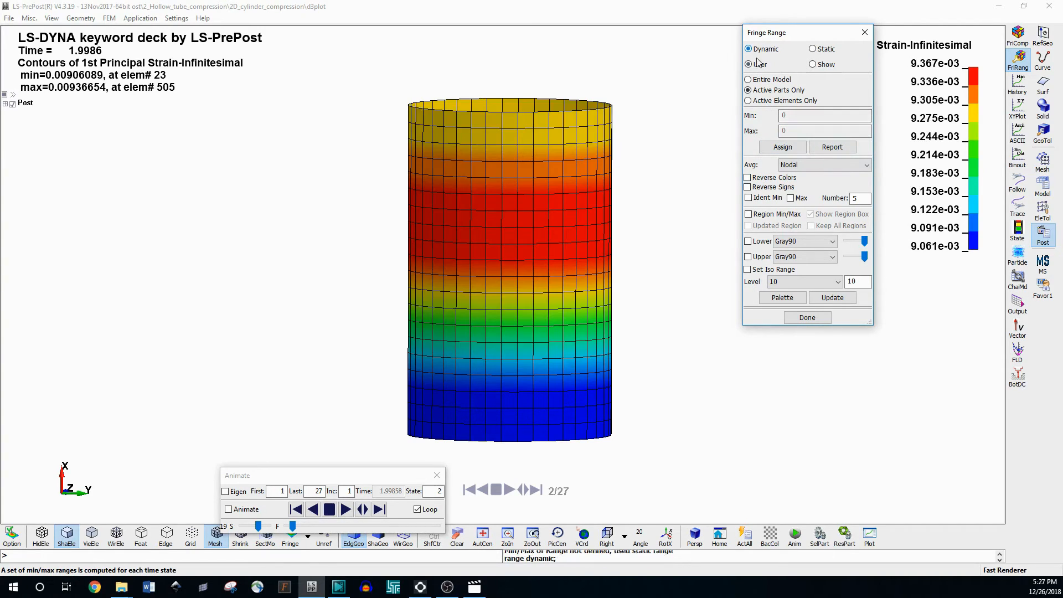
# Examine the dynamically ranged strain contour from state 2 through the compression up to state 26
pyautogui.click(380, 509)
pyautogui.click(380, 509)
pyautogui.click(380, 510)
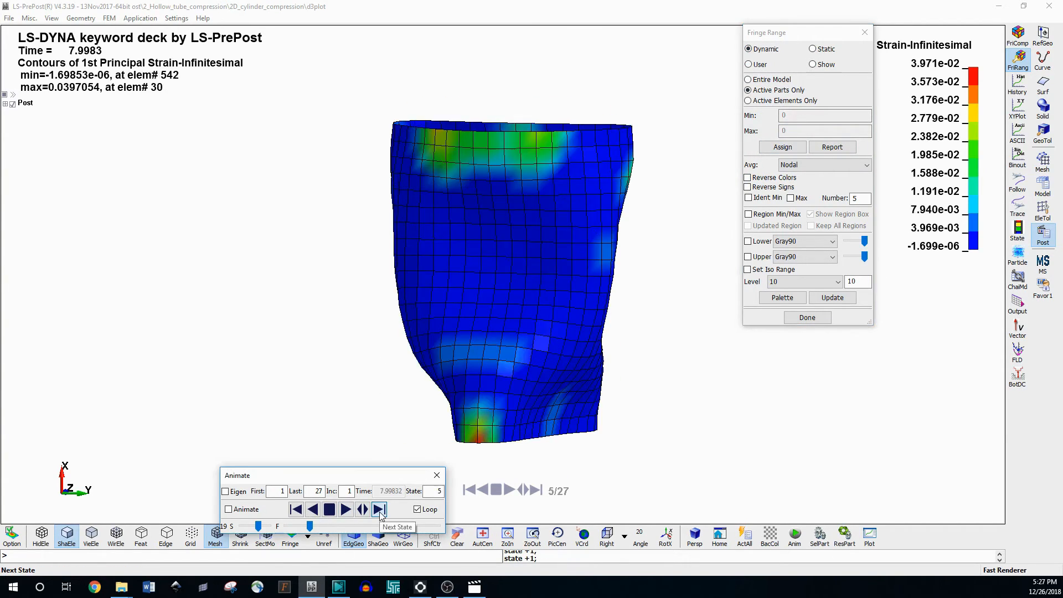
pyautogui.click(380, 509)
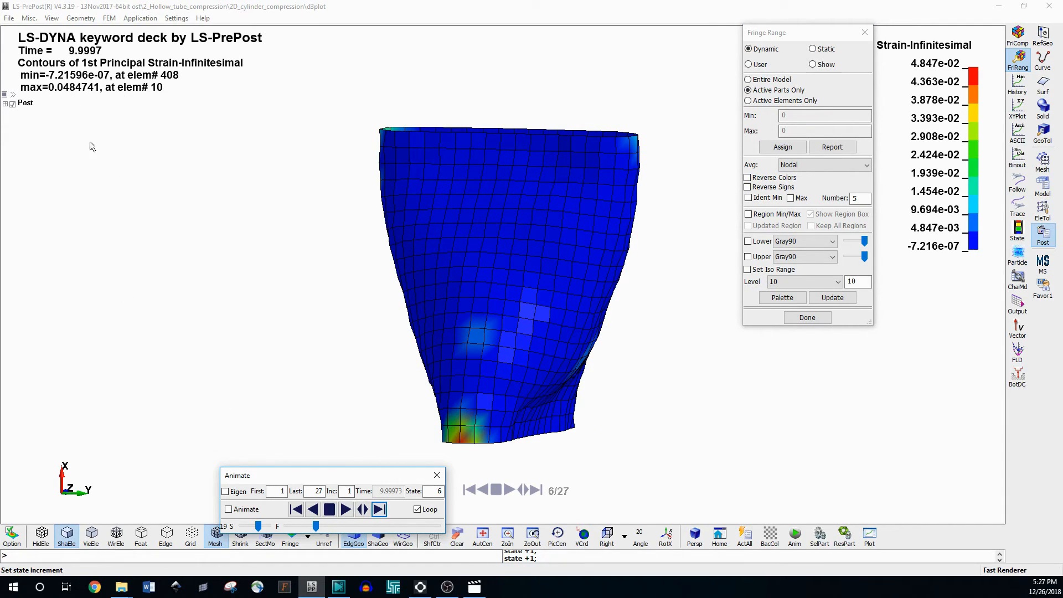
pyautogui.click(380, 509)
pyautogui.click(379, 509)
pyautogui.click(380, 510)
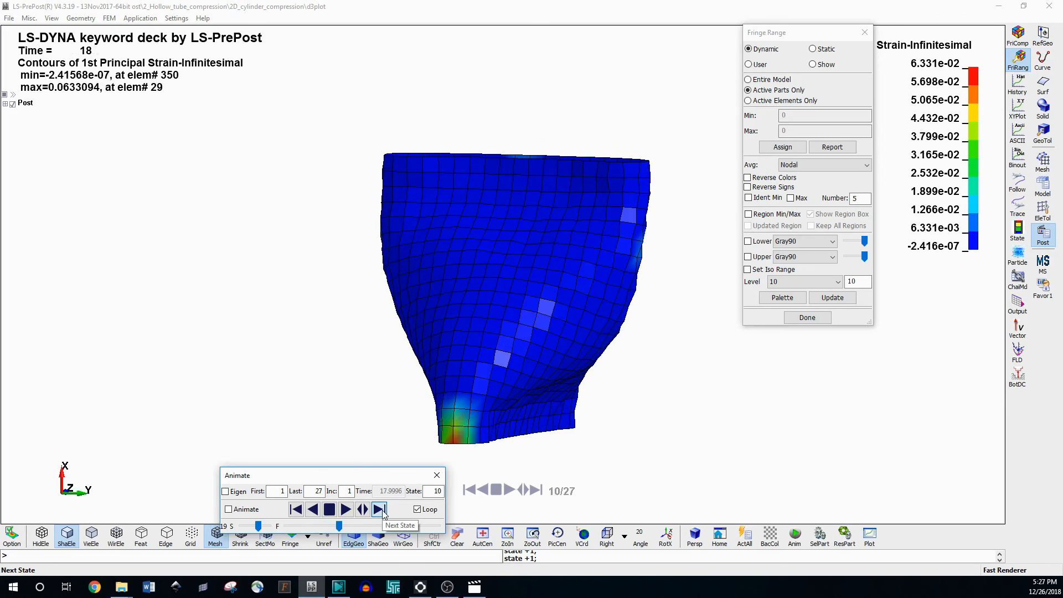
pyautogui.click(380, 509)
pyautogui.click(380, 509)
pyautogui.click(380, 510)
pyautogui.click(380, 509)
pyautogui.click(380, 509)
pyautogui.click(380, 509)
pyautogui.click(380, 509)
pyautogui.click(379, 509)
pyautogui.click(380, 509)
pyautogui.click(380, 509)
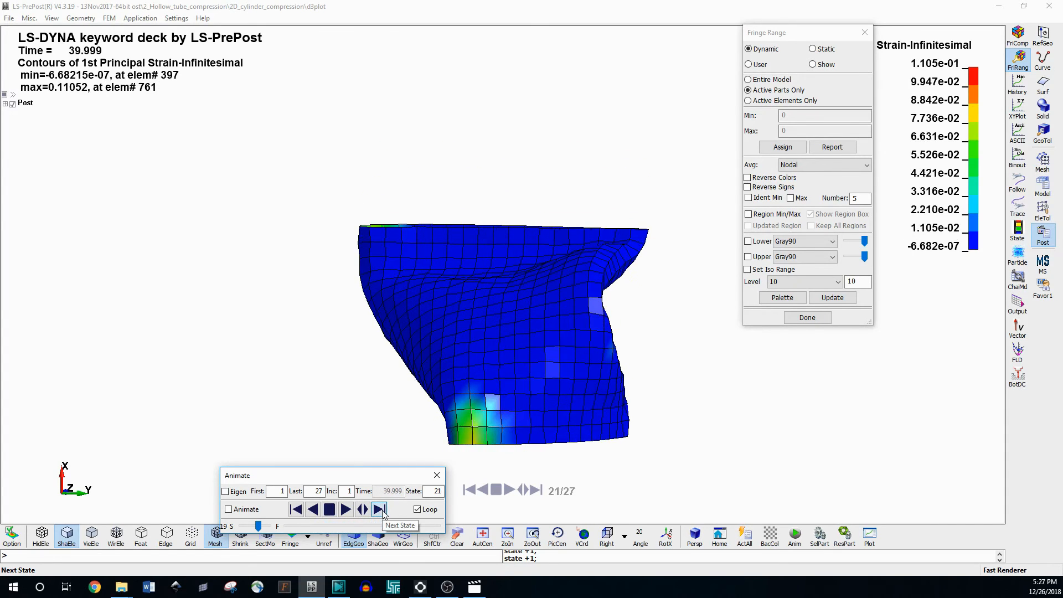
pyautogui.click(380, 510)
pyautogui.click(379, 509)
pyautogui.click(312, 510)
pyautogui.click(312, 509)
pyautogui.click(313, 509)
pyautogui.click(380, 509)
pyautogui.click(380, 509)
pyautogui.click(380, 509)
pyautogui.click(379, 509)
pyautogui.click(379, 509)
pyautogui.click(379, 509)
pyautogui.click(380, 509)
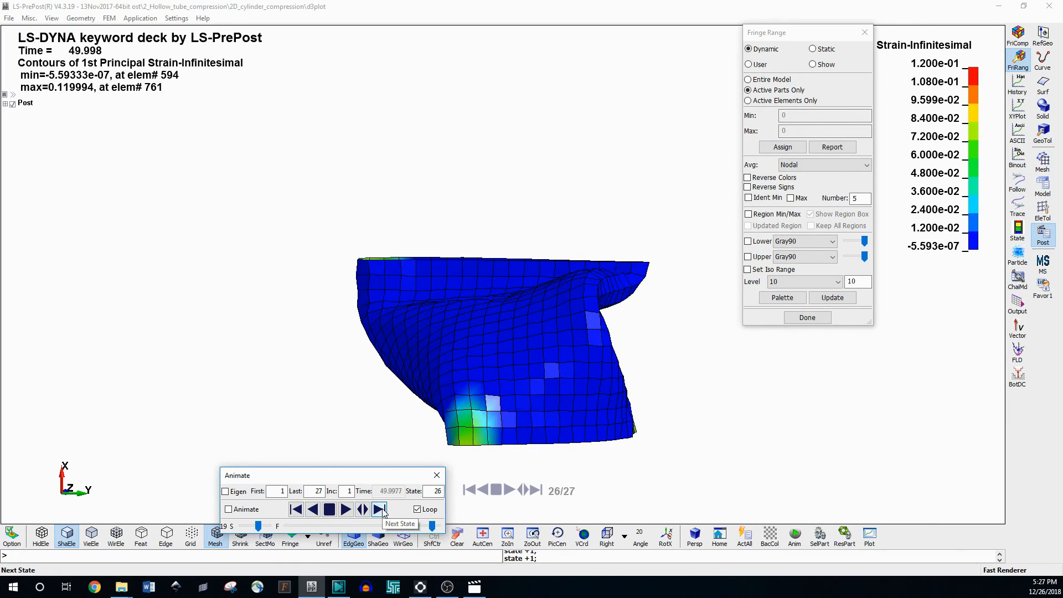
# Step the strain contour back to state 24 and return the model to state 1
pyautogui.click(295, 509)
pyautogui.click(296, 510)
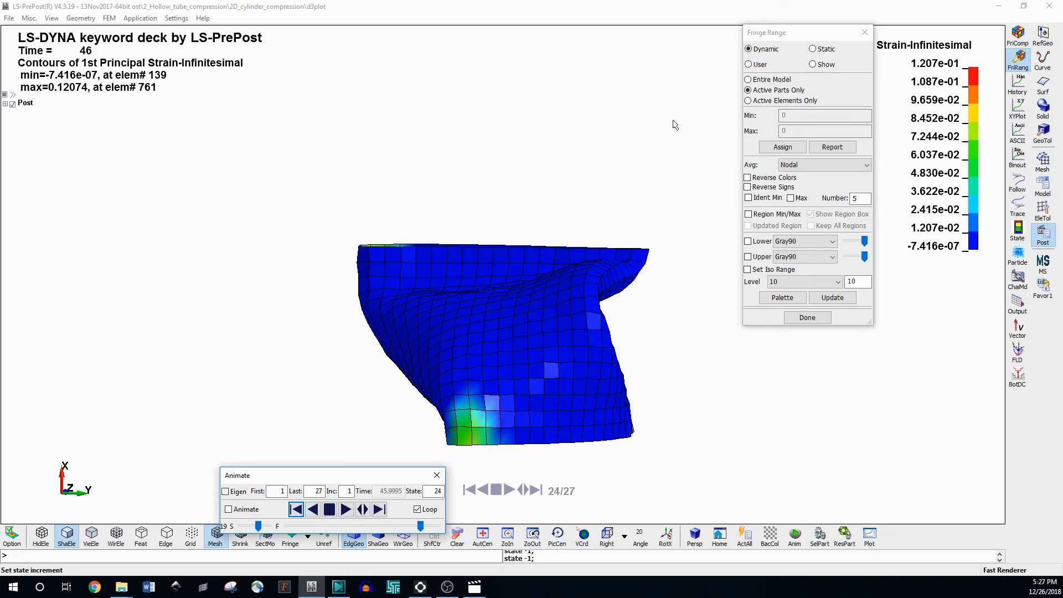
pyautogui.click(418, 509)
pyautogui.moveTo(421, 526); pyautogui.dragTo(285, 530)
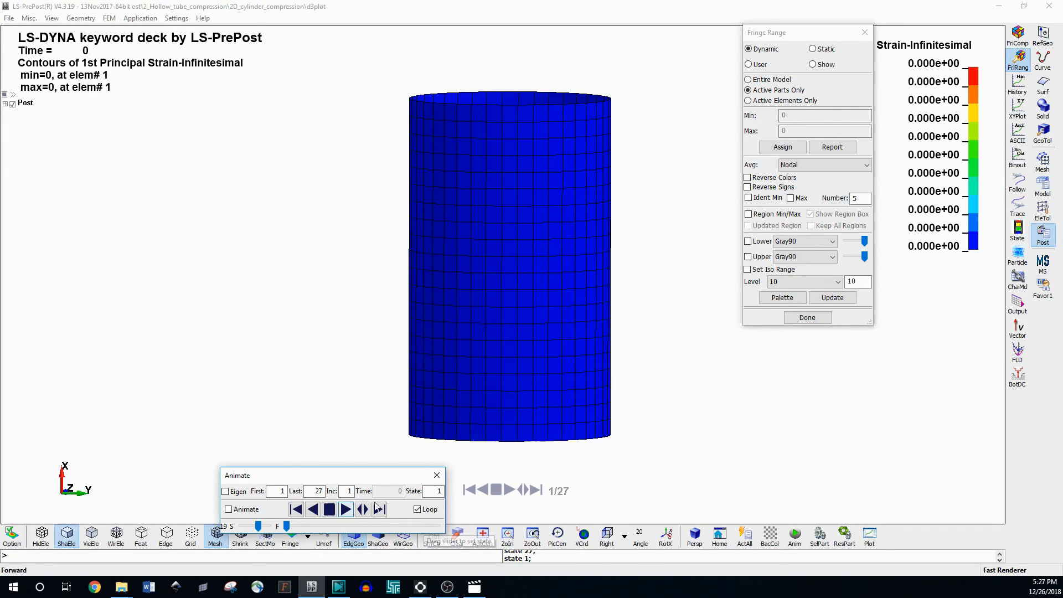
# Try to assign a user-defined fringe range from 0 to 0.1 and return to the fringe component selection
pyautogui.click(749, 64)
pyautogui.doubleClick(802, 131)
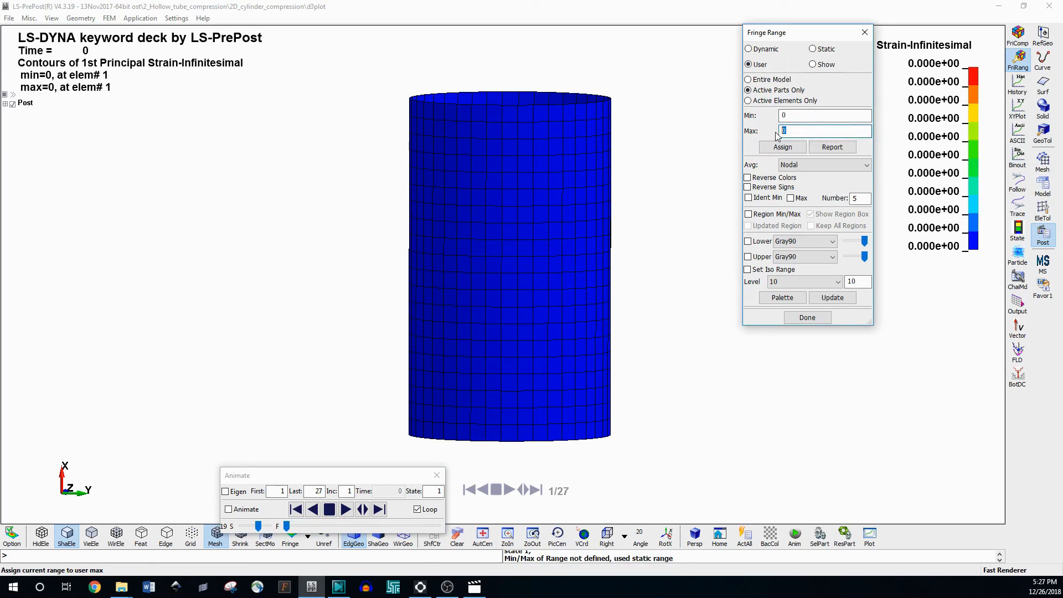
pyautogui.write('1')
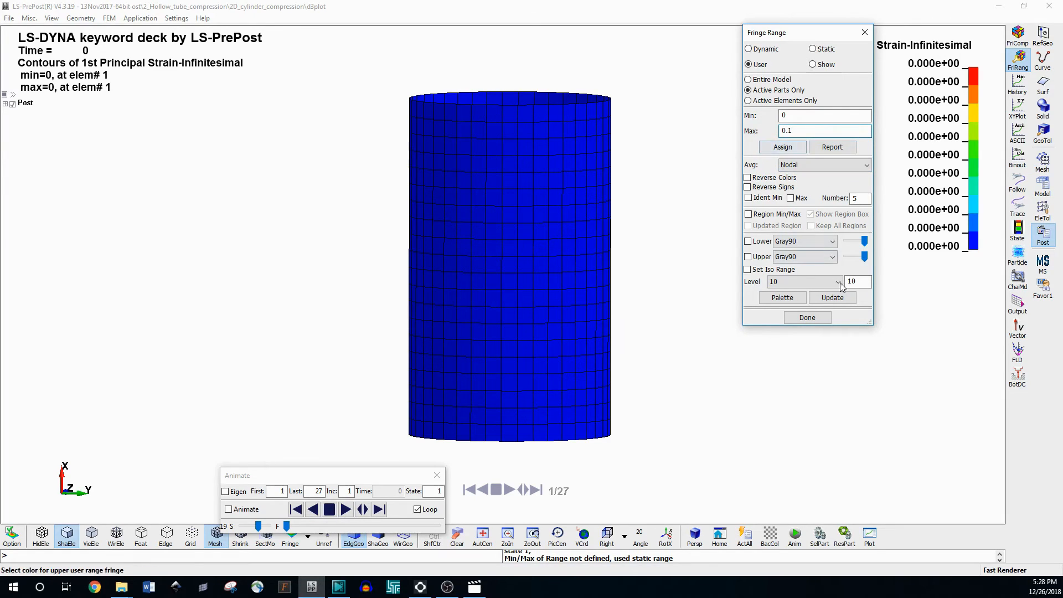
pyautogui.click(783, 148)
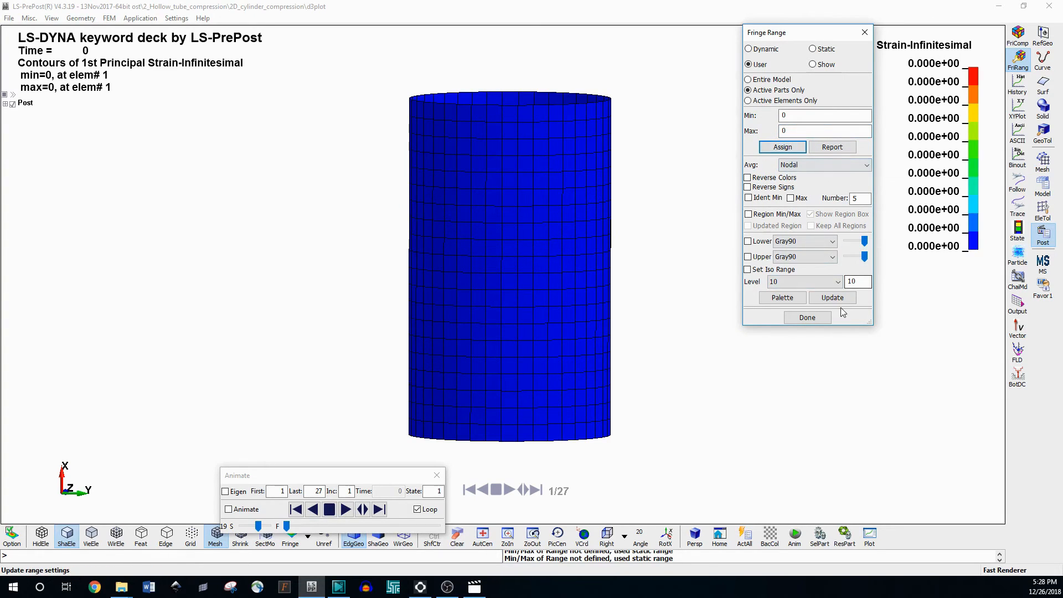
pyautogui.click(808, 317)
pyautogui.moveTo(877, 39); pyautogui.dragTo(783, 40)
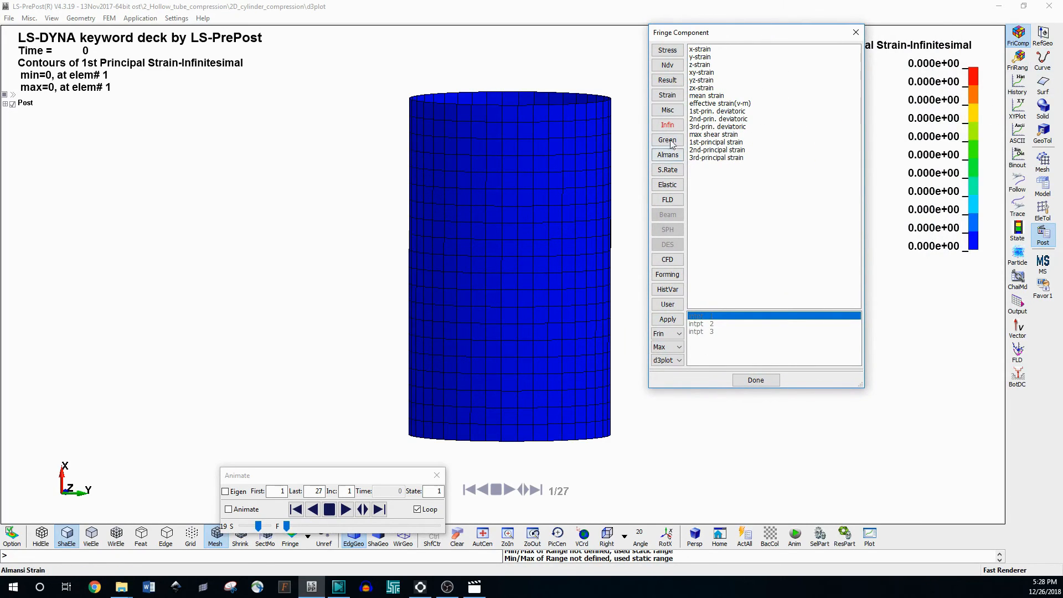
# Contour the infinitesimal 1st-principal strain and apply a user-defined fringe range from 0 to 0.1
pyautogui.click(719, 143)
pyautogui.click(1017, 61)
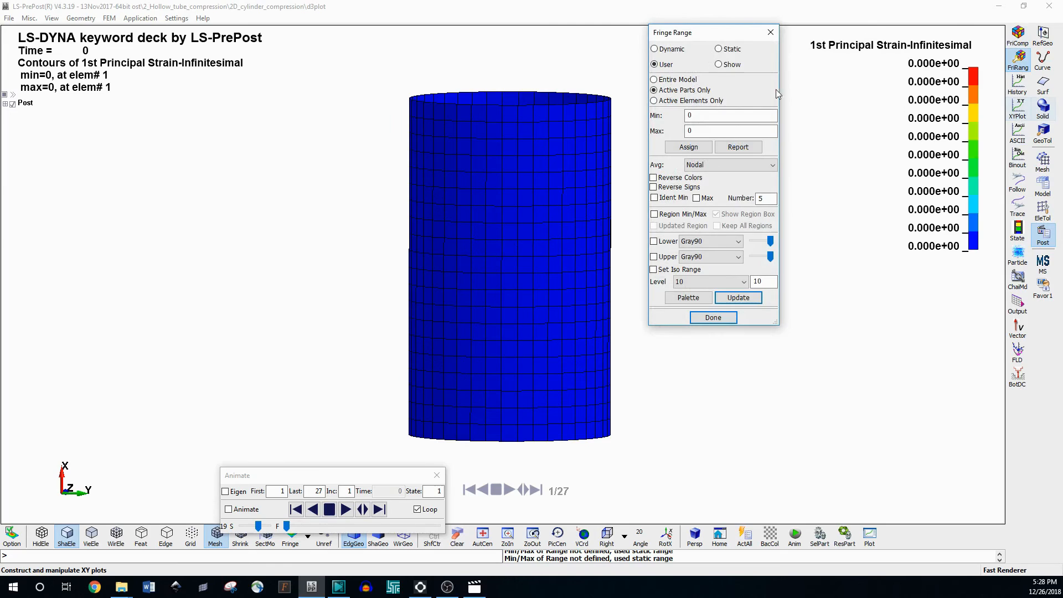
pyautogui.press('Tab')
pyautogui.press('Tab')
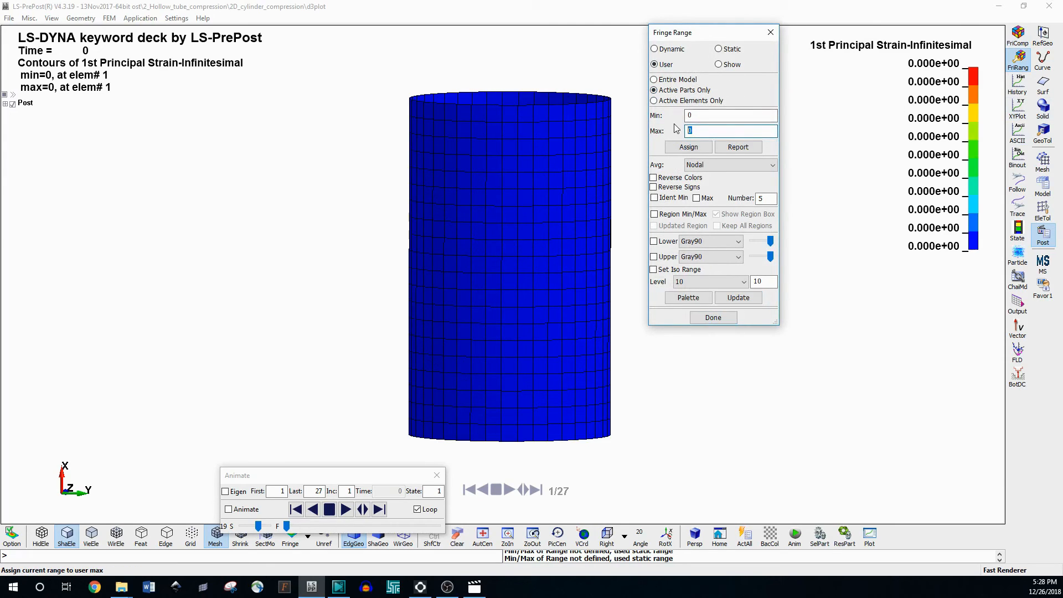
pyautogui.write('0.1')
pyautogui.click(738, 297)
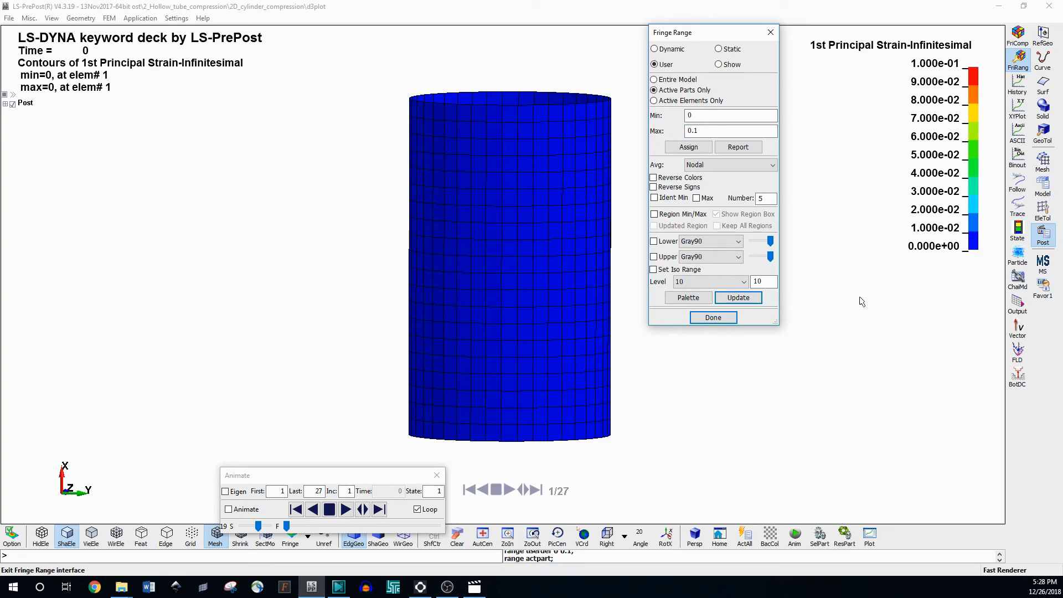
pyautogui.click(713, 317)
# Play the strain contour through the compression, stop at state 23, and examine the deformed cylinder from another angle
pyautogui.click(507, 491)
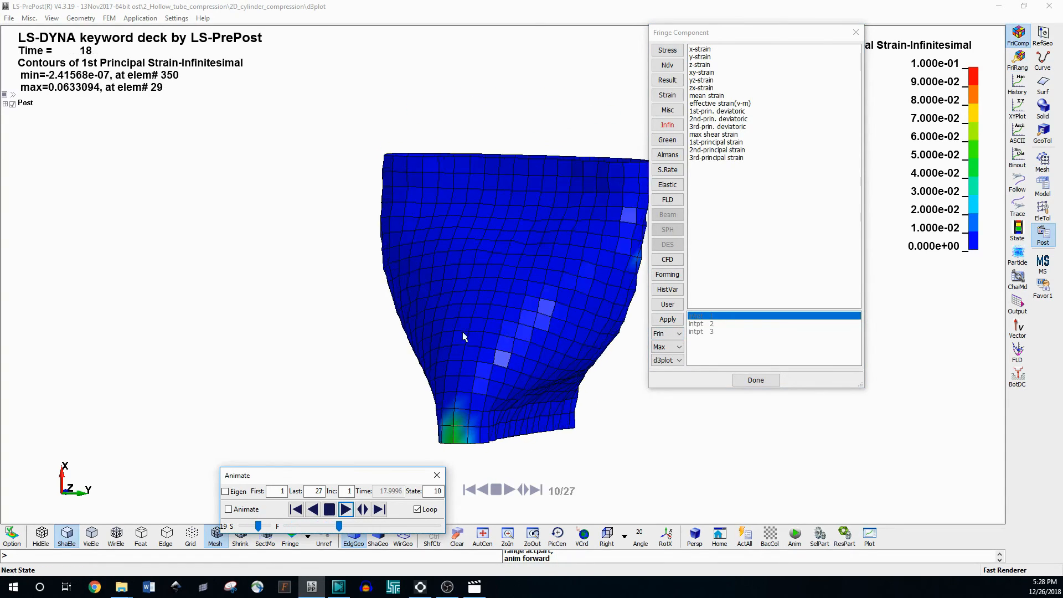
pyautogui.click(495, 489)
pyautogui.keyDown('shift'); pyautogui.moveTo(418, 347); pyautogui.dragTo(814, 255); pyautogui.keyUp('shift')
# Reduce the user fringe range maximum to 0.05, update the contour, and close the fringe component settings
pyautogui.click(1017, 59)
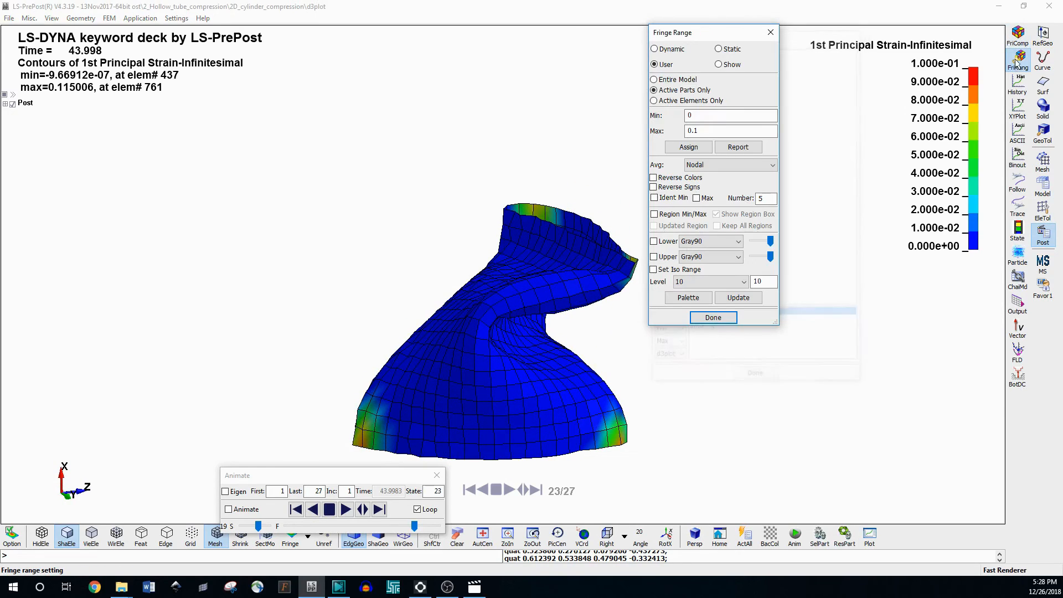
pyautogui.moveTo(709, 133); pyautogui.dragTo(664, 134)
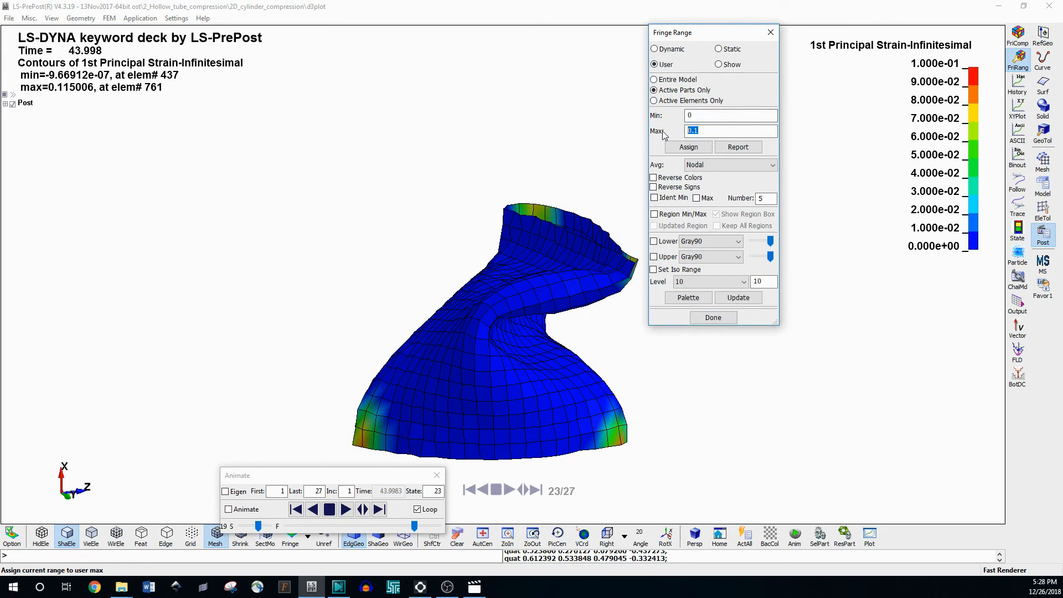
pyautogui.click(744, 299)
pyautogui.click(727, 320)
pyautogui.keyDown('shift'); pyautogui.moveTo(540, 318); pyautogui.dragTo(785, 379); pyautogui.keyUp('shift')
pyautogui.click(744, 382)
# Set the animation speed to 23 and play the strain contour, stopping at state 23
pyautogui.keyDown('shift'); pyautogui.moveTo(539, 377); pyautogui.dragTo(474, 421); pyautogui.keyUp('shift')
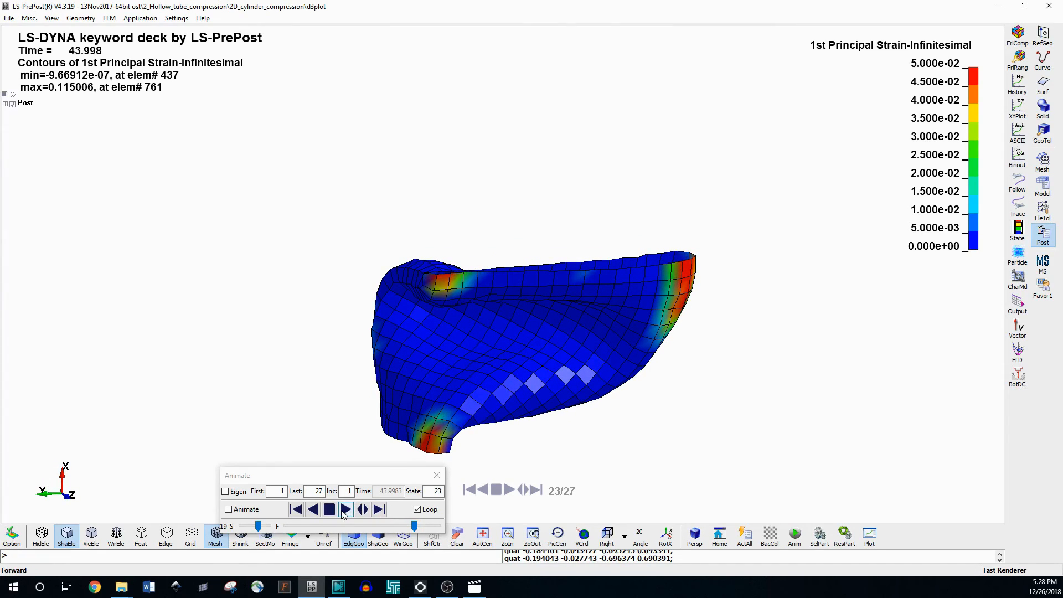
pyautogui.click(345, 509)
pyautogui.moveTo(437, 527); pyautogui.dragTo(261, 526)
pyautogui.click(345, 510)
pyautogui.click(331, 509)
pyautogui.click(346, 509)
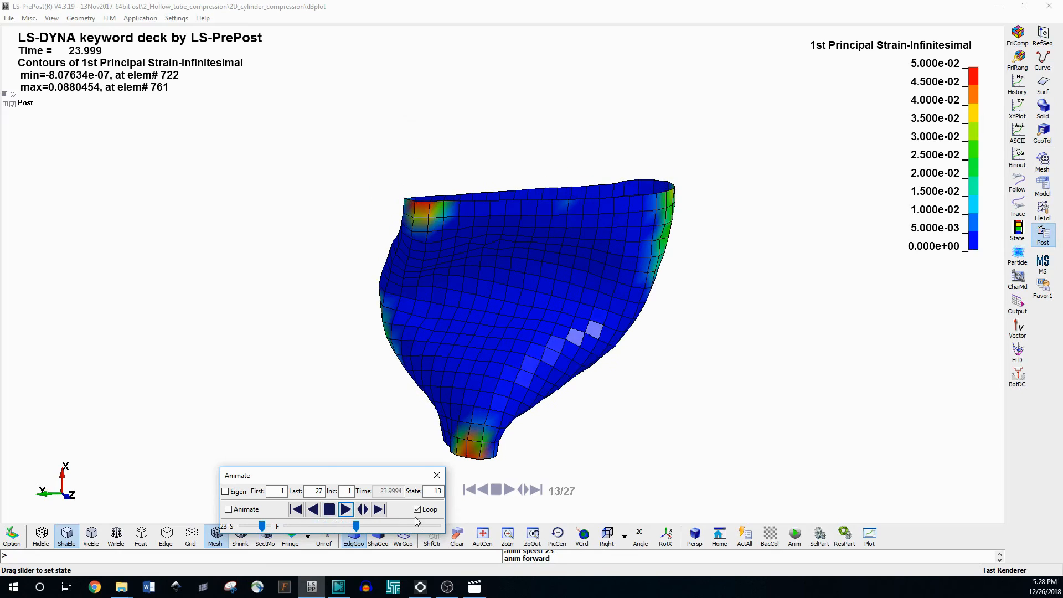
pyautogui.click(330, 509)
# Turn the model to show the folded side, replay the compression, and return the animation to state 1
pyautogui.keyDown('shift'); pyautogui.moveTo(399, 339); pyautogui.dragTo(500, 275); pyautogui.keyUp('shift')
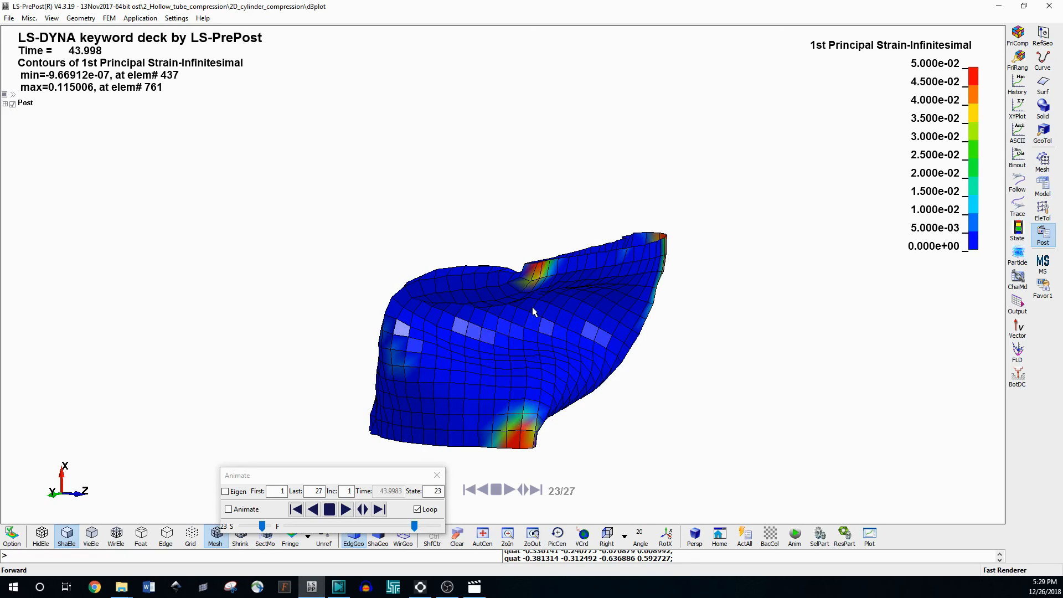
pyautogui.click(345, 509)
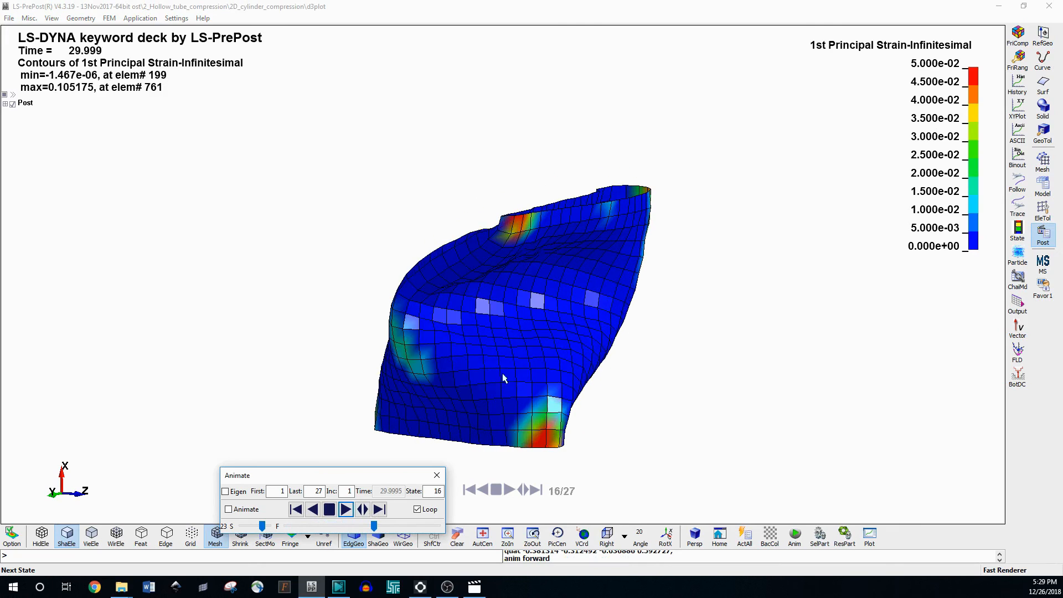
pyautogui.click(330, 510)
pyautogui.moveTo(433, 527); pyautogui.dragTo(286, 528)
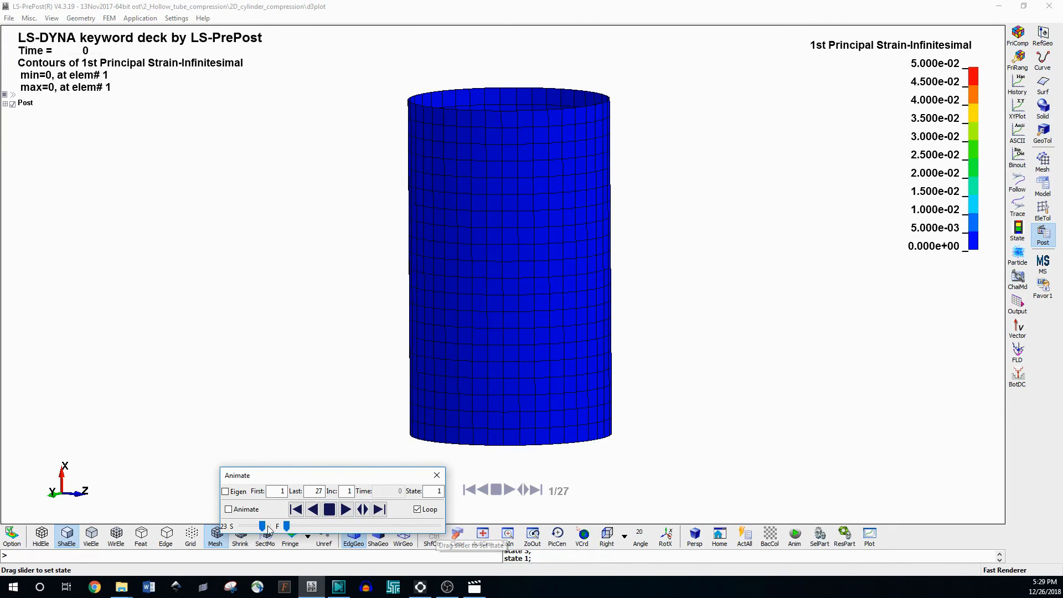
# Record the strain animation as a WMV movie named eng_strain at 15 FPS using the current viewport size
pyautogui.click(10, 20)
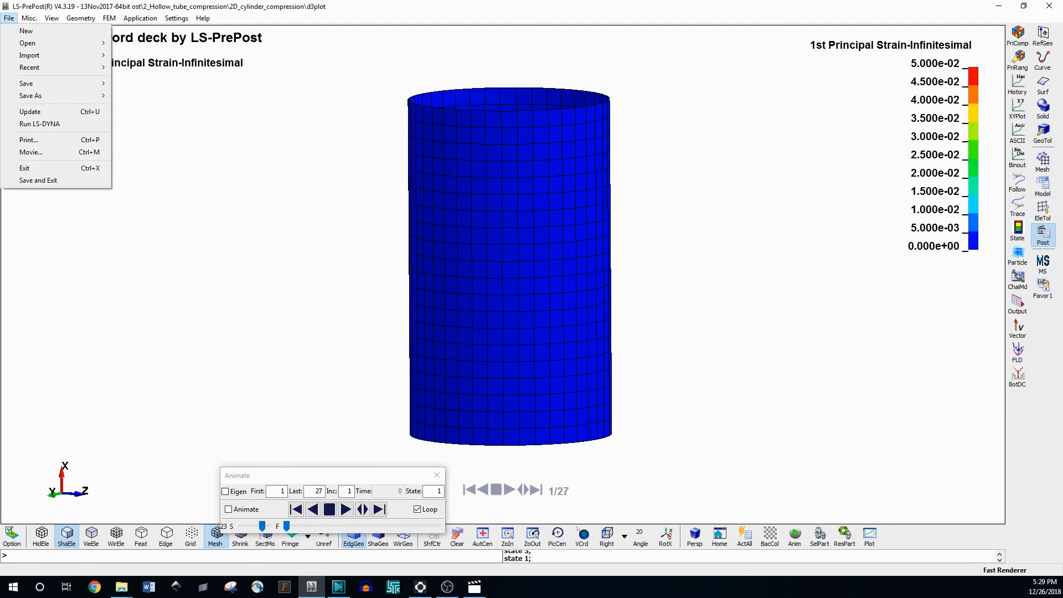
pyautogui.click(34, 154)
pyautogui.click(128, 78)
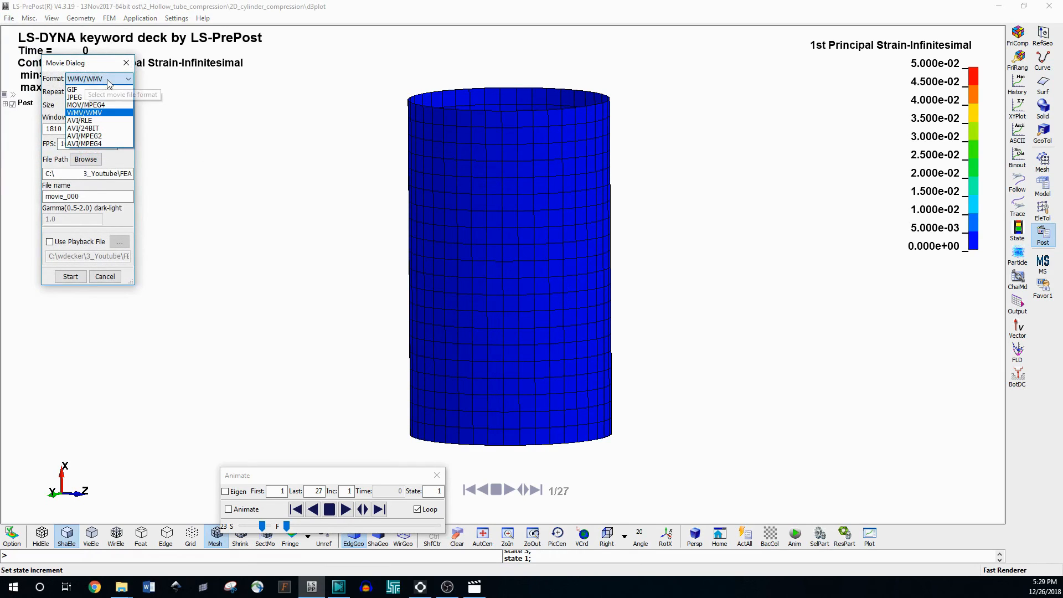
pyautogui.click(80, 112)
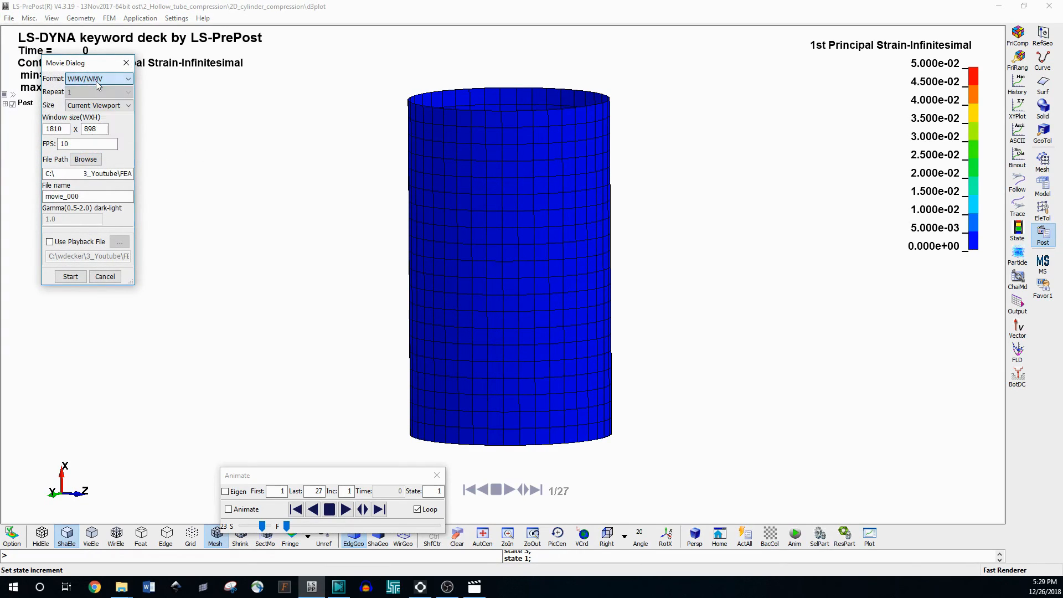
pyautogui.press('Tab')
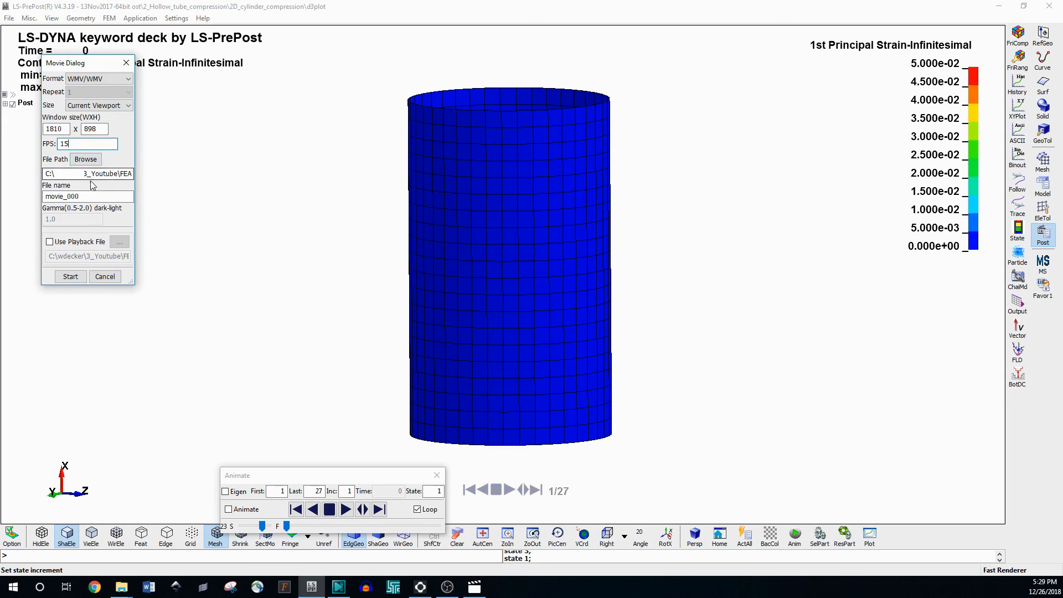
pyautogui.doubleClick(125, 196)
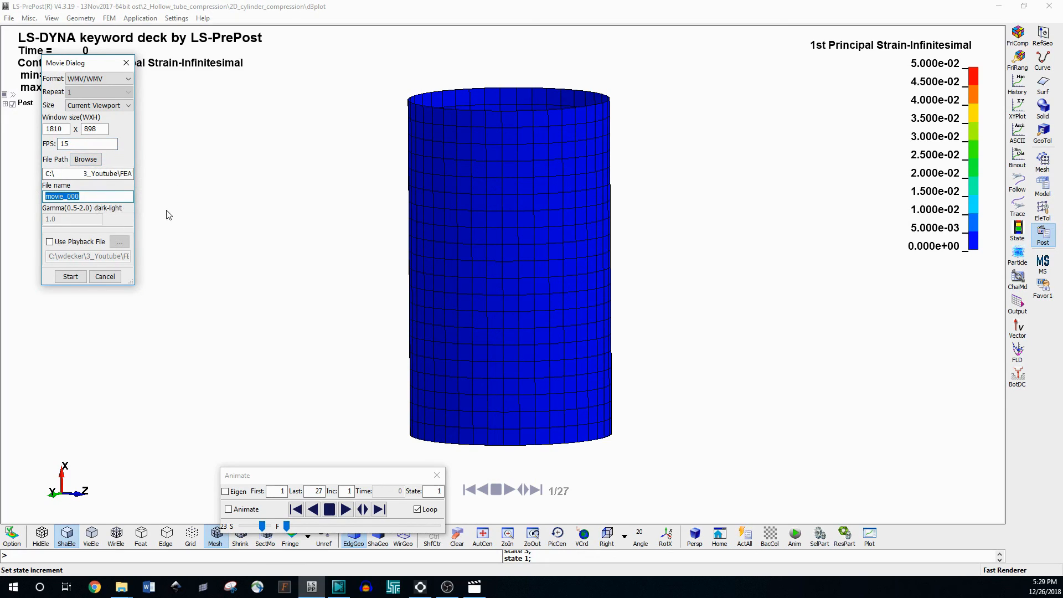
pyautogui.write('strain')
pyautogui.click(71, 276)
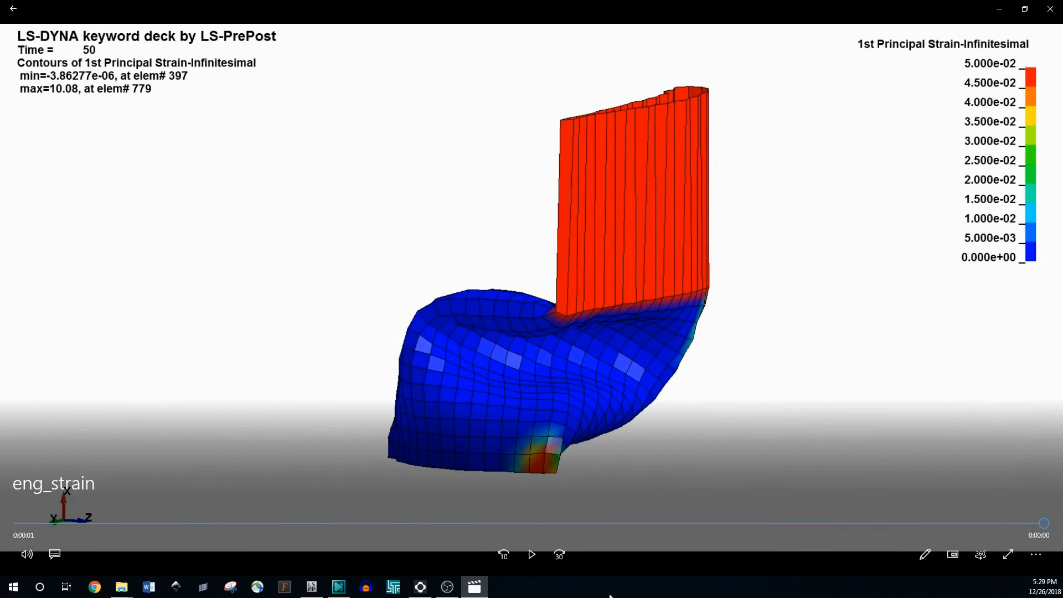
# Replay the eng_strain movie in the video player to check the recording, and close the player
pyautogui.click(532, 554)
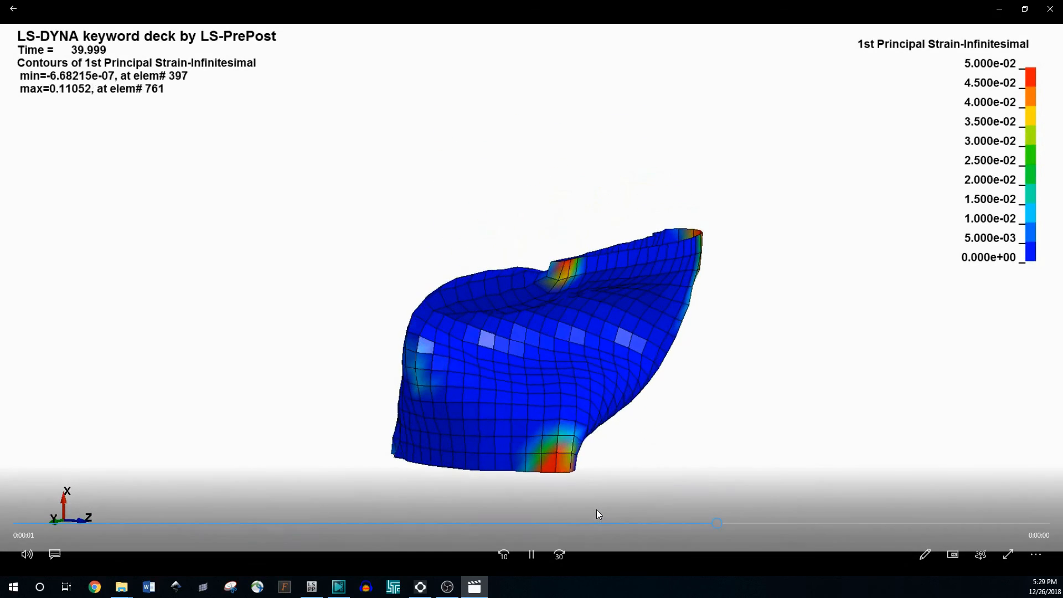
pyautogui.click(527, 556)
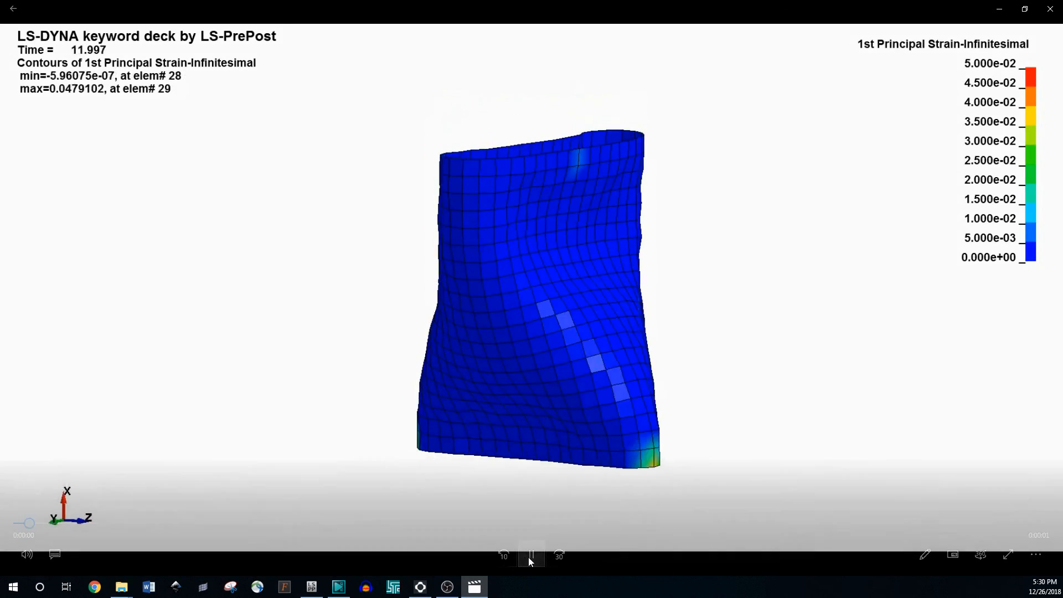
pyautogui.click(1042, 13)
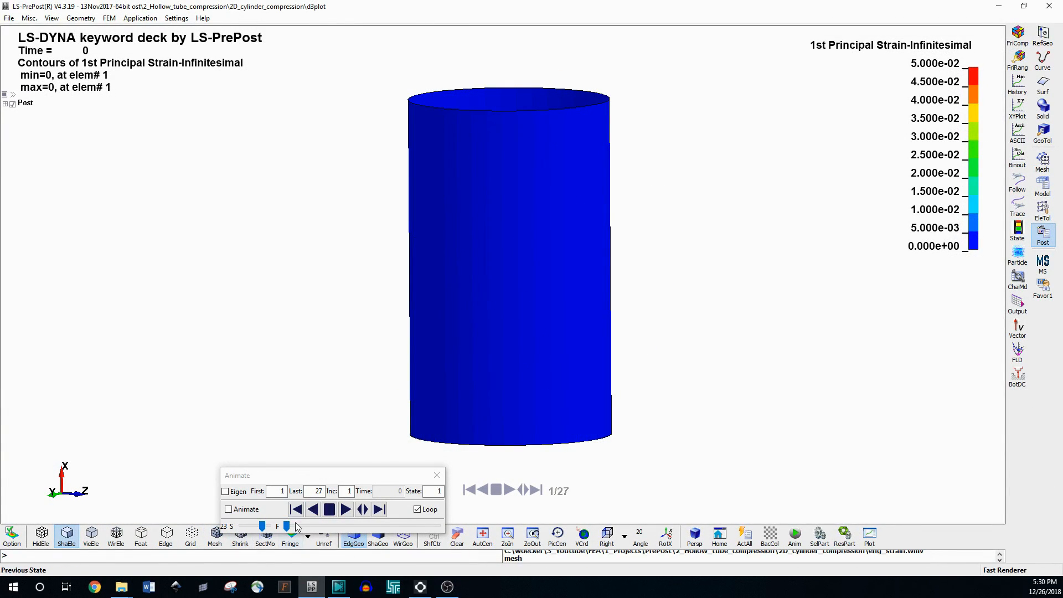
# Play the strain animation without mesh lines, stop at state 24, and turn the mesh display back on
pyautogui.click(353, 511)
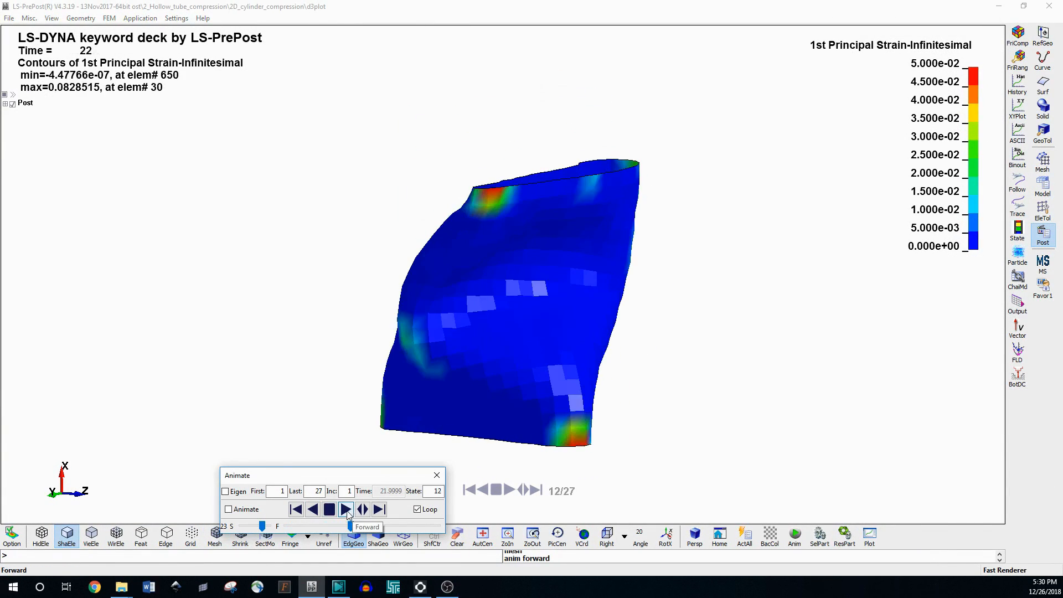
pyautogui.click(328, 509)
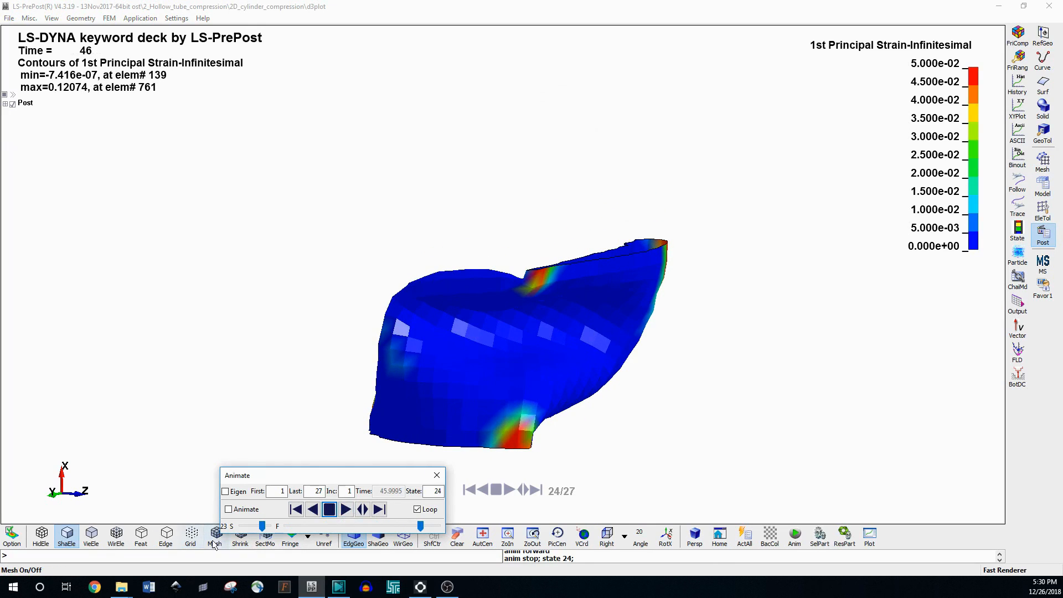
pyautogui.click(214, 534)
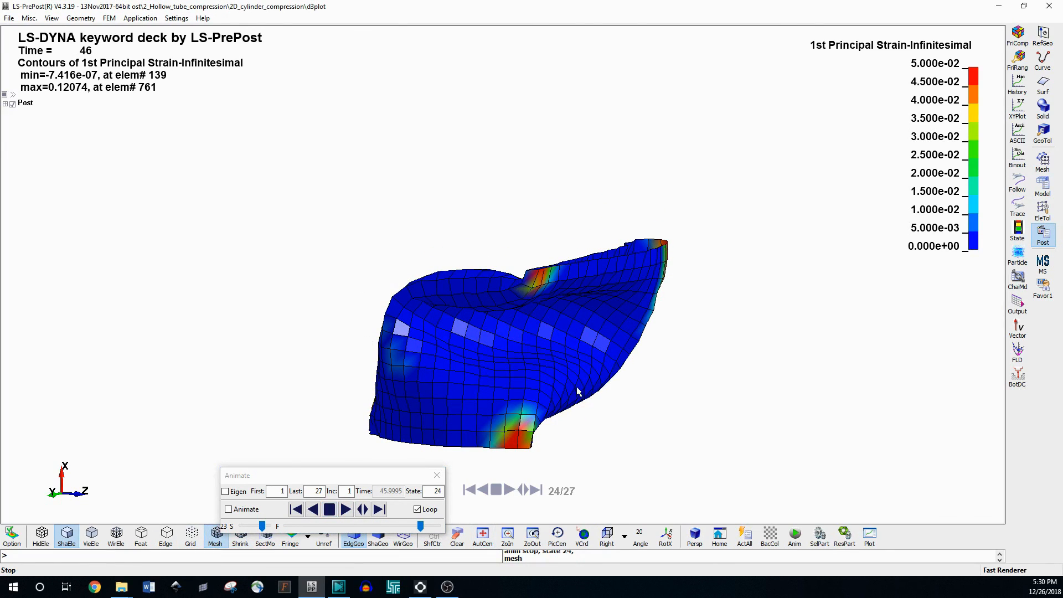